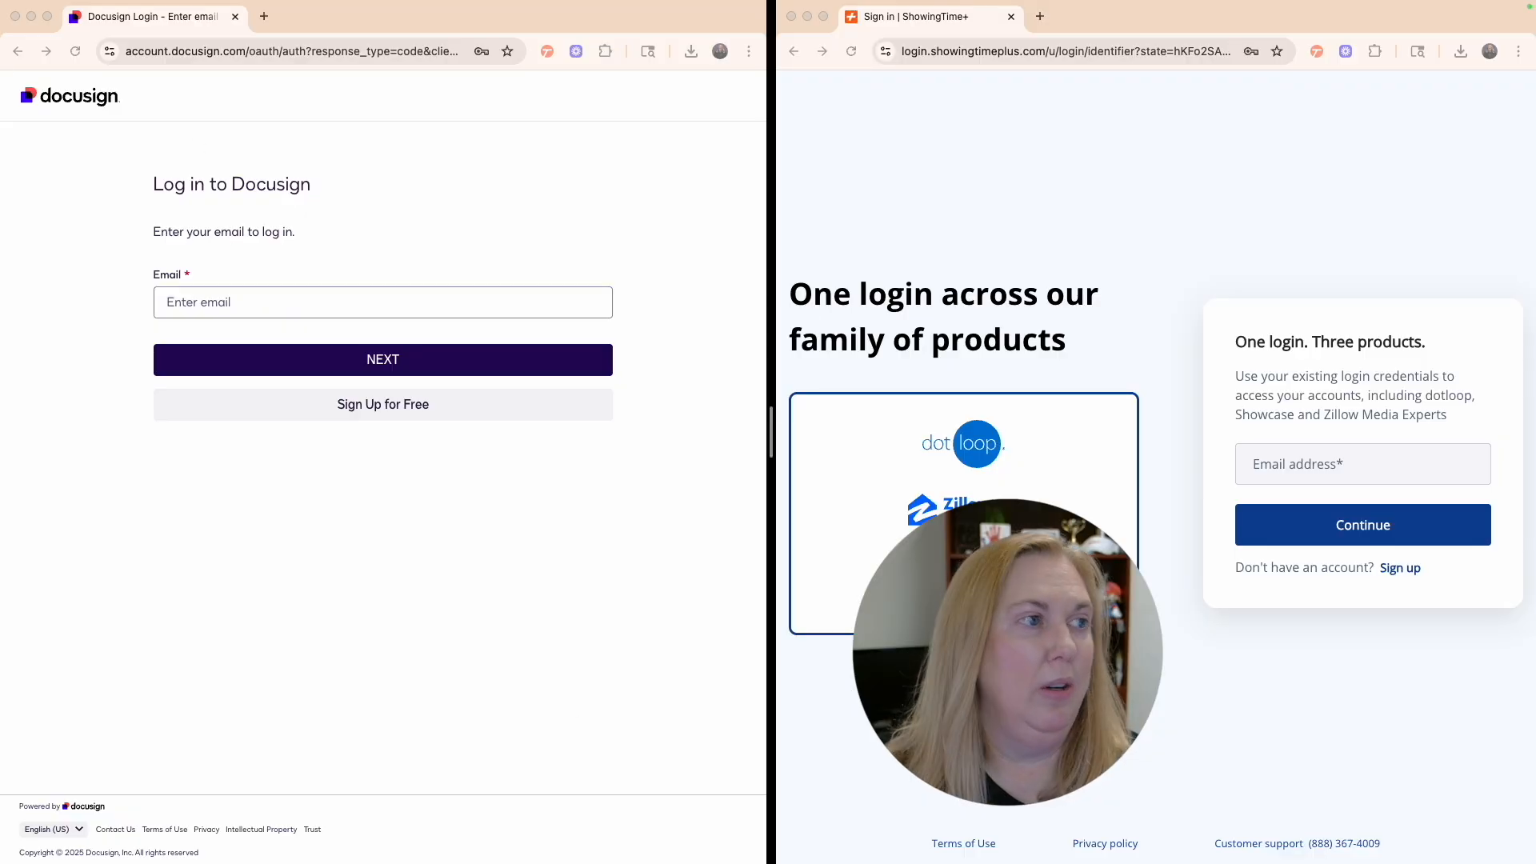
- Merge the KW Command dashboard window into the Docusign browser window as a new tab
{"action": "left_click_drag", "start_coordinate": [261, 131], "coordinate": [404, 14]}
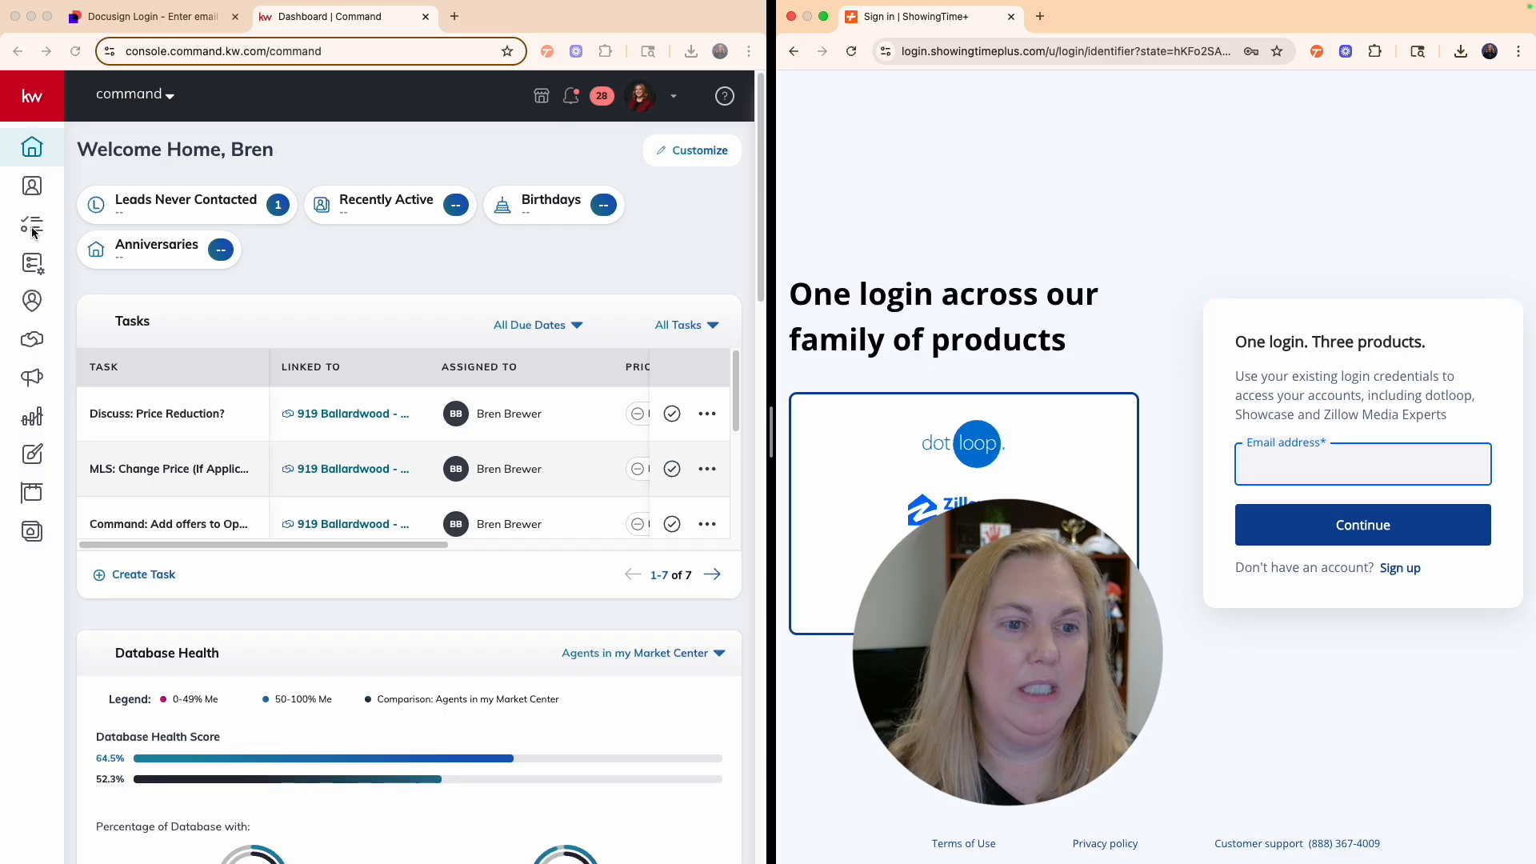
- From Opportunities, create a new listing opportunity with a commission rate of 3
{"action": "left_click", "coordinate": [33, 339]}
{"action": "left_click", "coordinate": [672, 148]}
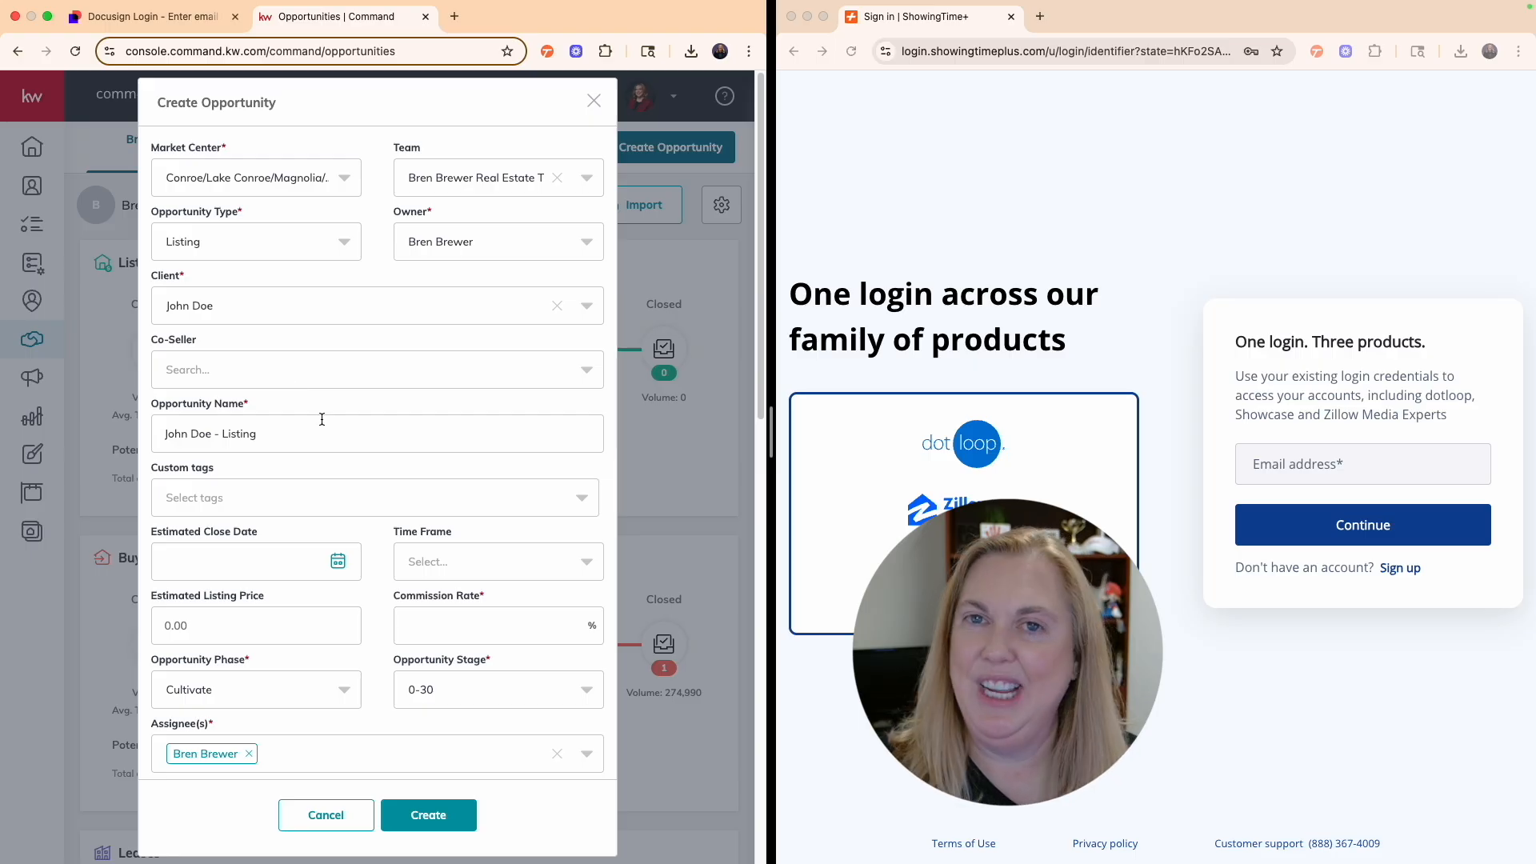
{"action": "left_click", "coordinate": [472, 617]}
{"action": "type", "text": "3"}
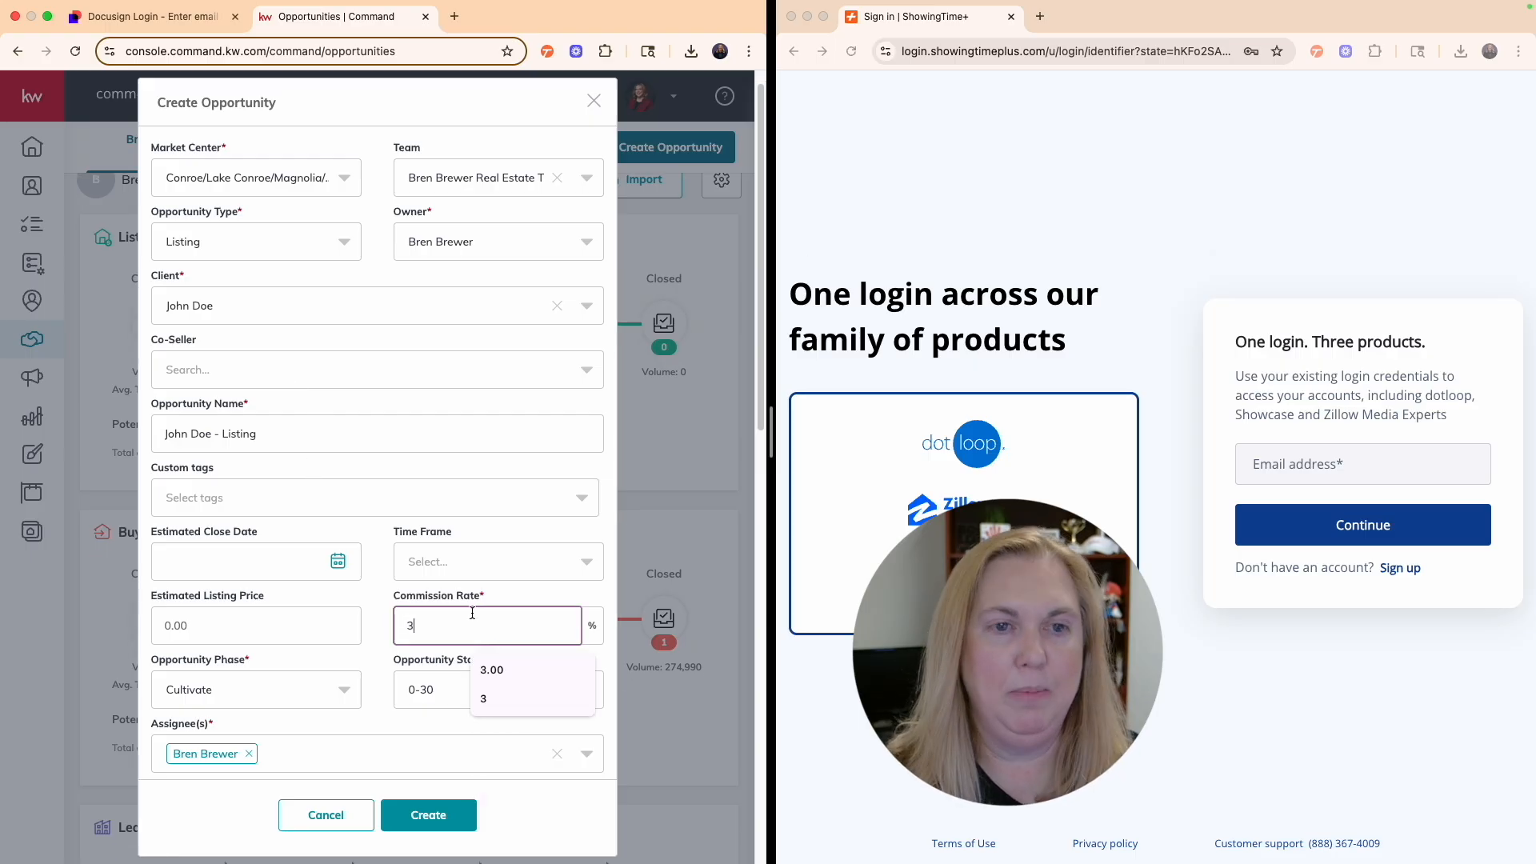
{"action": "scroll", "coordinate": [472, 613], "scroll_direction": "down", "scroll_amount": 3}
{"action": "key", "text": "Return"}
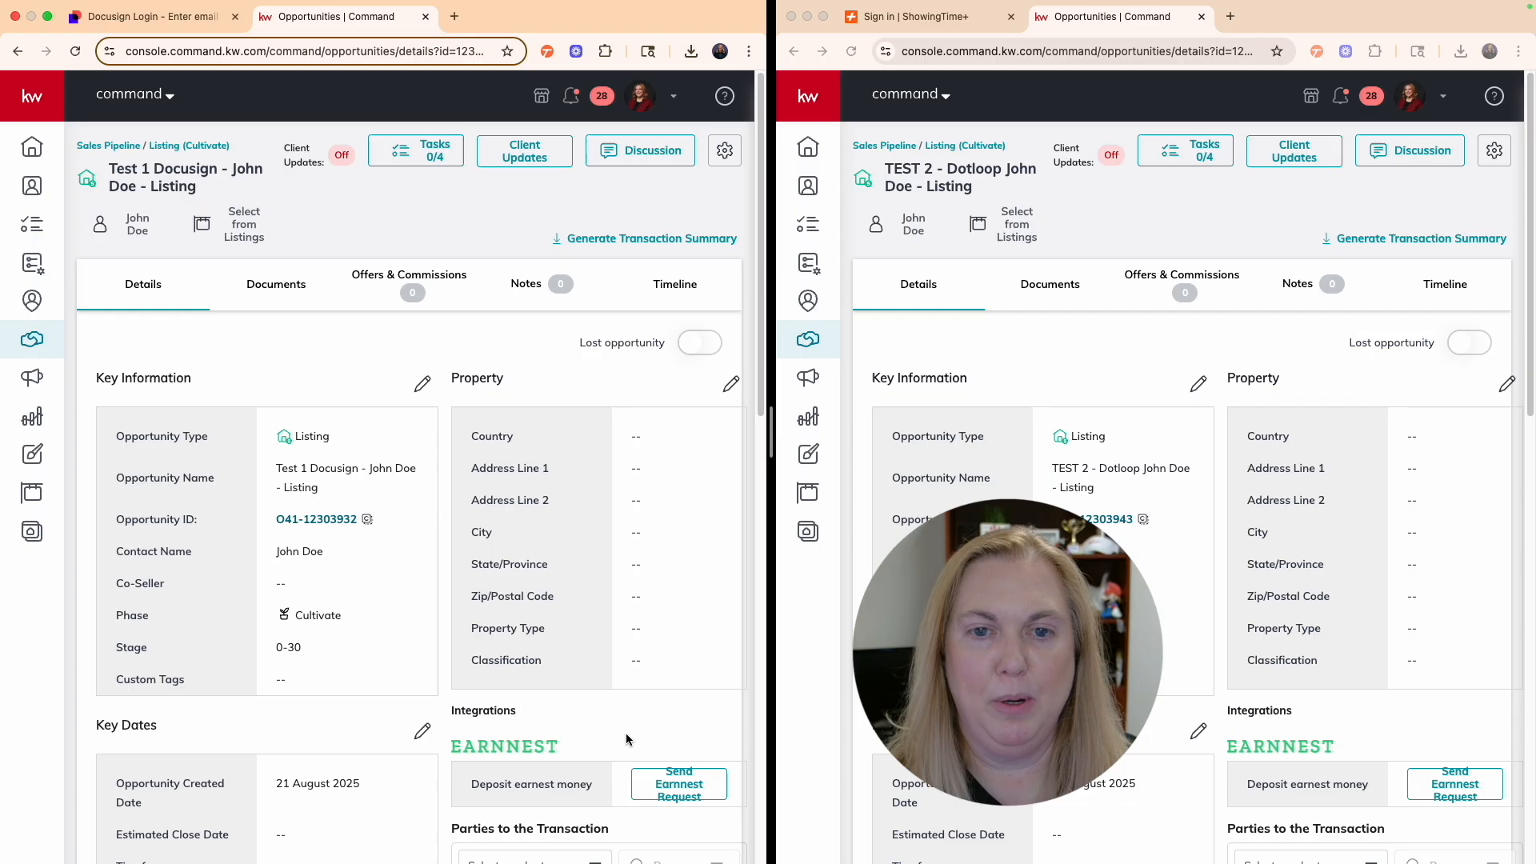
- Open the Documents checklists of the Test 1 and TEST 2 opportunities
{"action": "left_click", "coordinate": [296, 302]}
{"action": "left_click", "coordinate": [1021, 373]}
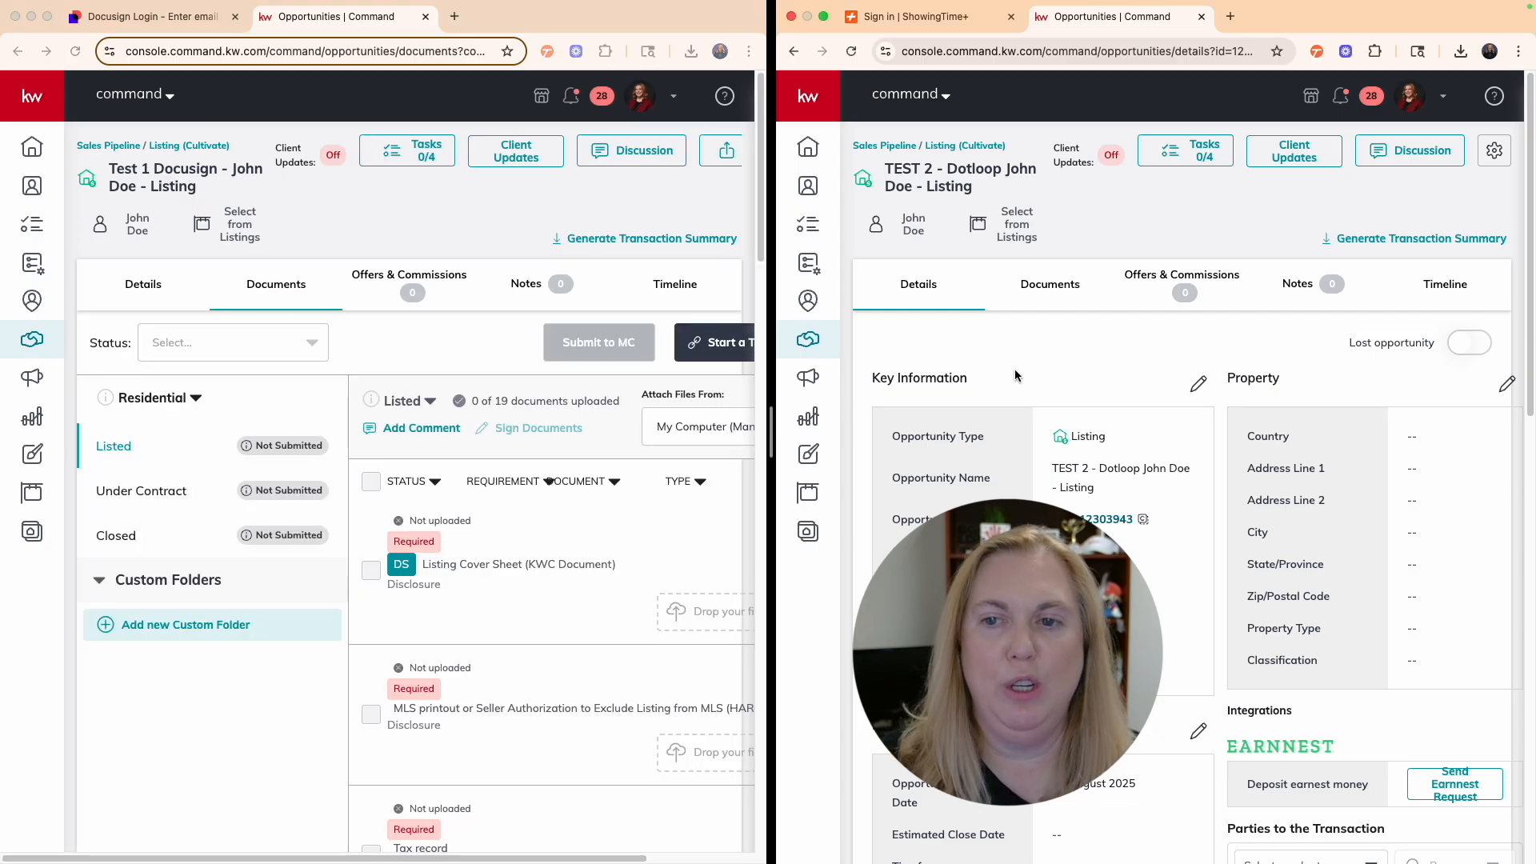
{"action": "left_click", "coordinate": [1053, 302]}
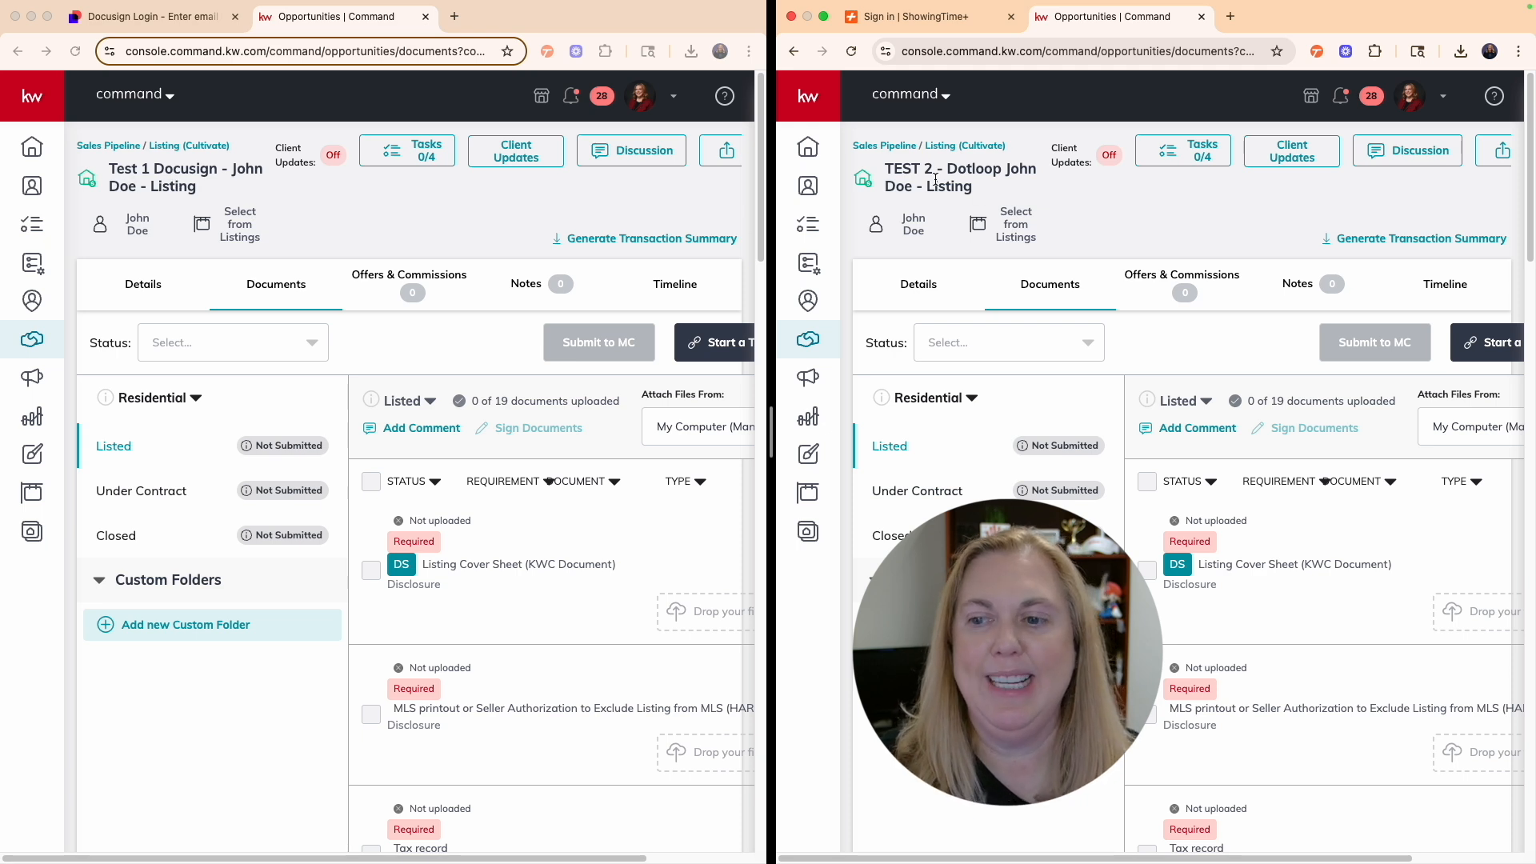
- Scroll across the checklist, then open and dismiss the account menu without choosing anything
{"action": "scroll", "coordinate": [1245, 723], "scroll_direction": "right", "scroll_amount": 2}
{"action": "scroll", "coordinate": [557, 718], "scroll_direction": "right", "scroll_amount": 2}
{"action": "scroll", "coordinate": [556, 720], "scroll_direction": "left", "scroll_amount": 1}
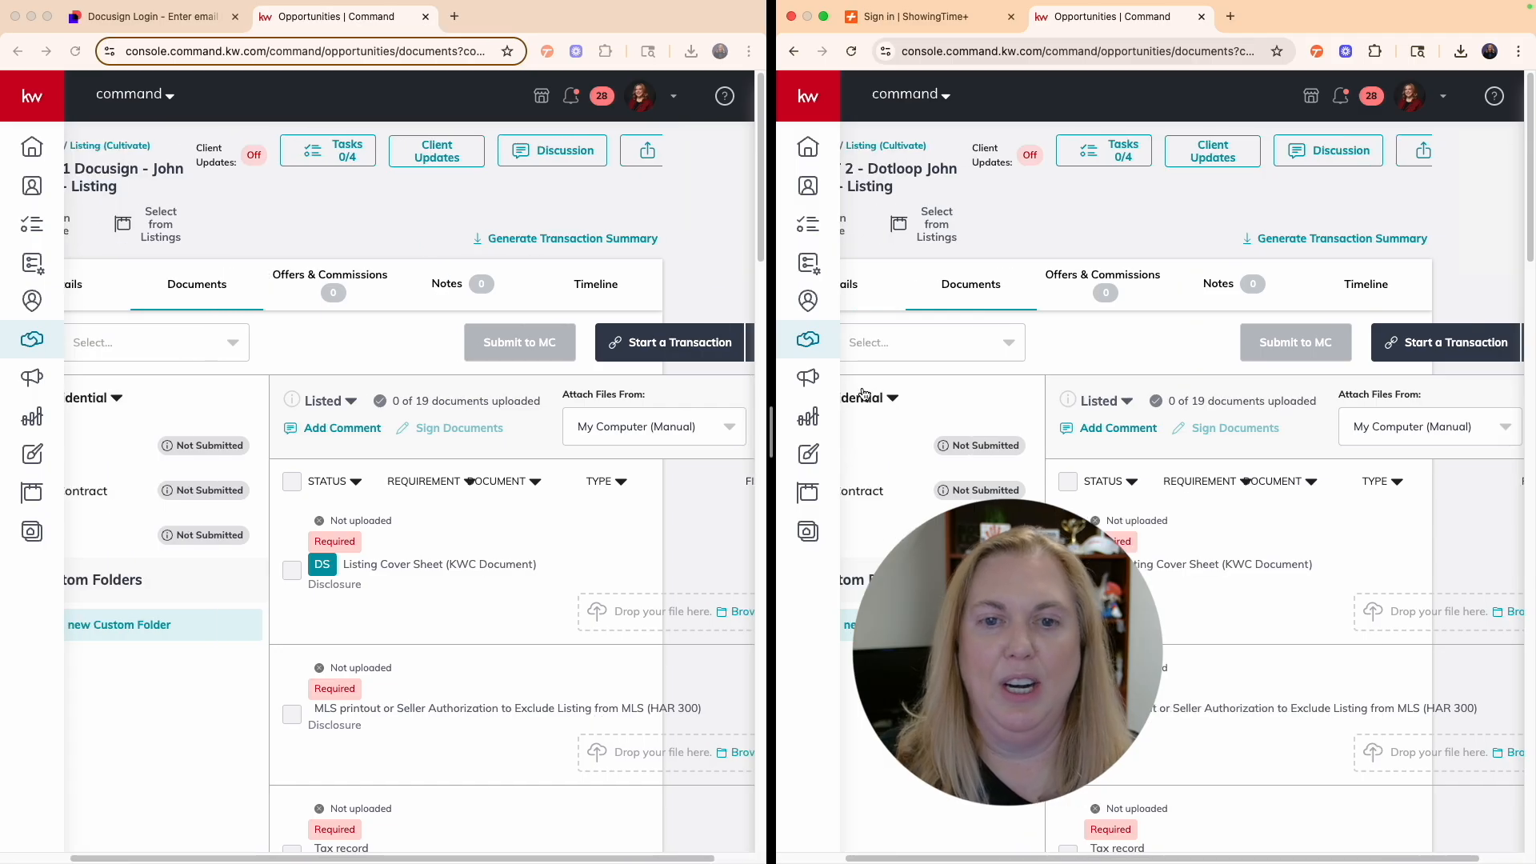
{"action": "scroll", "coordinate": [695, 410], "scroll_direction": "right", "scroll_amount": 2}
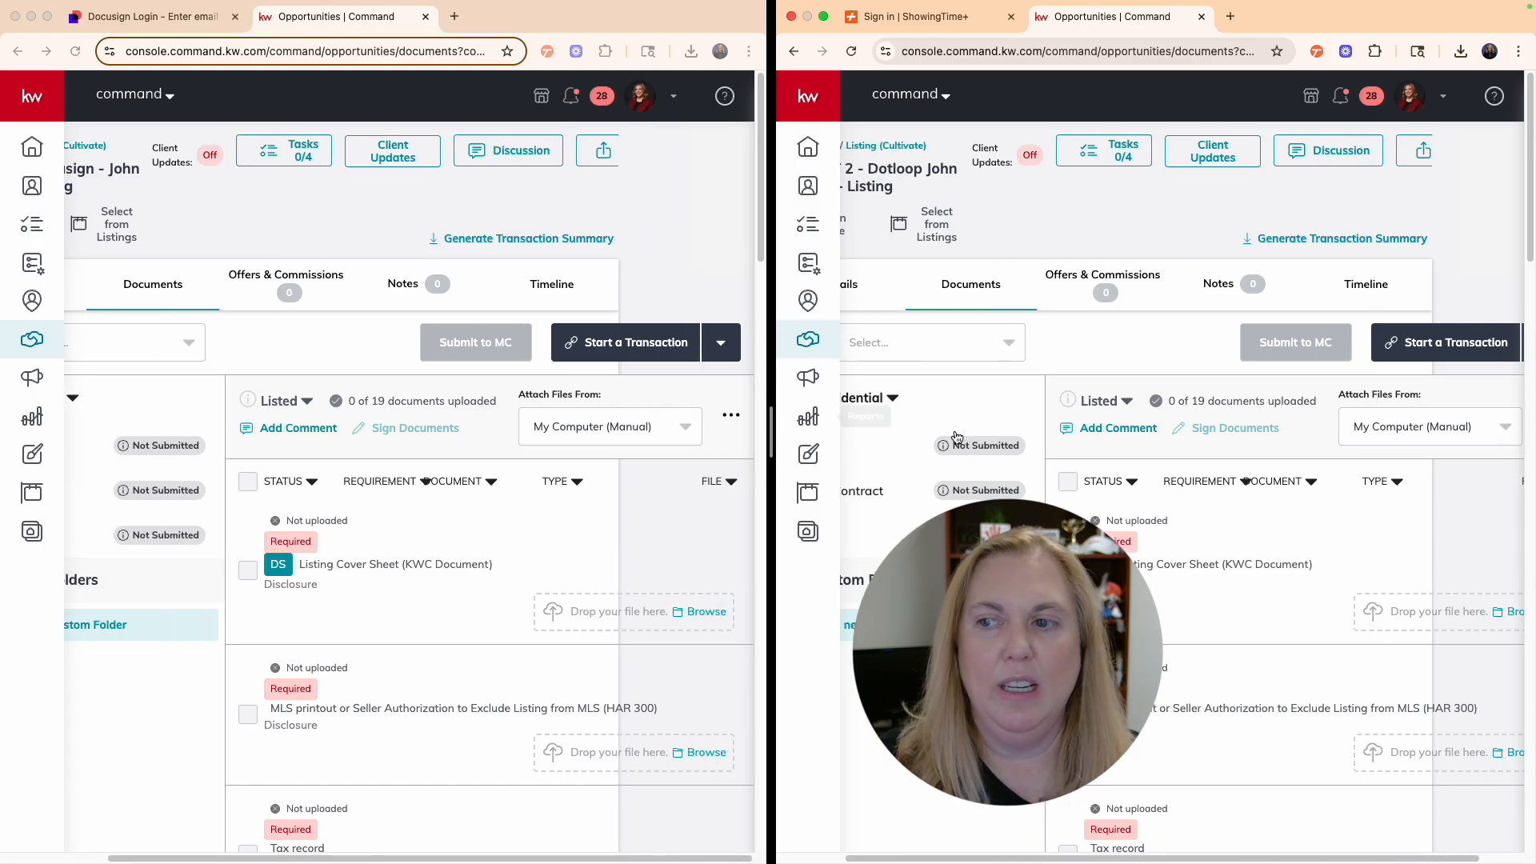
{"action": "scroll", "coordinate": [1107, 444], "scroll_direction": "right", "scroll_amount": 2}
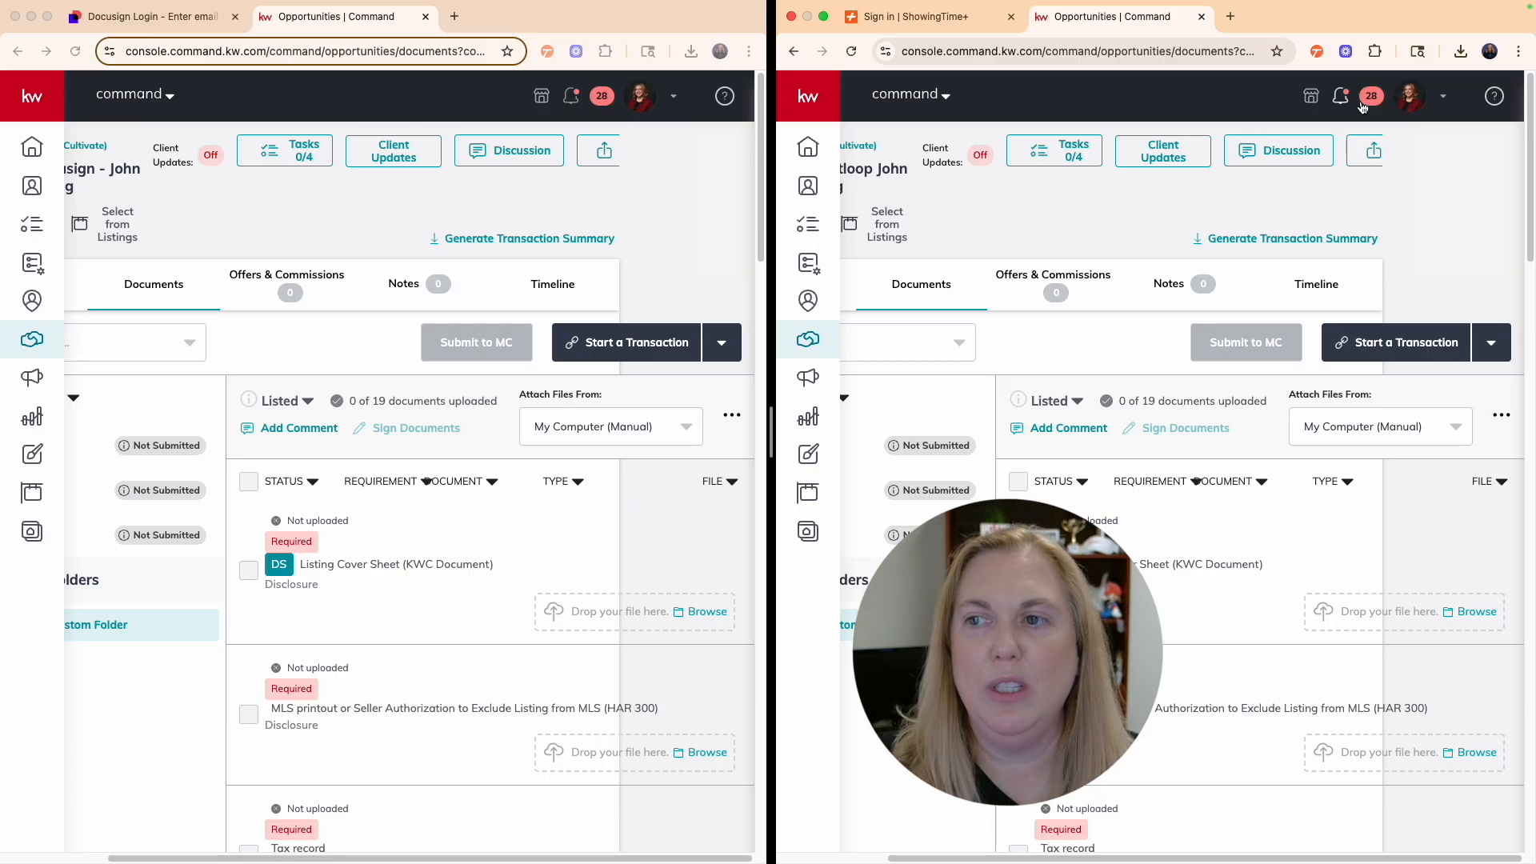
{"action": "left_click", "coordinate": [1440, 97]}
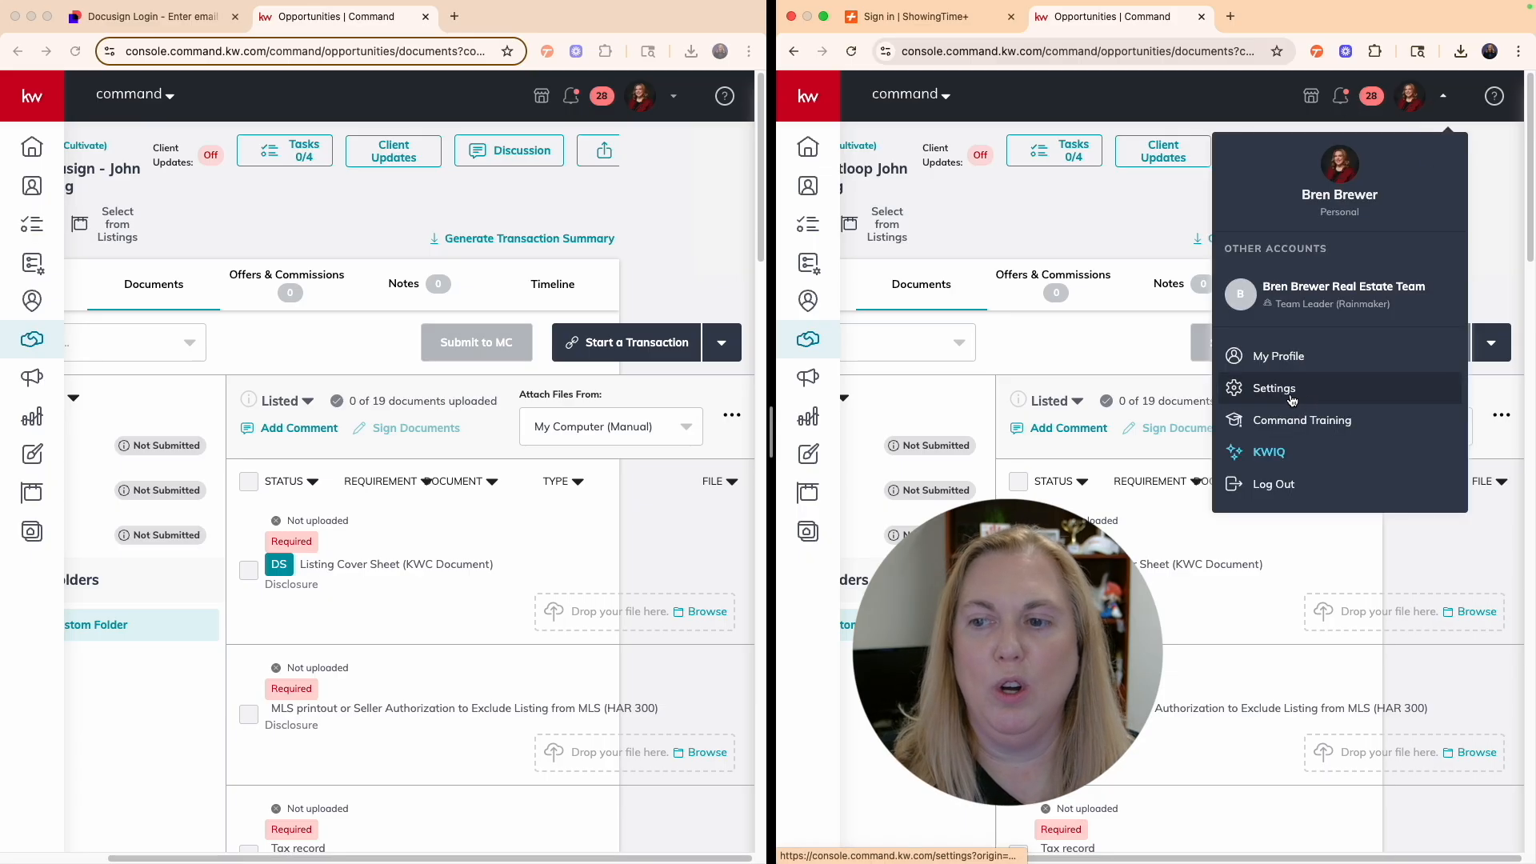
{"action": "left_click", "coordinate": [1263, 109]}
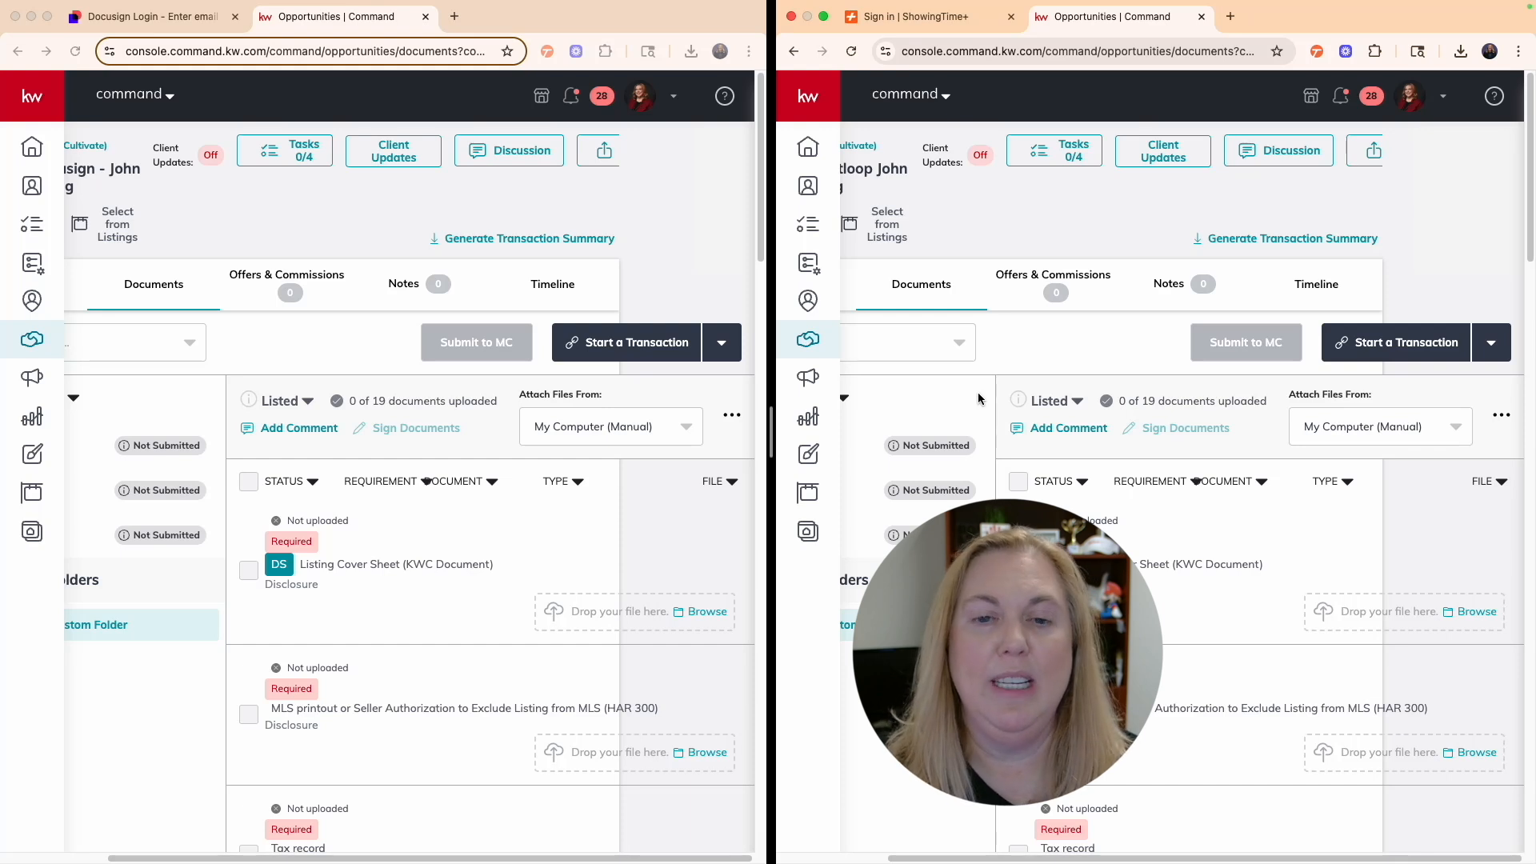
- Start a DocuSign transaction for Test 1 and a Dotloop transaction for TEST 2
{"action": "left_click", "coordinate": [725, 350]}
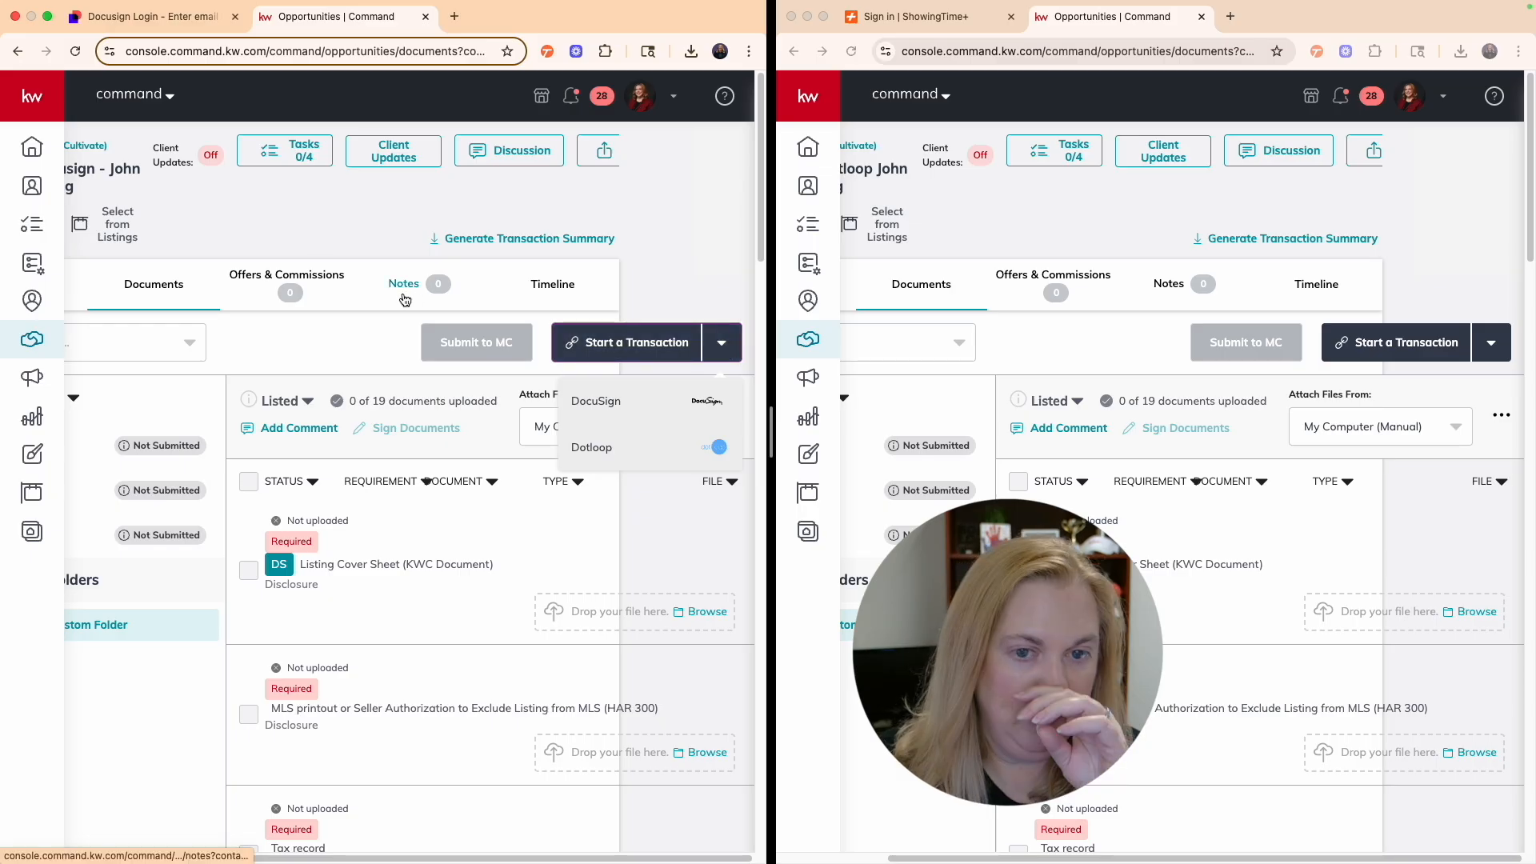
{"action": "left_click", "coordinate": [596, 396]}
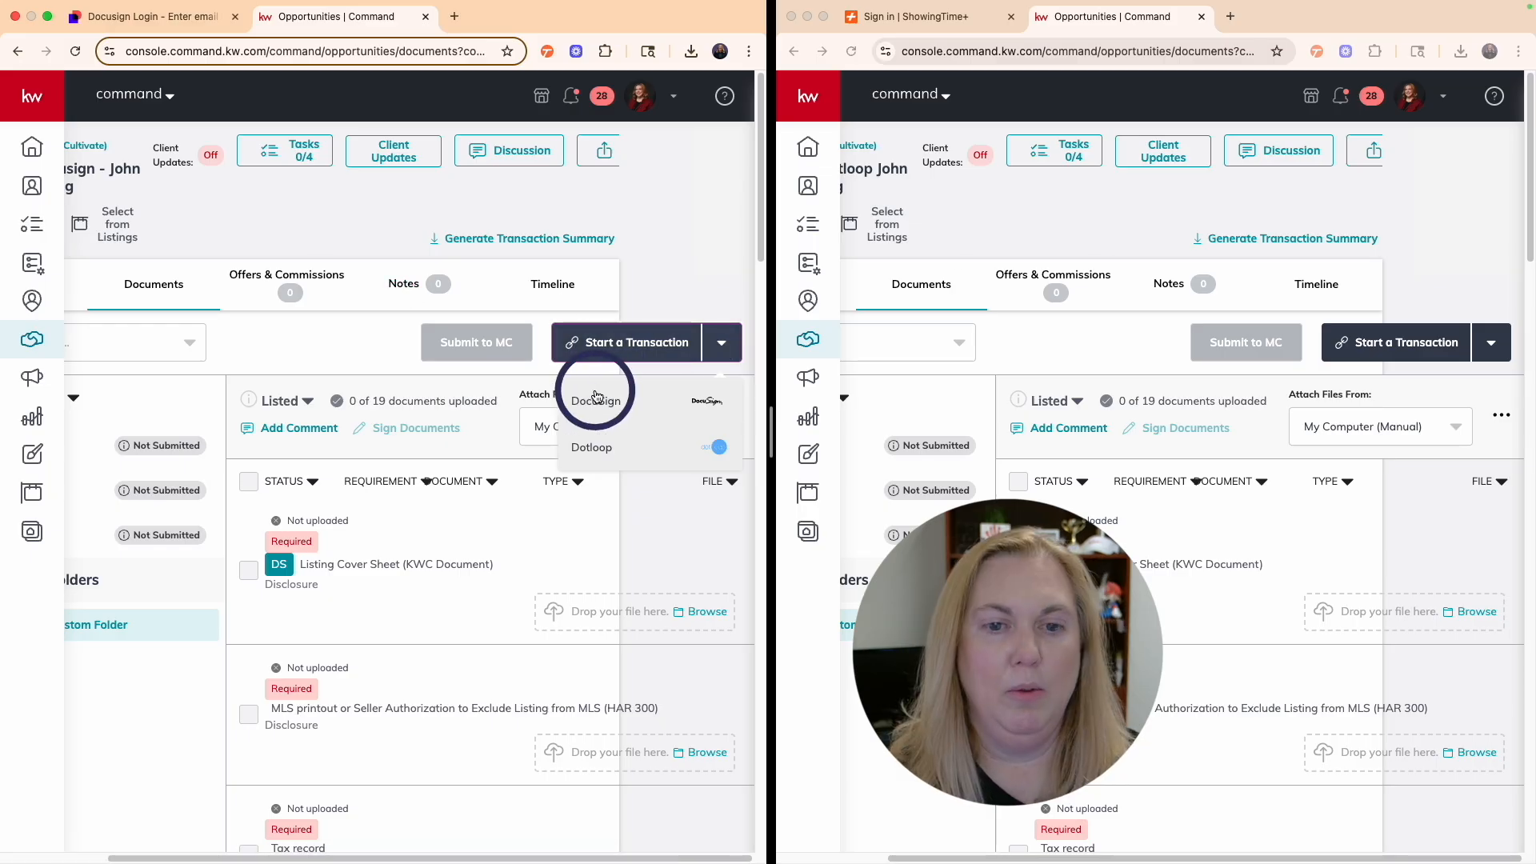
{"action": "left_click", "coordinate": [599, 409]}
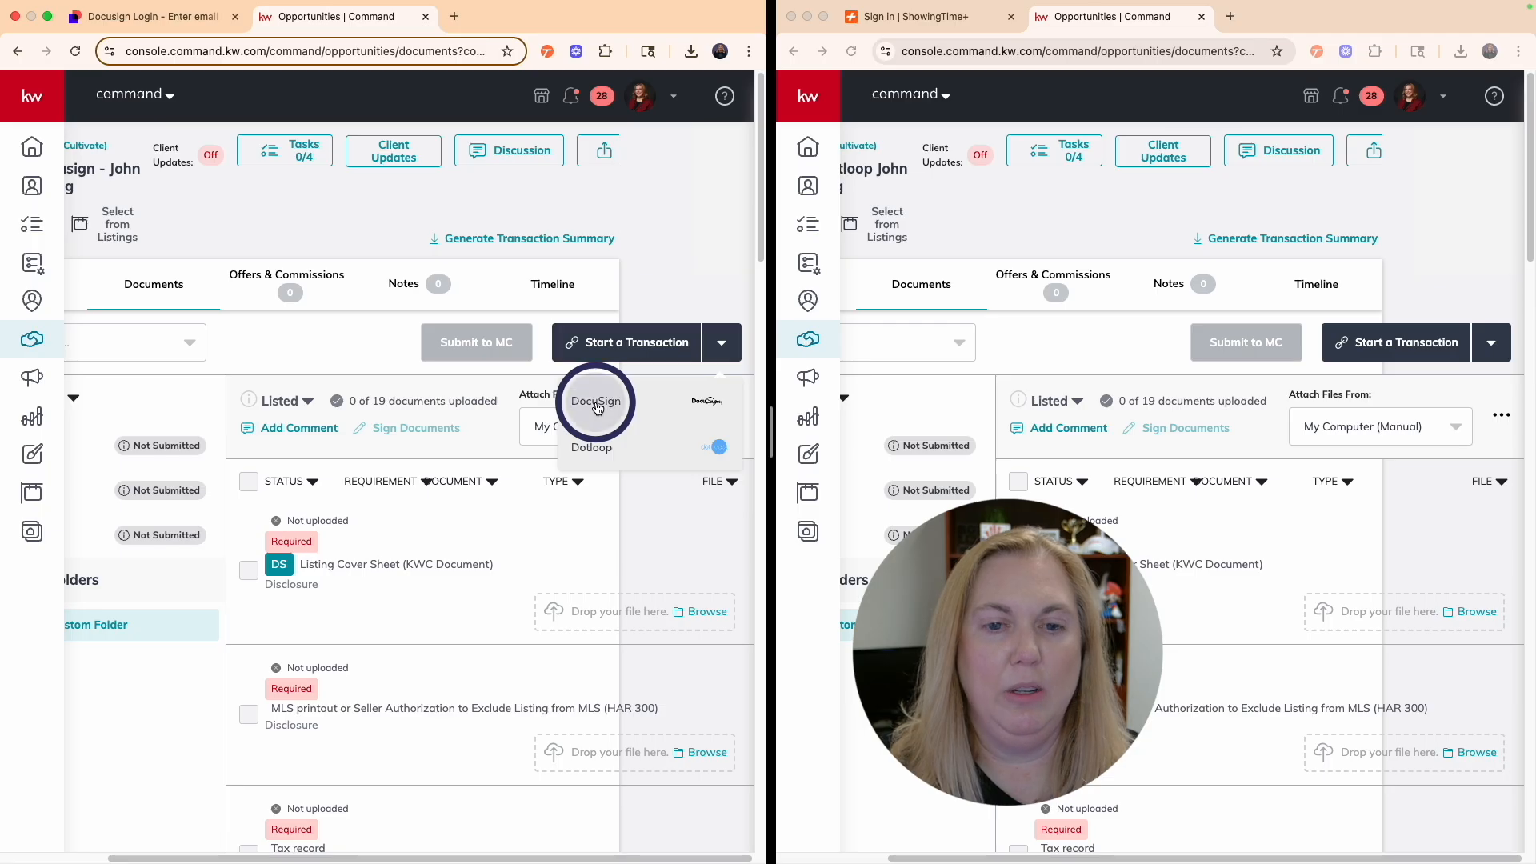
{"action": "left_click", "coordinate": [1493, 346]}
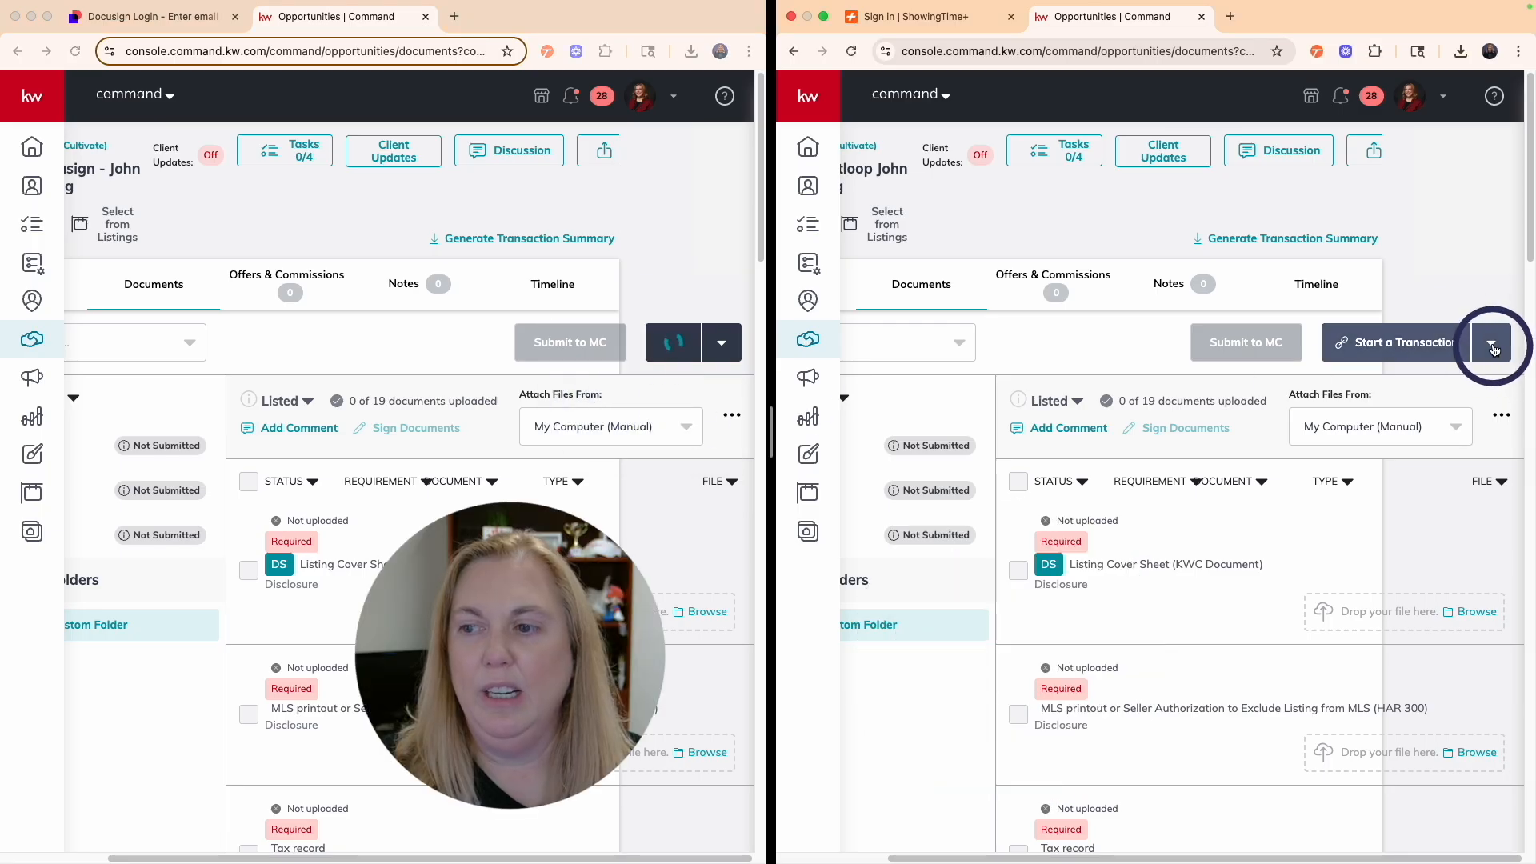
{"action": "left_click", "coordinate": [1410, 355]}
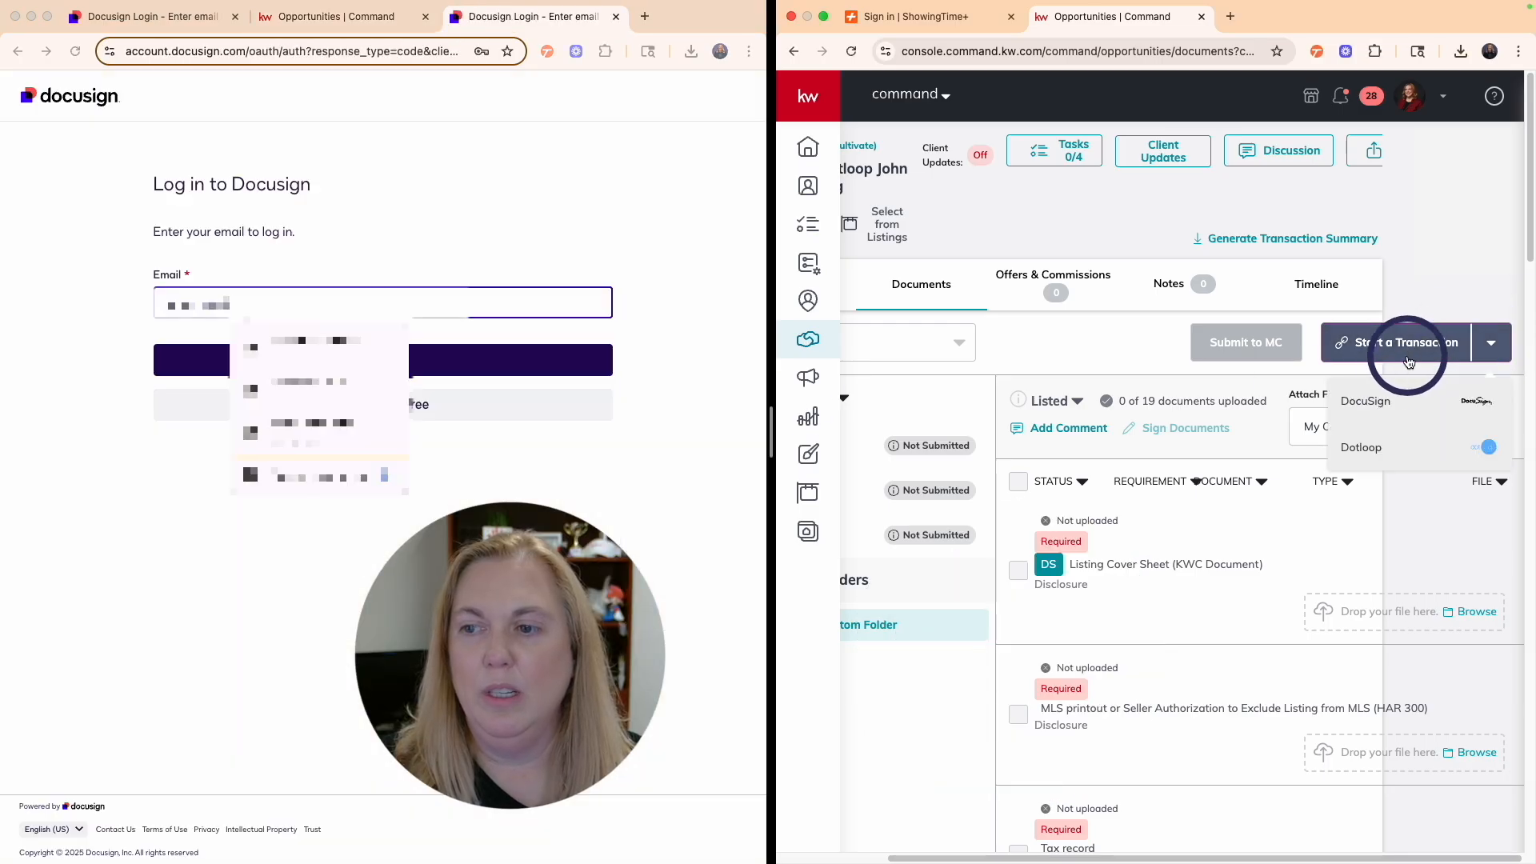
{"action": "left_click", "coordinate": [1383, 446]}
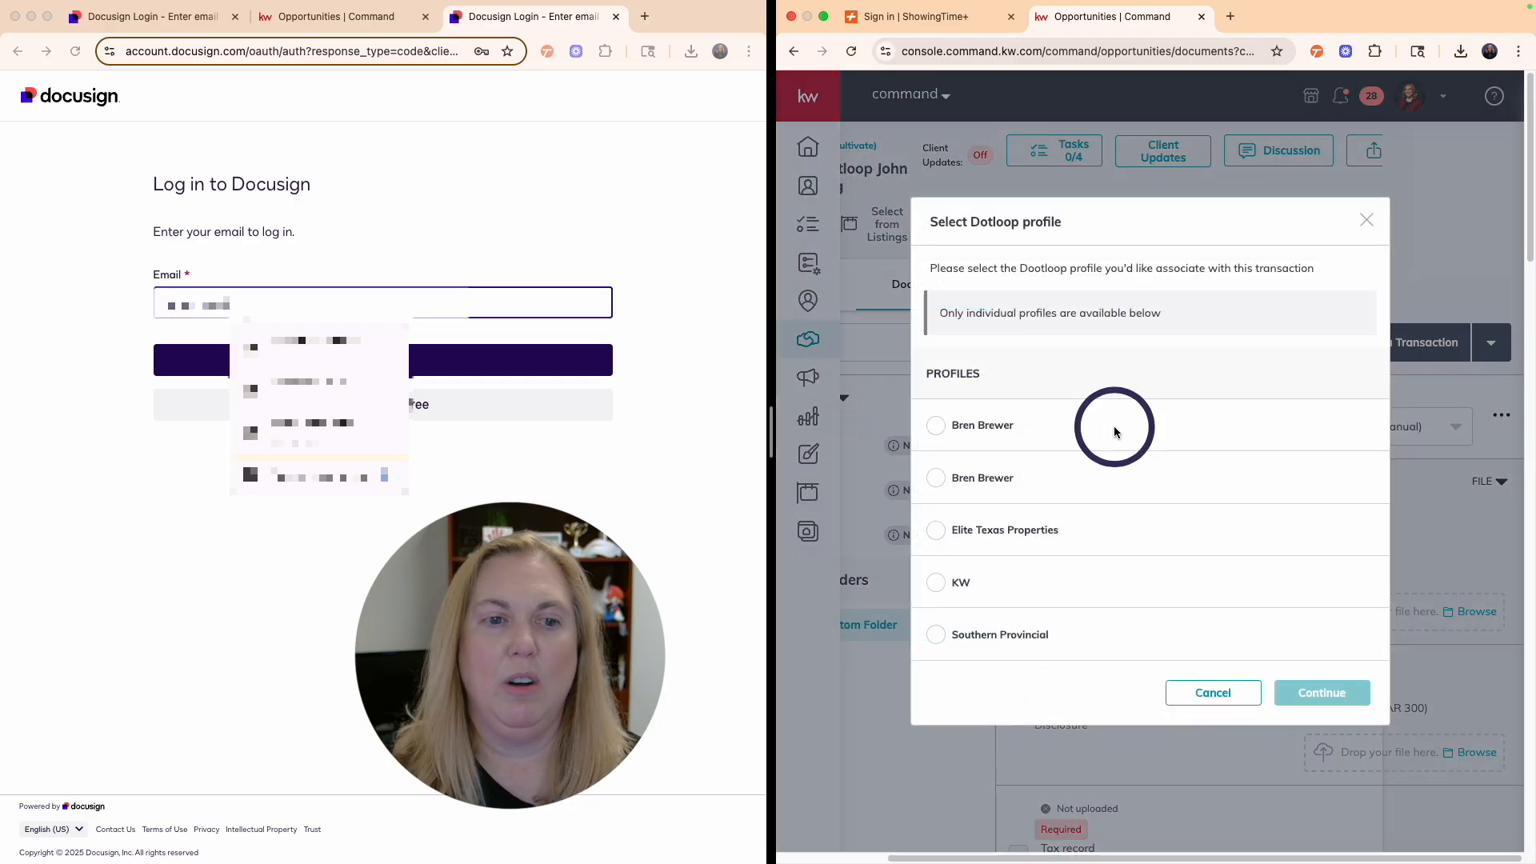
- Submit the saved email on the Docusign sign-in page and continue
{"action": "left_click", "coordinate": [302, 348]}
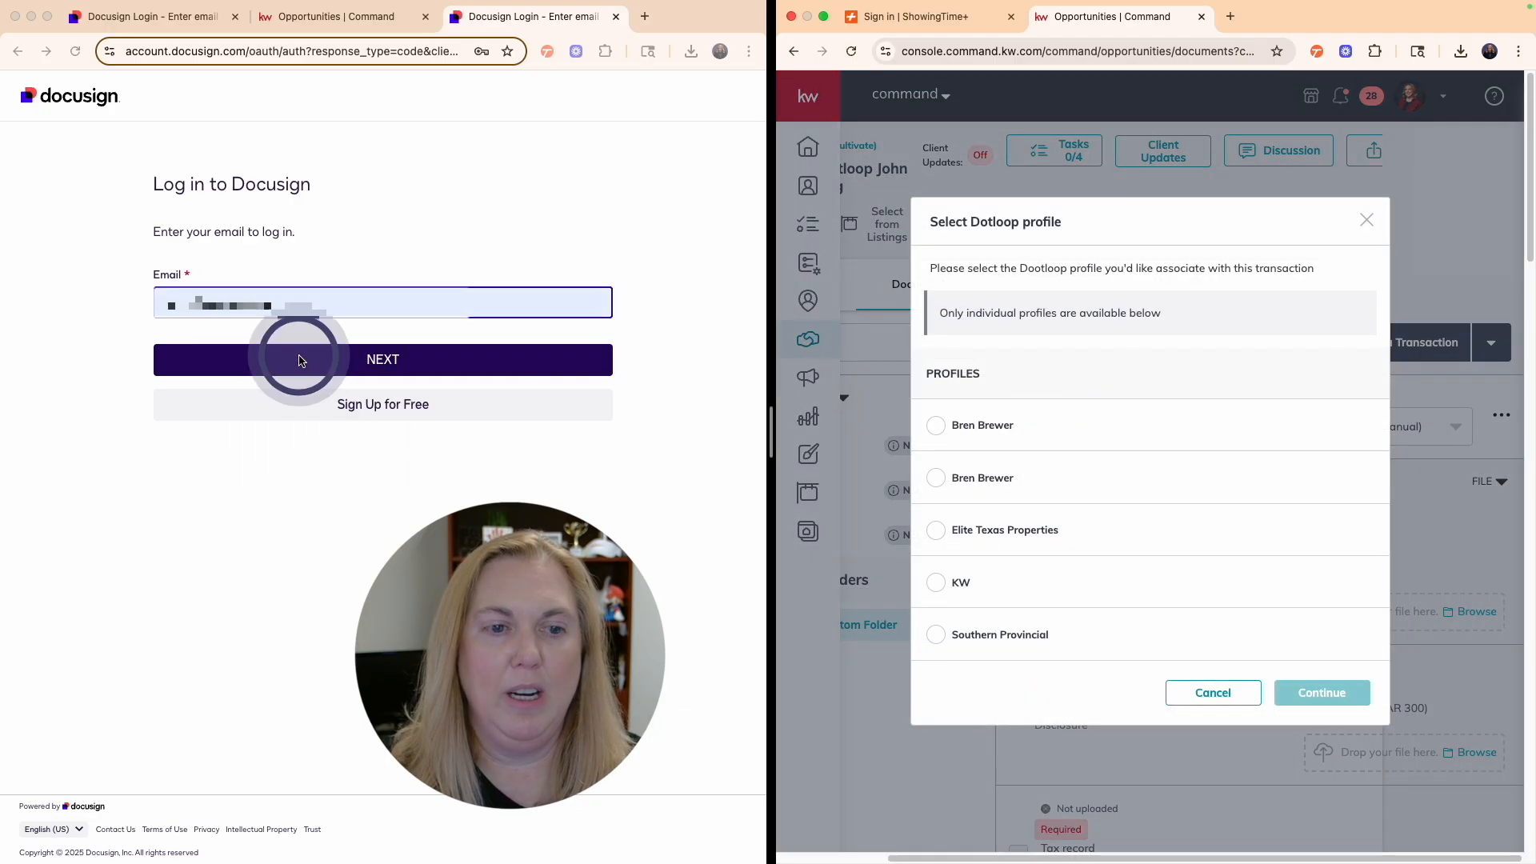
{"action": "left_click", "coordinate": [343, 362]}
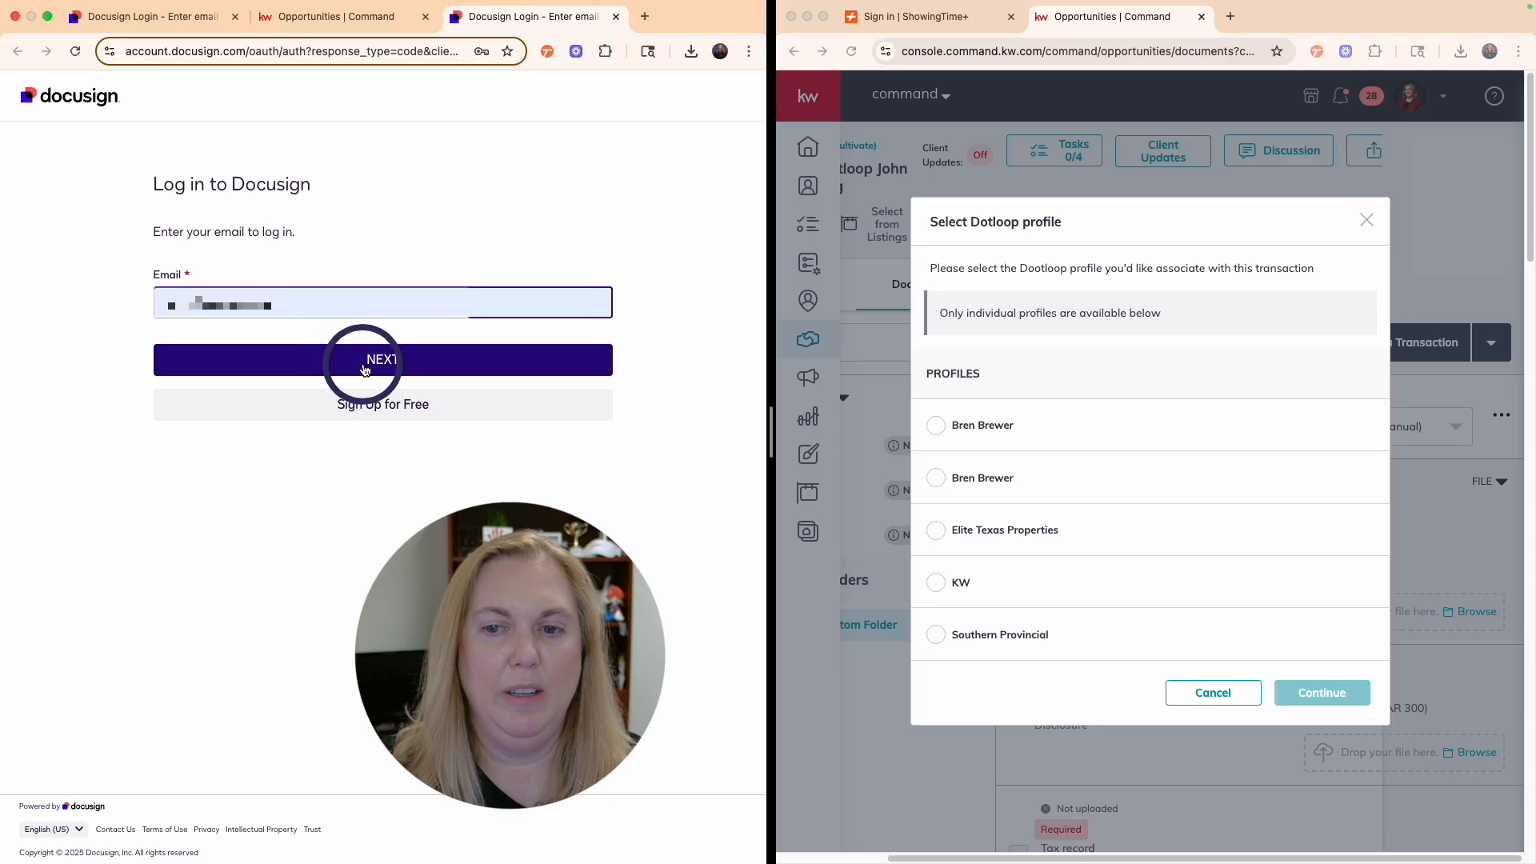
{"action": "left_click", "coordinate": [1062, 331]}
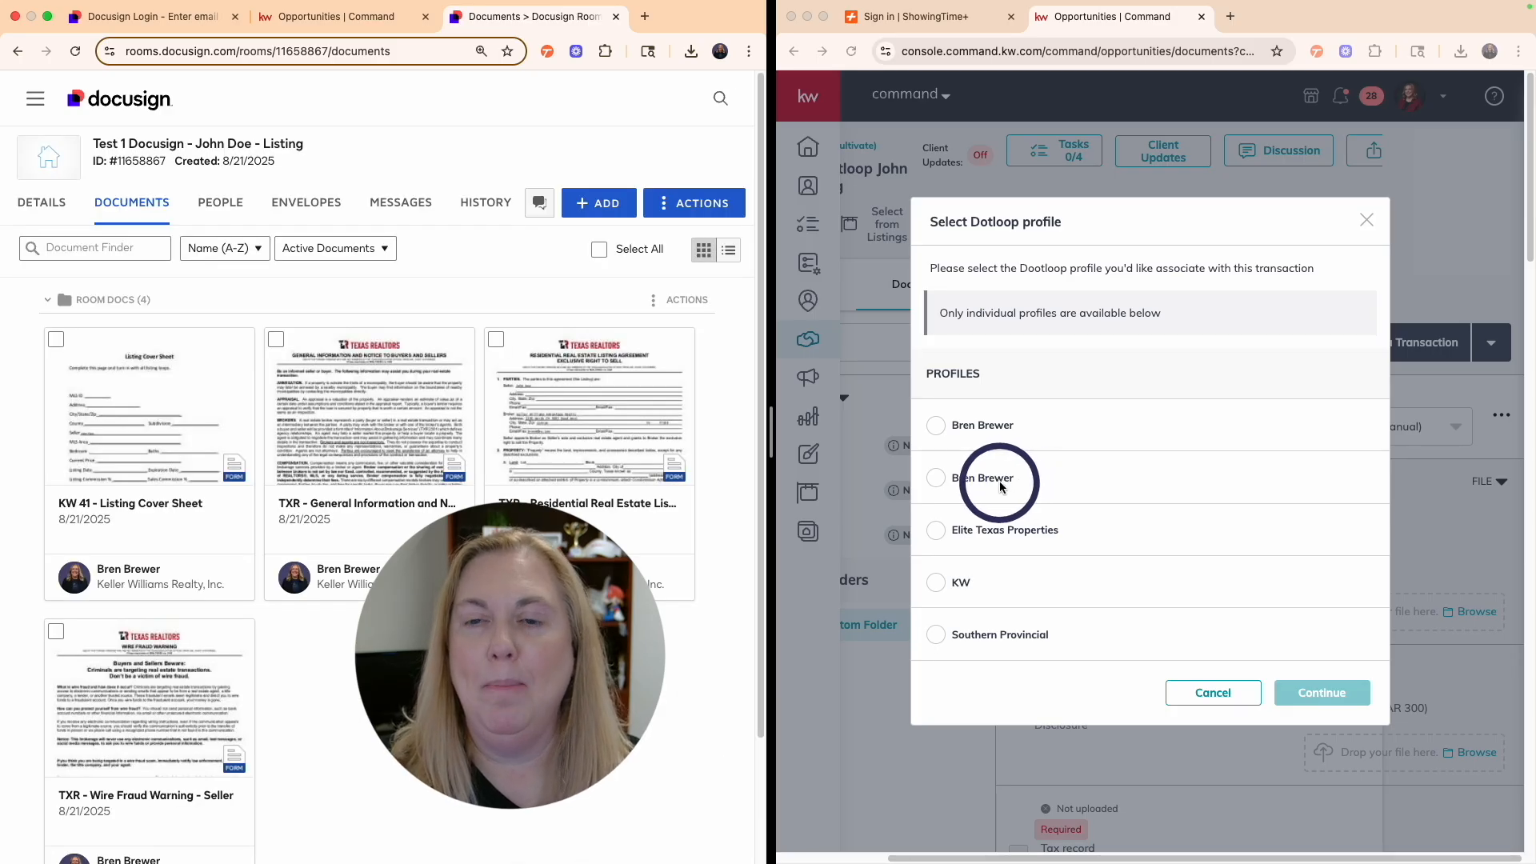
- Choose the second personal Dotloop profile and create the TEST 2 transaction from the LISTING template
{"action": "left_click", "coordinate": [946, 485]}
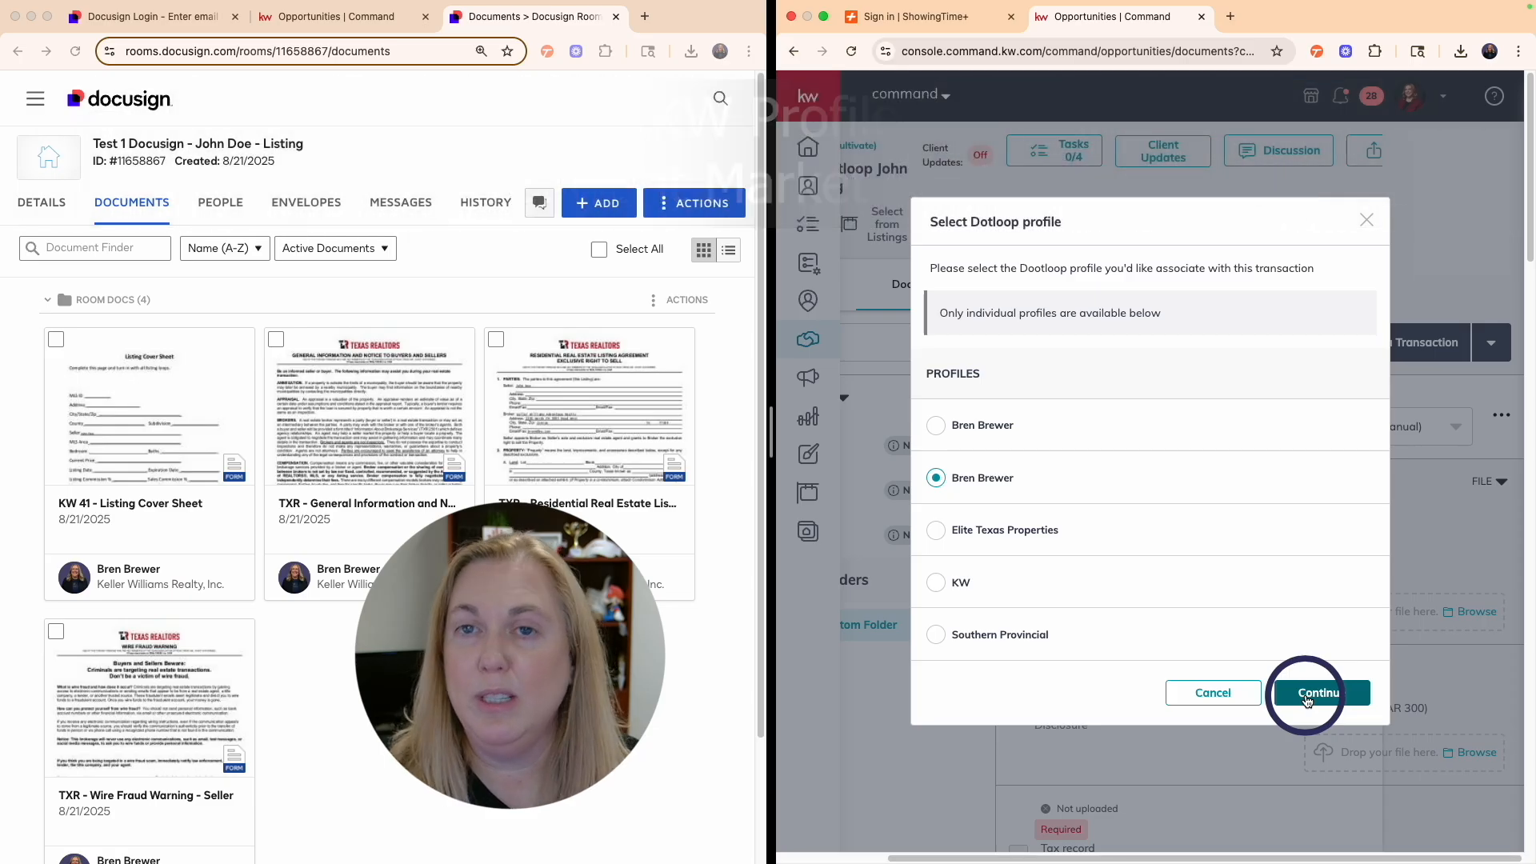
{"action": "left_click", "coordinate": [1306, 696]}
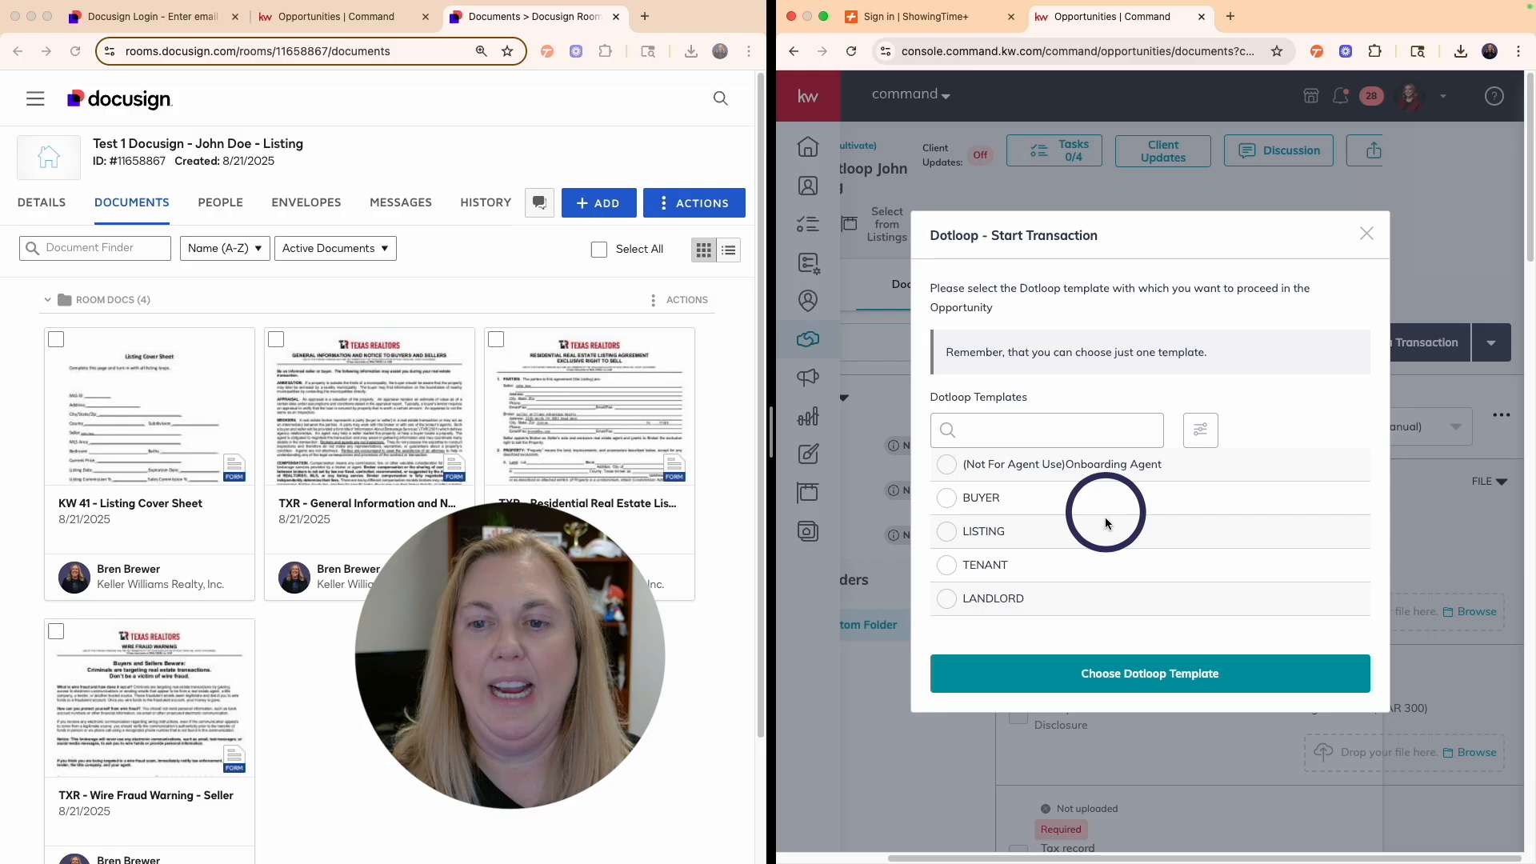
{"action": "left_click", "coordinate": [947, 532]}
{"action": "left_click", "coordinate": [1148, 679]}
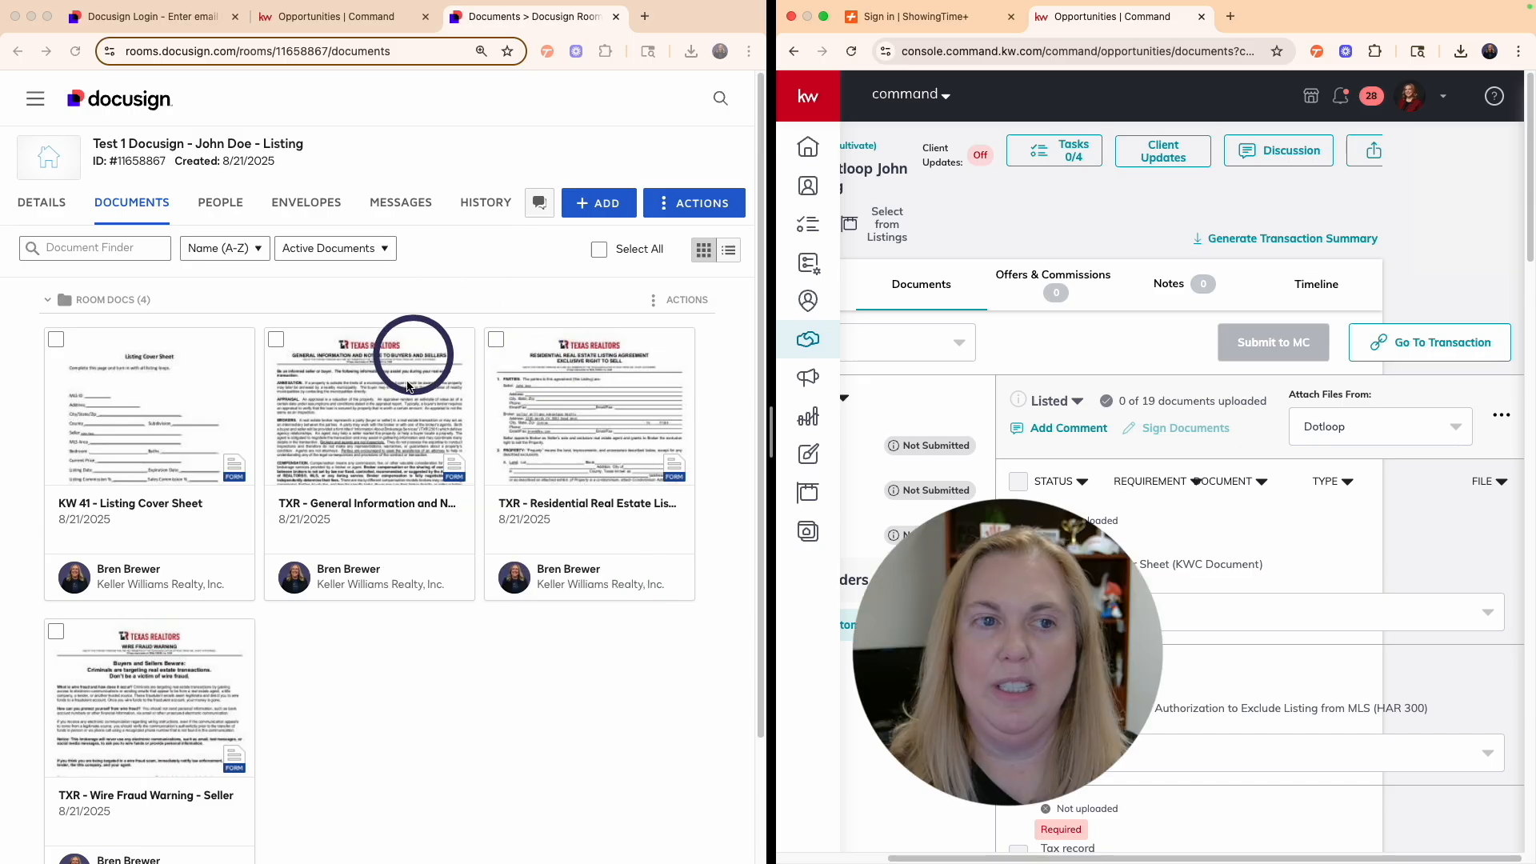
{"action": "left_click", "coordinate": [321, 16]}
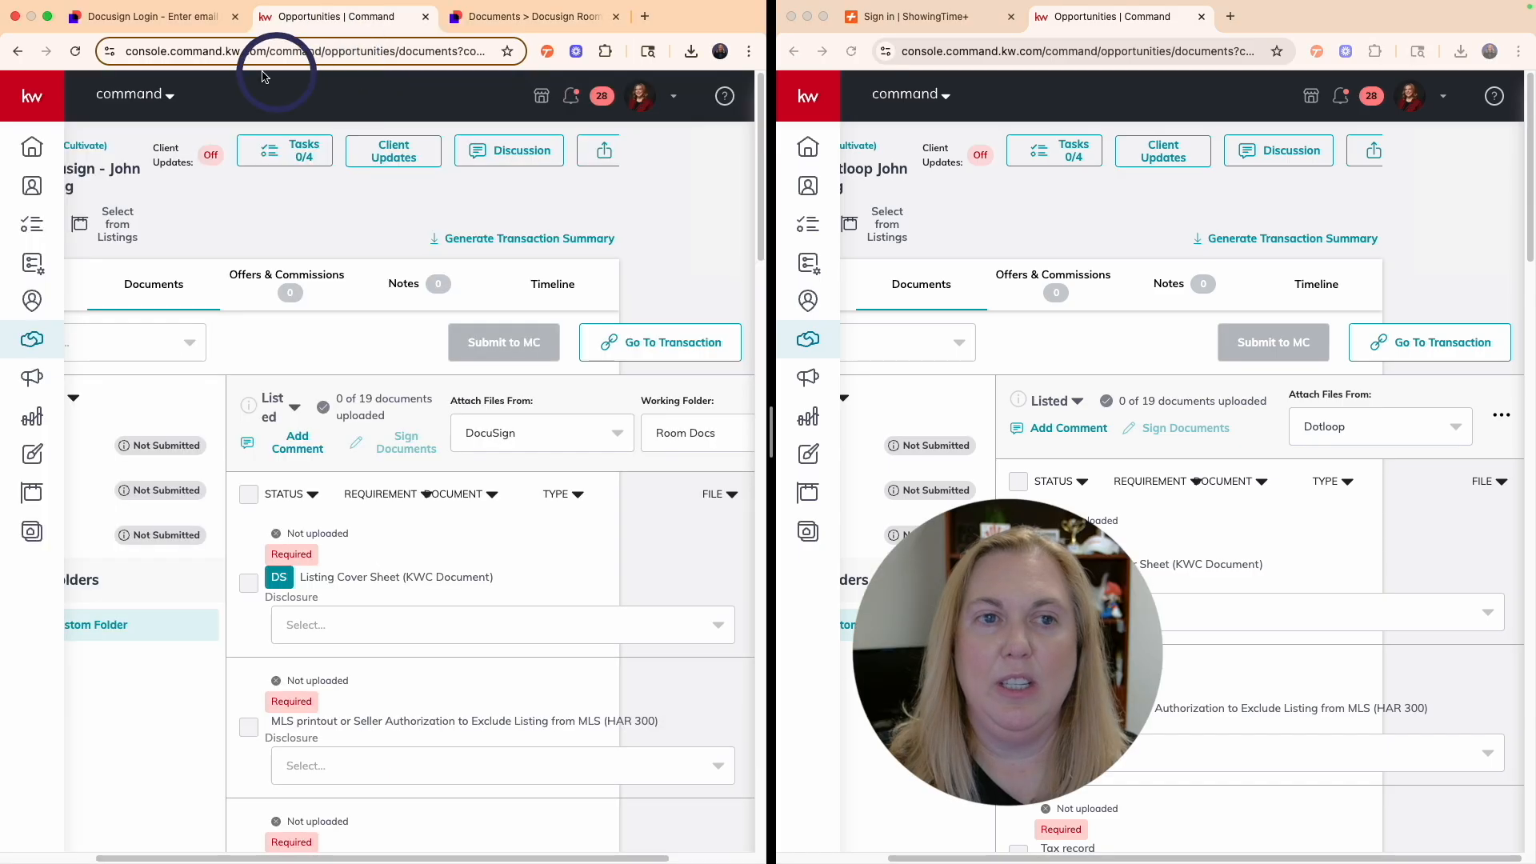
- Show the Docusign room's documents and sign in to ShowingTime+ with the saved email and verification
{"action": "left_click", "coordinate": [509, 16]}
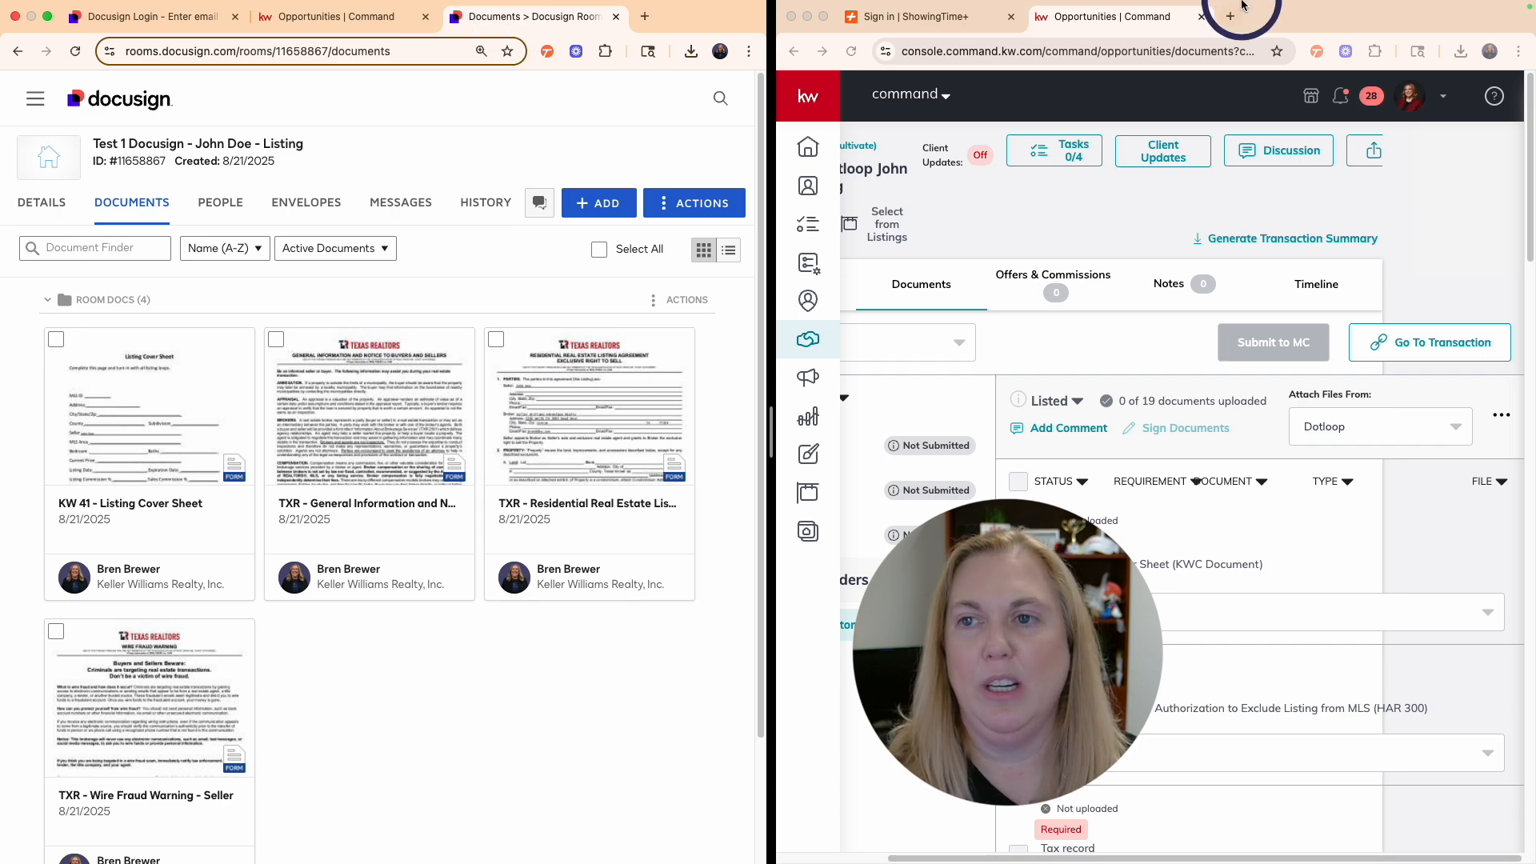
{"action": "left_click", "coordinate": [1232, 36]}
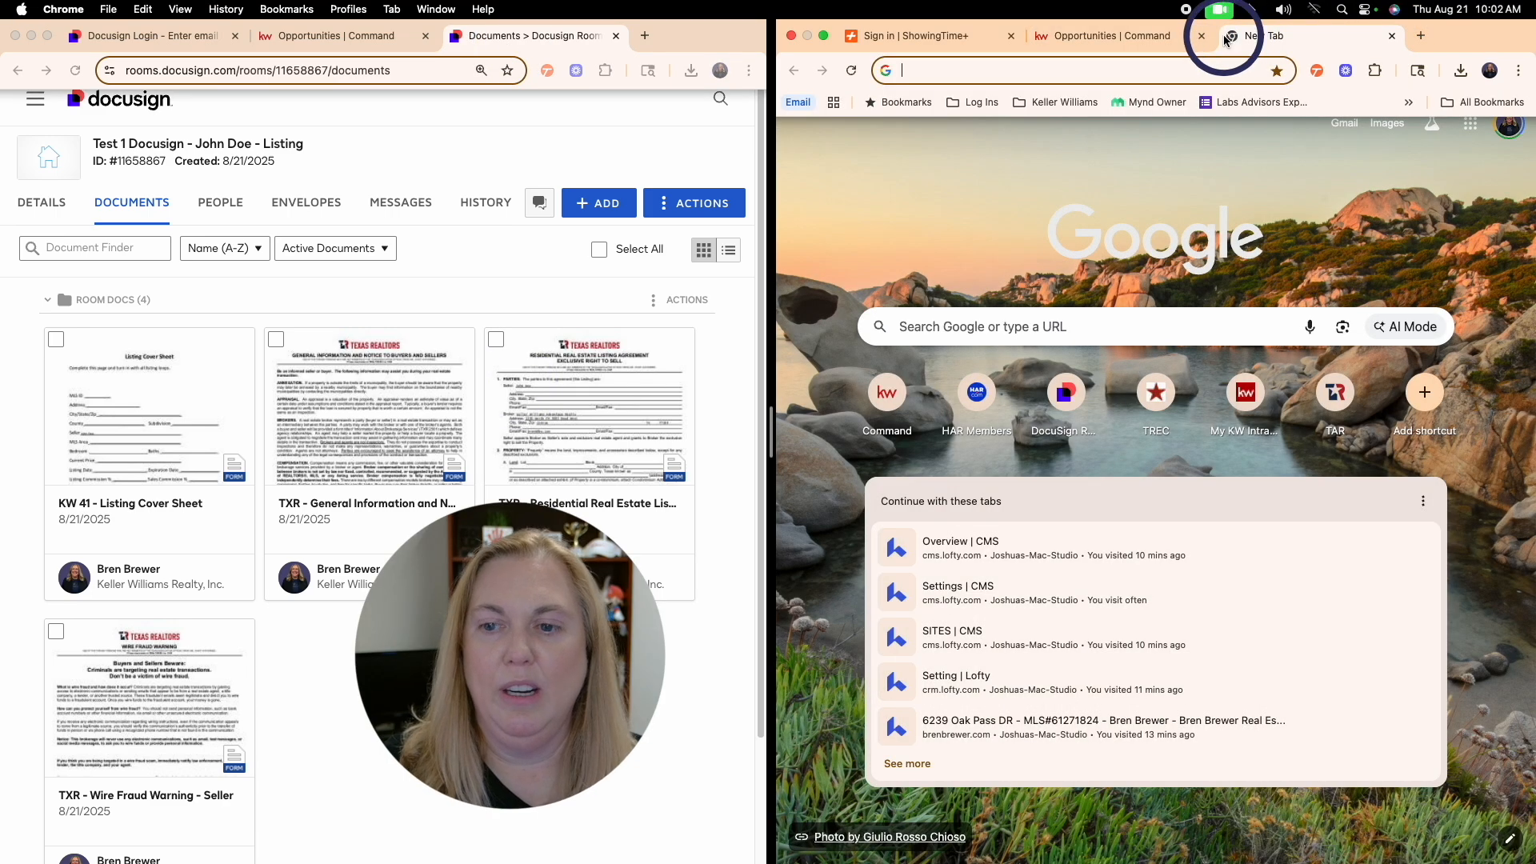
{"action": "left_click", "coordinate": [1392, 35]}
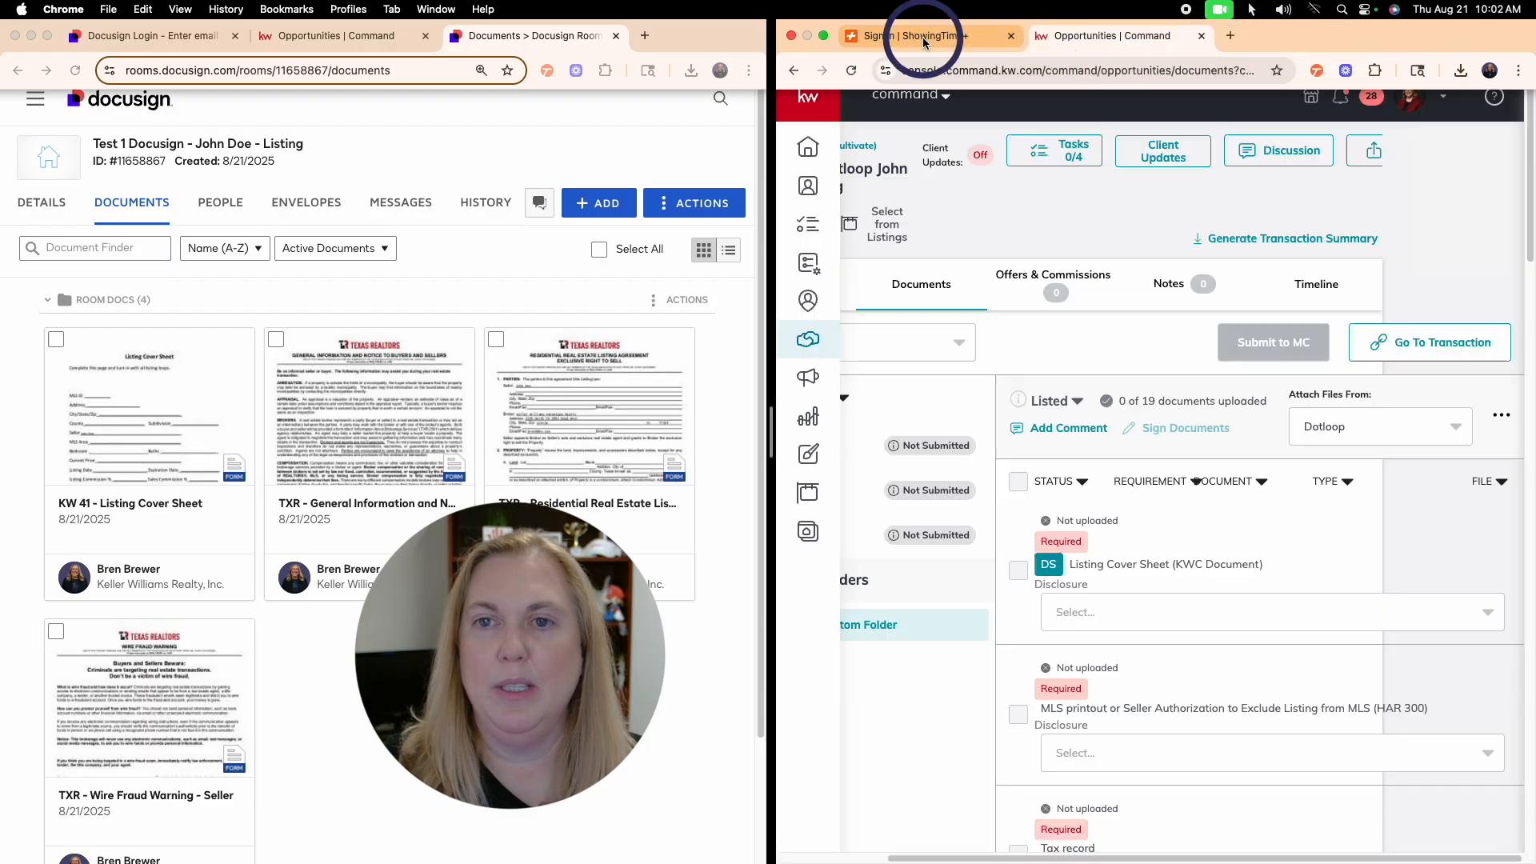
{"action": "left_click", "coordinate": [992, 37]}
{"action": "left_click", "coordinate": [1331, 469]}
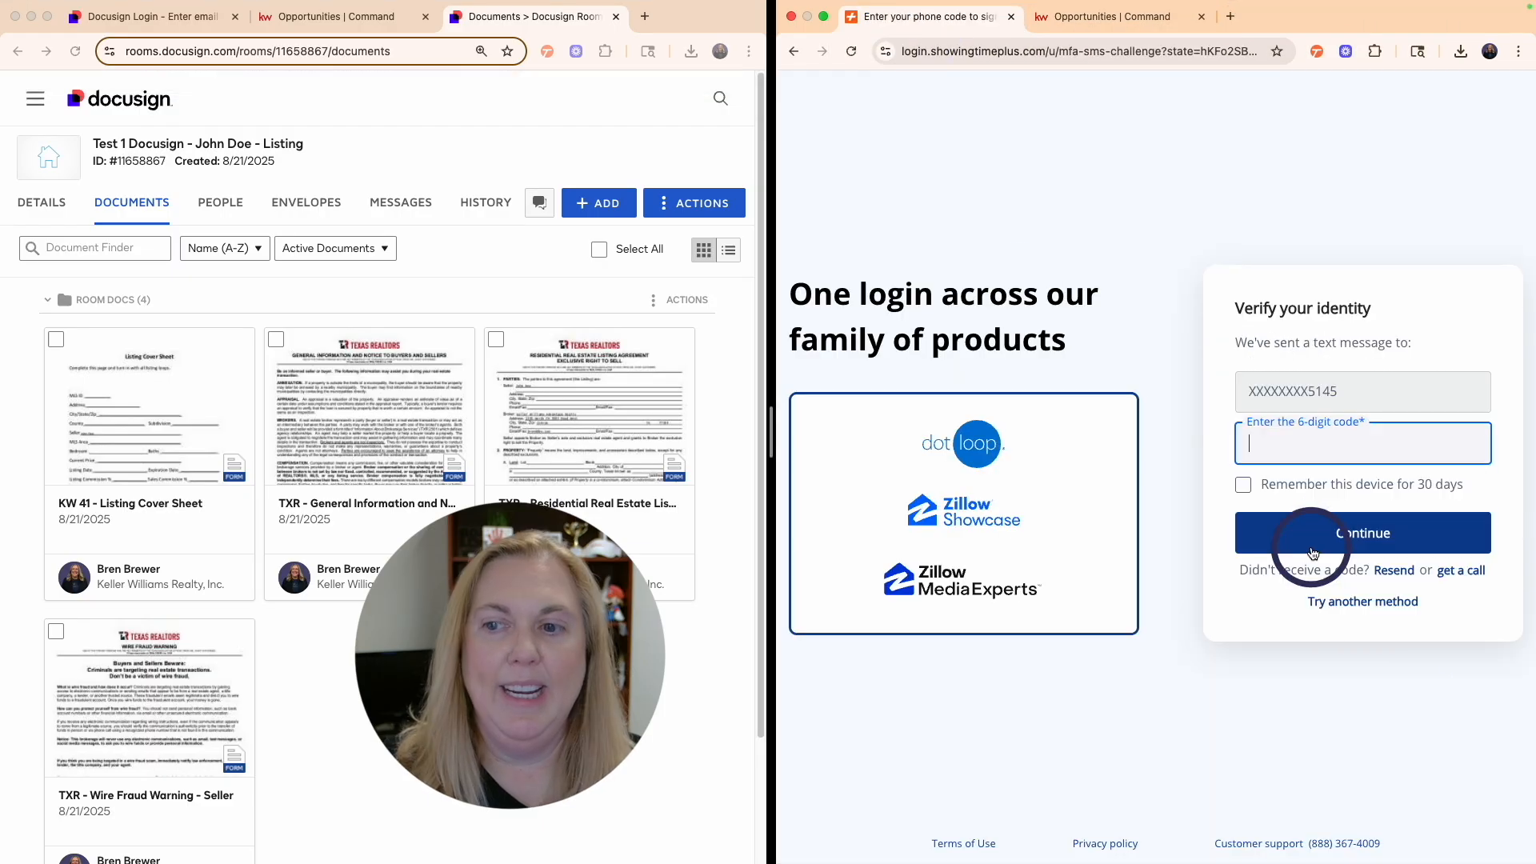
{"action": "left_click", "coordinate": [1314, 540]}
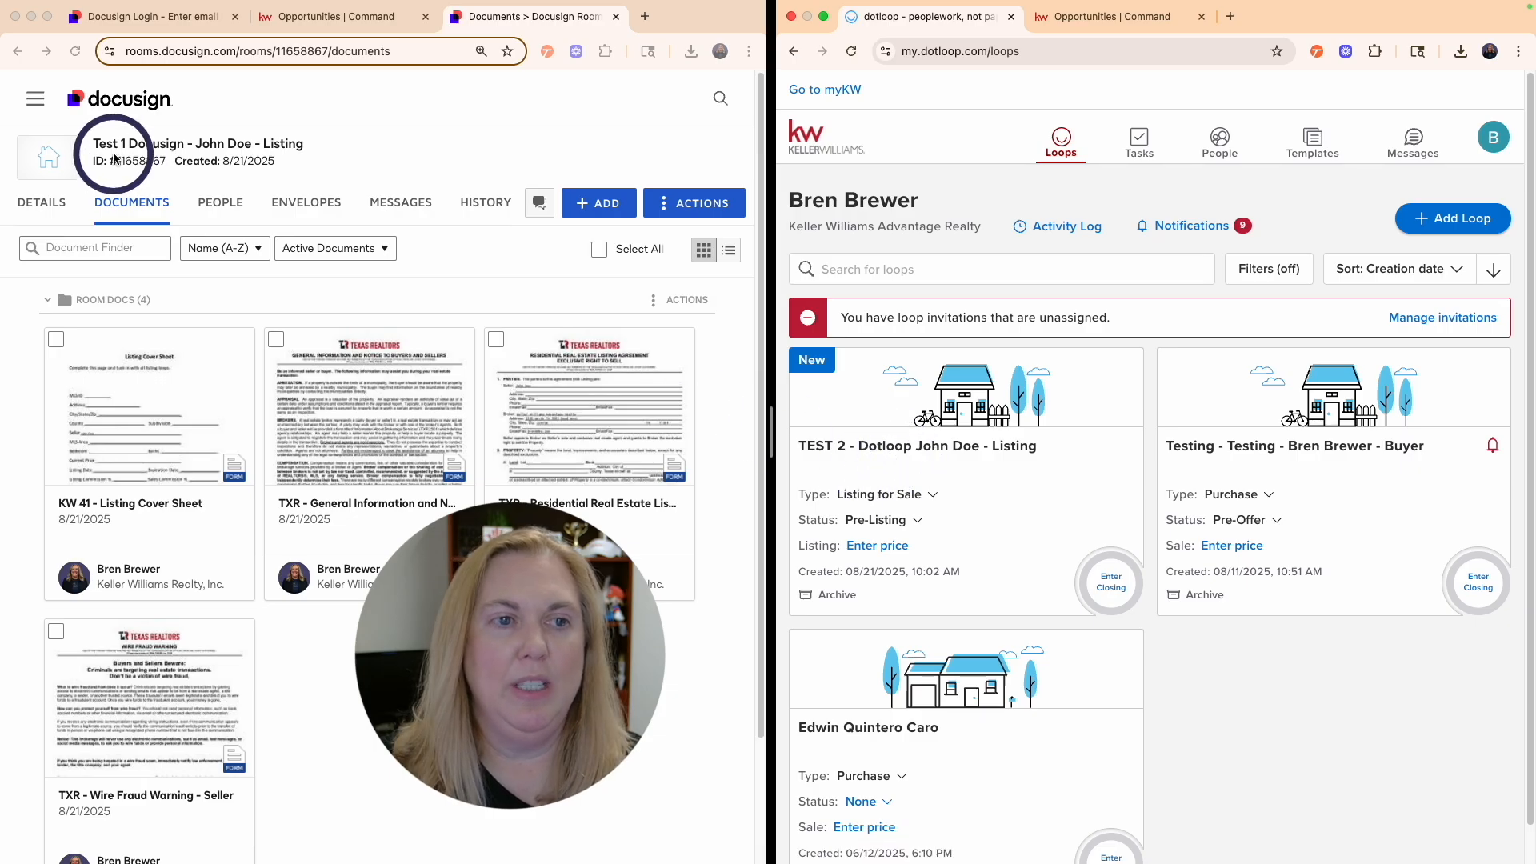
{"action": "left_click", "coordinate": [944, 452]}
{"action": "scroll", "coordinate": [1147, 594], "scroll_direction": "down", "scroll_amount": 2}
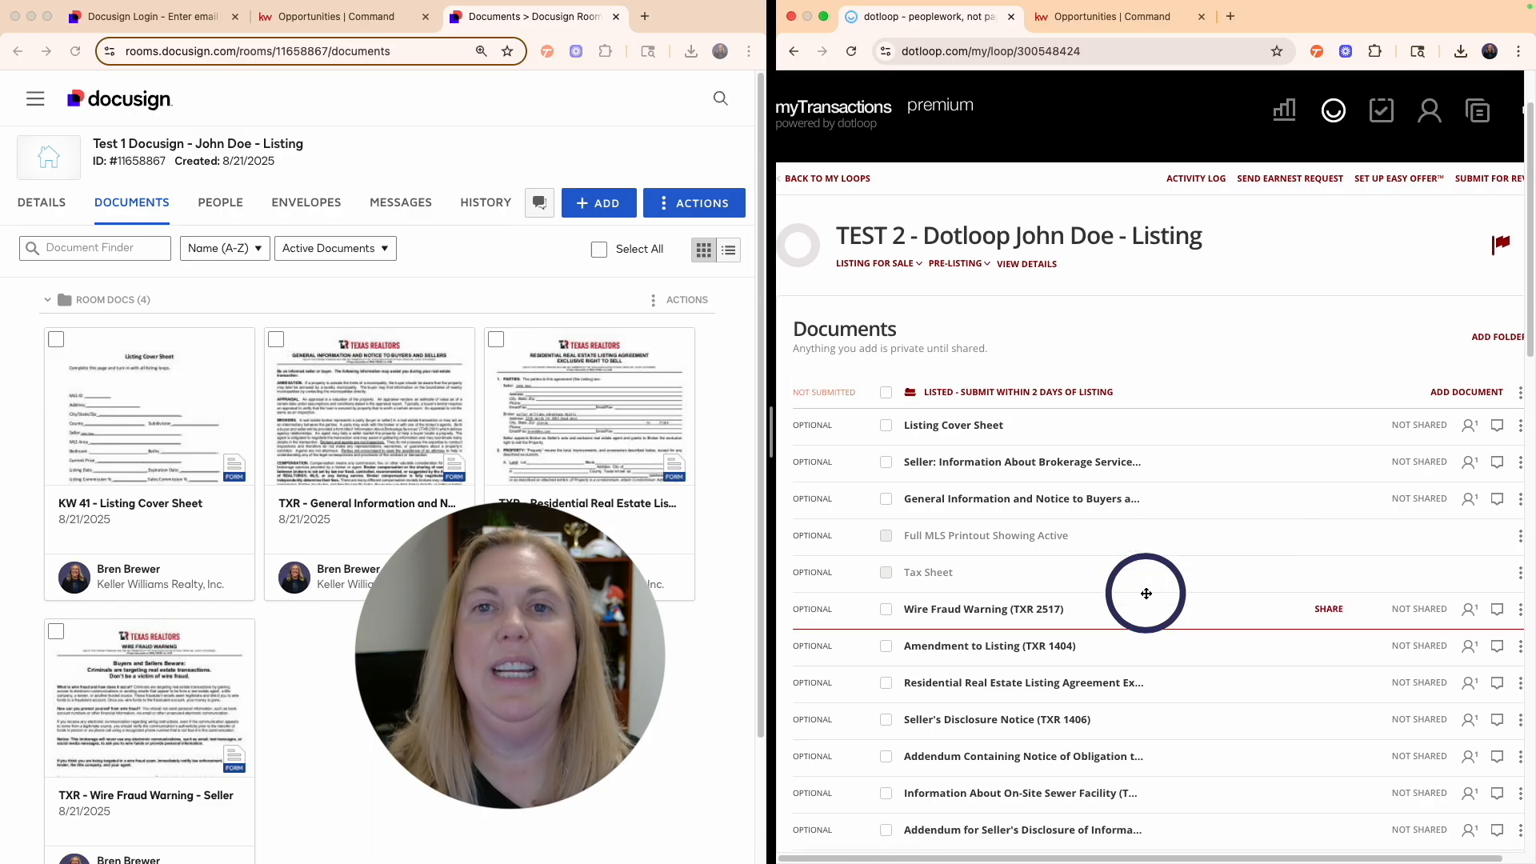
{"action": "scroll", "coordinate": [1146, 594], "scroll_direction": "down", "scroll_amount": 2}
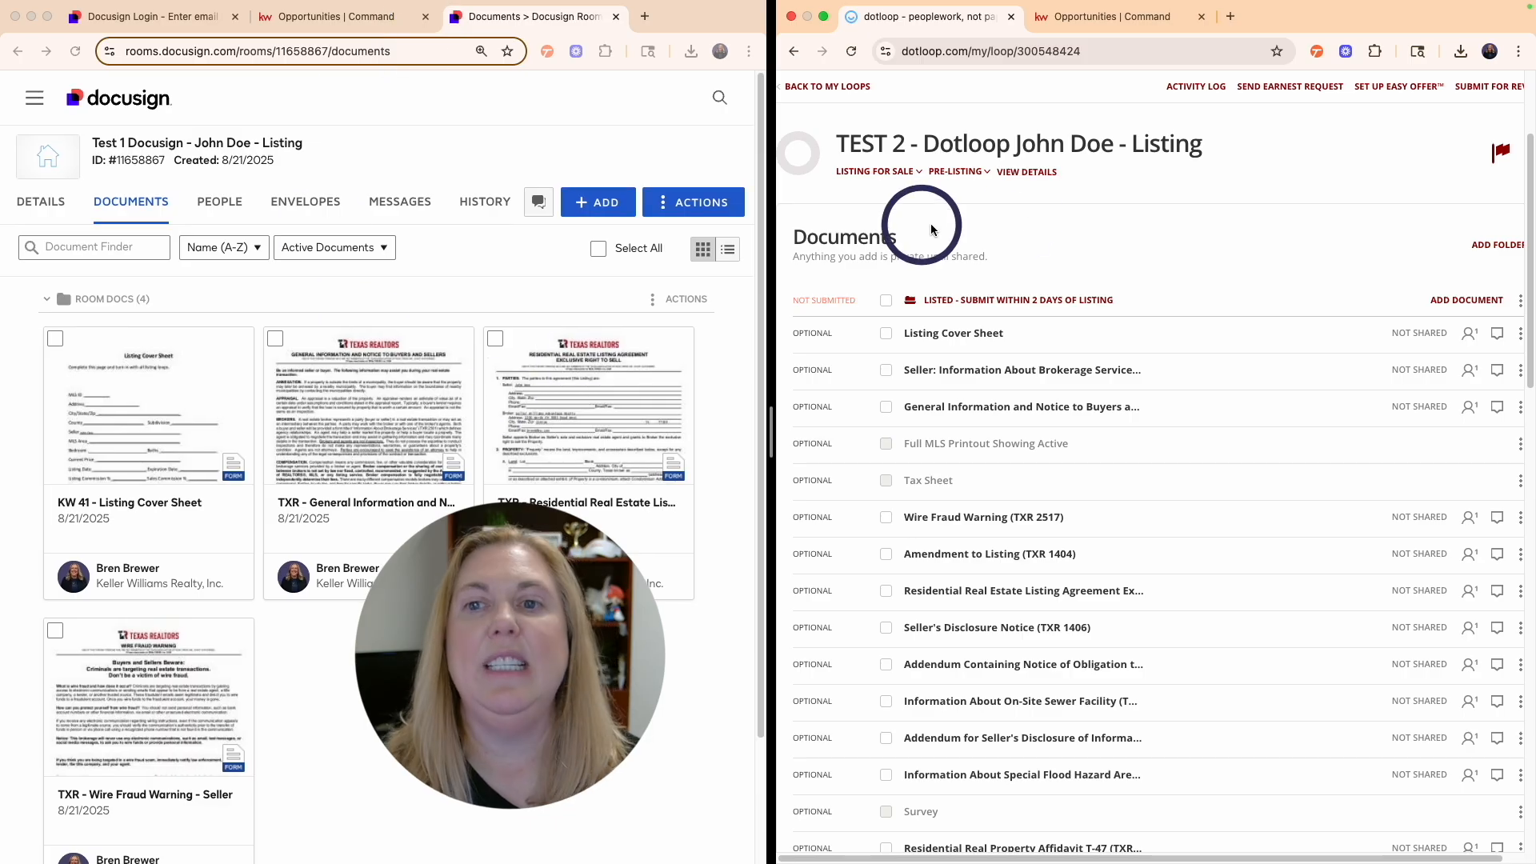
{"action": "scroll", "coordinate": [1222, 428], "scroll_direction": "down", "scroll_amount": 1}
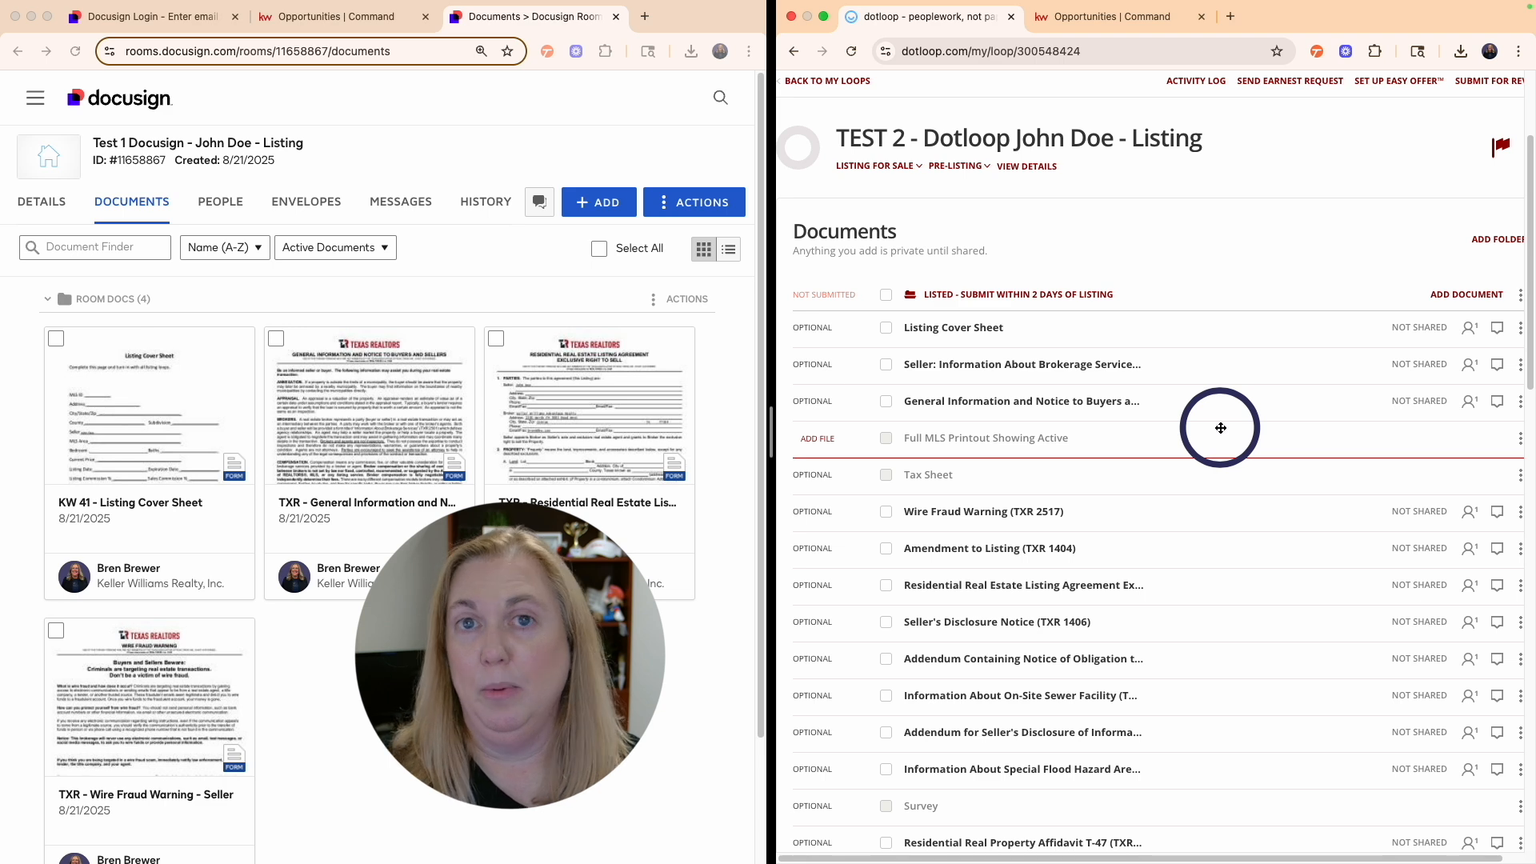
{"action": "scroll", "coordinate": [1221, 428], "scroll_direction": "down", "scroll_amount": 3}
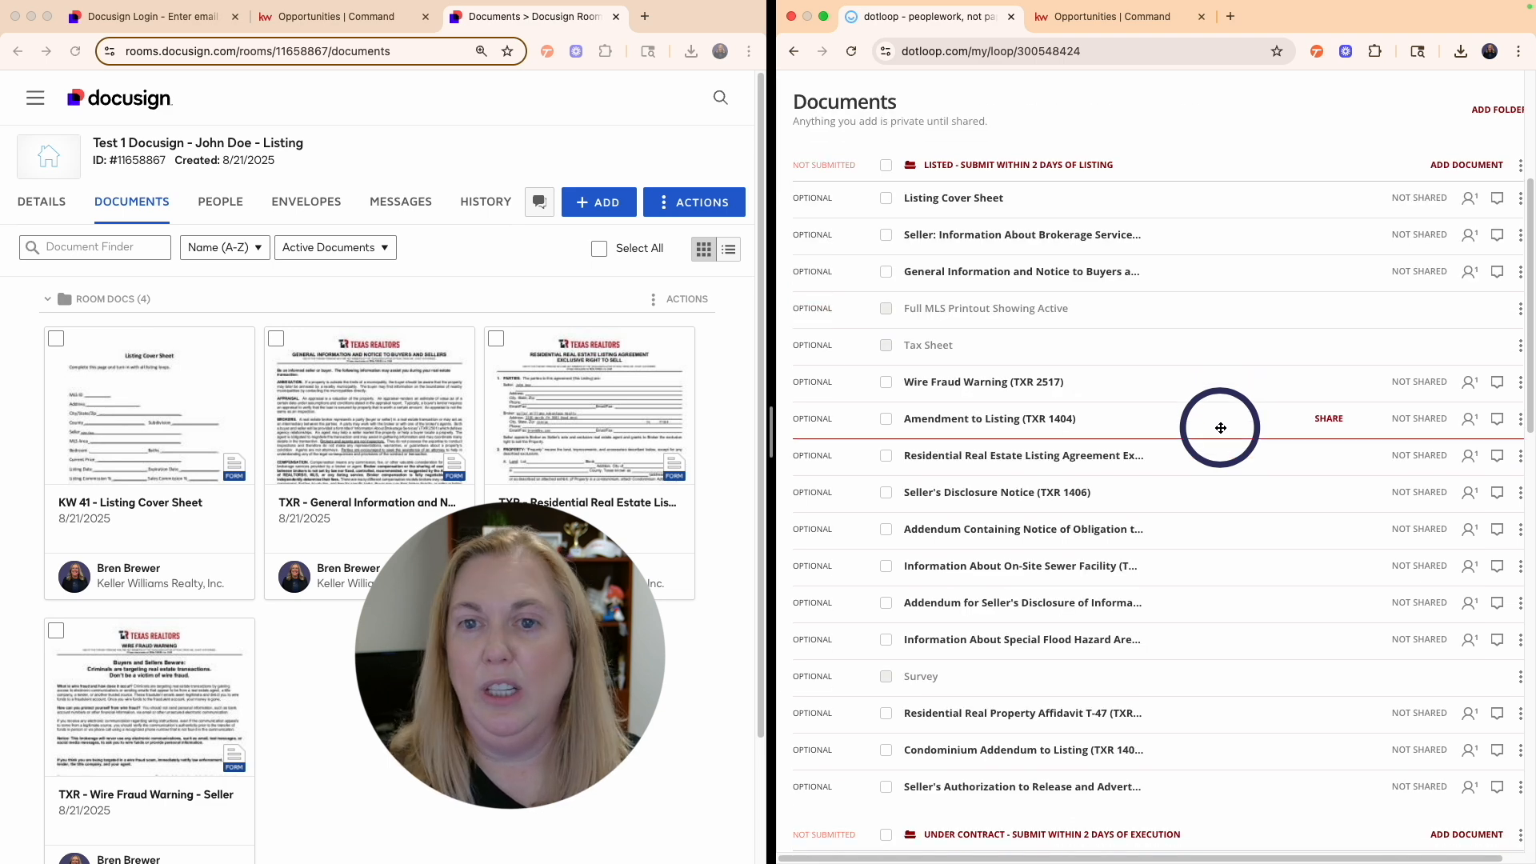
{"action": "scroll", "coordinate": [984, 305], "scroll_direction": "down", "scroll_amount": 1}
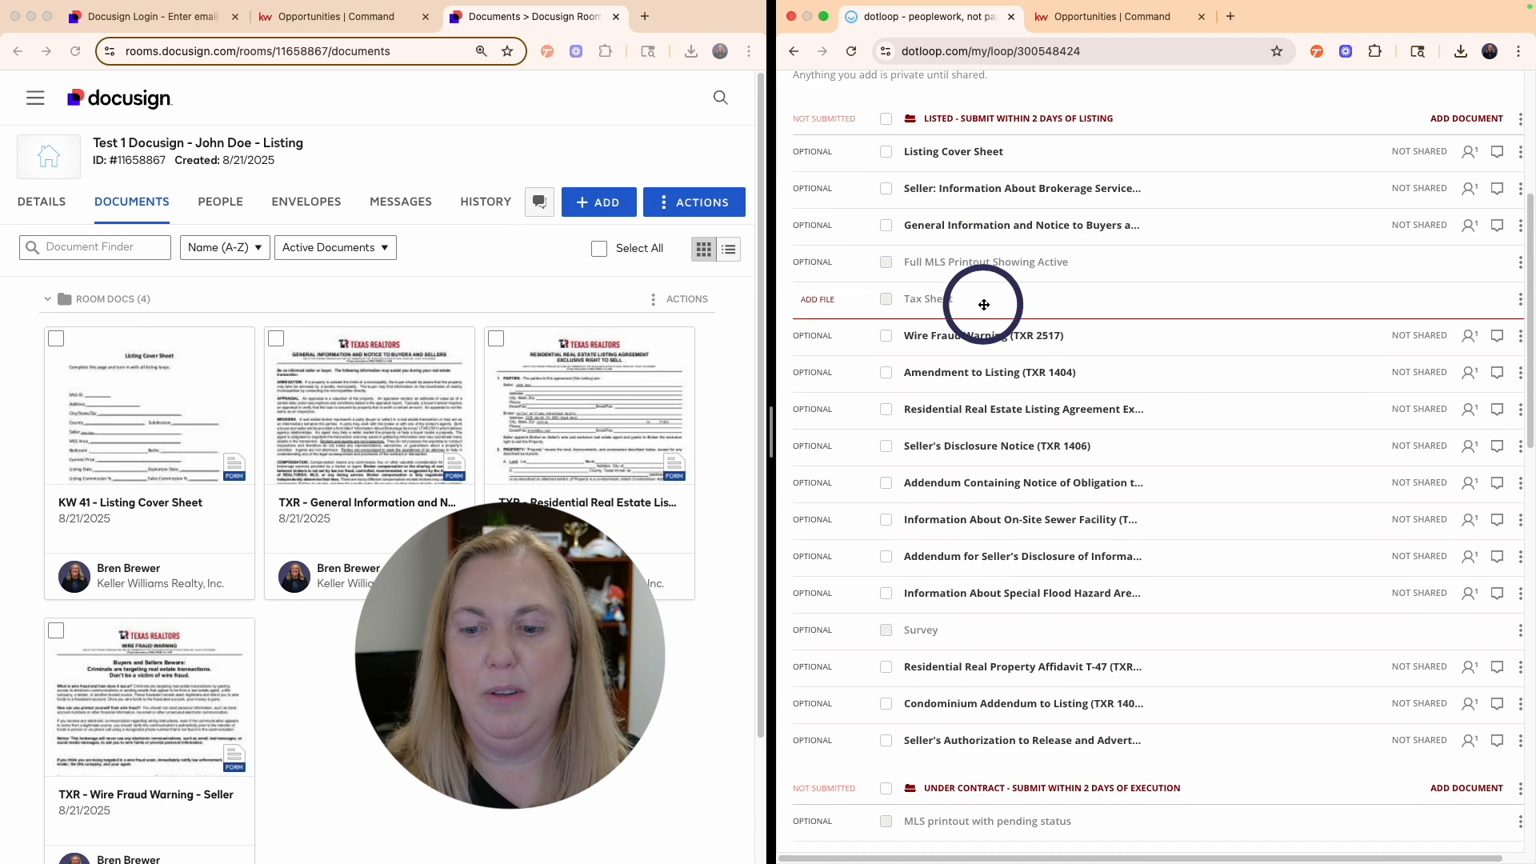
{"action": "scroll", "coordinate": [952, 621], "scroll_direction": "down", "scroll_amount": 4}
{"action": "scroll", "coordinate": [977, 617], "scroll_direction": "down", "scroll_amount": 9}
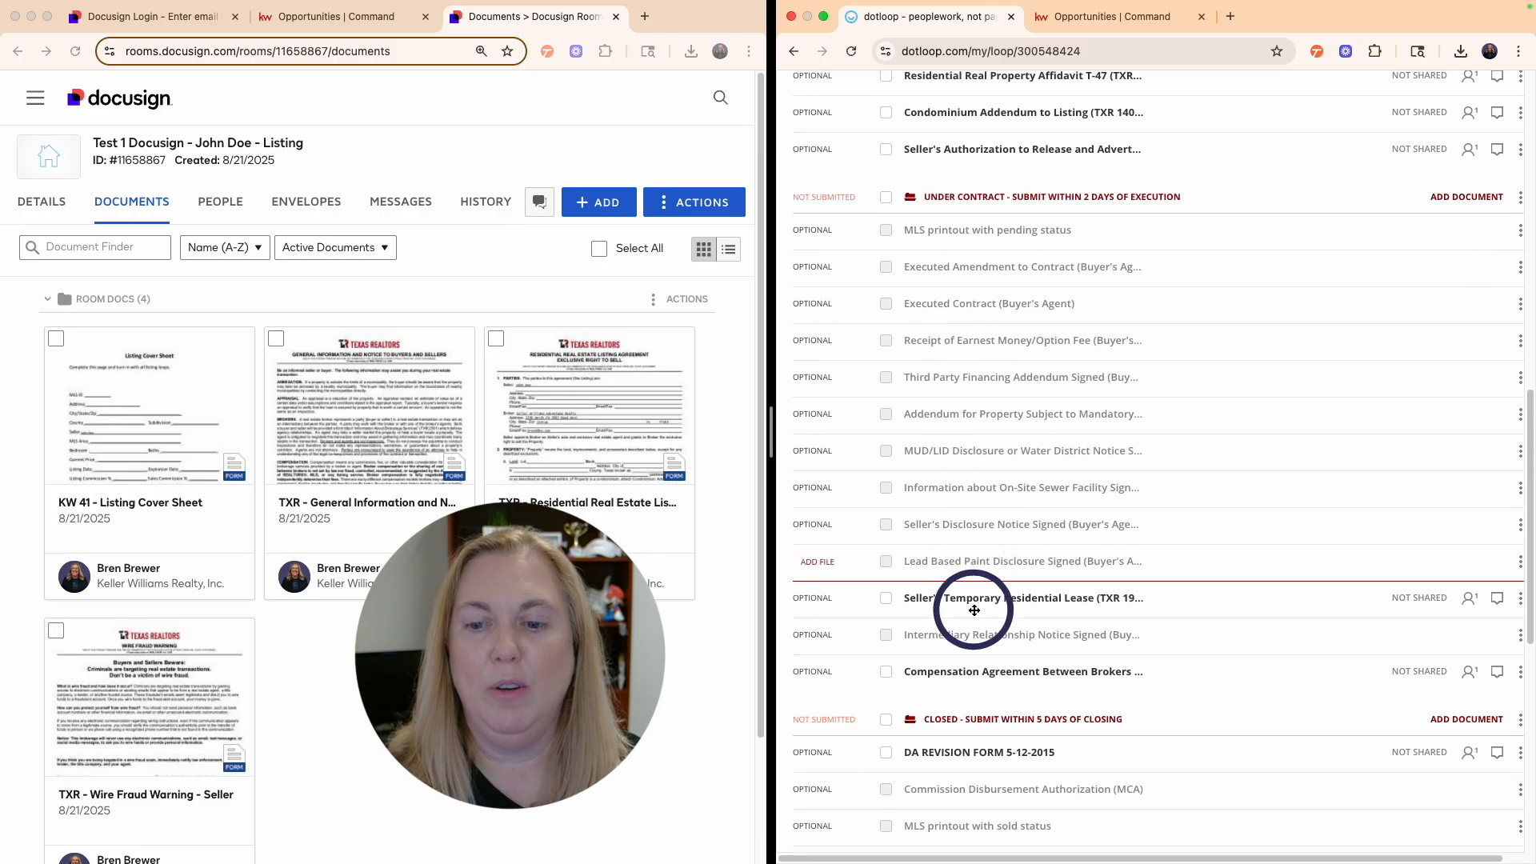
{"action": "scroll", "coordinate": [974, 610], "scroll_direction": "down", "scroll_amount": 4}
{"action": "scroll", "coordinate": [957, 570], "scroll_direction": "up", "scroll_amount": 15}
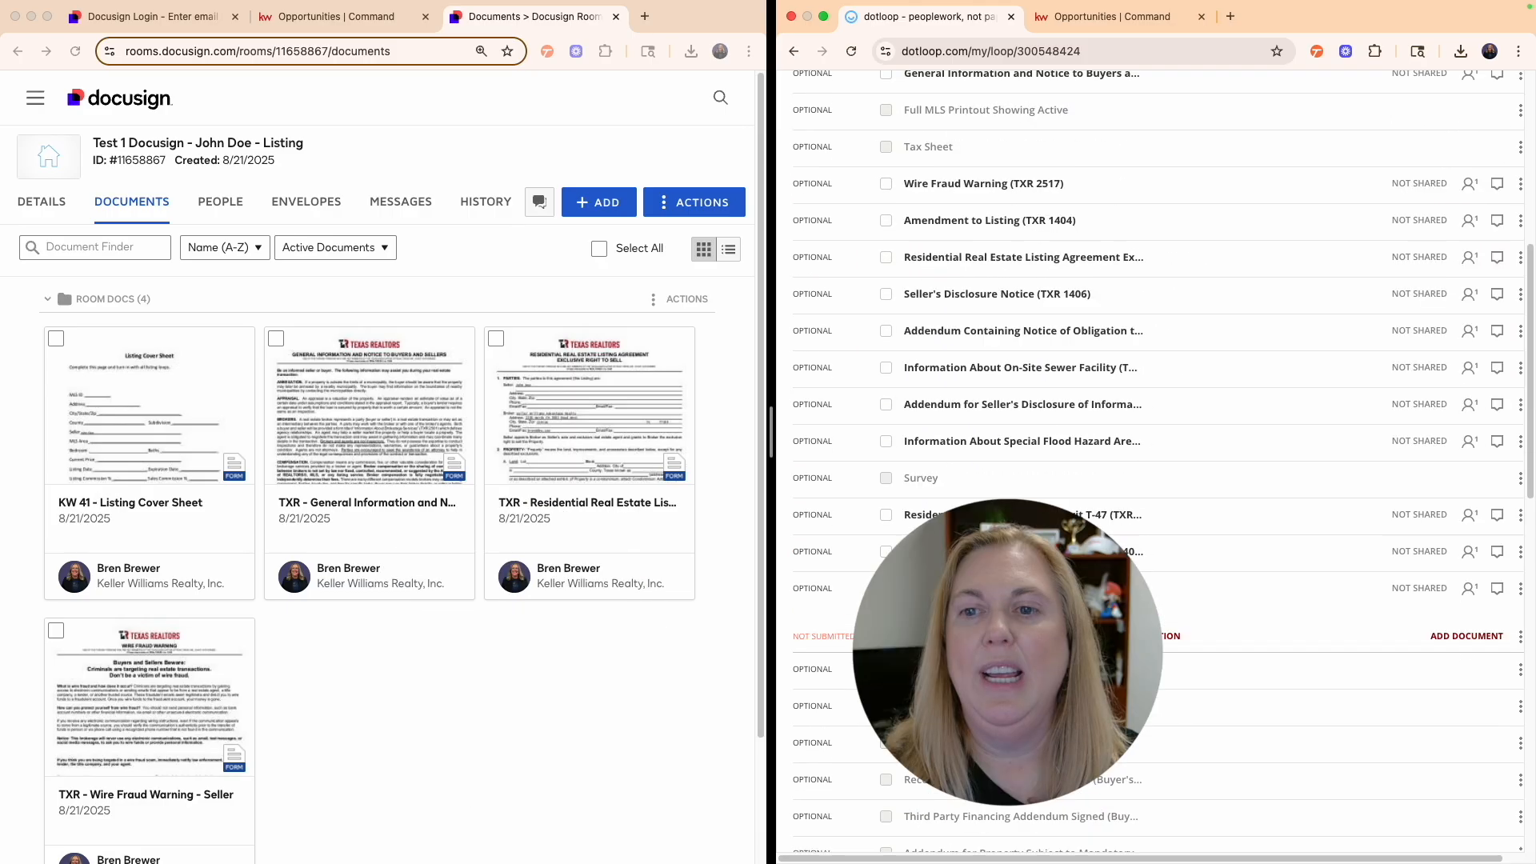
- Create a folder named '1. Listed' in the room's documents
{"action": "left_click", "coordinate": [686, 205]}
{"action": "left_click", "coordinate": [686, 205]}
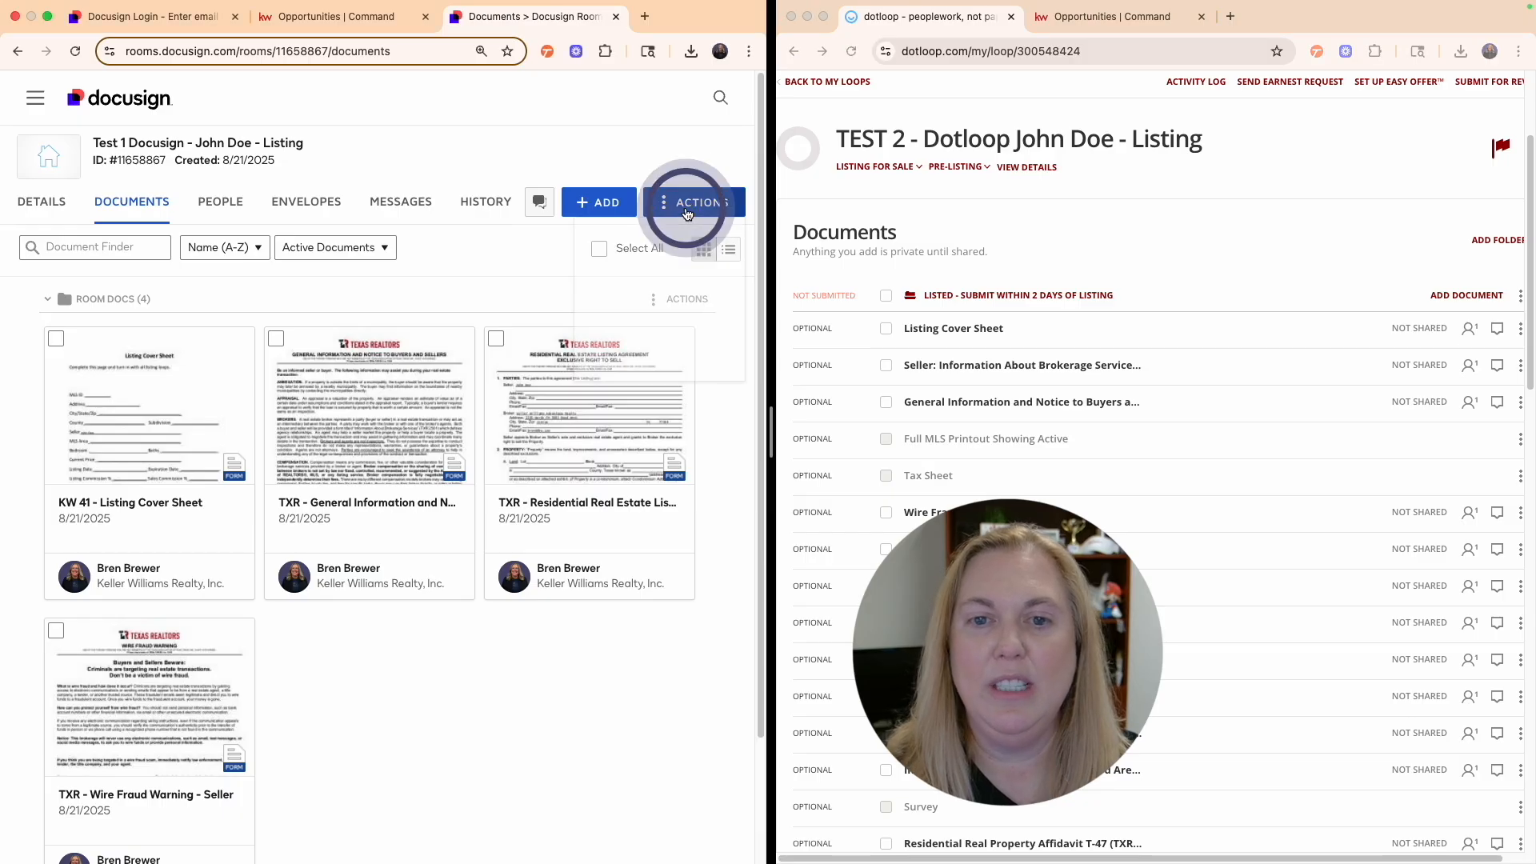
{"action": "left_click", "coordinate": [654, 284]}
{"action": "type", "text": "1."}
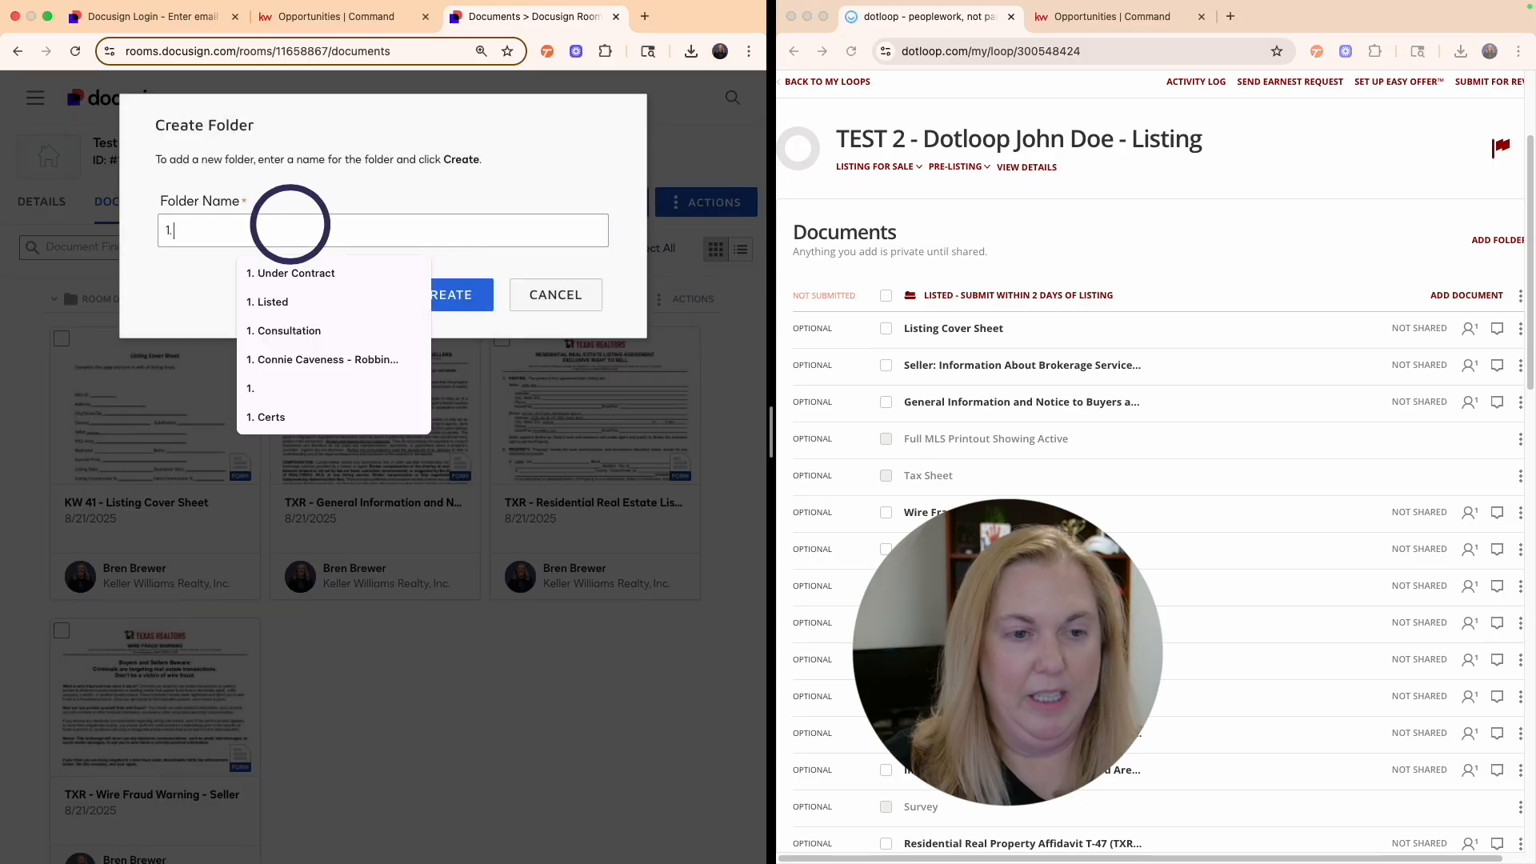
{"action": "type", "text": " Listed"}
{"action": "left_click", "coordinate": [445, 294]}
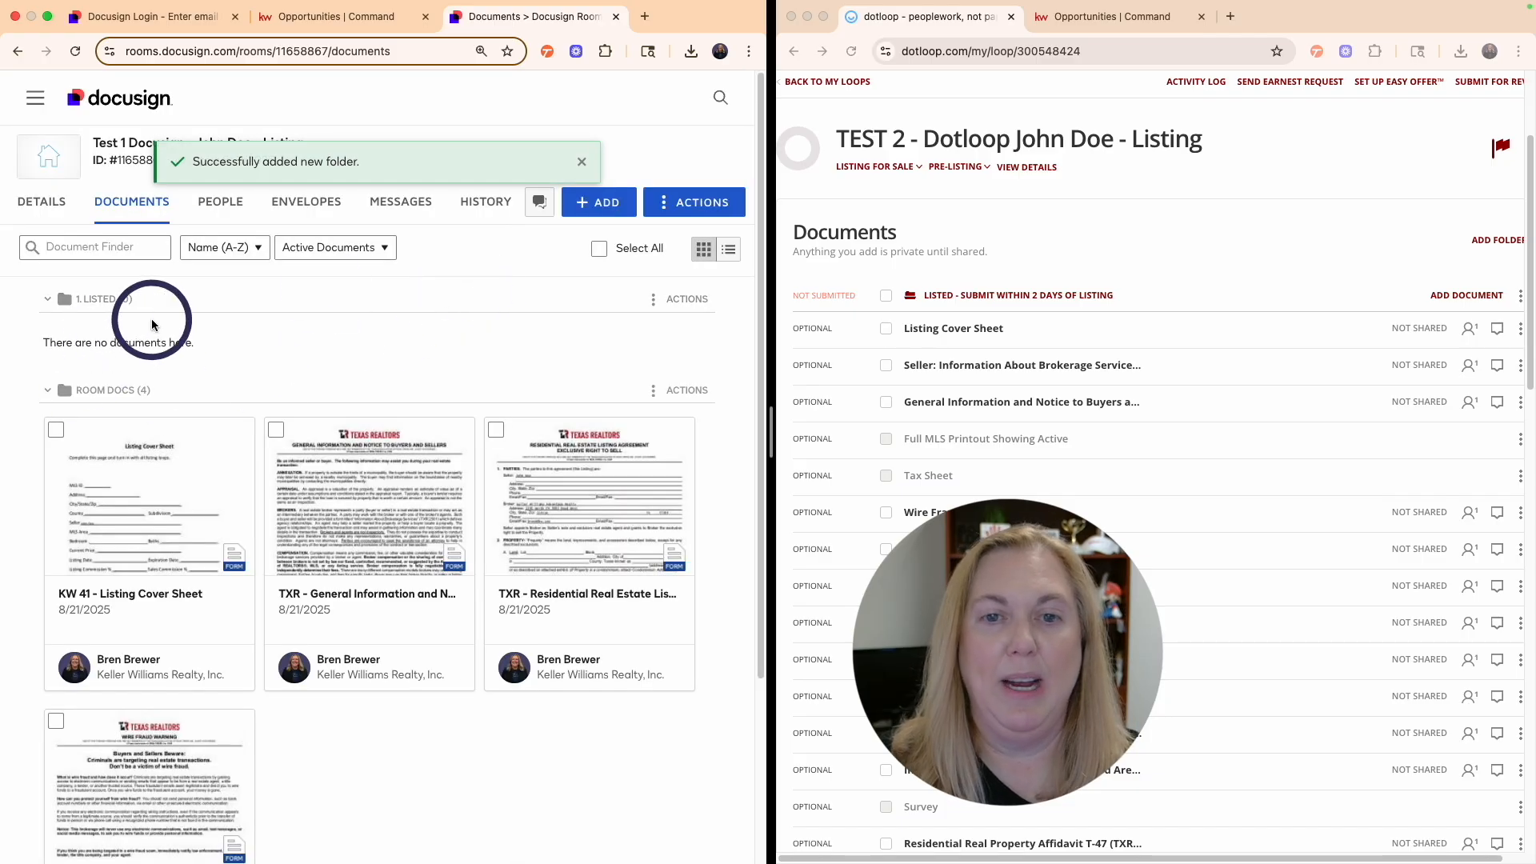
- Add the '2. Under Contract' and '3. Closed' folders
{"action": "left_click", "coordinate": [686, 201]}
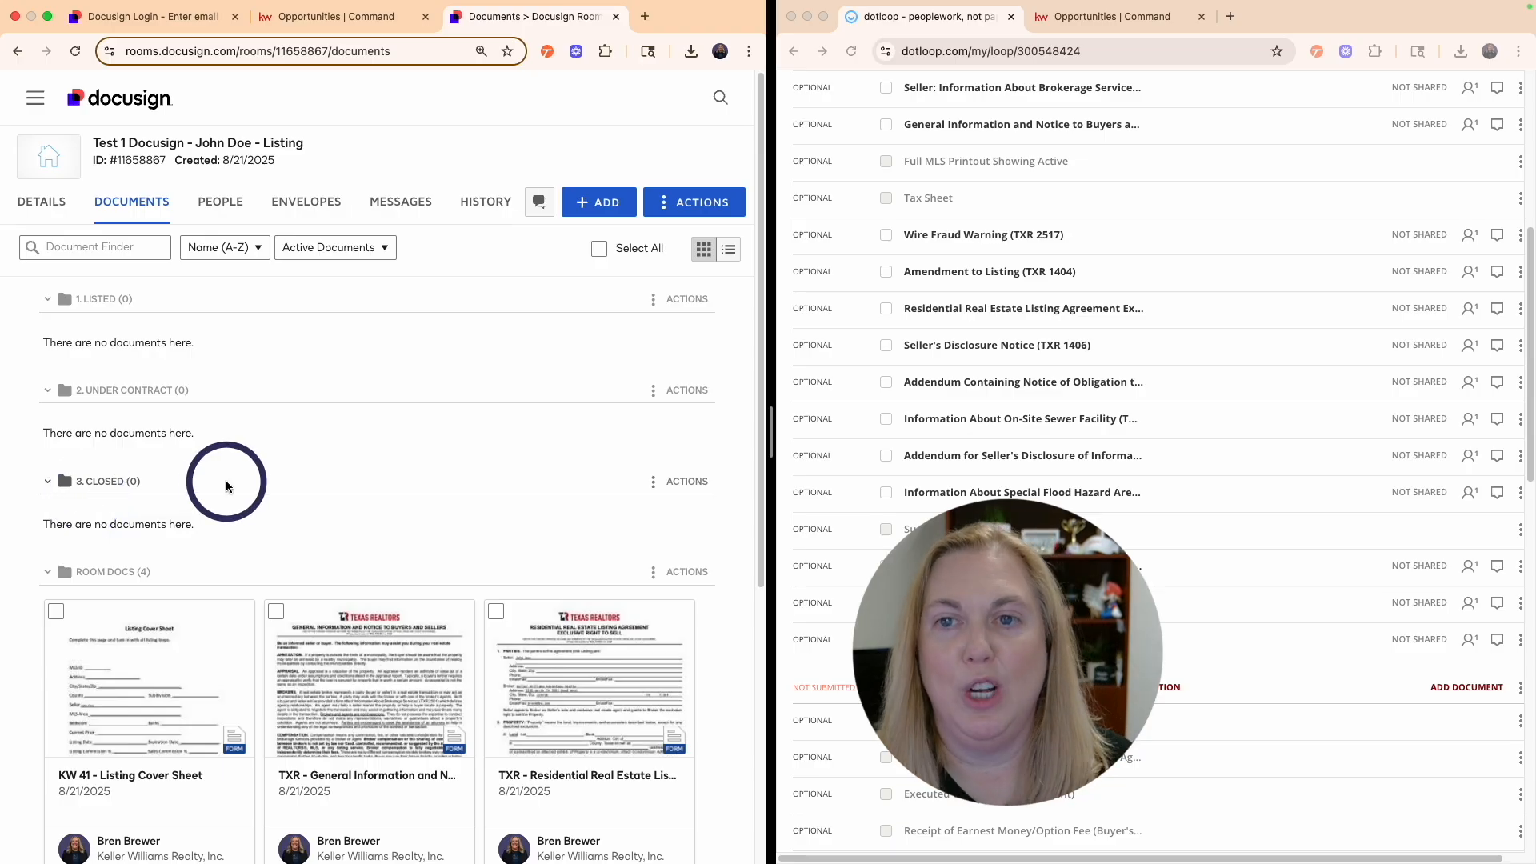
{"action": "scroll", "coordinate": [1087, 340], "scroll_direction": "up", "scroll_amount": 5}
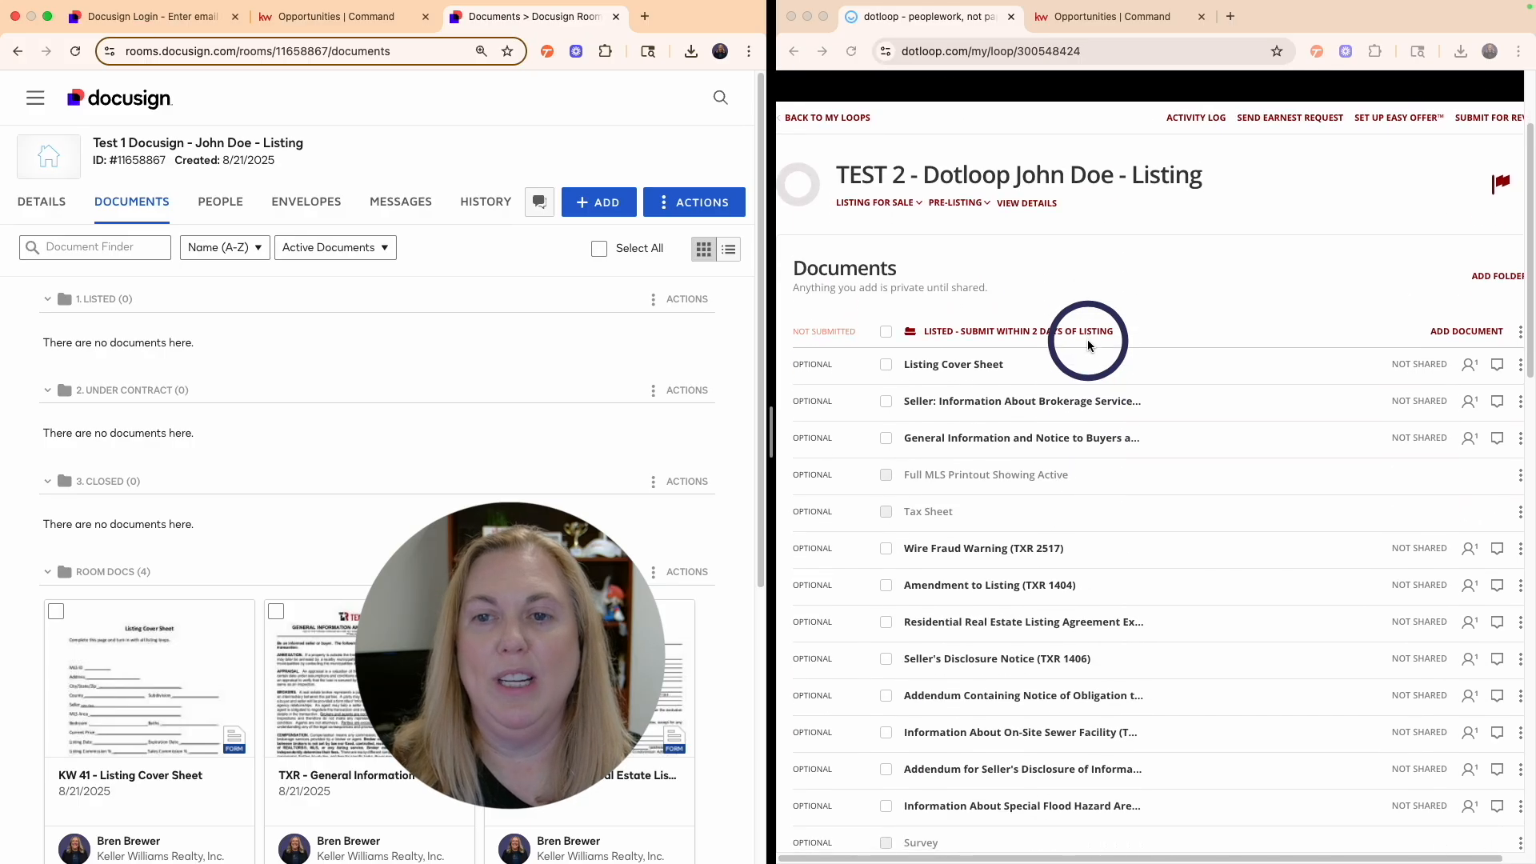
{"action": "scroll", "coordinate": [1087, 340], "scroll_direction": "down", "scroll_amount": 3}
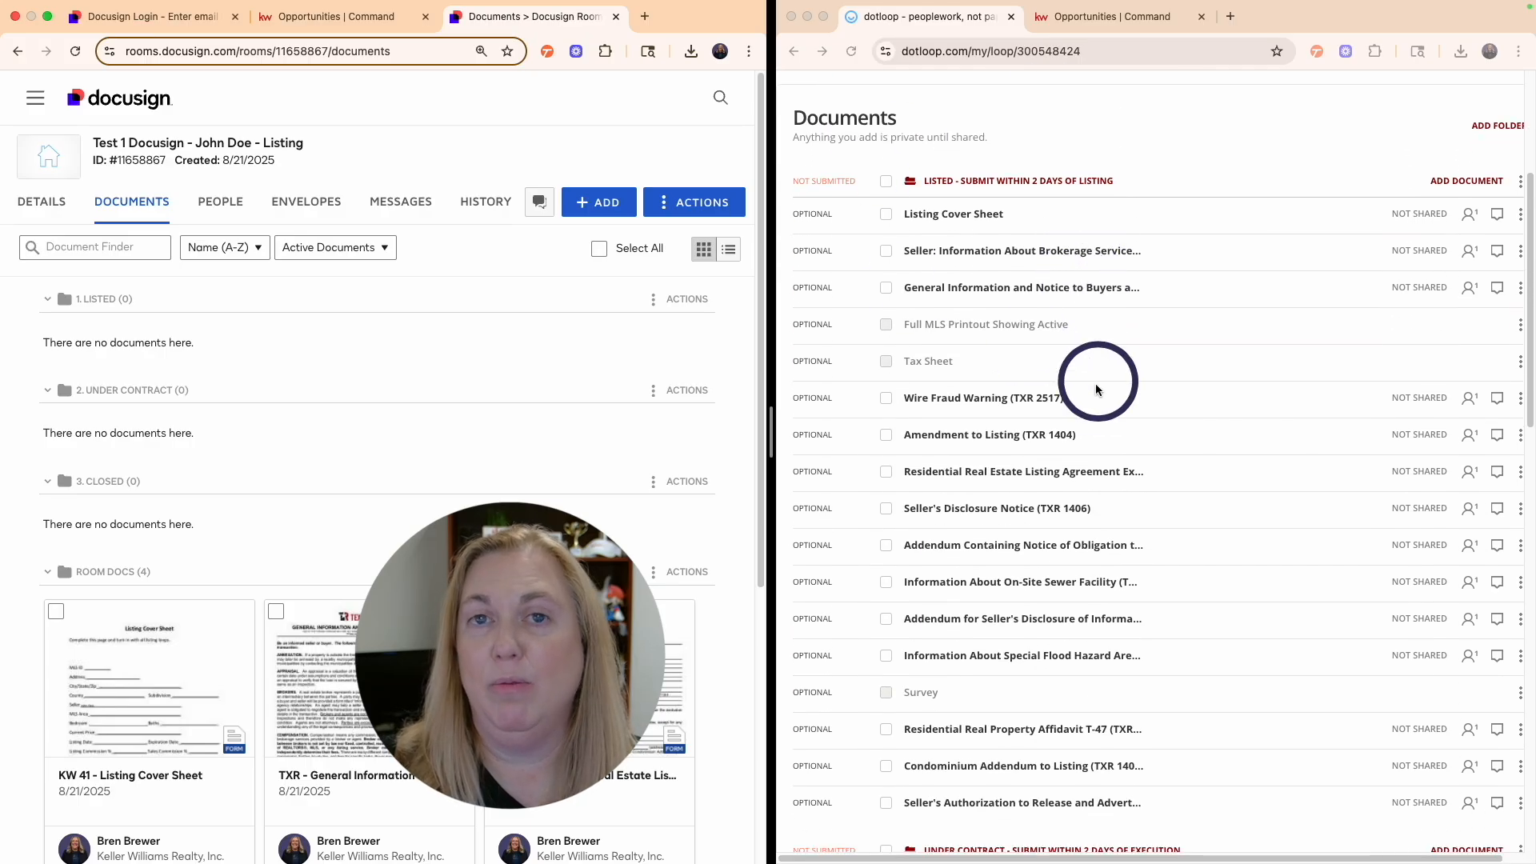
{"action": "scroll", "coordinate": [1104, 428], "scroll_direction": "down", "scroll_amount": 2}
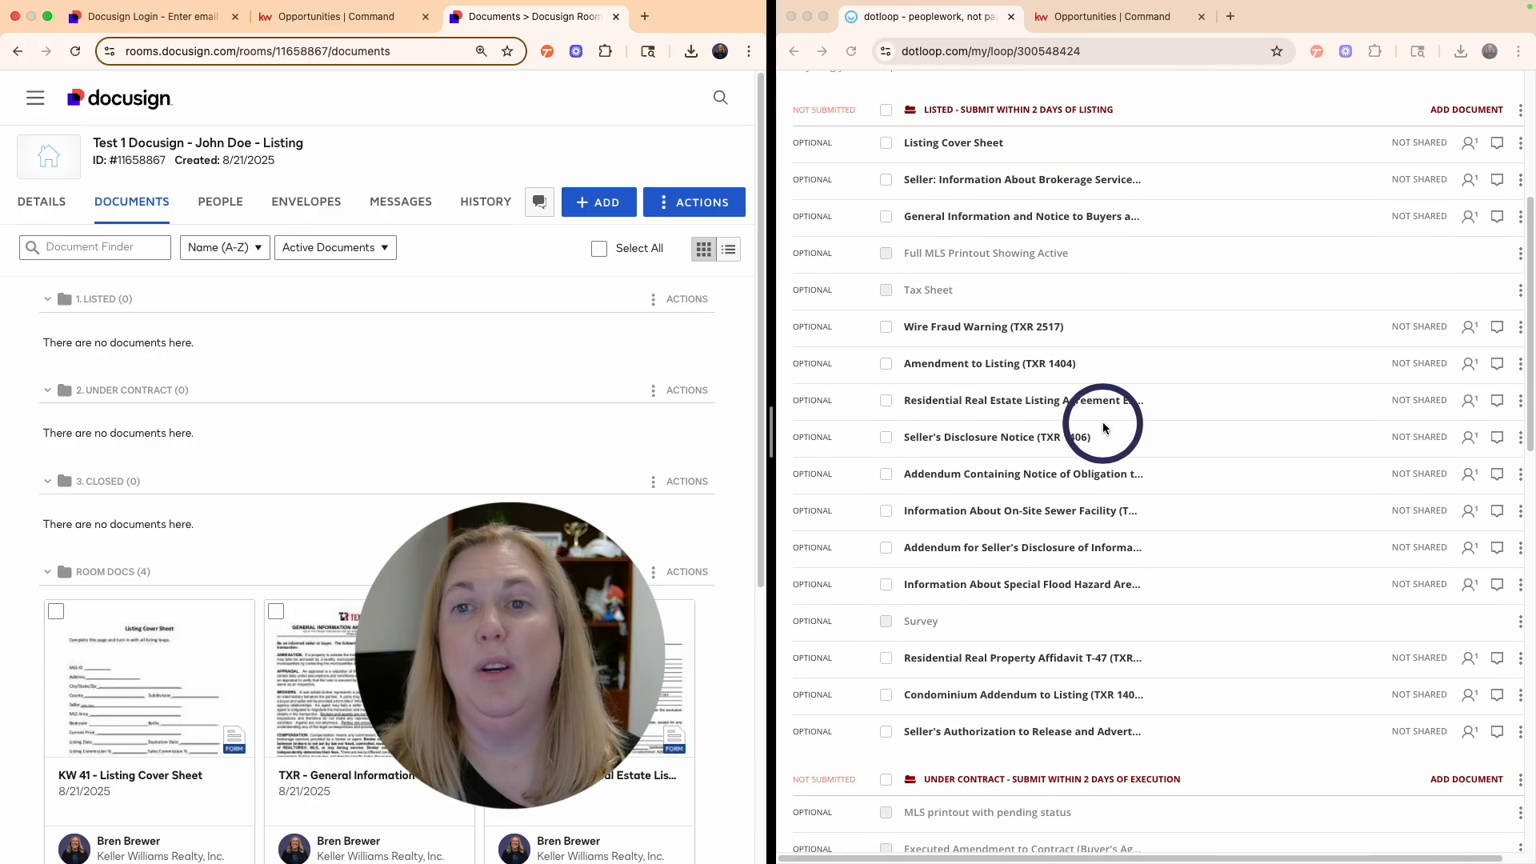
{"action": "scroll", "coordinate": [1103, 428], "scroll_direction": "down", "scroll_amount": 5}
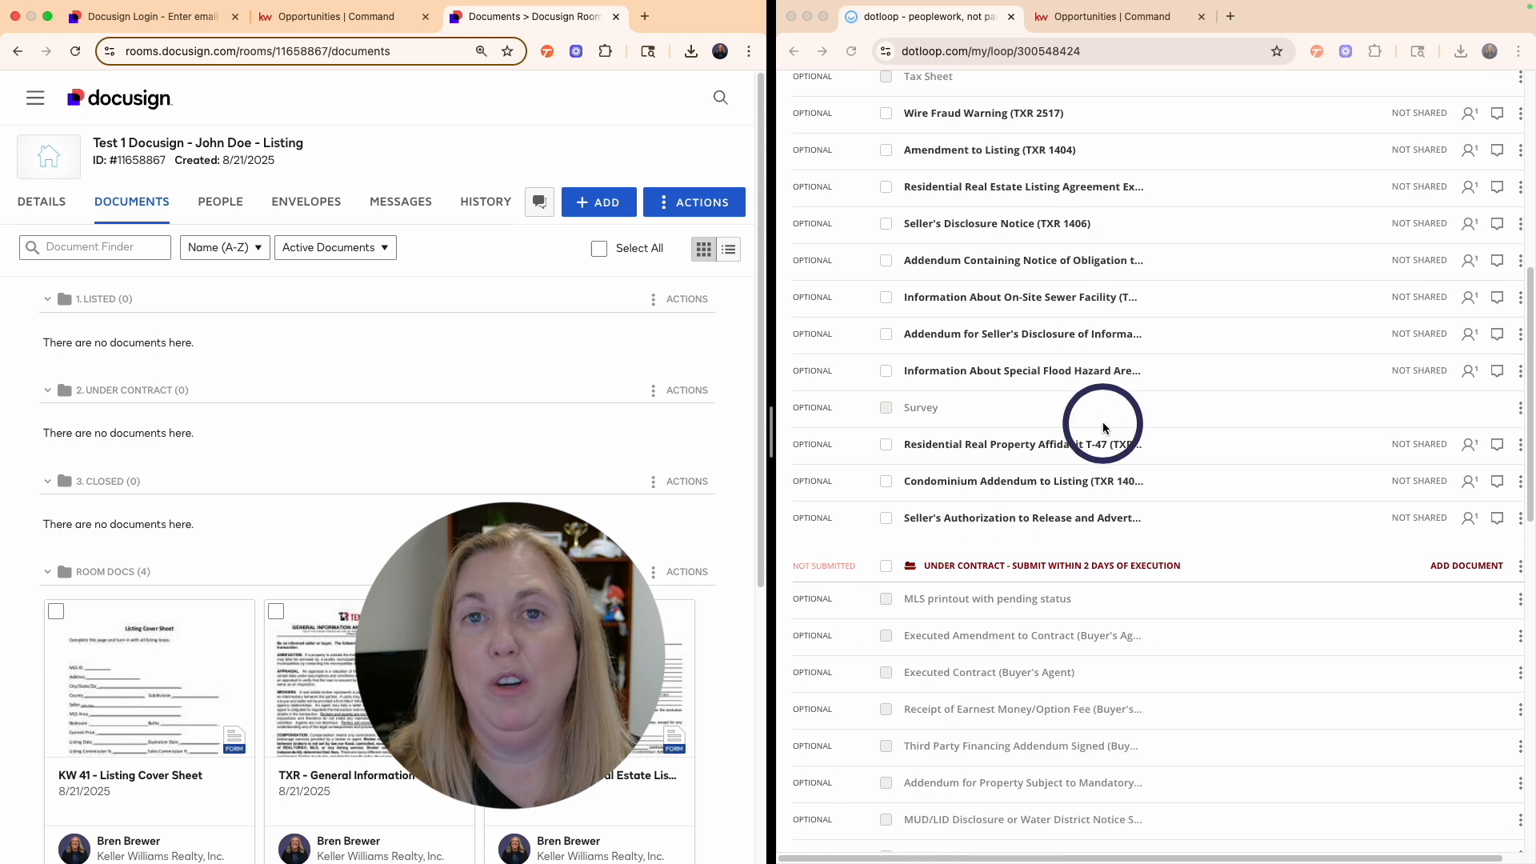
{"action": "scroll", "coordinate": [1102, 421], "scroll_direction": "down", "scroll_amount": 8}
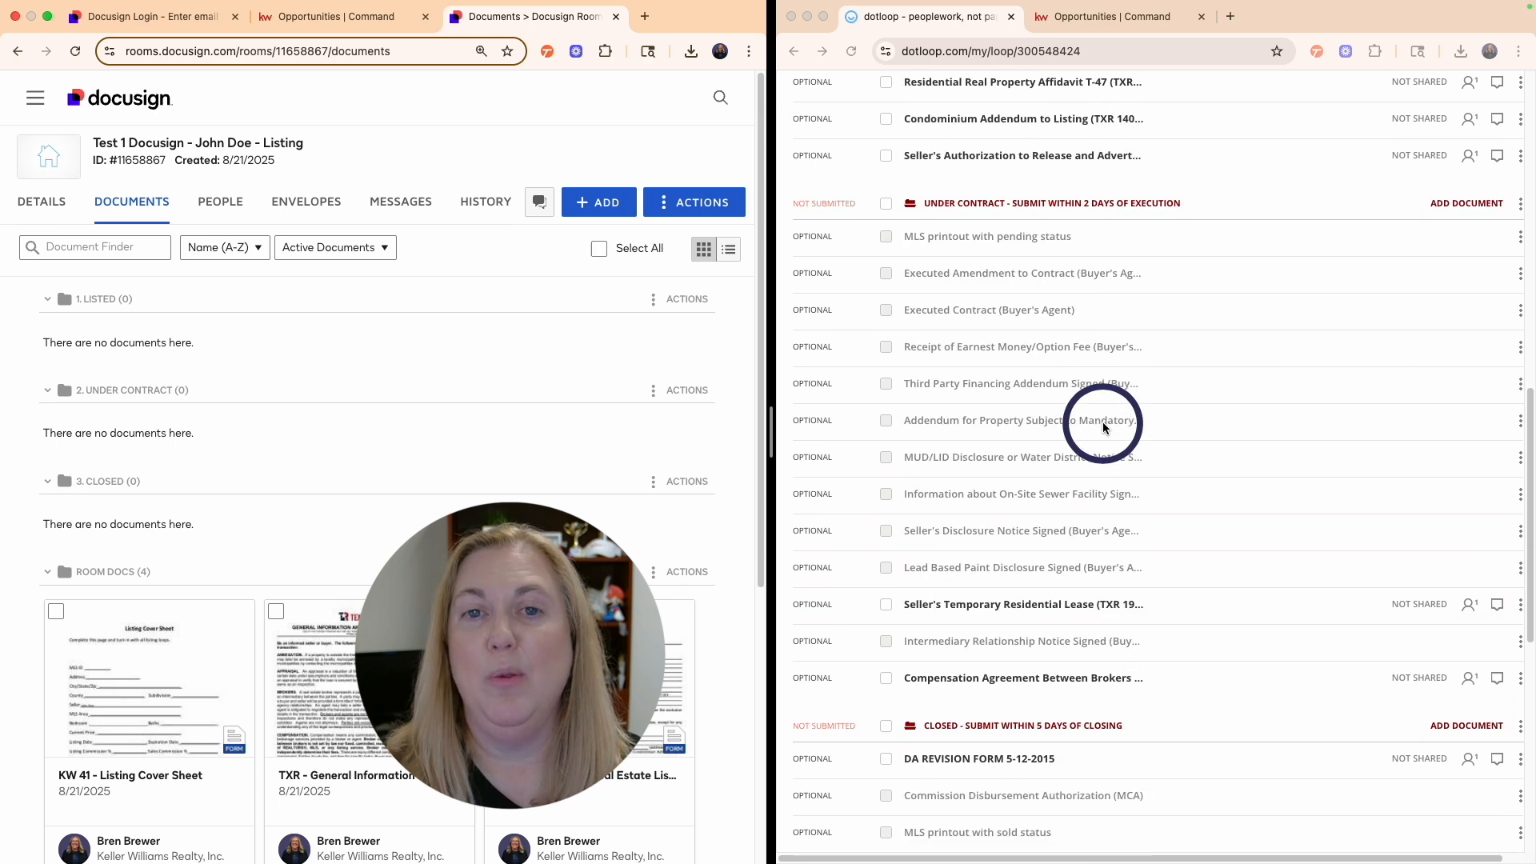
{"action": "scroll", "coordinate": [1104, 428], "scroll_direction": "up", "scroll_amount": 5}
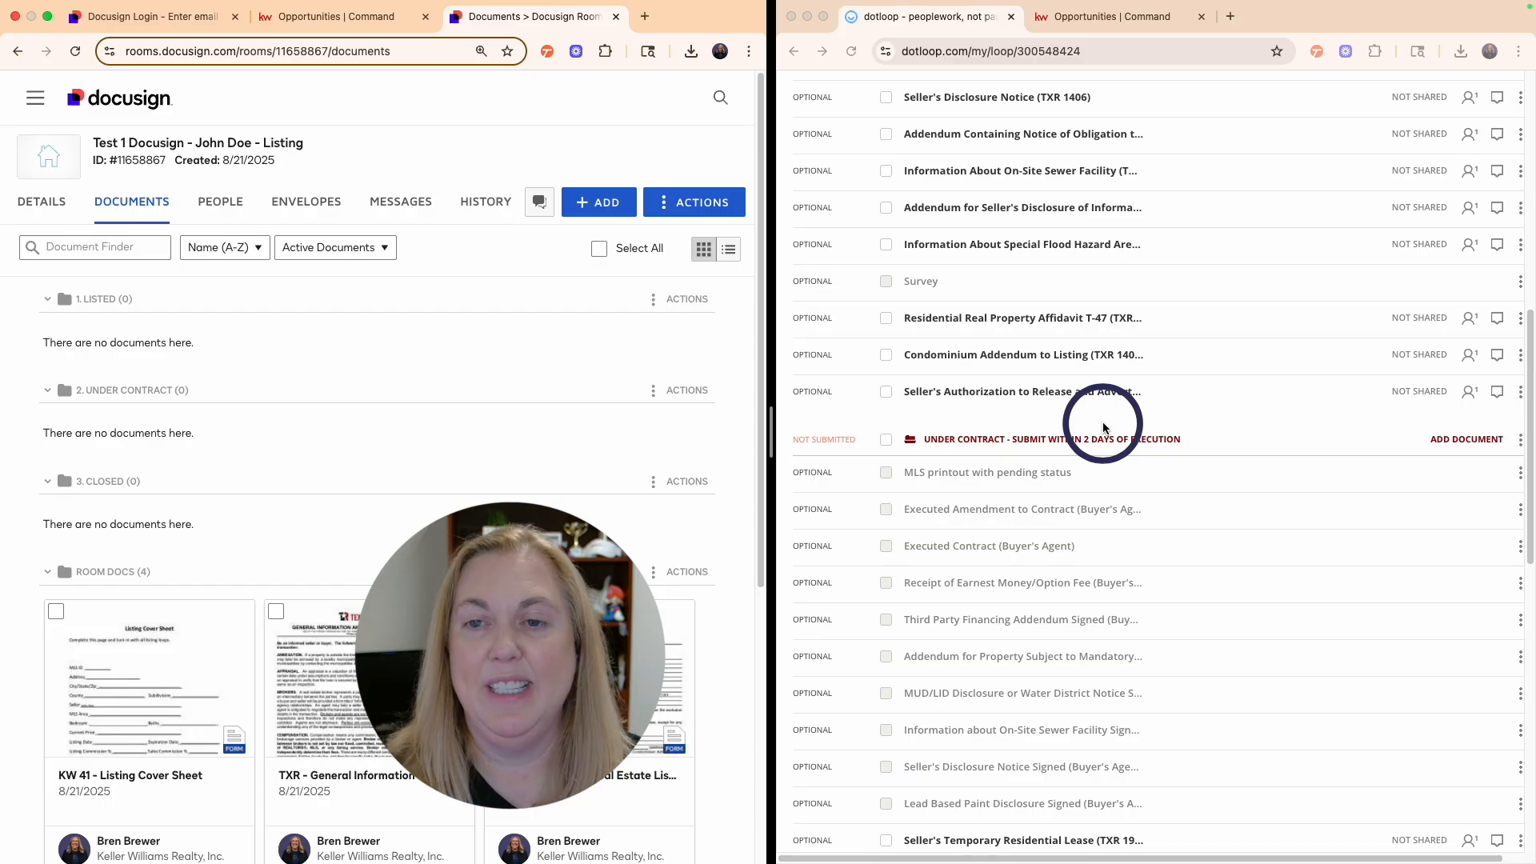
{"action": "scroll", "coordinate": [1103, 428], "scroll_direction": "up", "scroll_amount": 4}
{"action": "scroll", "coordinate": [1103, 428], "scroll_direction": "up", "scroll_amount": 6}
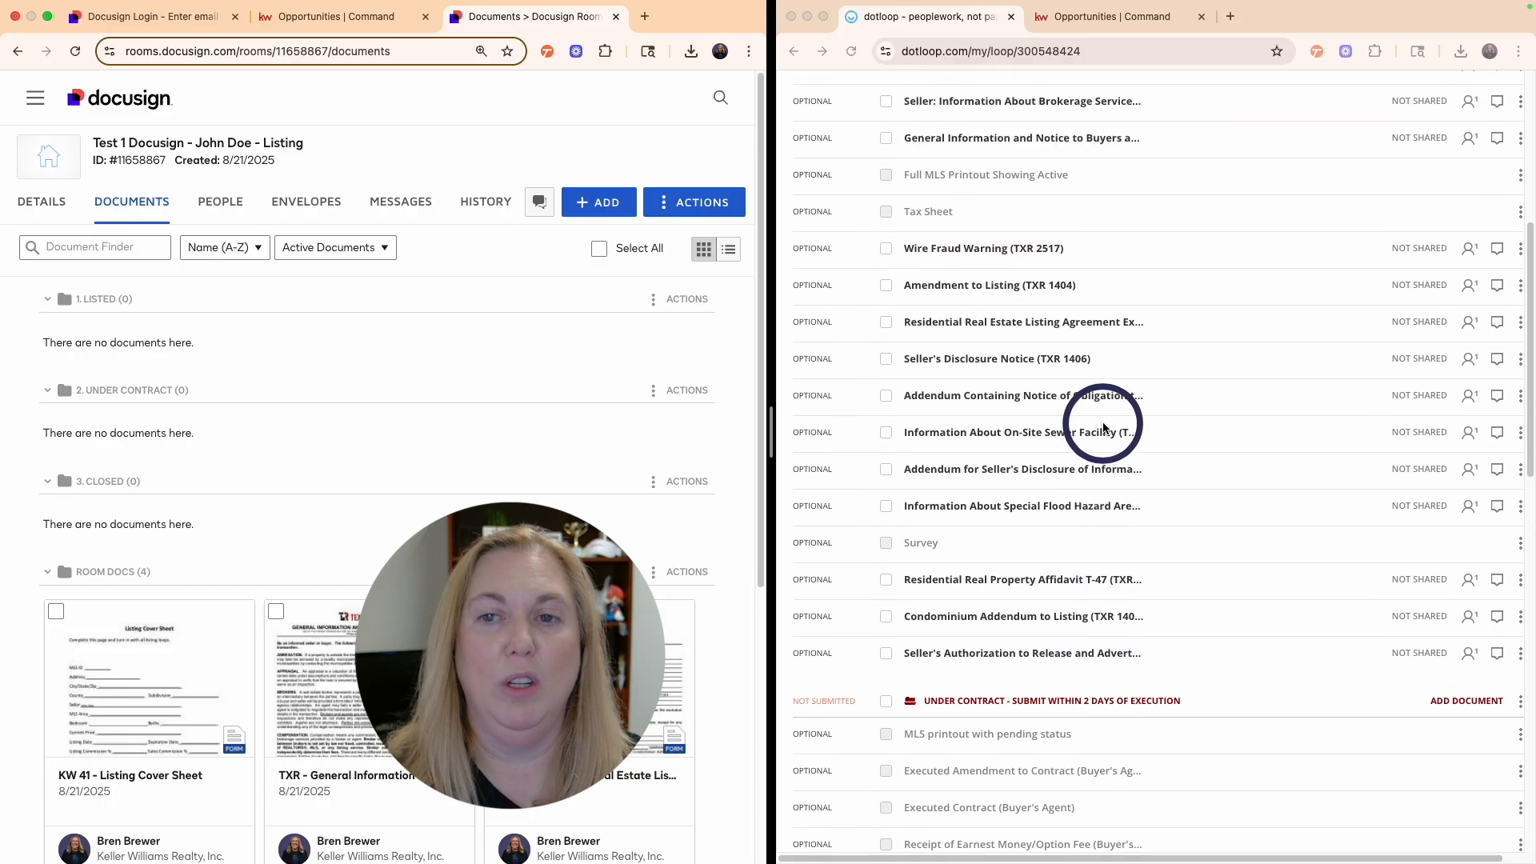
{"action": "scroll", "coordinate": [1103, 428], "scroll_direction": "down", "scroll_amount": 1}
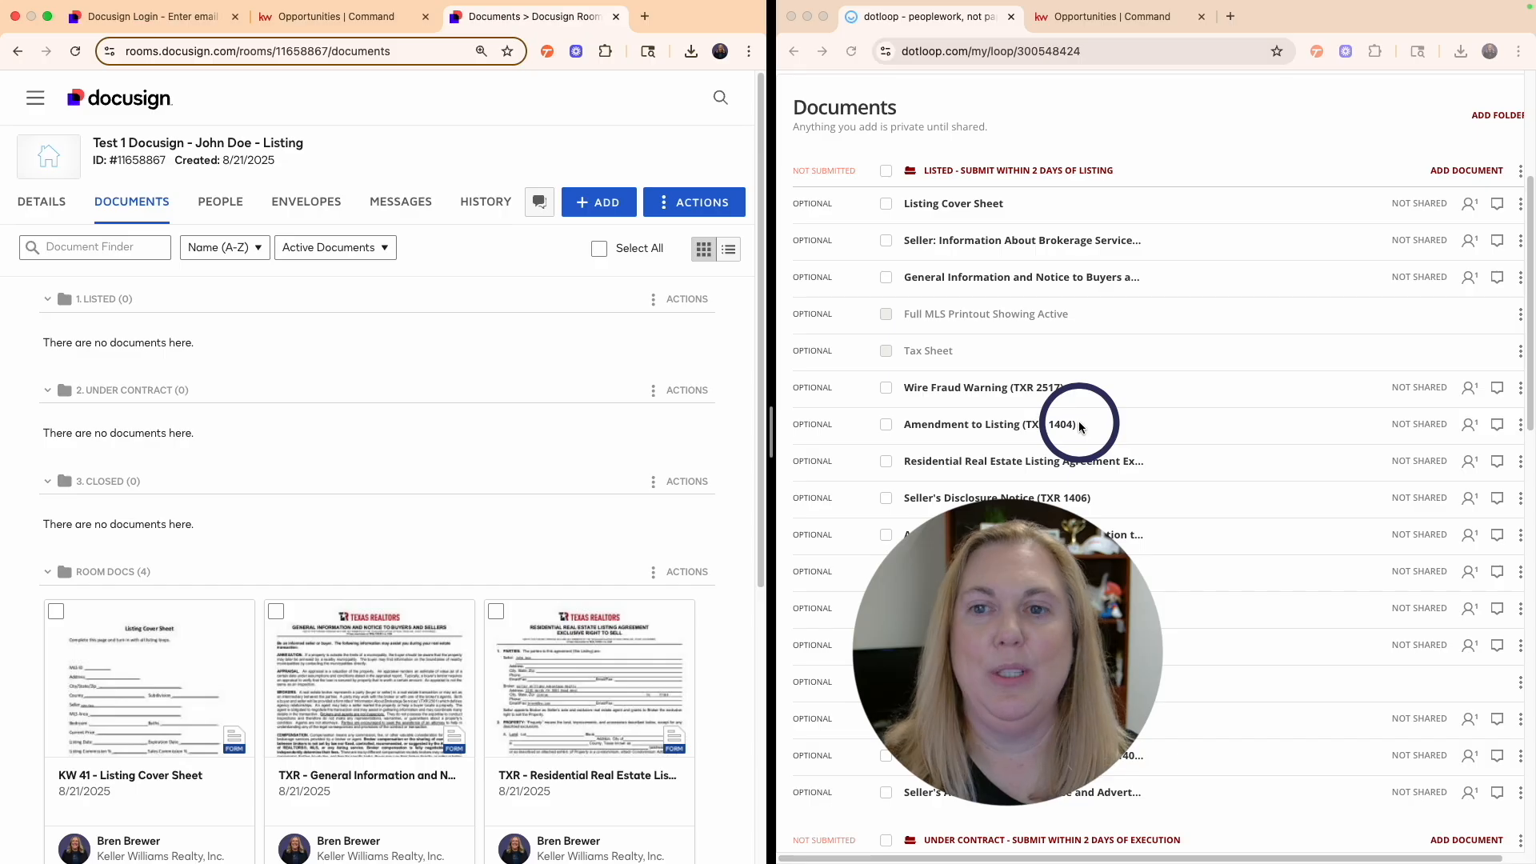
- Edit the Test 1 room's Details, review the fields, and save them unchanged
{"action": "left_click", "coordinate": [52, 207]}
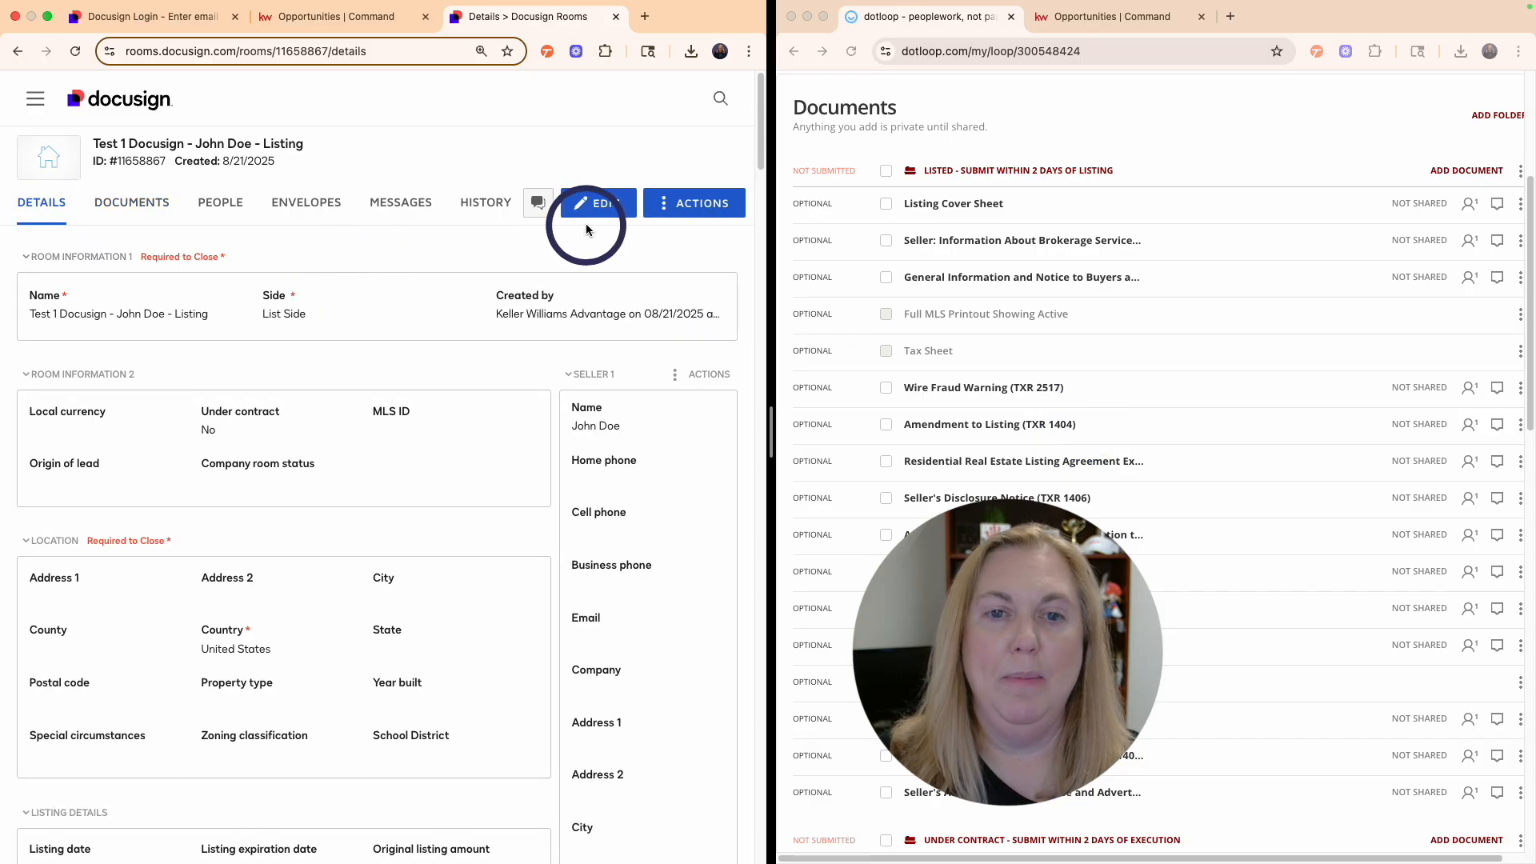
{"action": "left_click", "coordinate": [601, 204]}
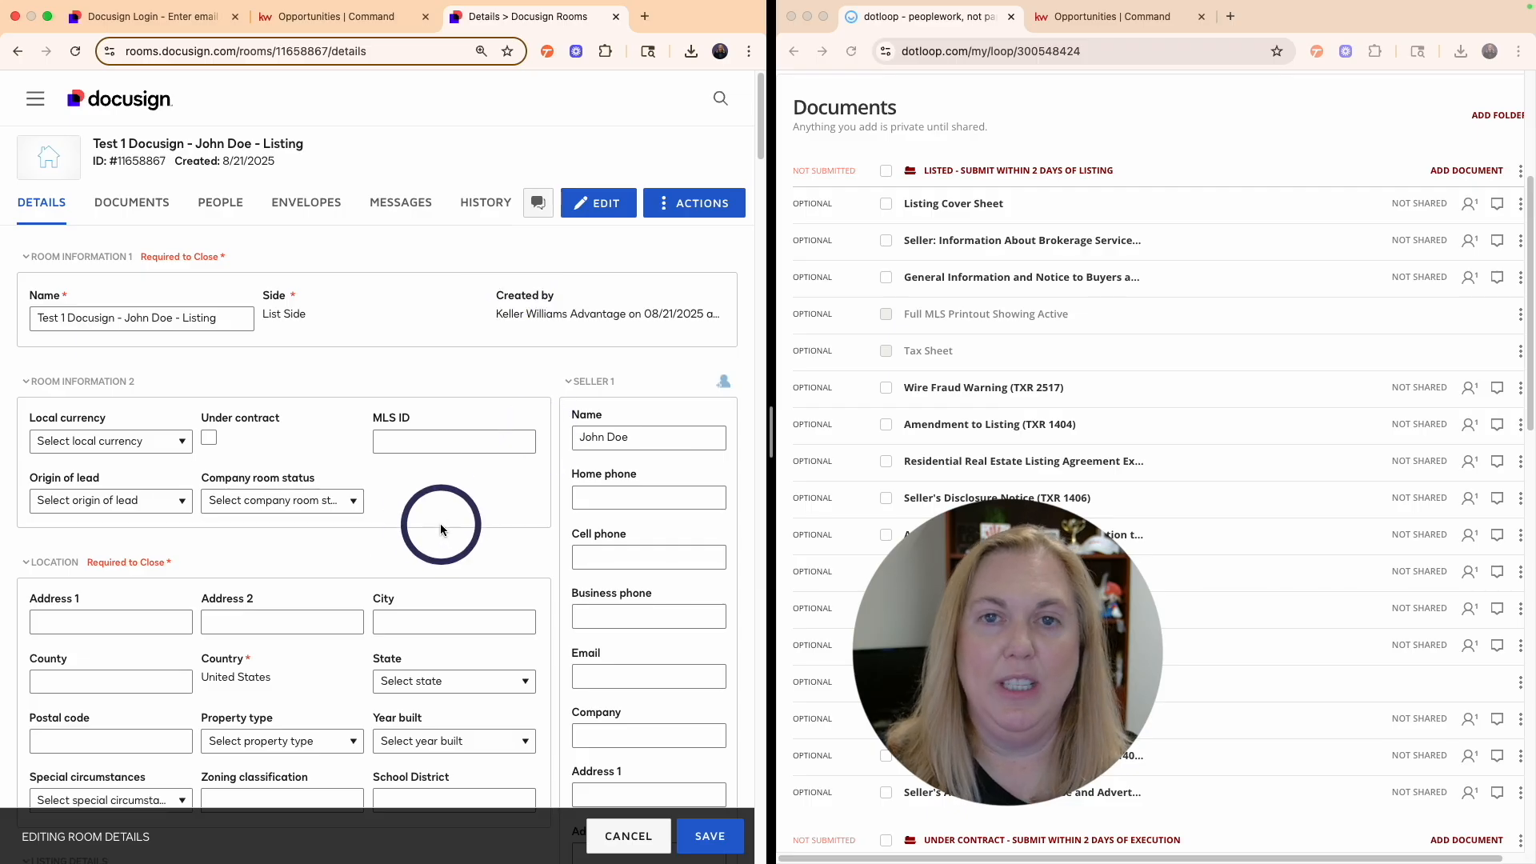
{"action": "scroll", "coordinate": [441, 529], "scroll_direction": "down", "scroll_amount": 6}
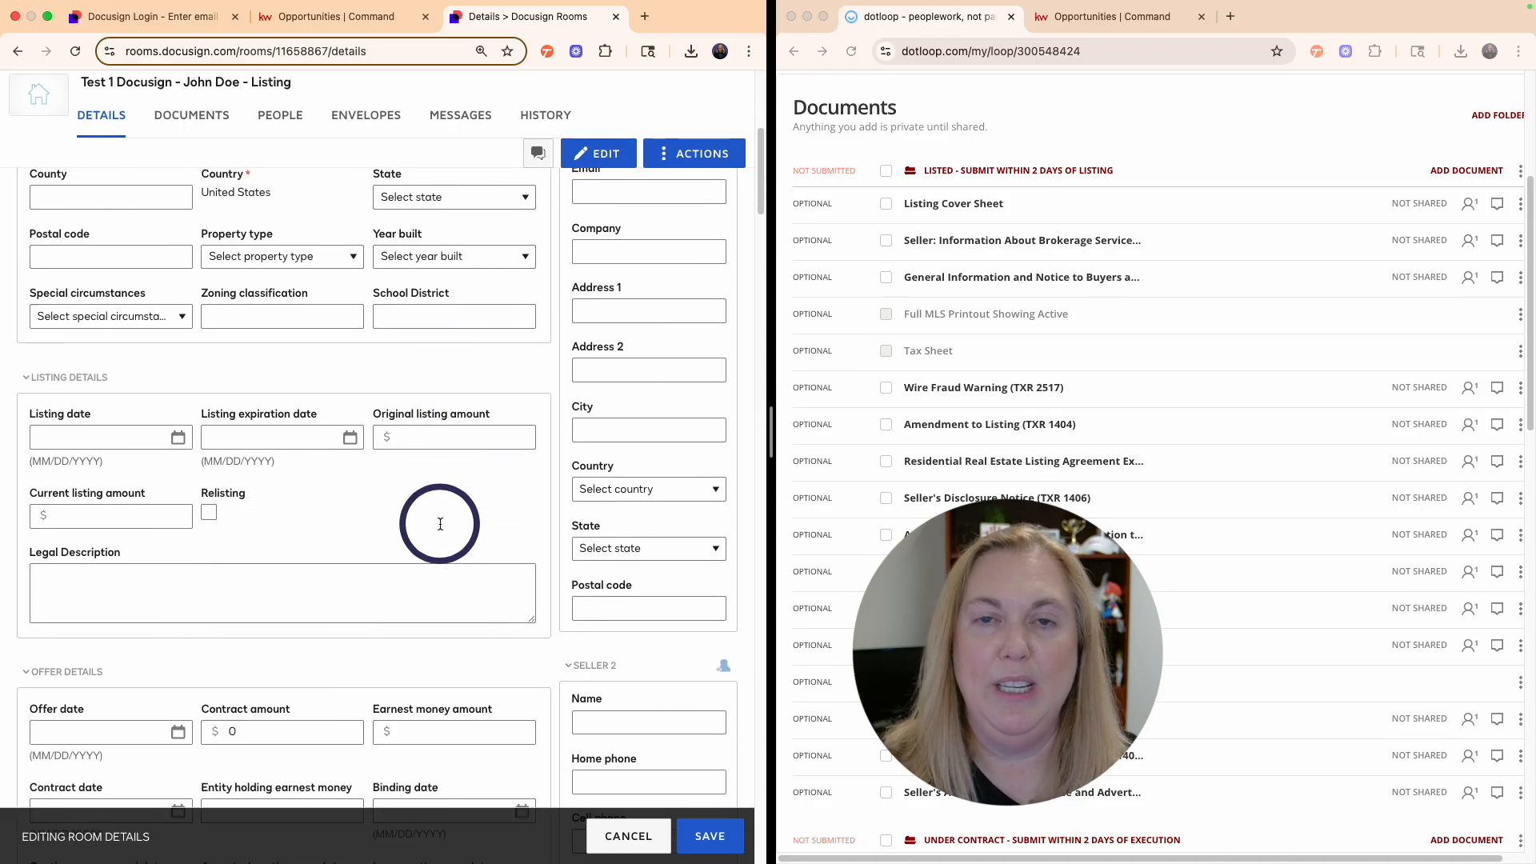
{"action": "scroll", "coordinate": [441, 524], "scroll_direction": "down", "scroll_amount": 1}
{"action": "scroll", "coordinate": [440, 524], "scroll_direction": "up", "scroll_amount": 7}
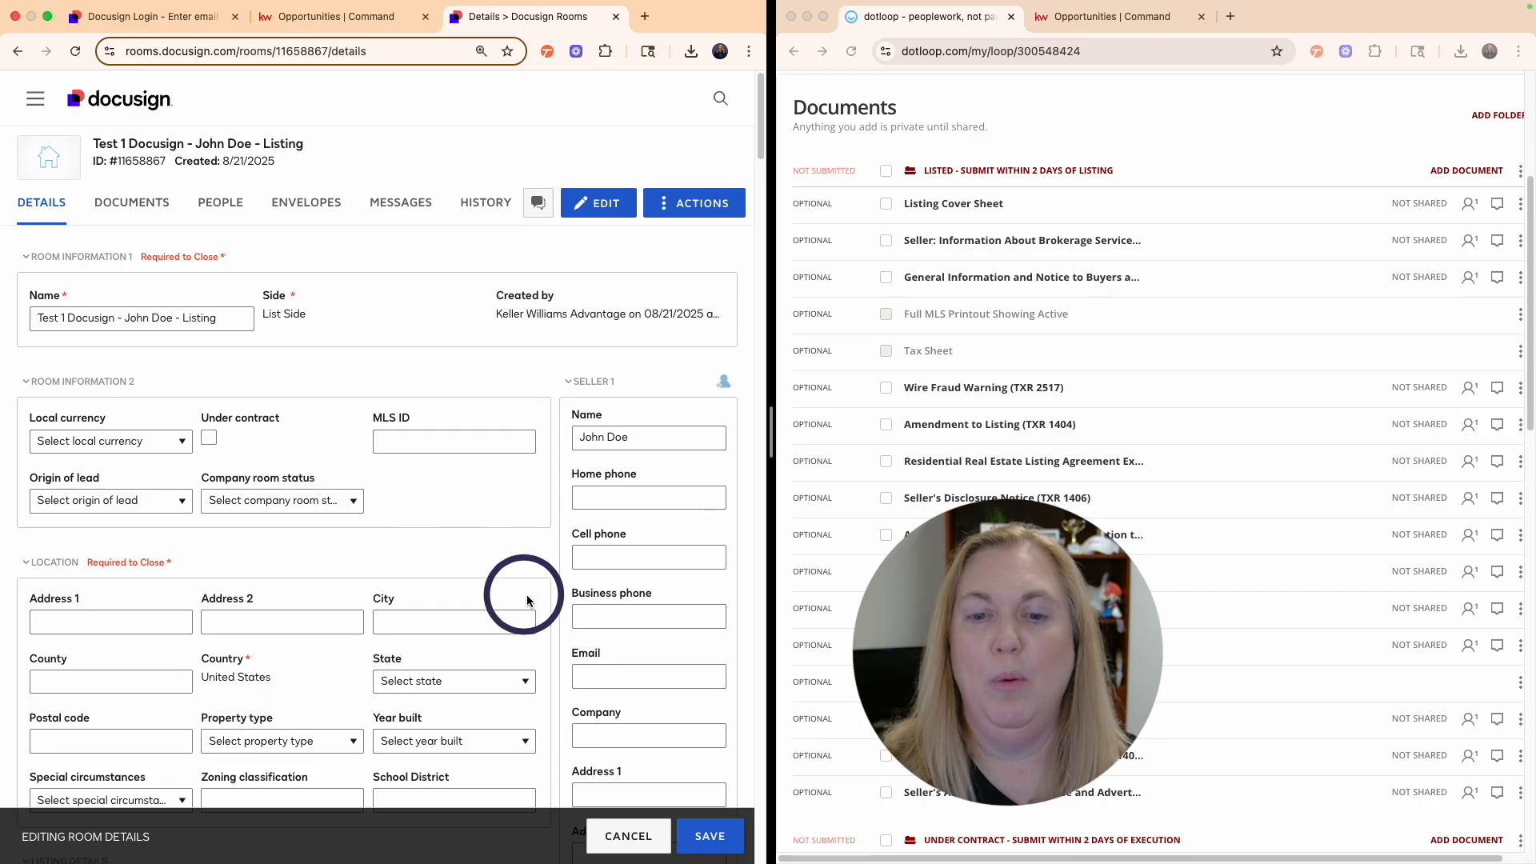
{"action": "left_click", "coordinate": [718, 805]}
{"action": "scroll", "coordinate": [920, 302], "scroll_direction": "up", "scroll_amount": 2}
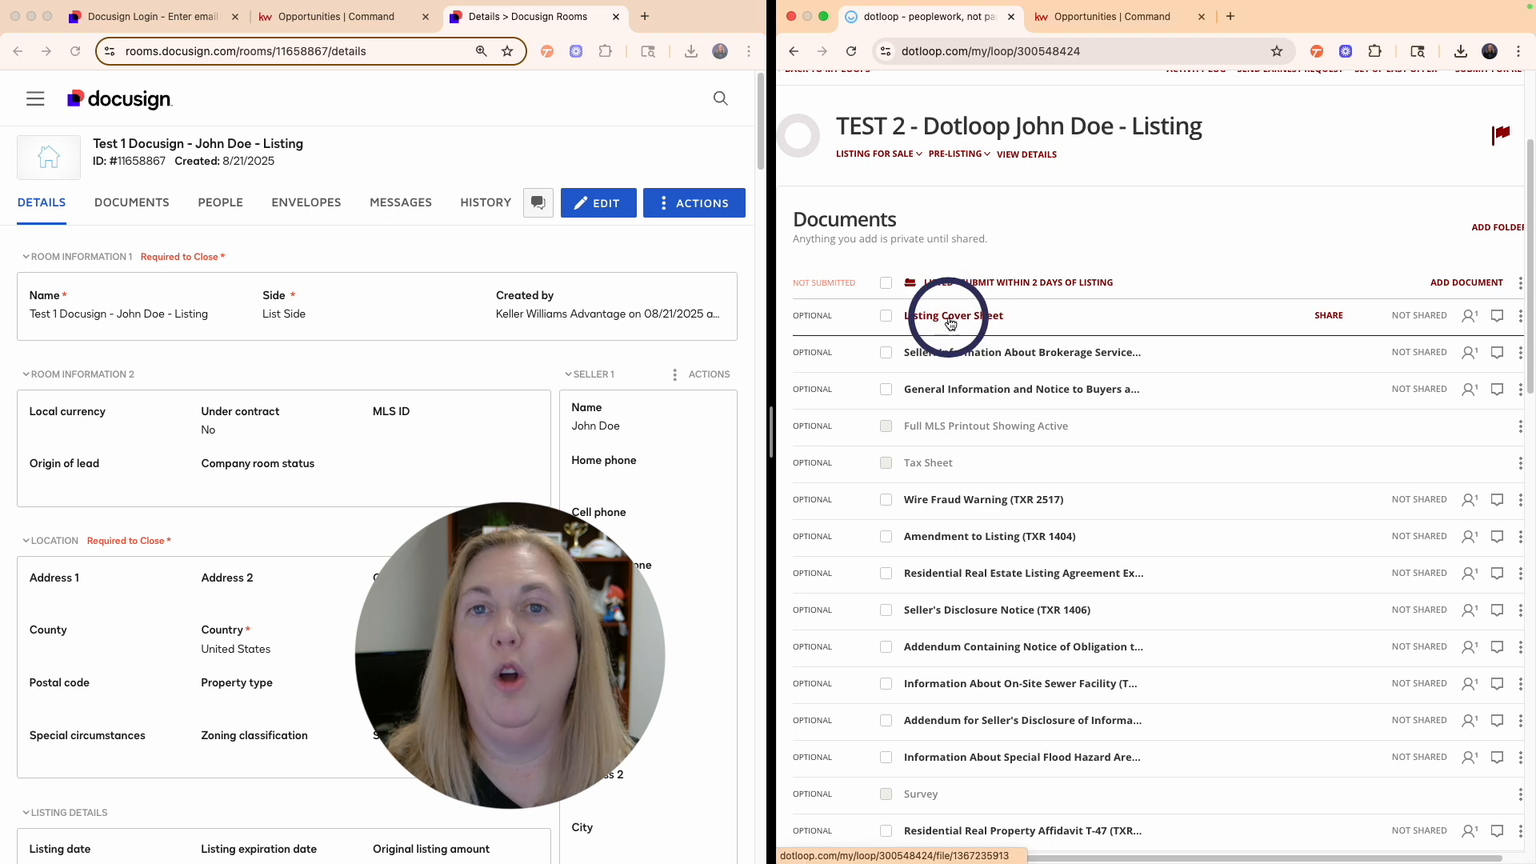
- View the Listing Cover Sheet, then open Seller: Information About Brokerage Services from the loop
{"action": "left_click", "coordinate": [950, 324]}
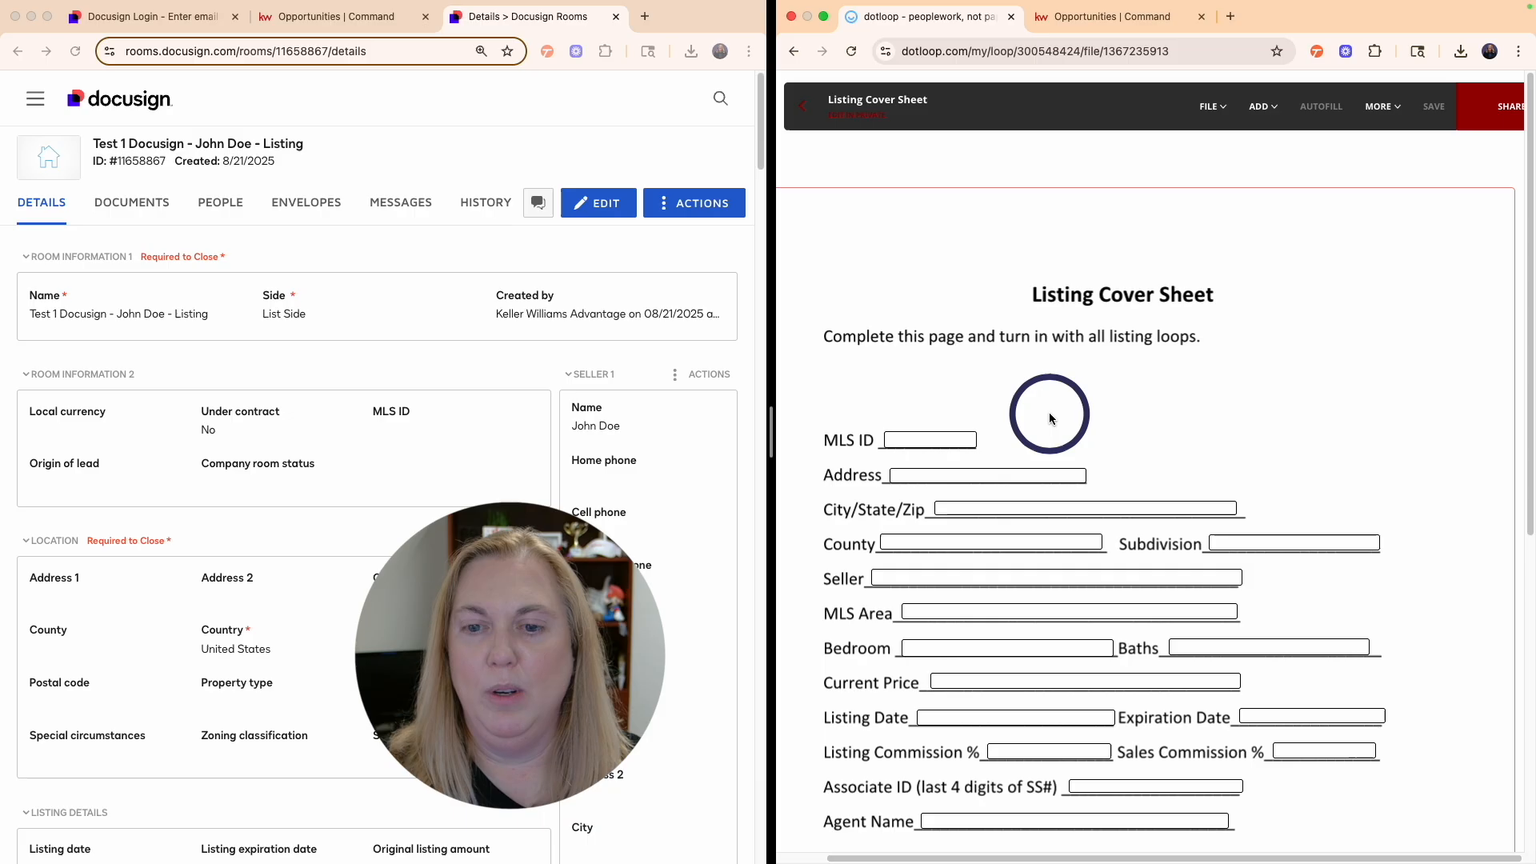
{"action": "left_click", "coordinate": [805, 108]}
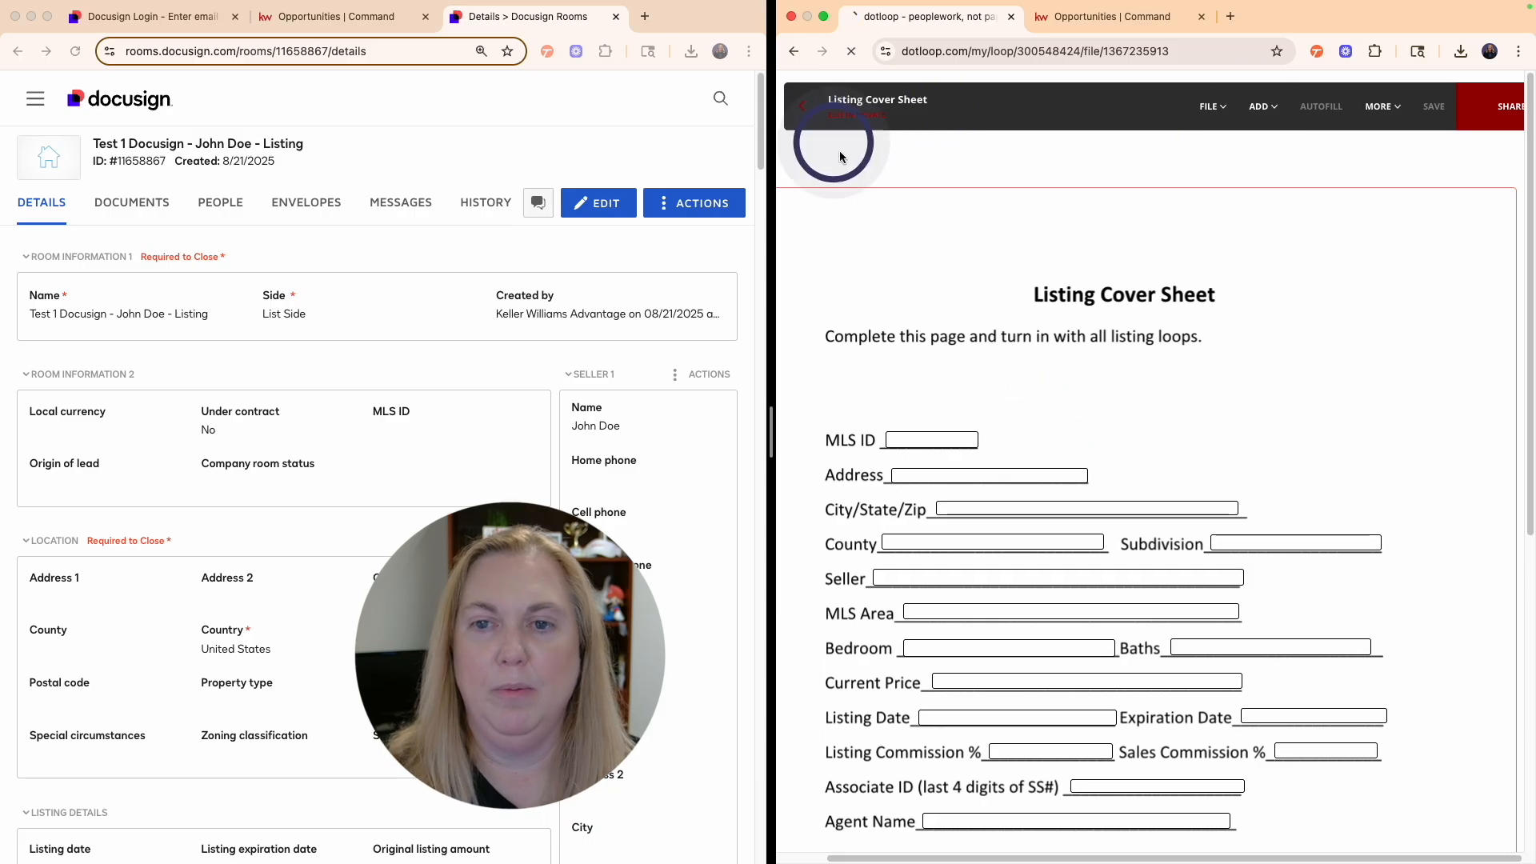
{"action": "left_click", "coordinate": [993, 553]}
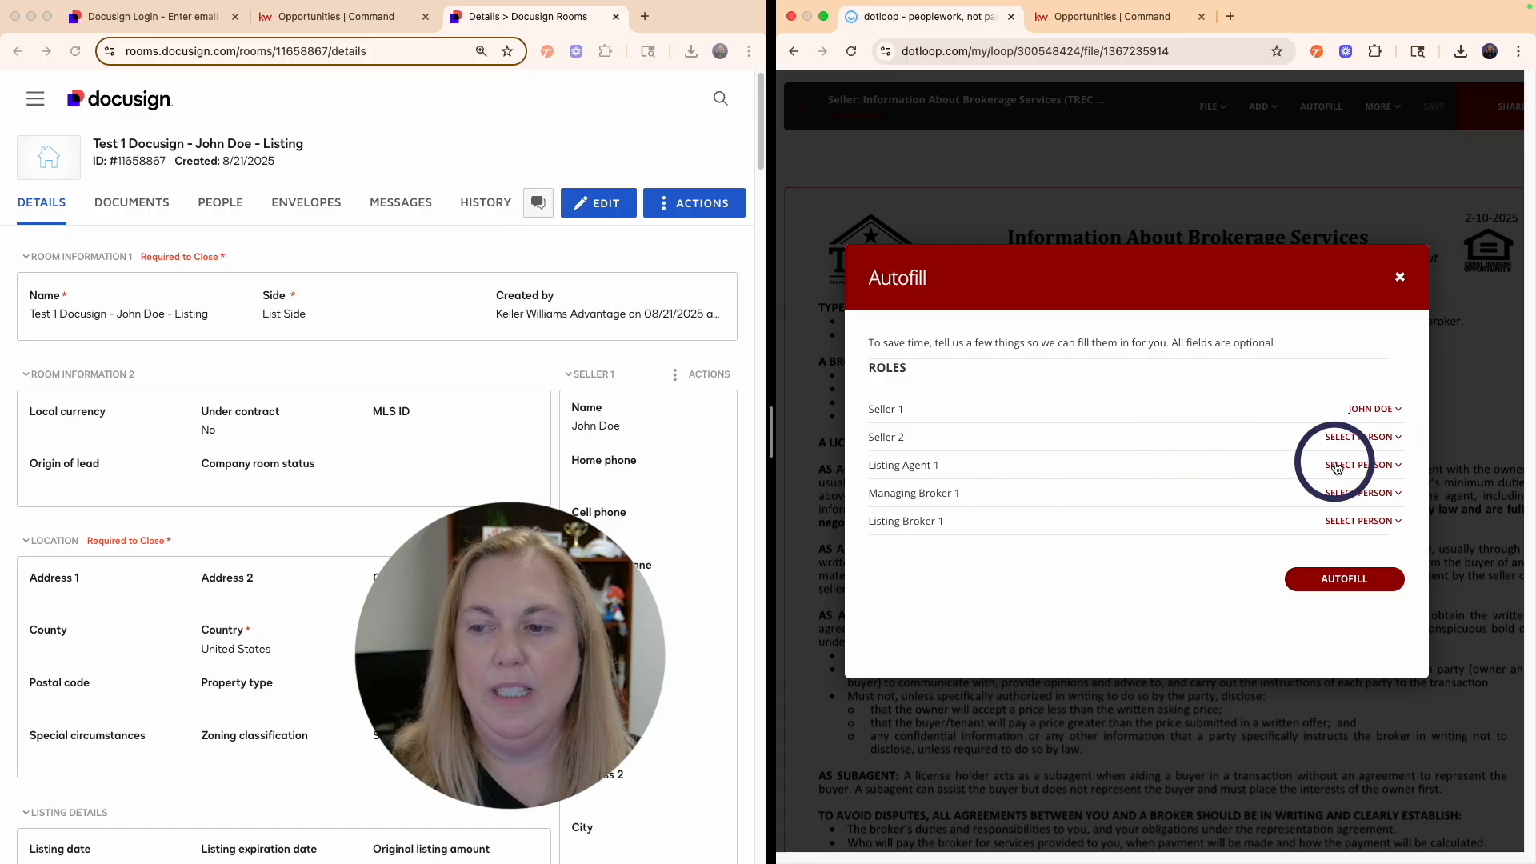
- Assign Listing Agent 1 and Listing Broker 1 (Keller Williams Advantage Realty), then autofill the form
{"action": "left_click", "coordinate": [1376, 466]}
{"action": "left_click", "coordinate": [1355, 500]}
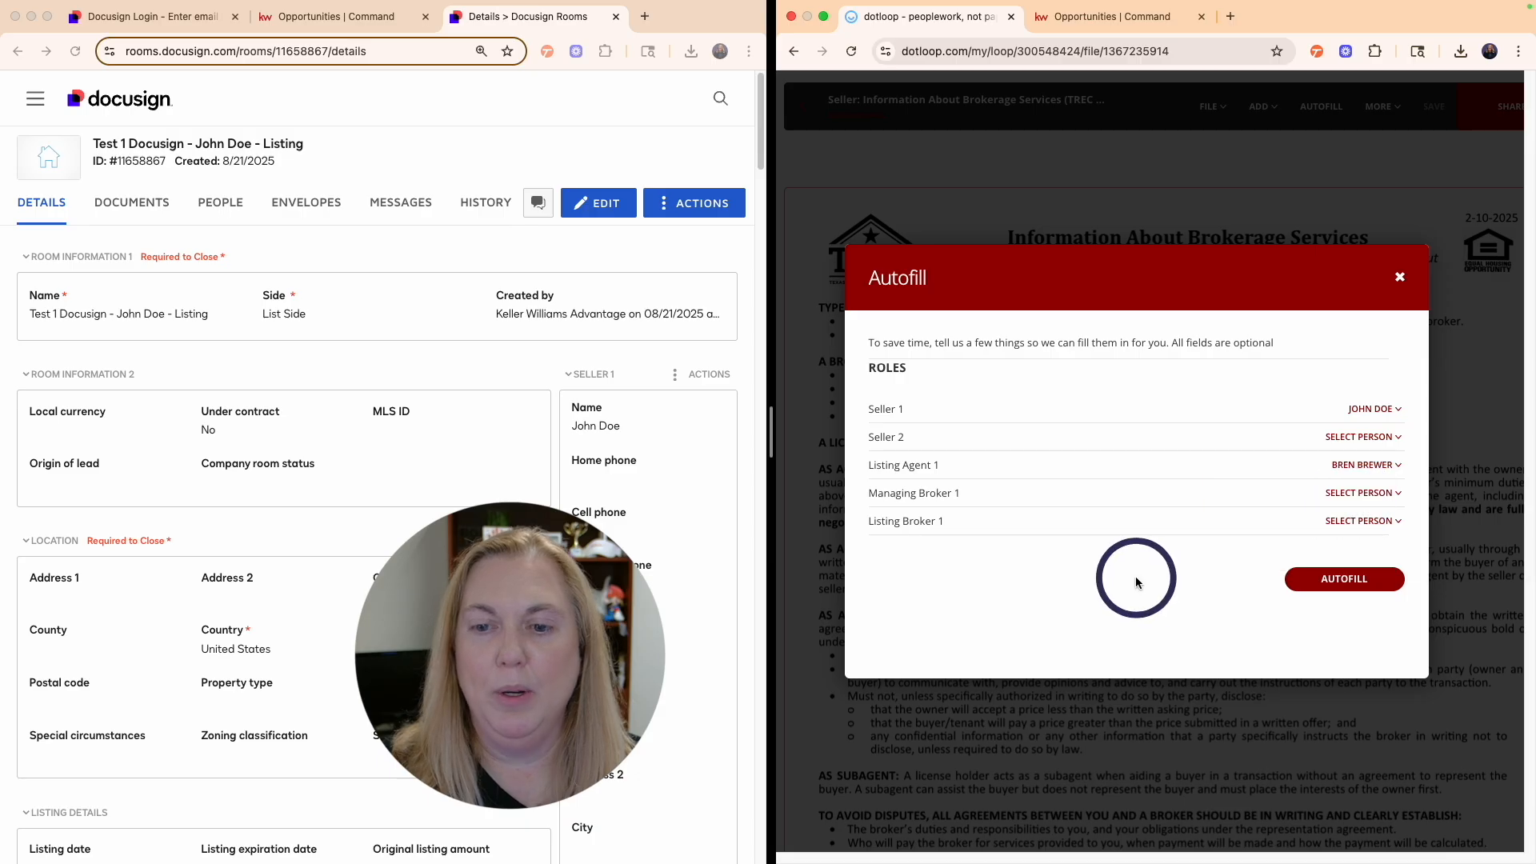
{"action": "left_click", "coordinate": [1362, 521]}
{"action": "left_click", "coordinate": [1345, 596]}
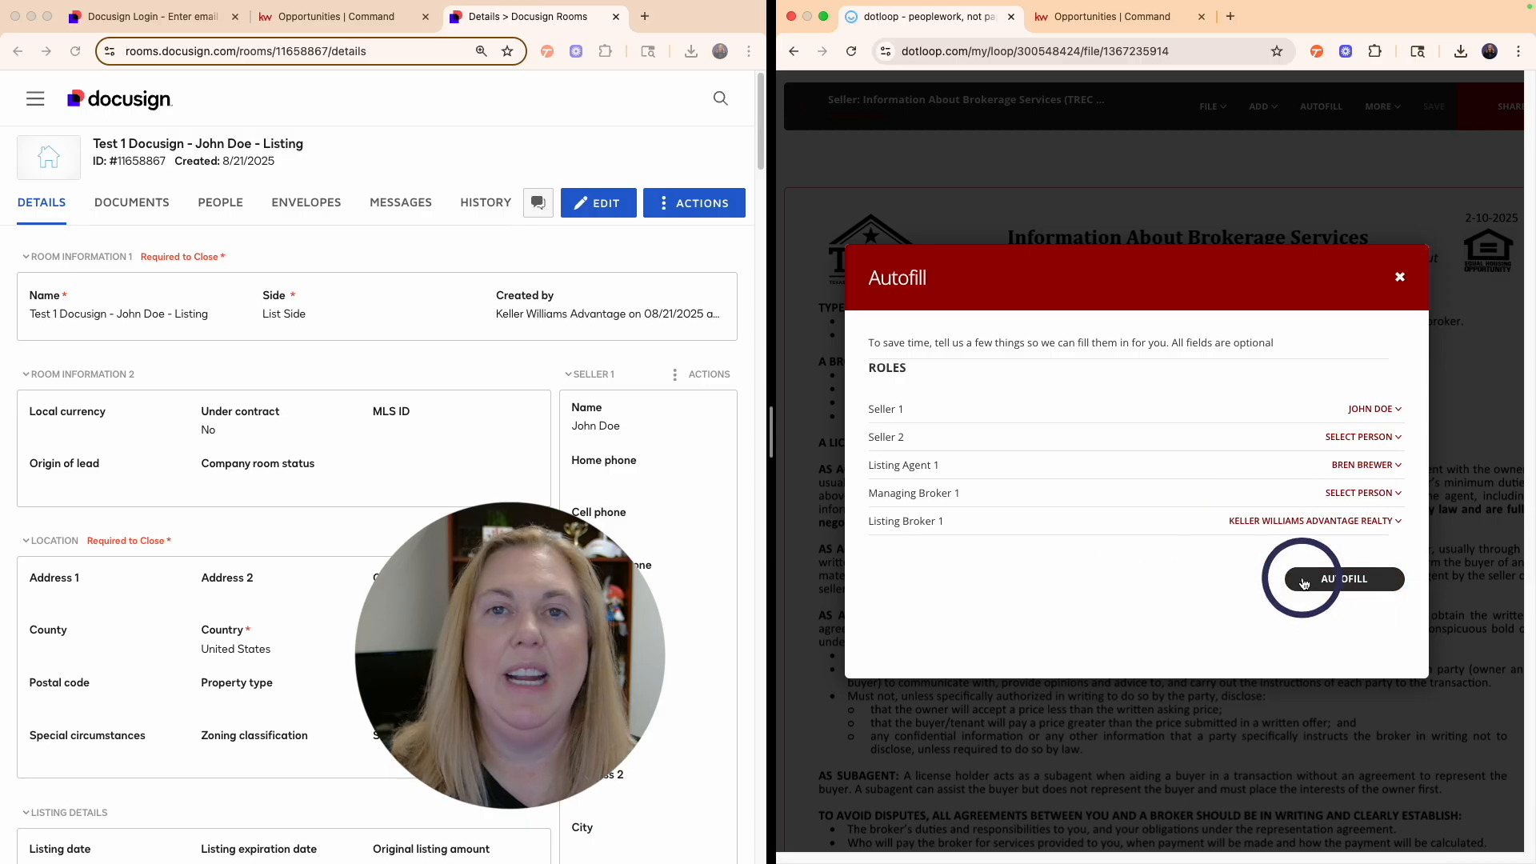
{"action": "left_click", "coordinate": [1336, 589]}
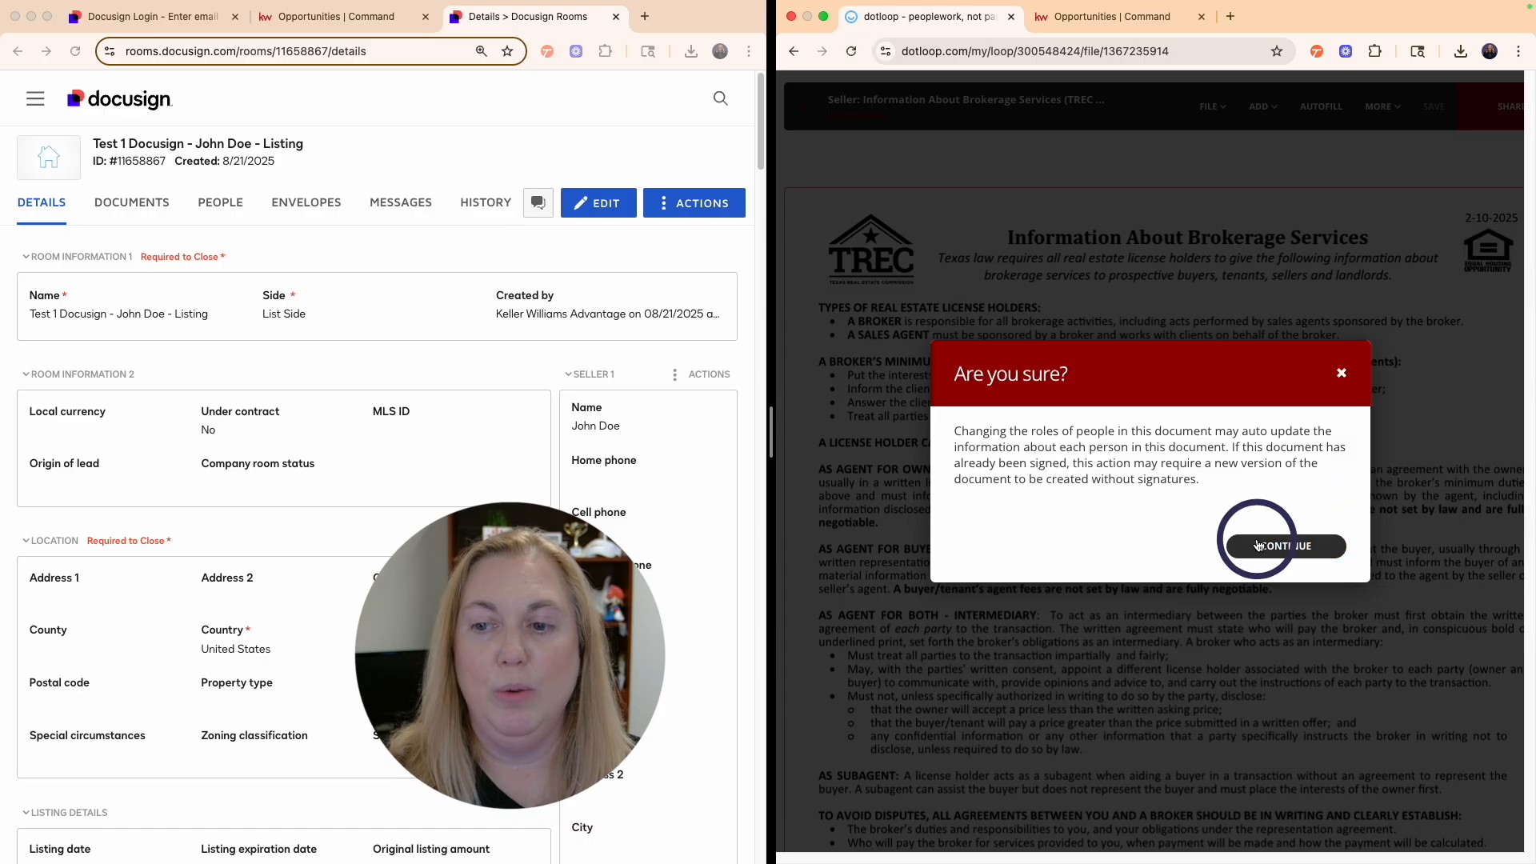
{"action": "left_click", "coordinate": [1302, 548]}
{"action": "scroll", "coordinate": [1222, 480], "scroll_direction": "down", "scroll_amount": 5}
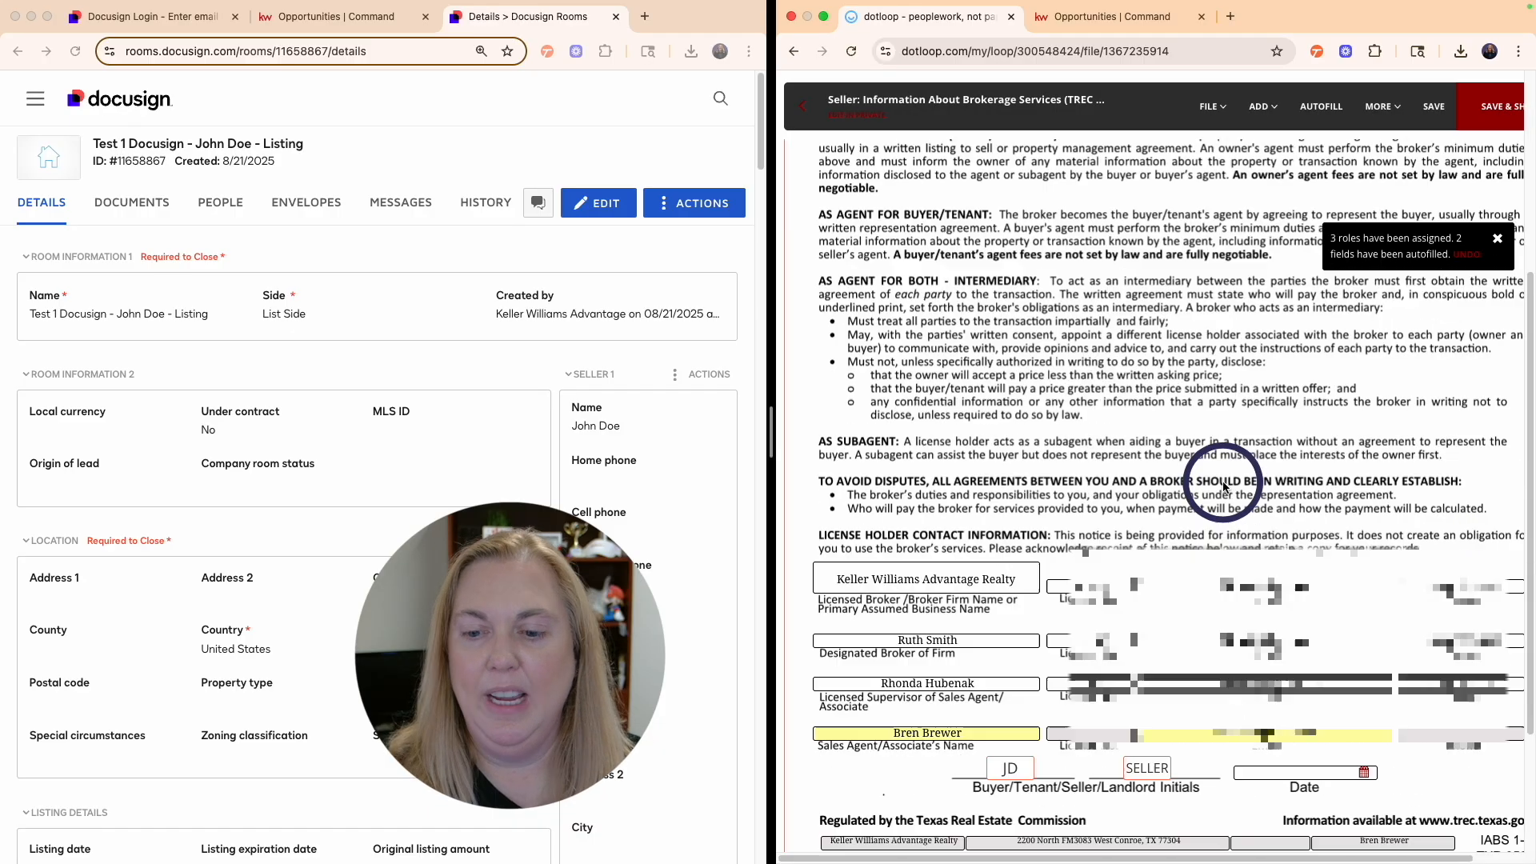
{"action": "scroll", "coordinate": [1222, 480], "scroll_direction": "down", "scroll_amount": 2}
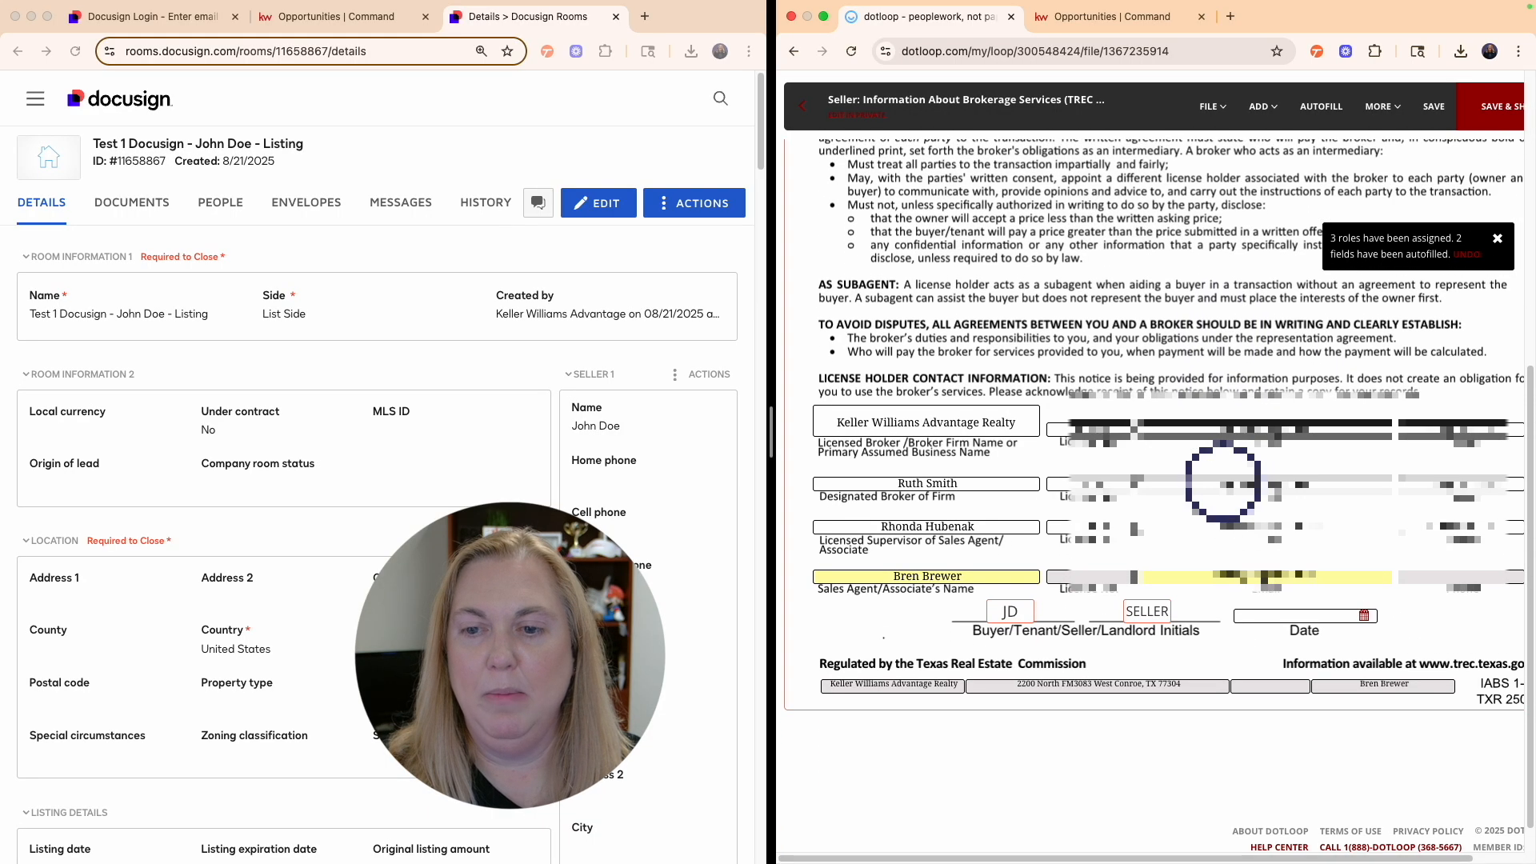
- Assign the sales agent's License No. and Phone fields to the listing agent
{"action": "left_click", "coordinate": [1079, 573]}
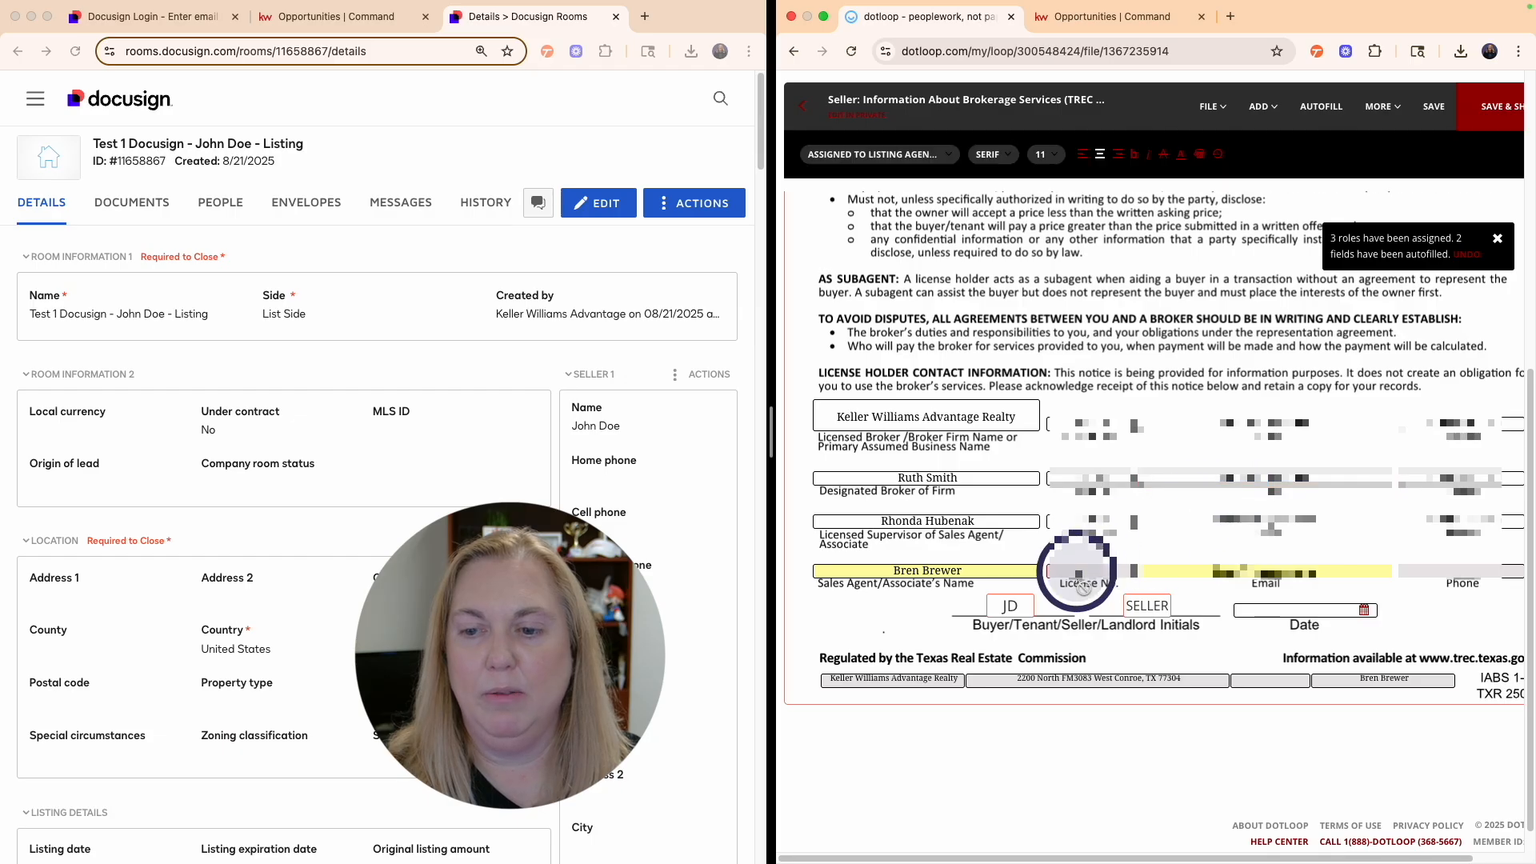
{"action": "left_click", "coordinate": [878, 154]}
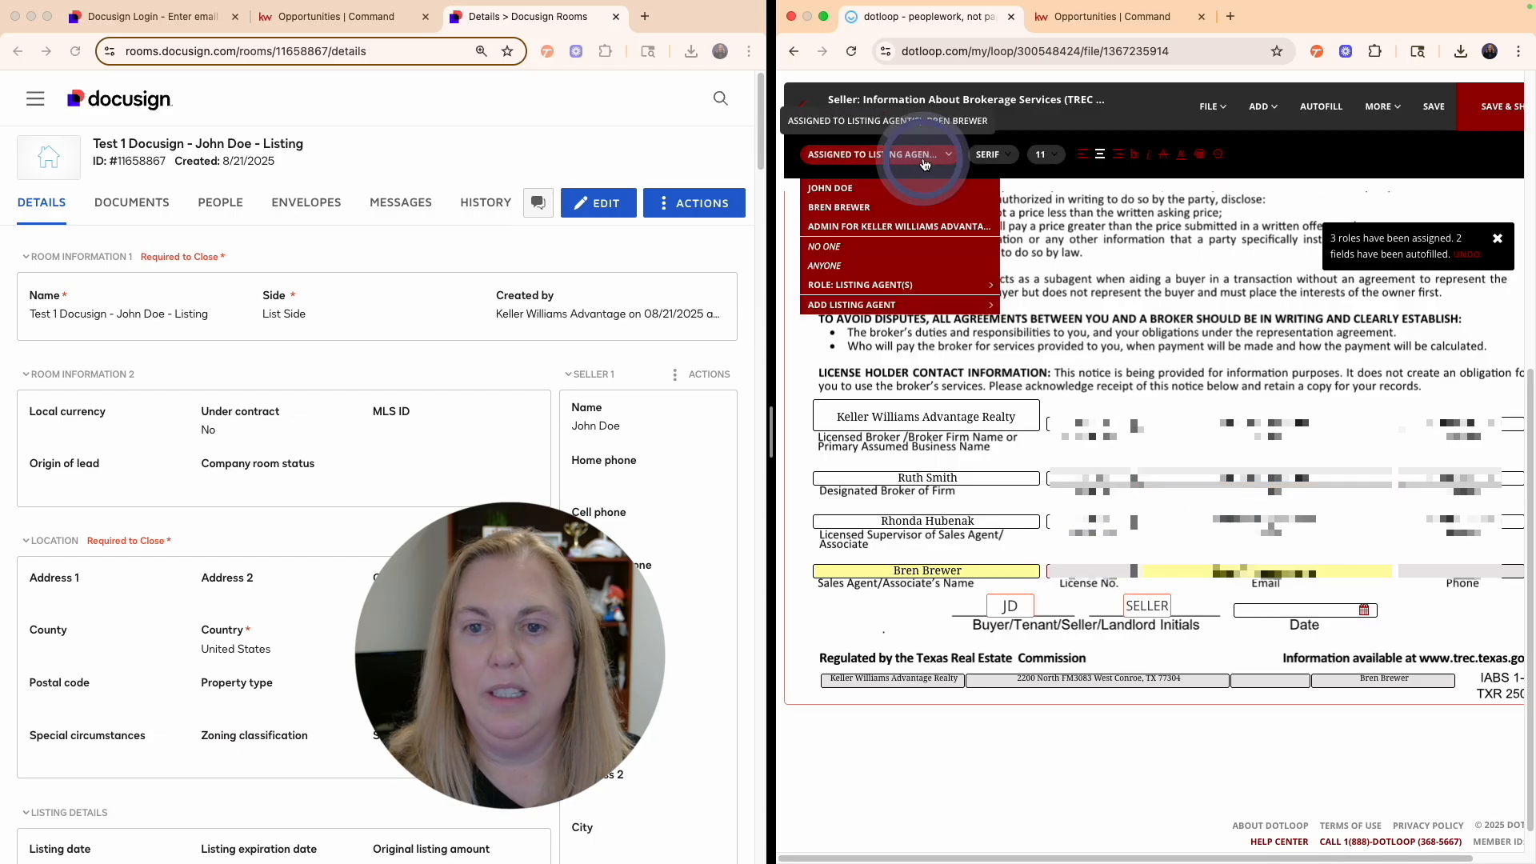
{"action": "left_click", "coordinate": [903, 208]}
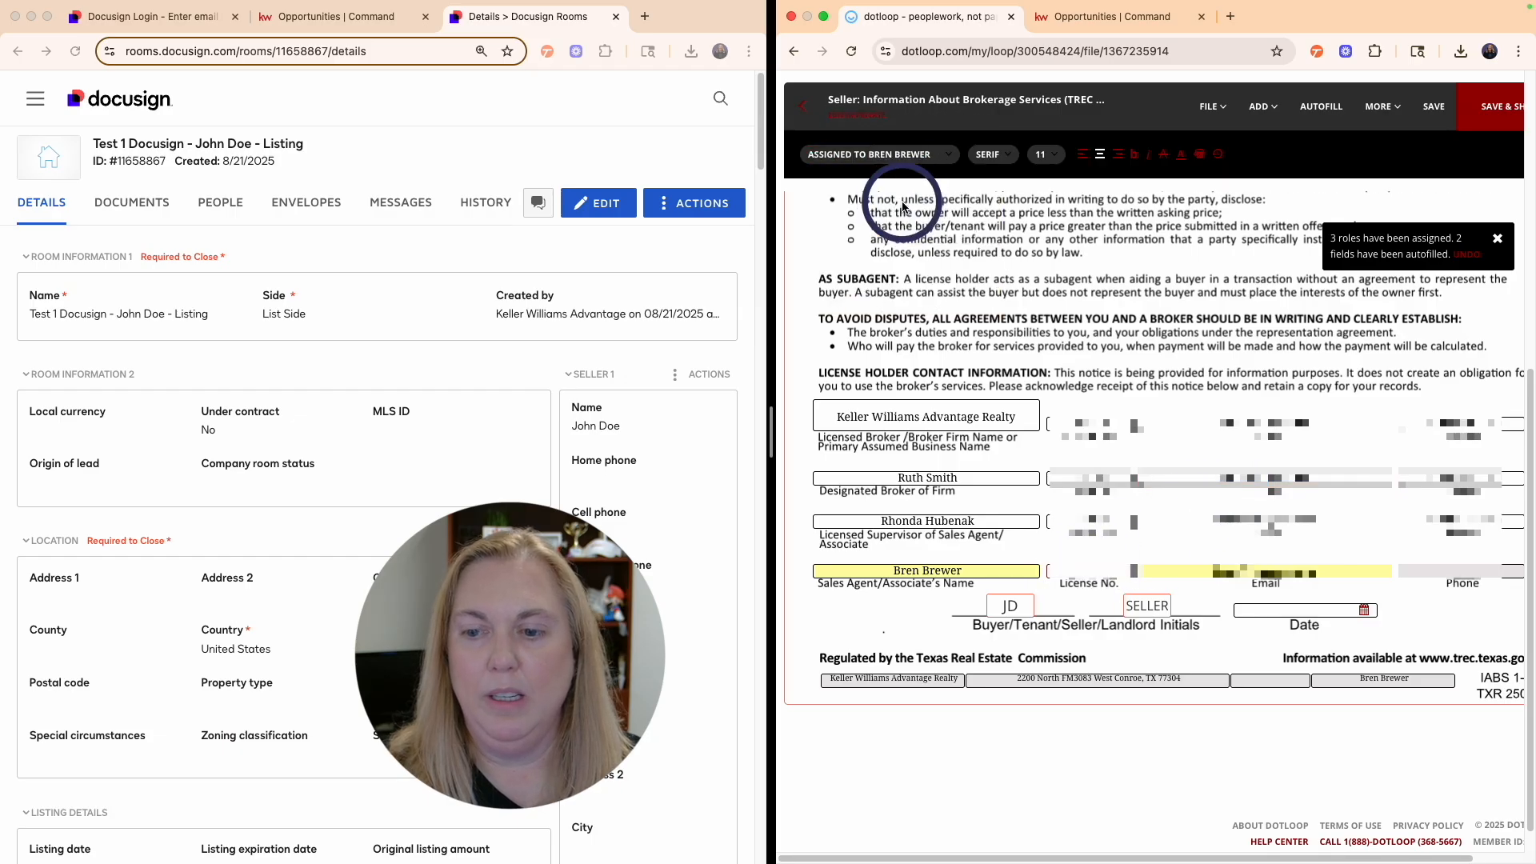
{"action": "left_click", "coordinate": [1439, 571]}
{"action": "left_click", "coordinate": [878, 155]}
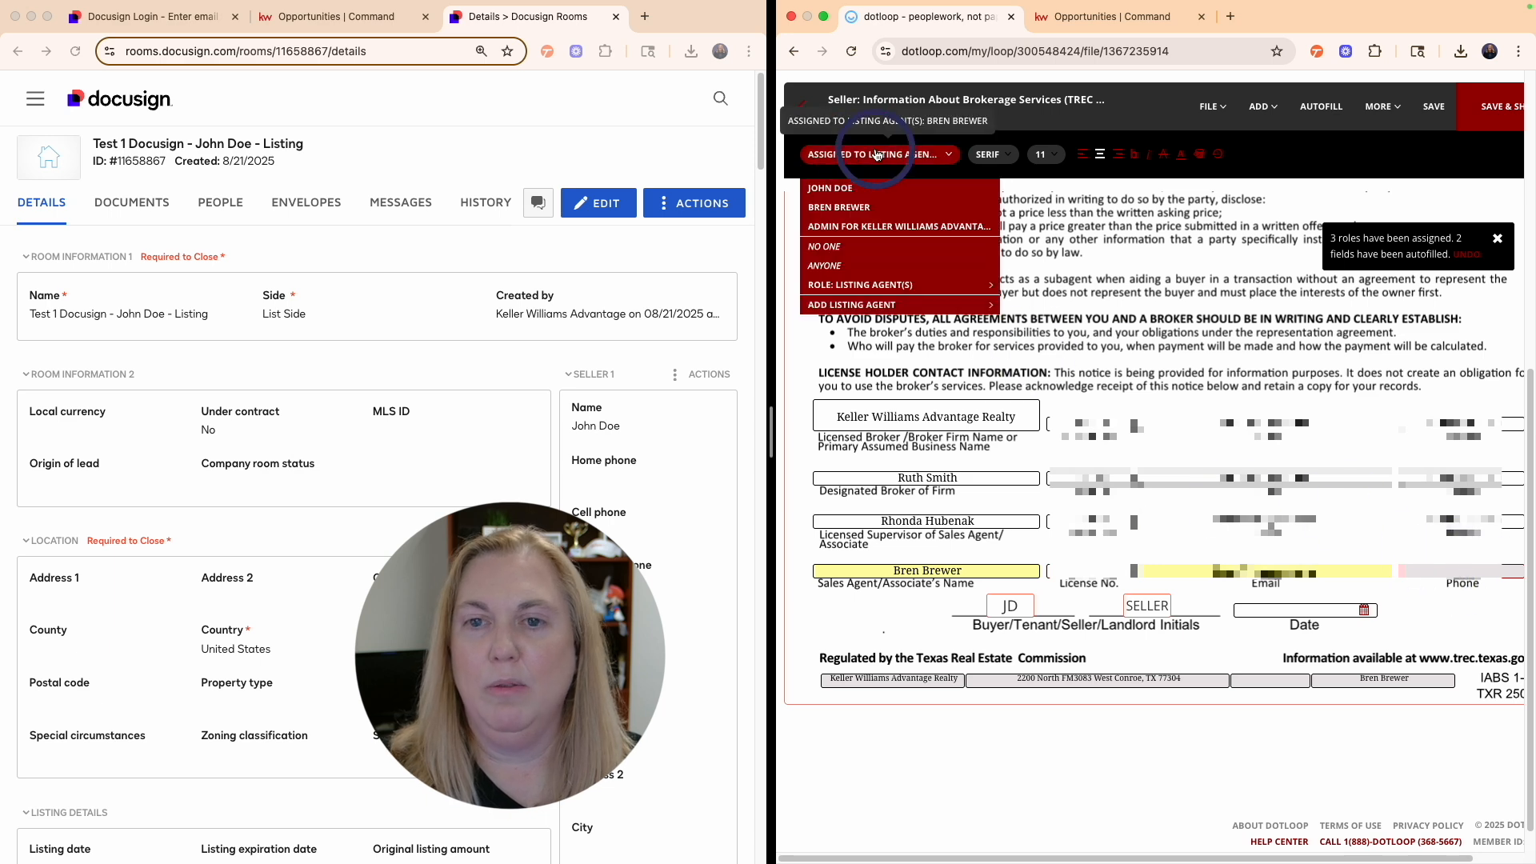
{"action": "left_click", "coordinate": [860, 206]}
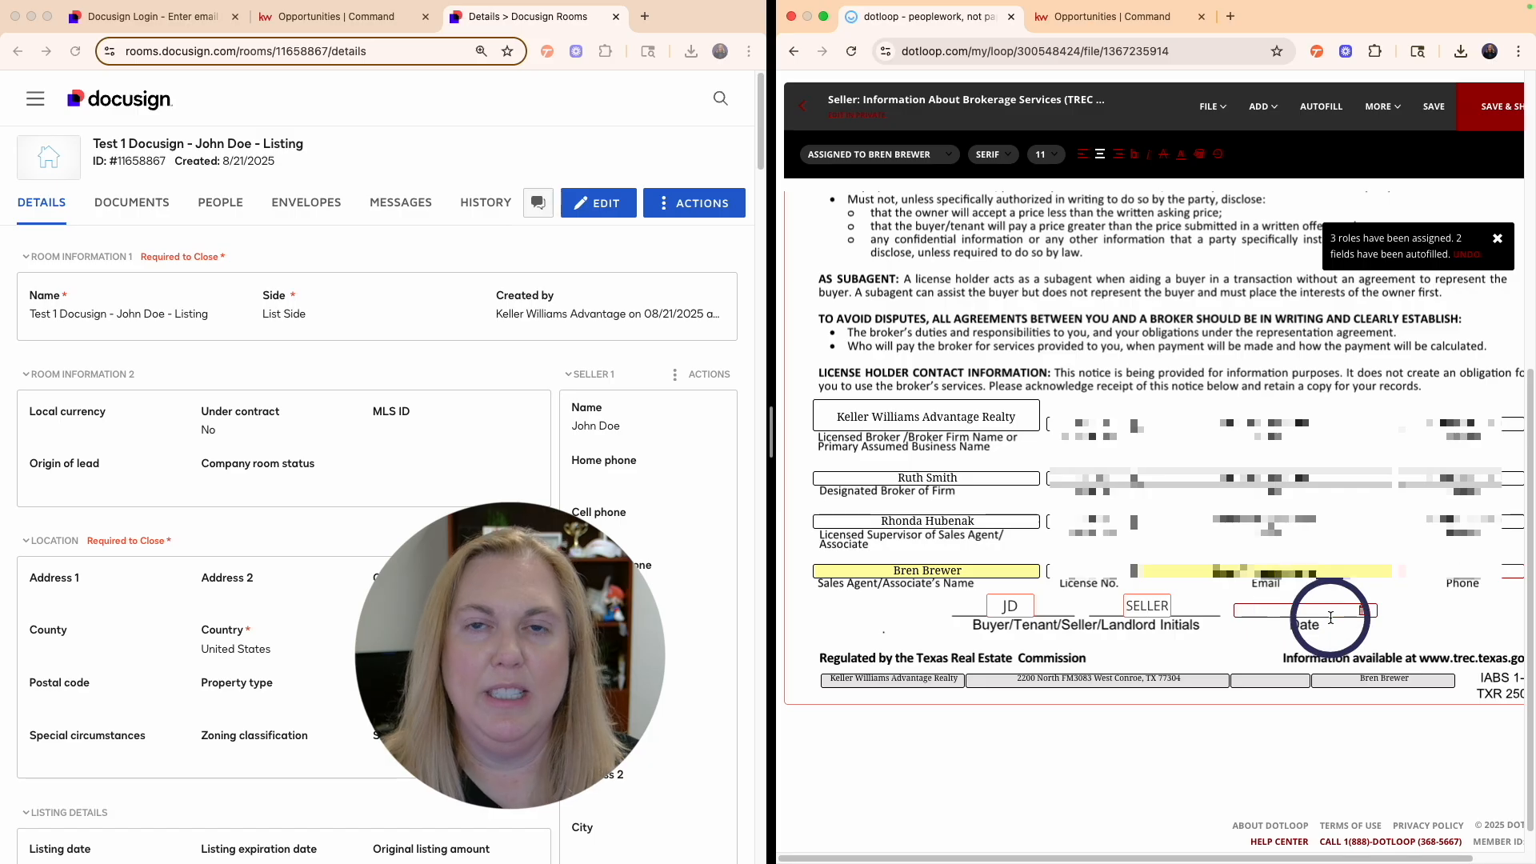
- Check the License No. and Phone fields, dismiss the suggestions, and save the form
{"action": "left_click", "coordinate": [1114, 575]}
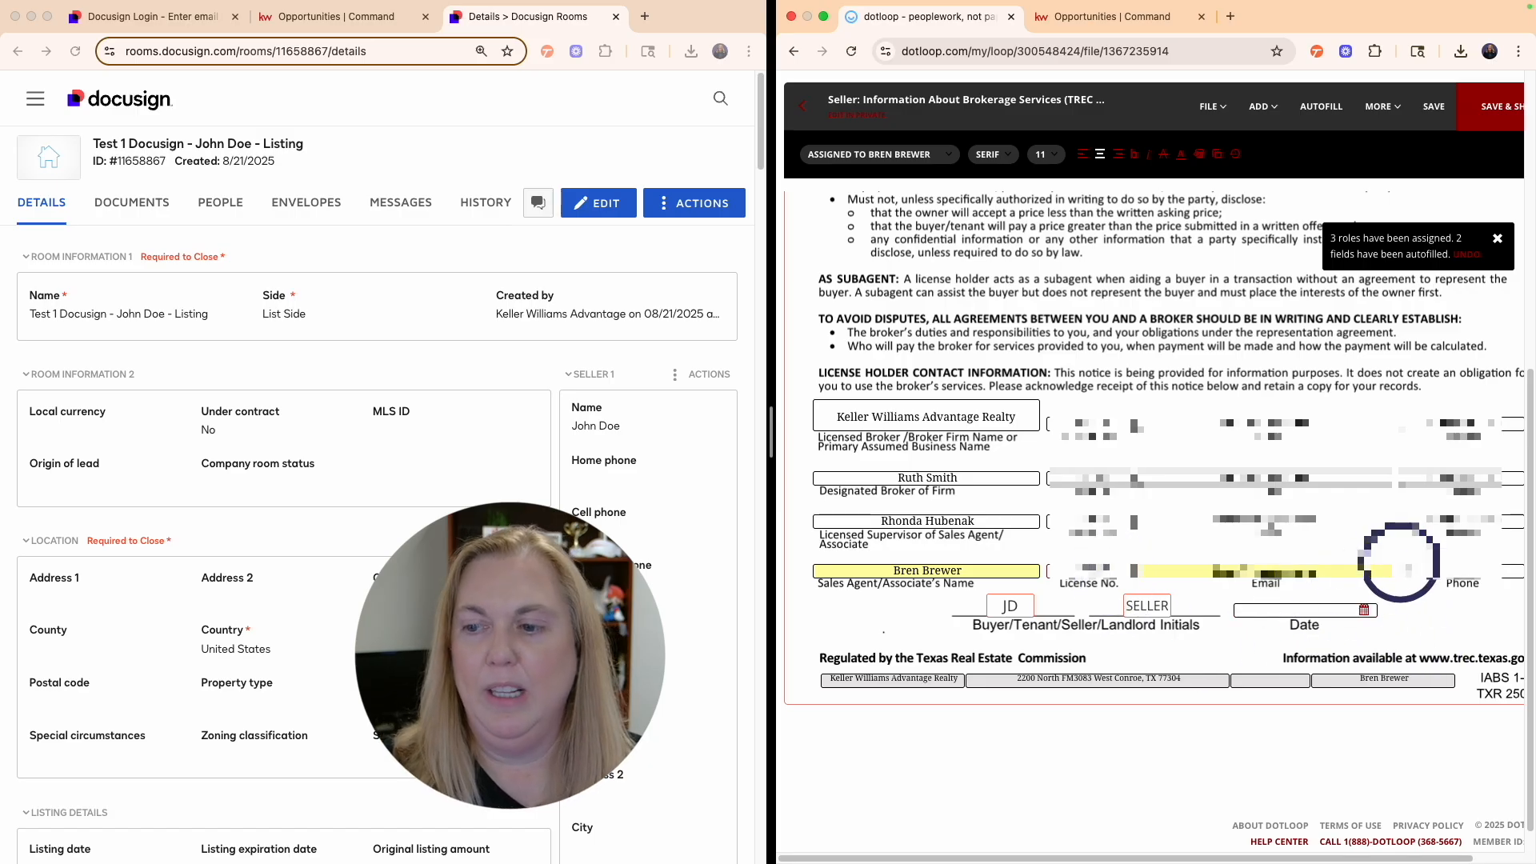
{"action": "left_click", "coordinate": [1429, 571]}
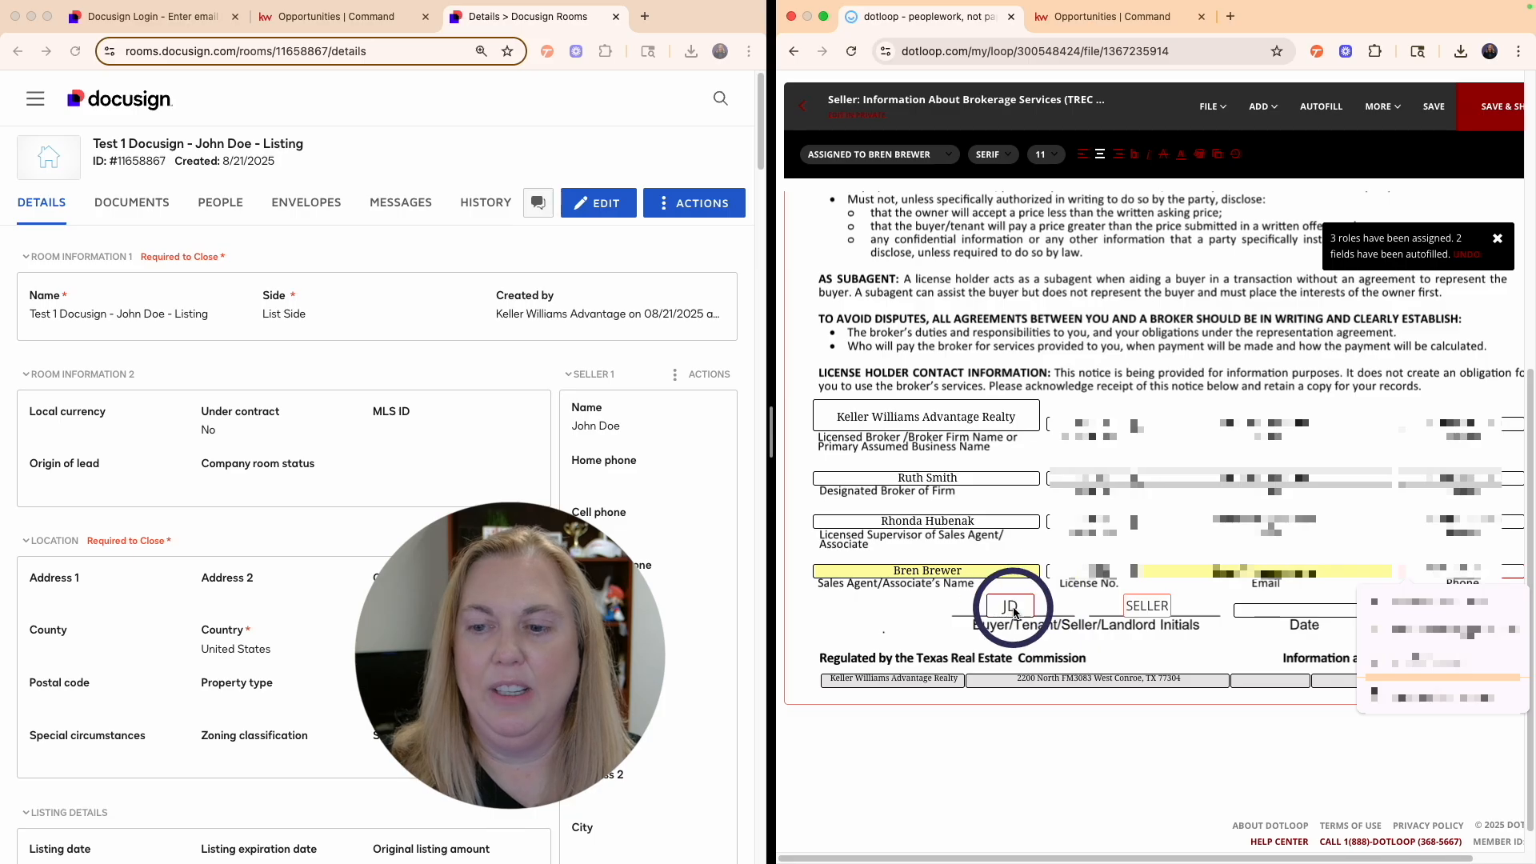
{"action": "left_click", "coordinate": [1189, 738]}
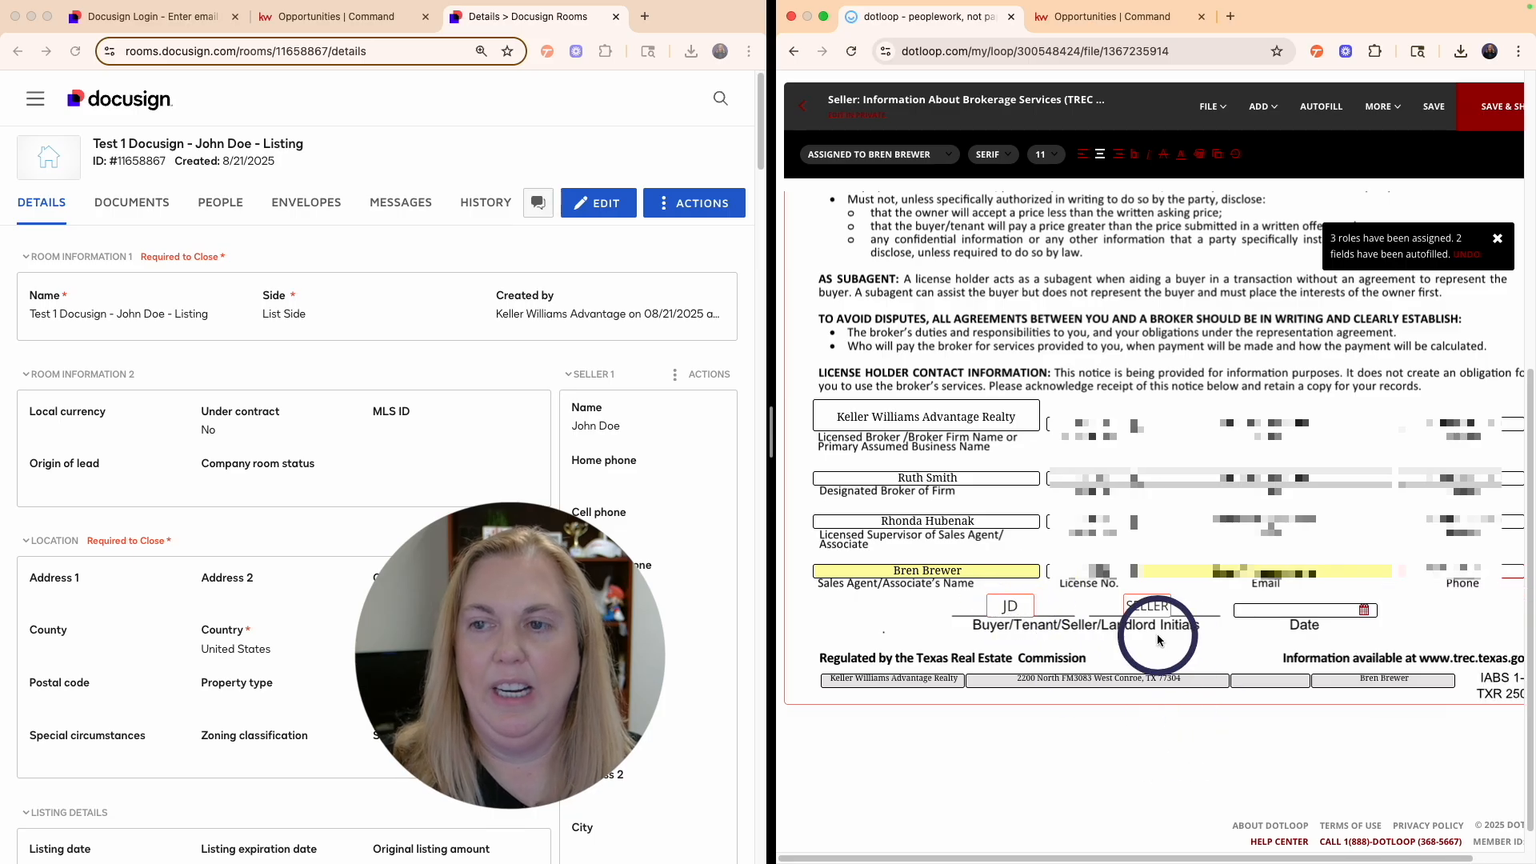
{"action": "left_click", "coordinate": [1433, 106]}
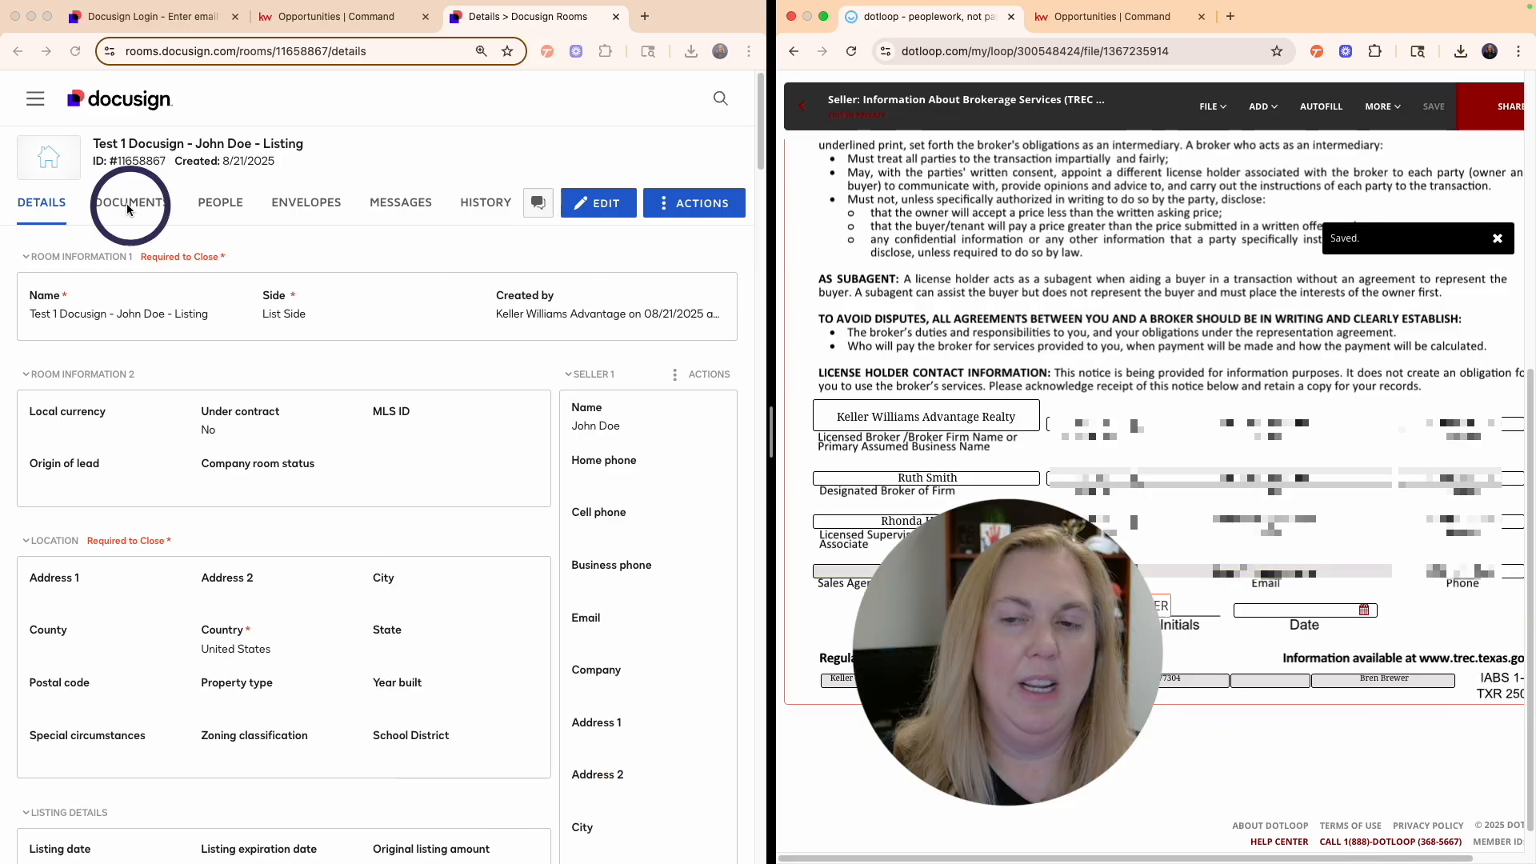
- Show the room's documents and collapse the LISTED, UNDER CONTRACT and CLOSED folders
{"action": "left_click", "coordinate": [136, 206]}
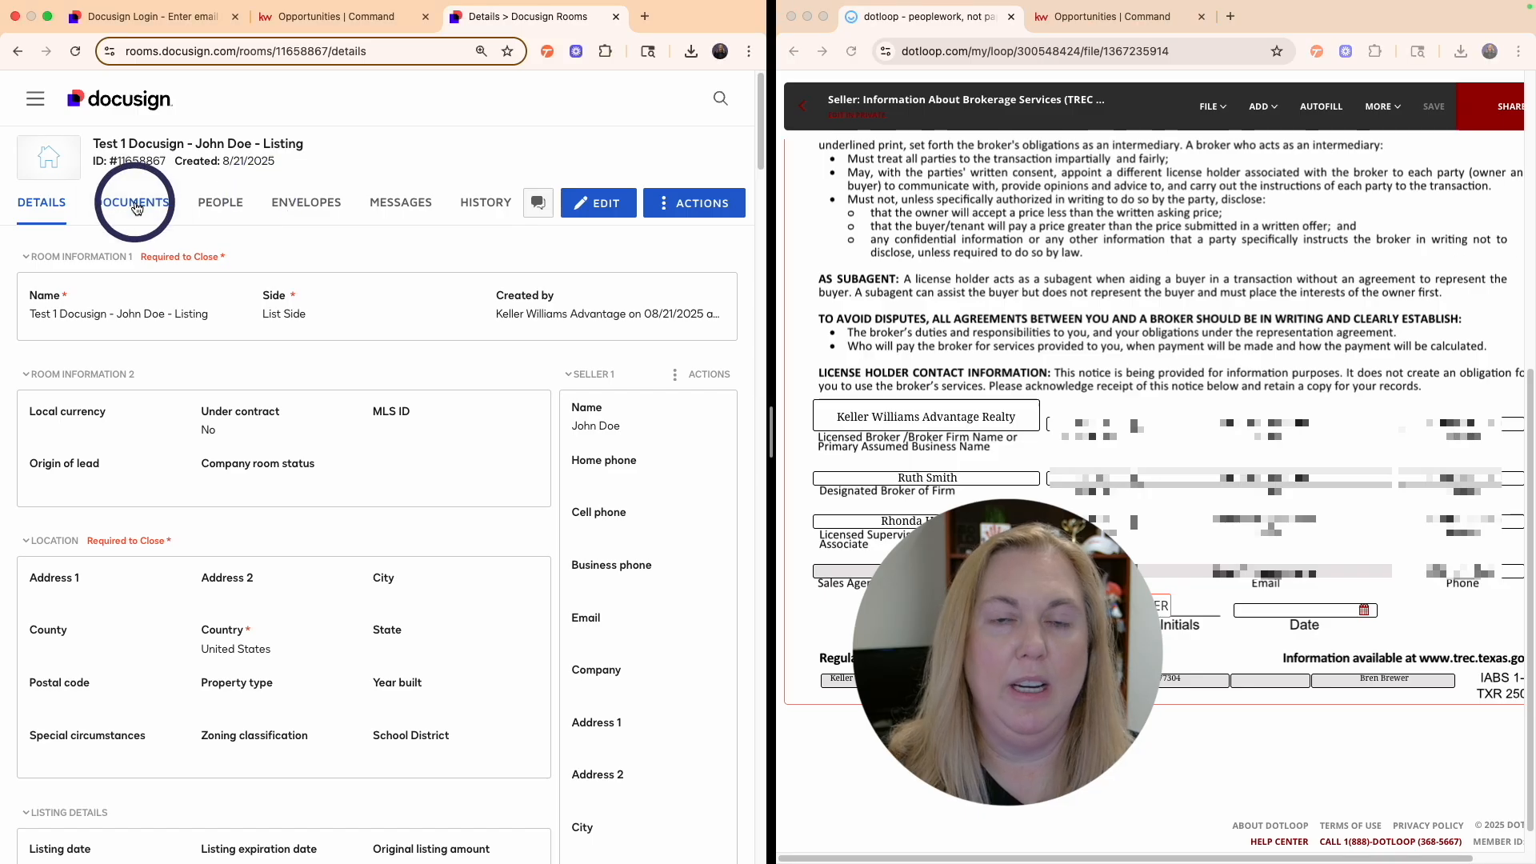
{"action": "left_click", "coordinate": [136, 206]}
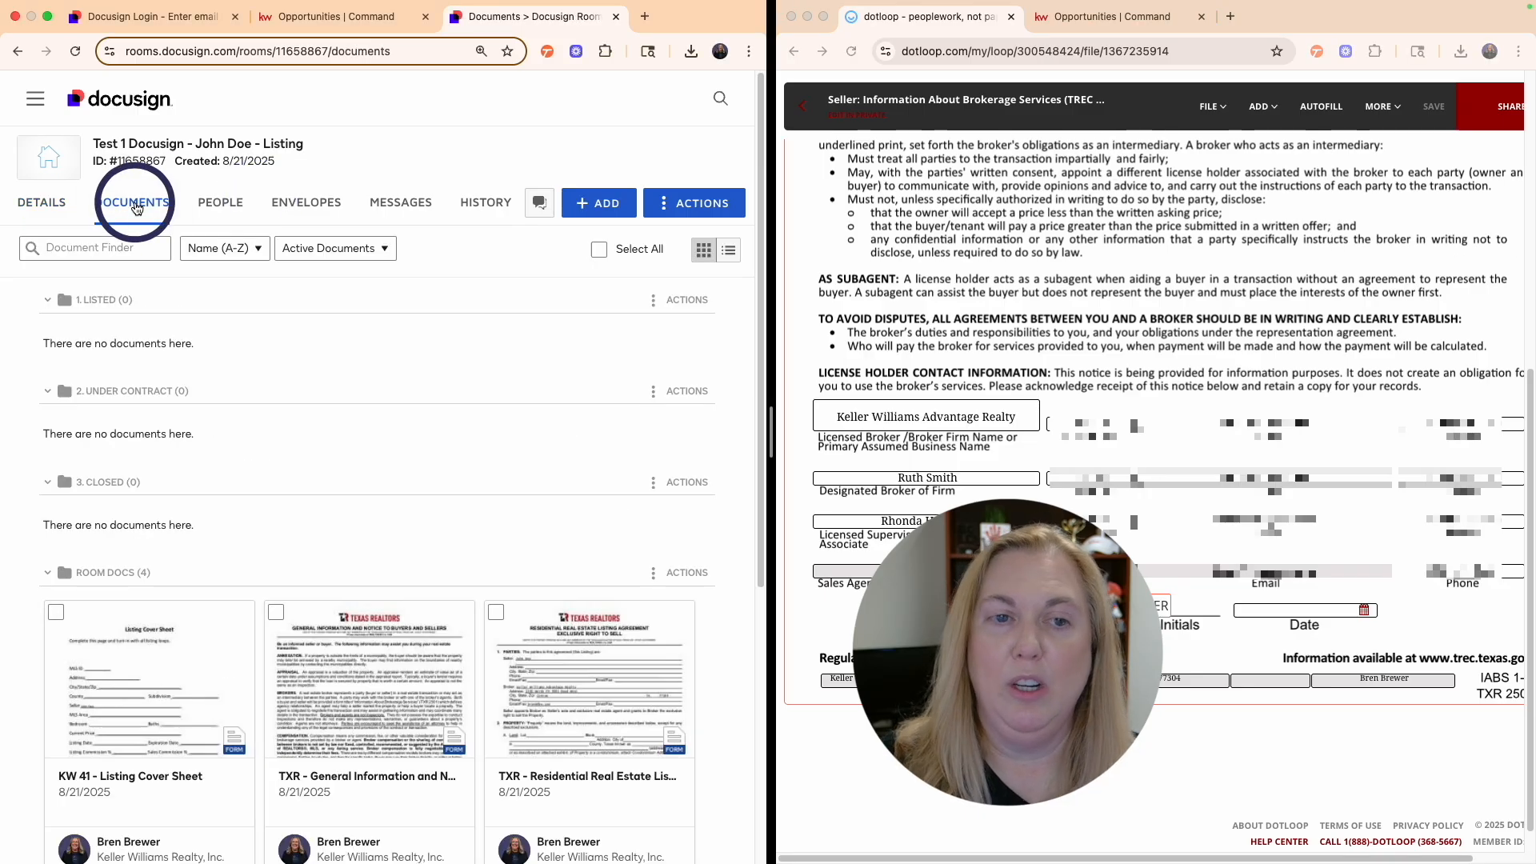
{"action": "left_click", "coordinate": [48, 302]}
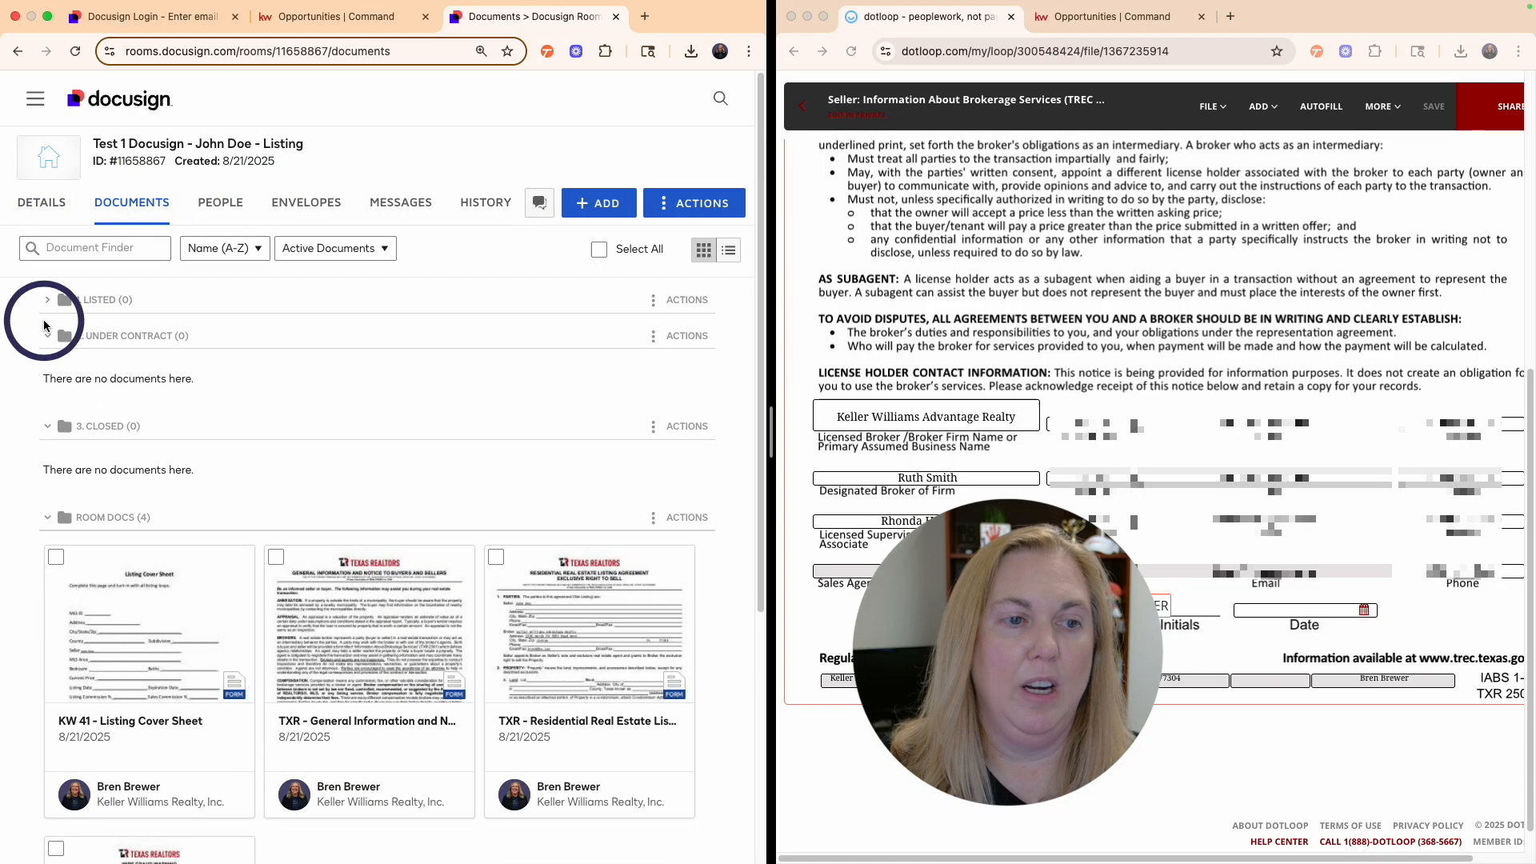
{"action": "left_click", "coordinate": [45, 337]}
{"action": "left_click", "coordinate": [47, 370]}
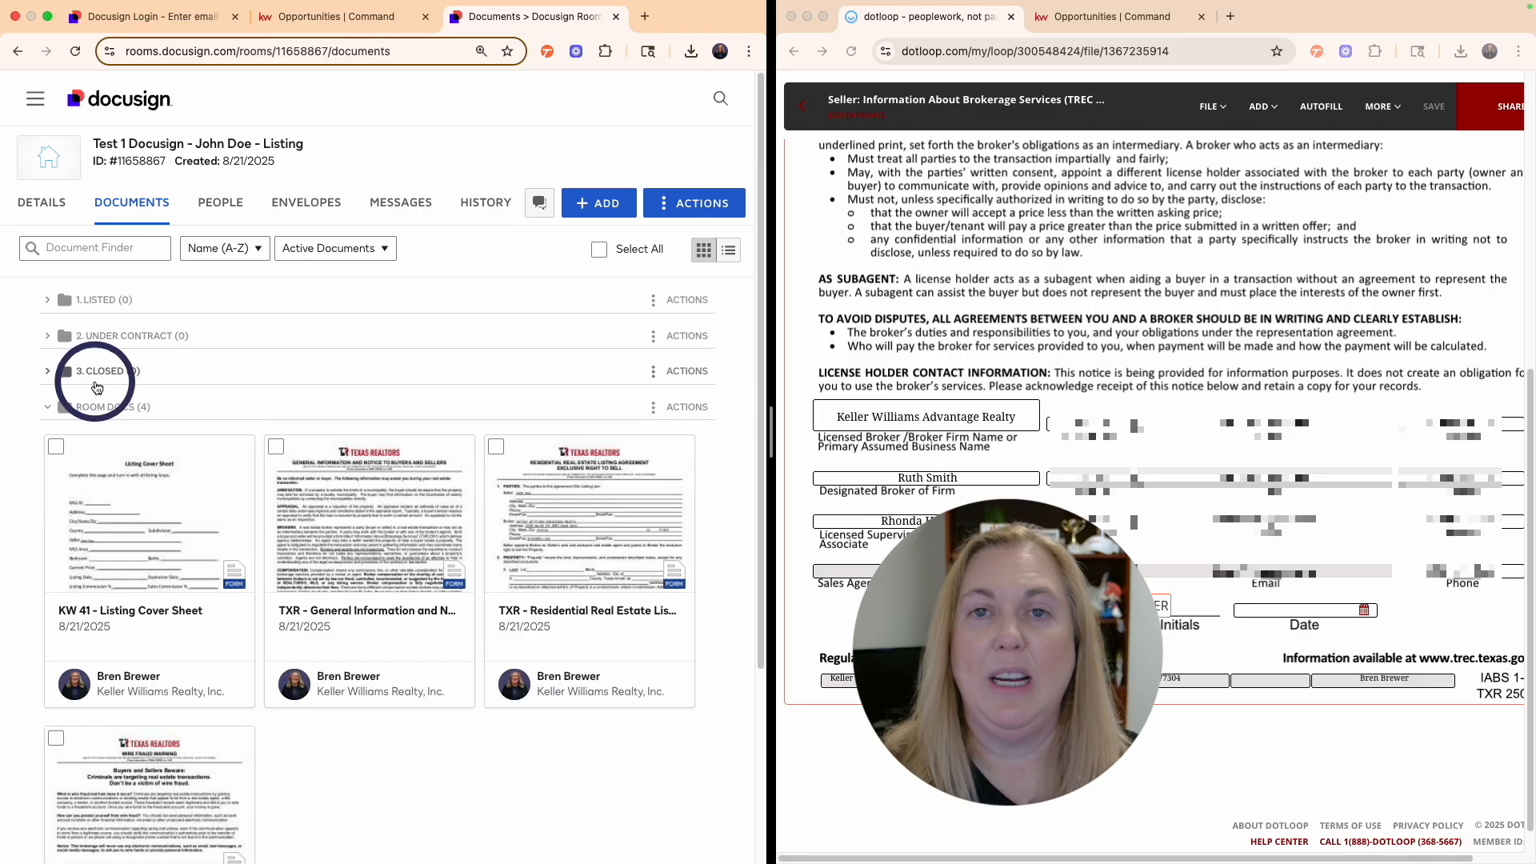
{"action": "scroll", "coordinate": [360, 480], "scroll_direction": "down", "scroll_amount": 2}
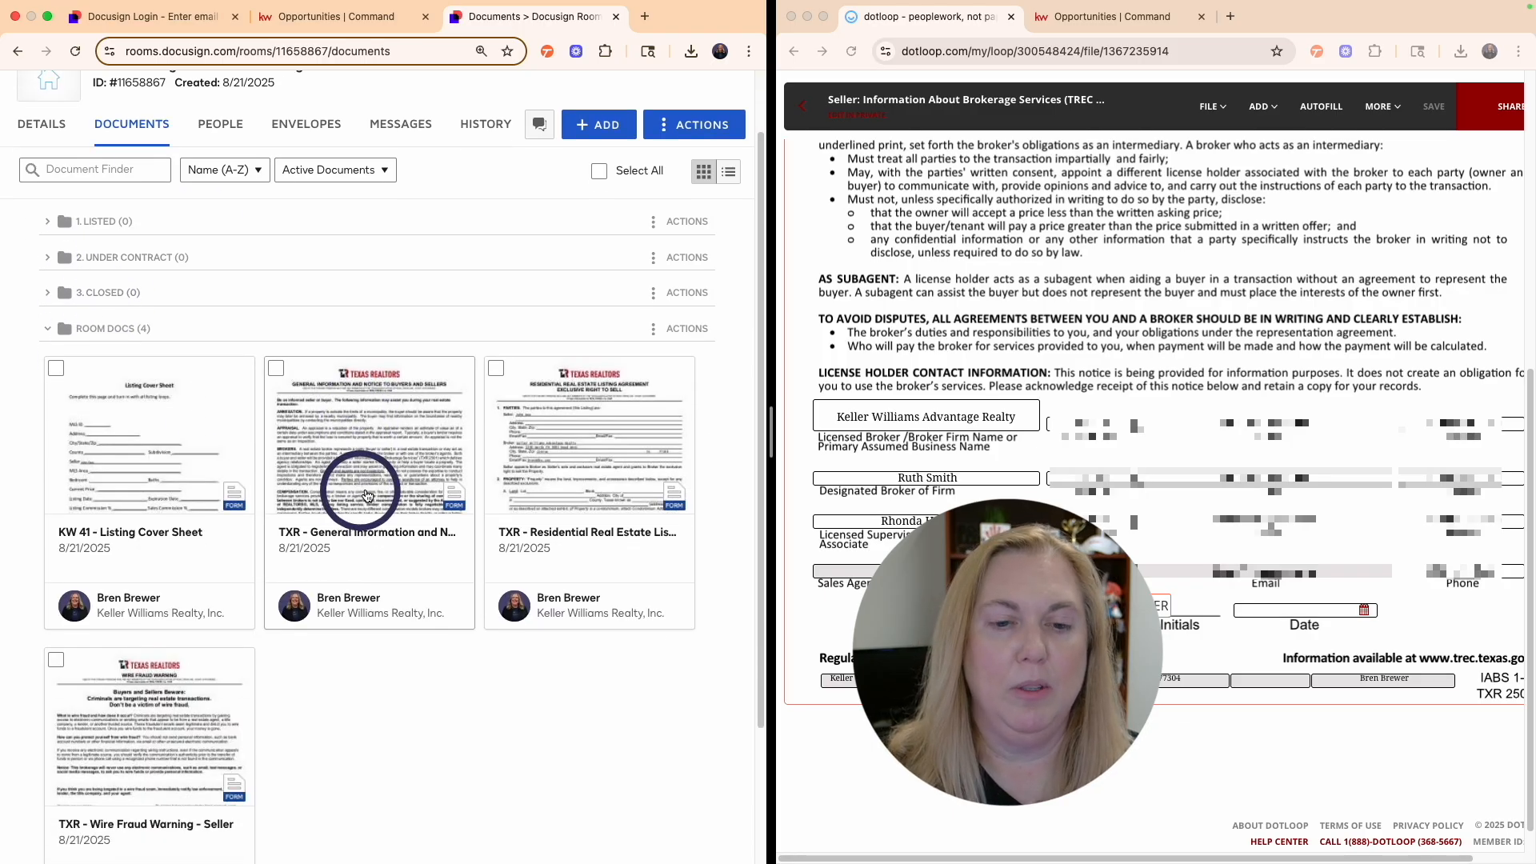
{"action": "scroll", "coordinate": [367, 494], "scroll_direction": "up", "scroll_amount": 2}
- Add TXR 2501 Information About Brokerage Services – Listing from the TXR Docusign forms library
{"action": "left_click", "coordinate": [592, 179]}
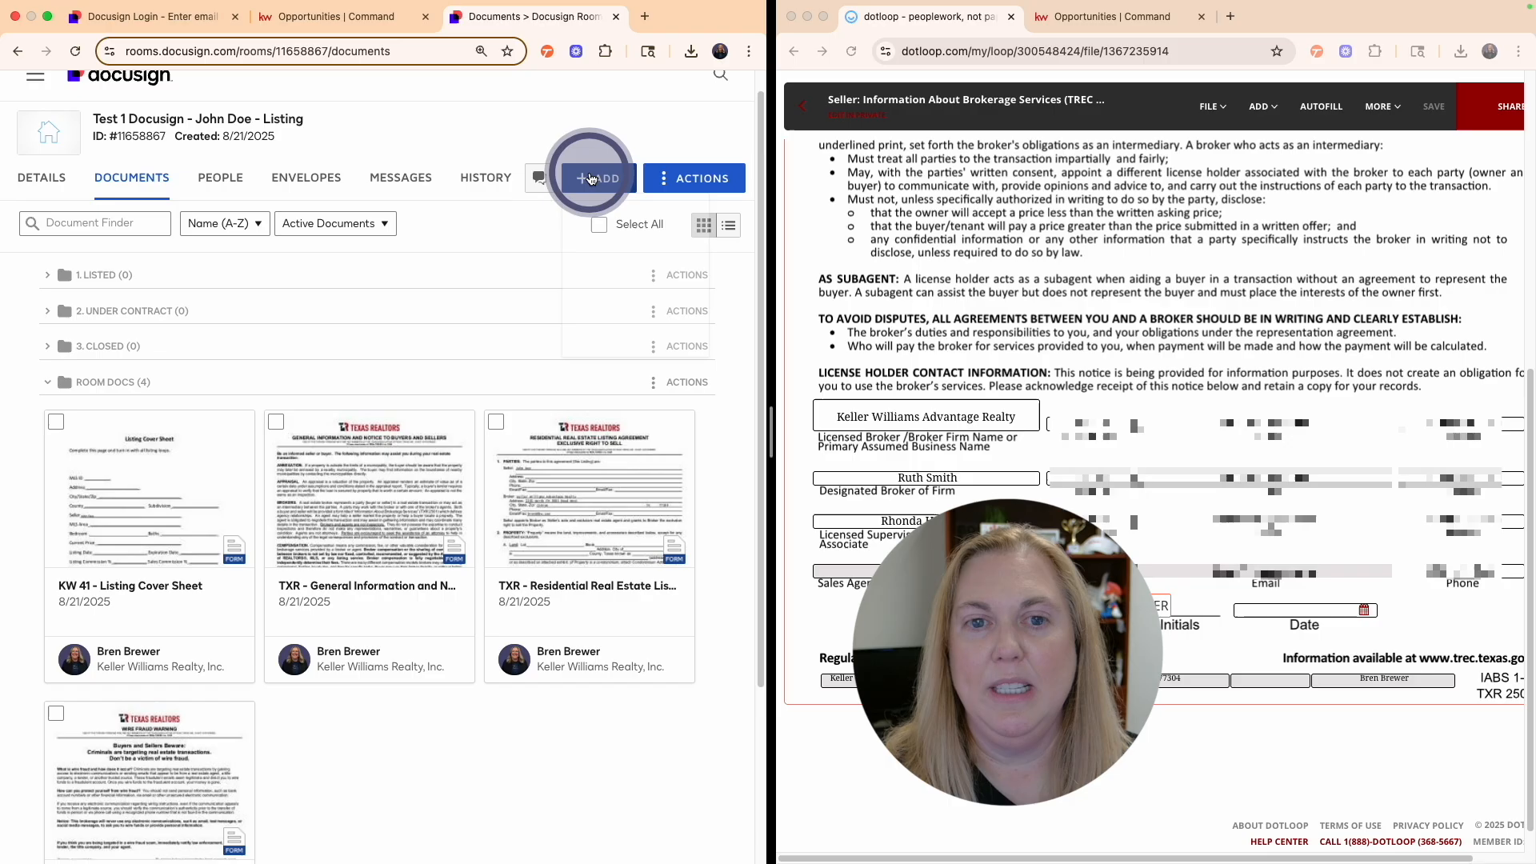
{"action": "left_click", "coordinate": [624, 256]}
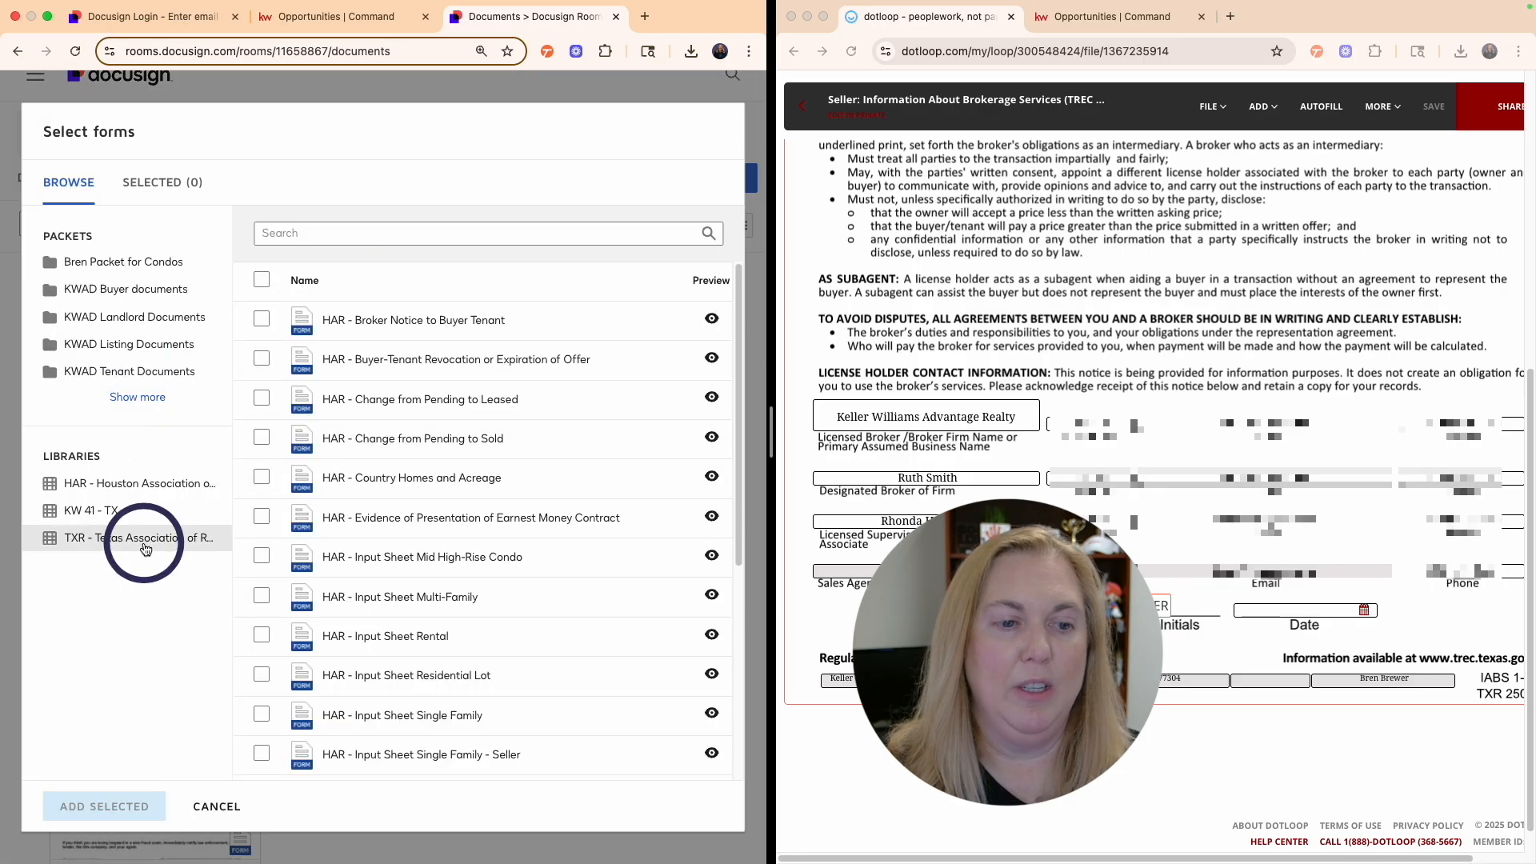
{"action": "left_click", "coordinate": [144, 545]}
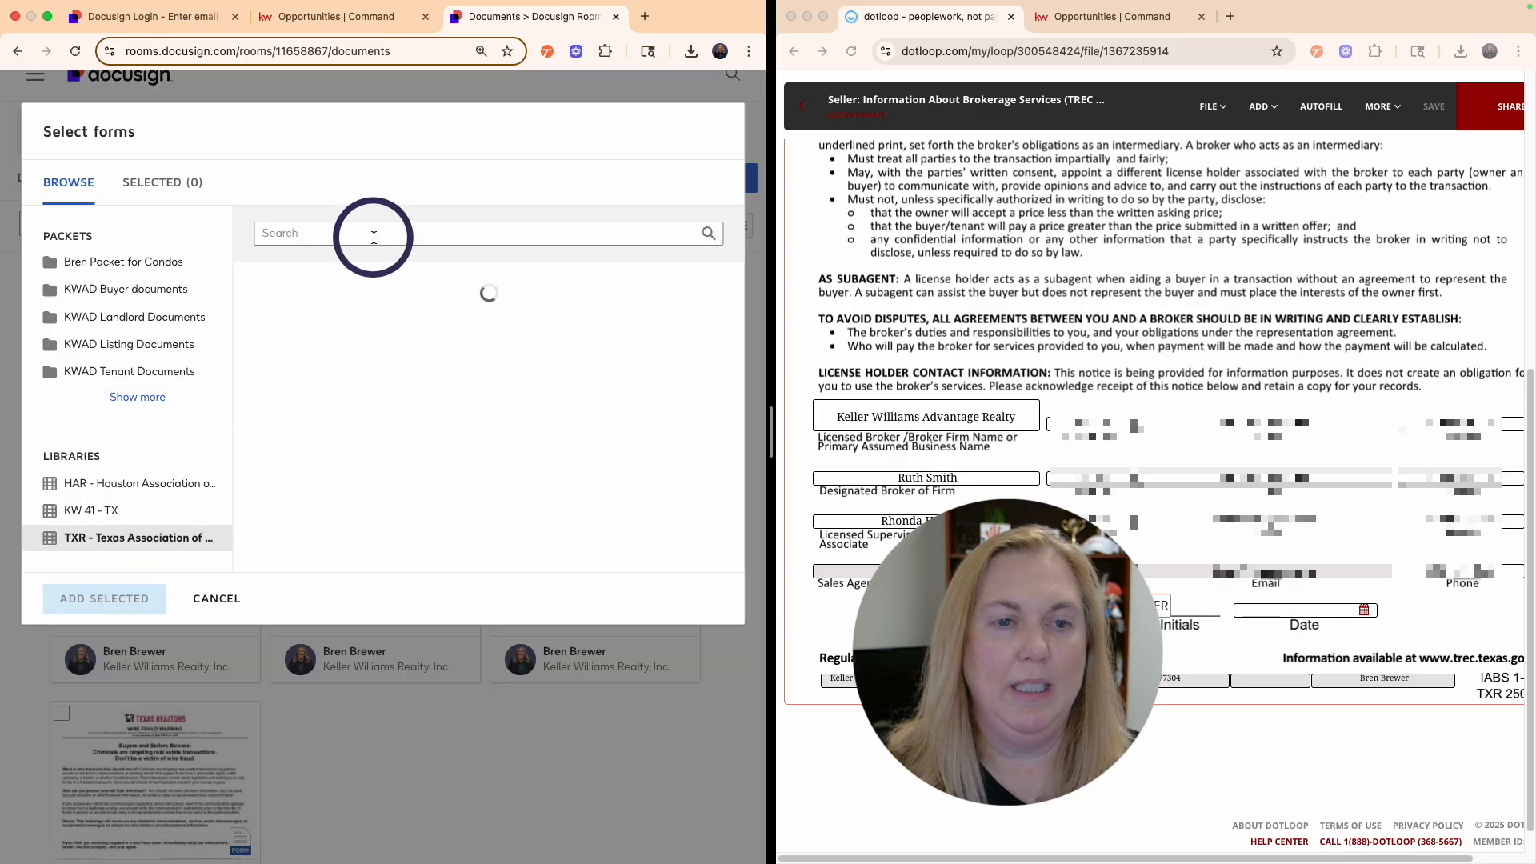
{"action": "left_click", "coordinate": [371, 235]}
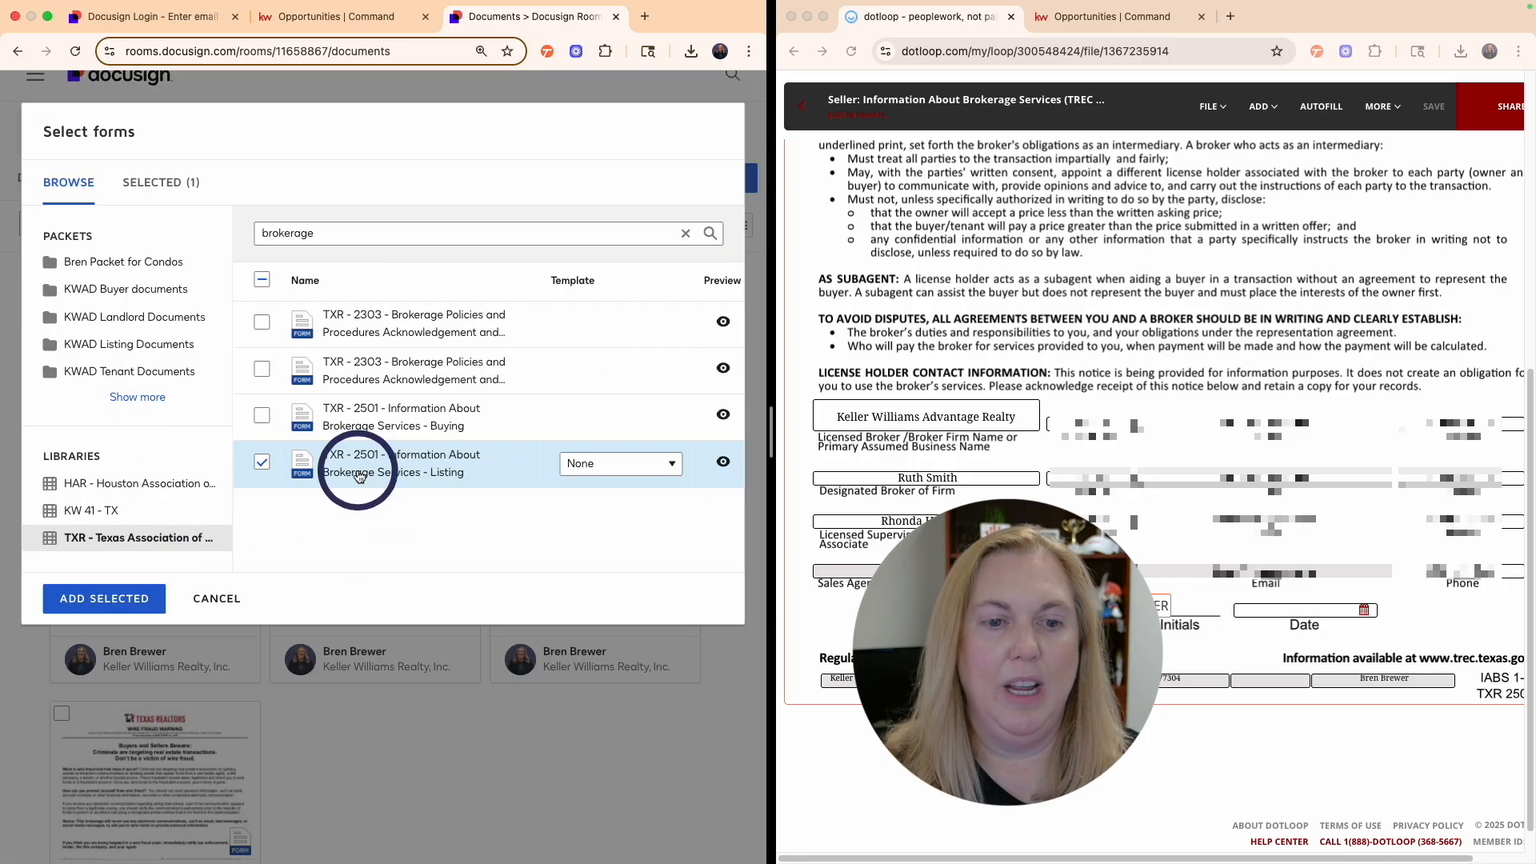
{"action": "left_click", "coordinate": [92, 601]}
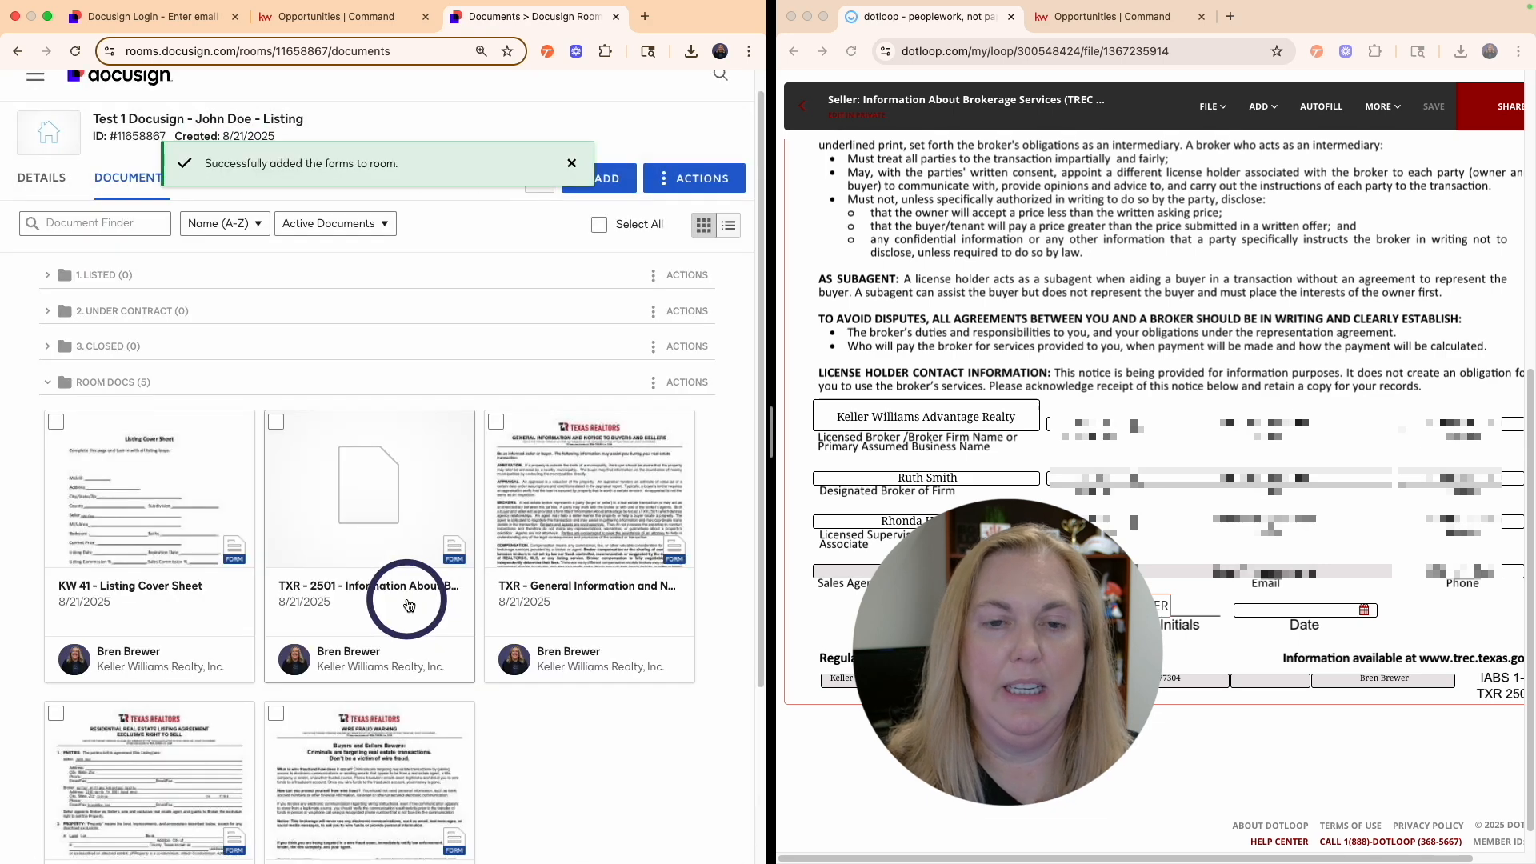
{"action": "scroll", "coordinate": [364, 611], "scroll_direction": "down", "scroll_amount": 1}
- Enter the designated broker and licensed supervisor names on TXR 2501, then save and close it
{"action": "left_click", "coordinate": [365, 464]}
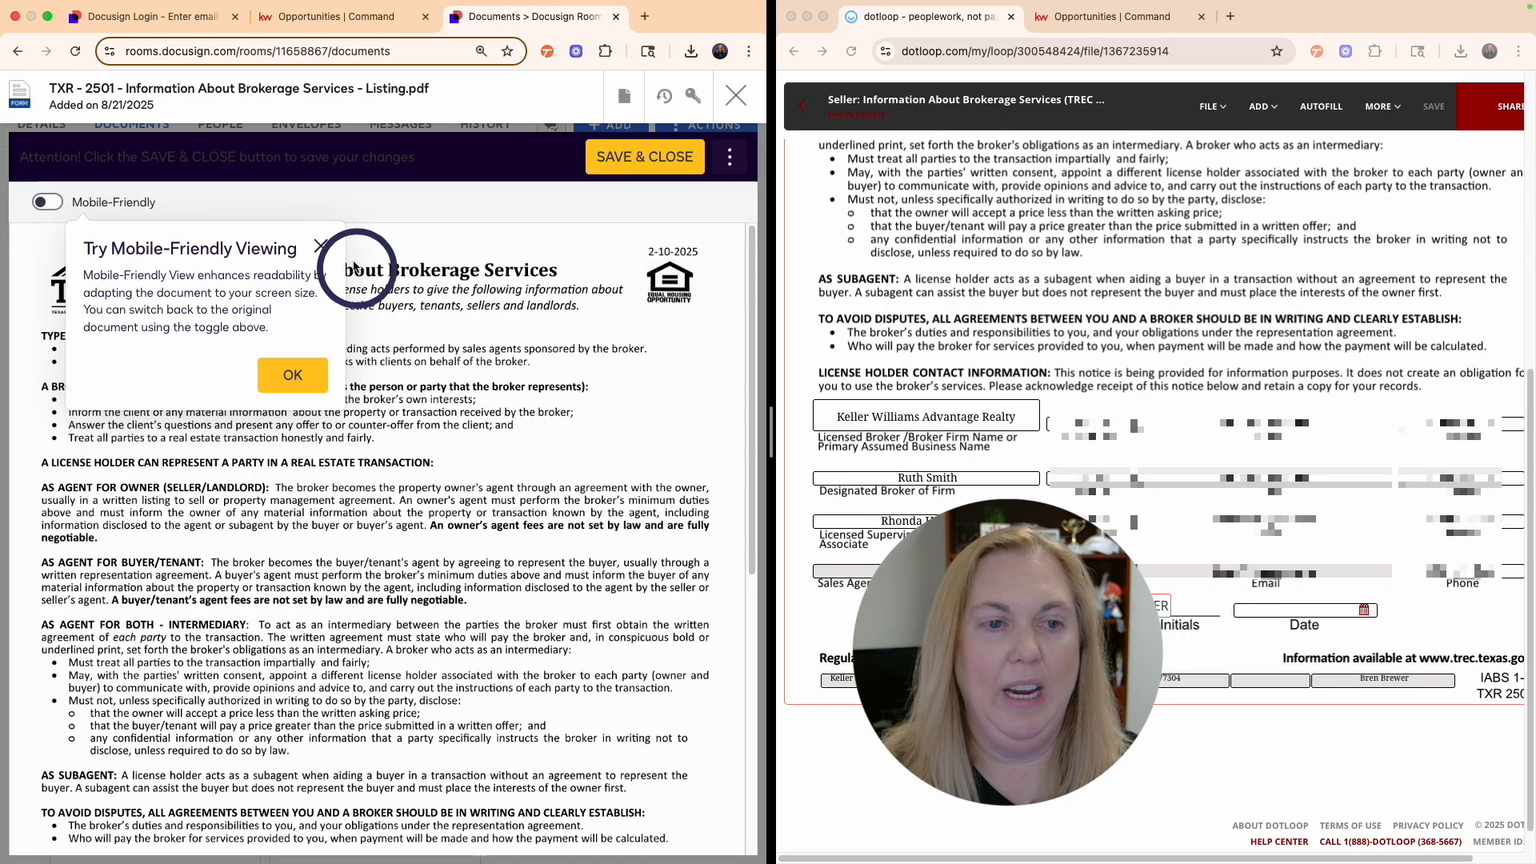
{"action": "left_click", "coordinate": [293, 375]}
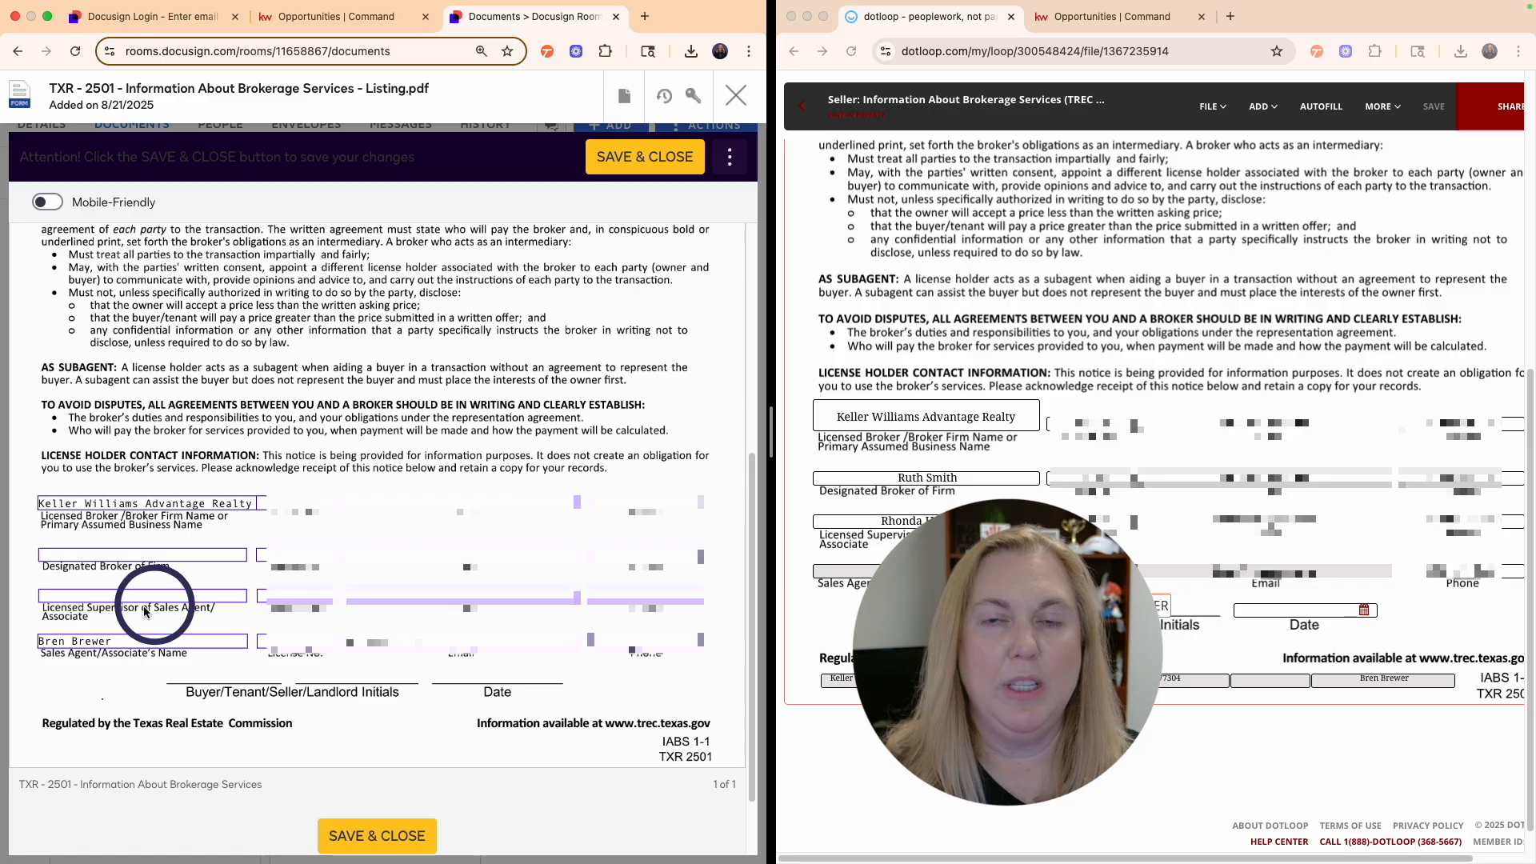
{"action": "left_click", "coordinate": [116, 554]}
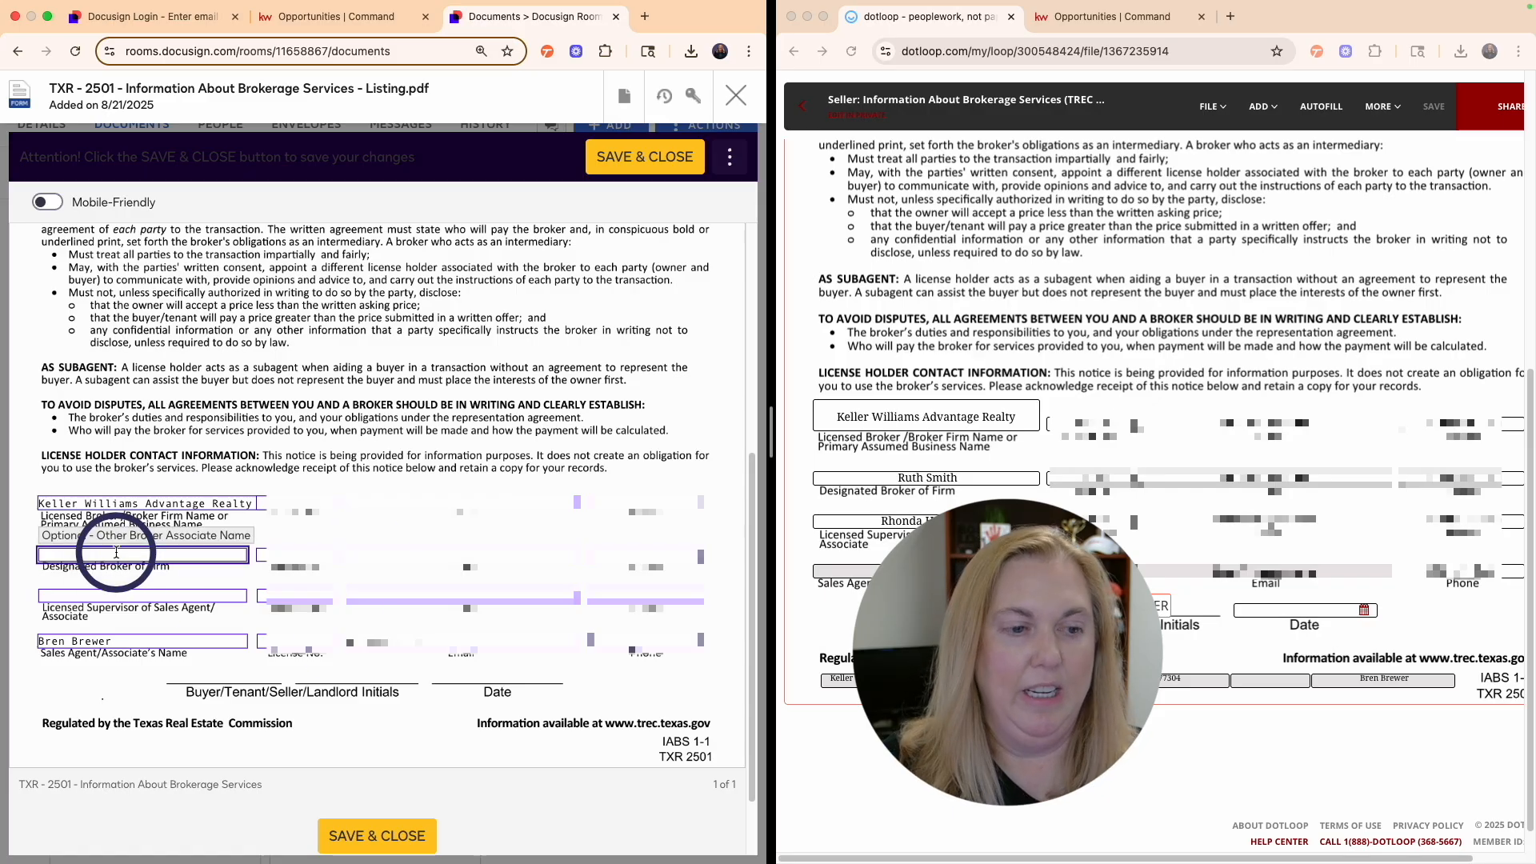
{"action": "left_click", "coordinate": [121, 597]}
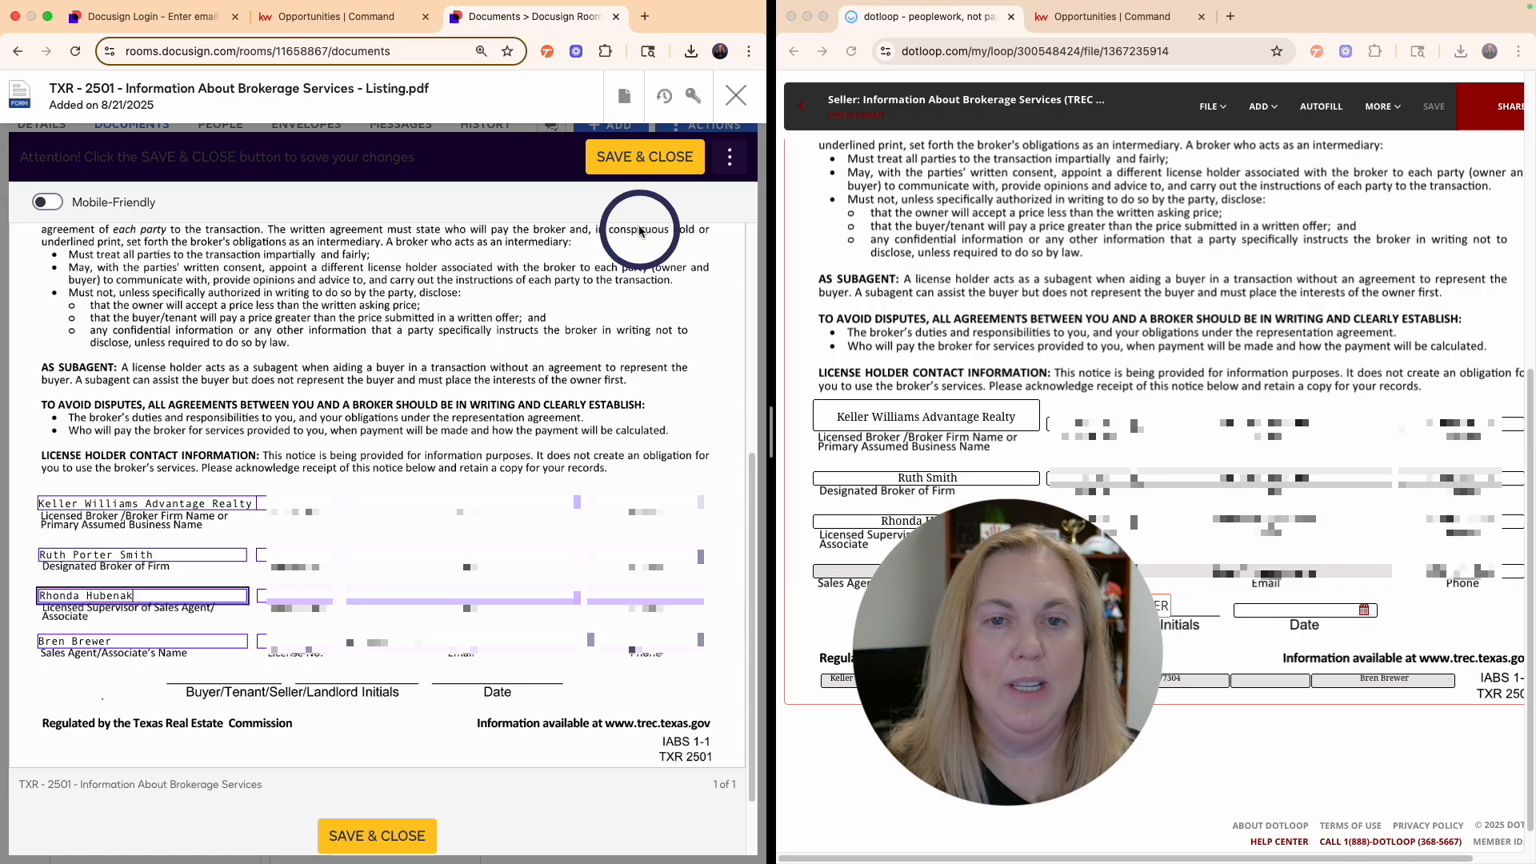
{"action": "left_click", "coordinate": [663, 164]}
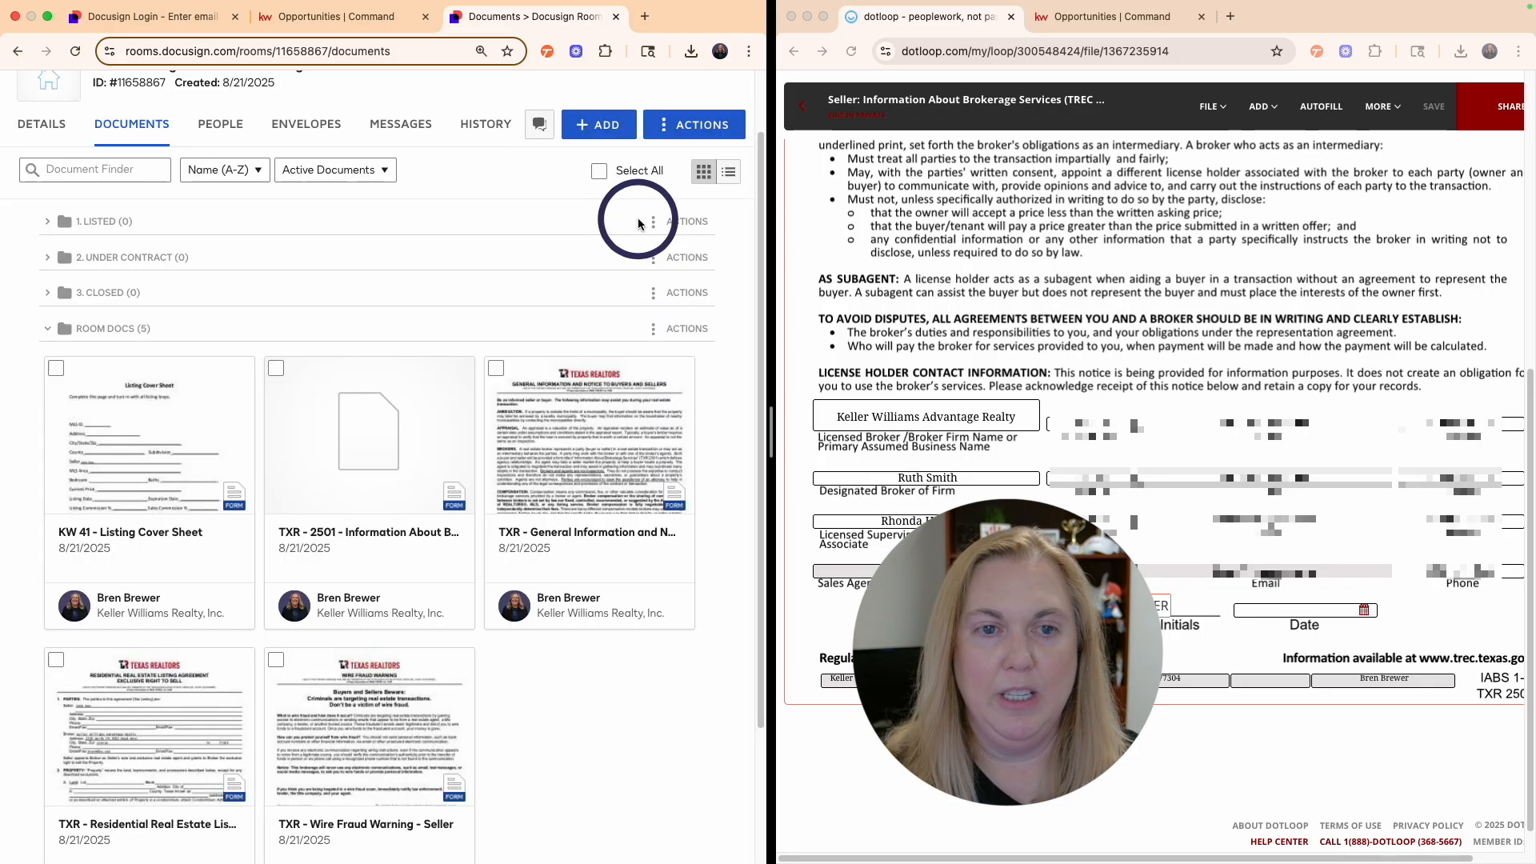
- Close the TXR 2501 form and return to the Test 1 room's documents list
{"action": "scroll", "coordinate": [400, 528], "scroll_direction": "down", "scroll_amount": 3}
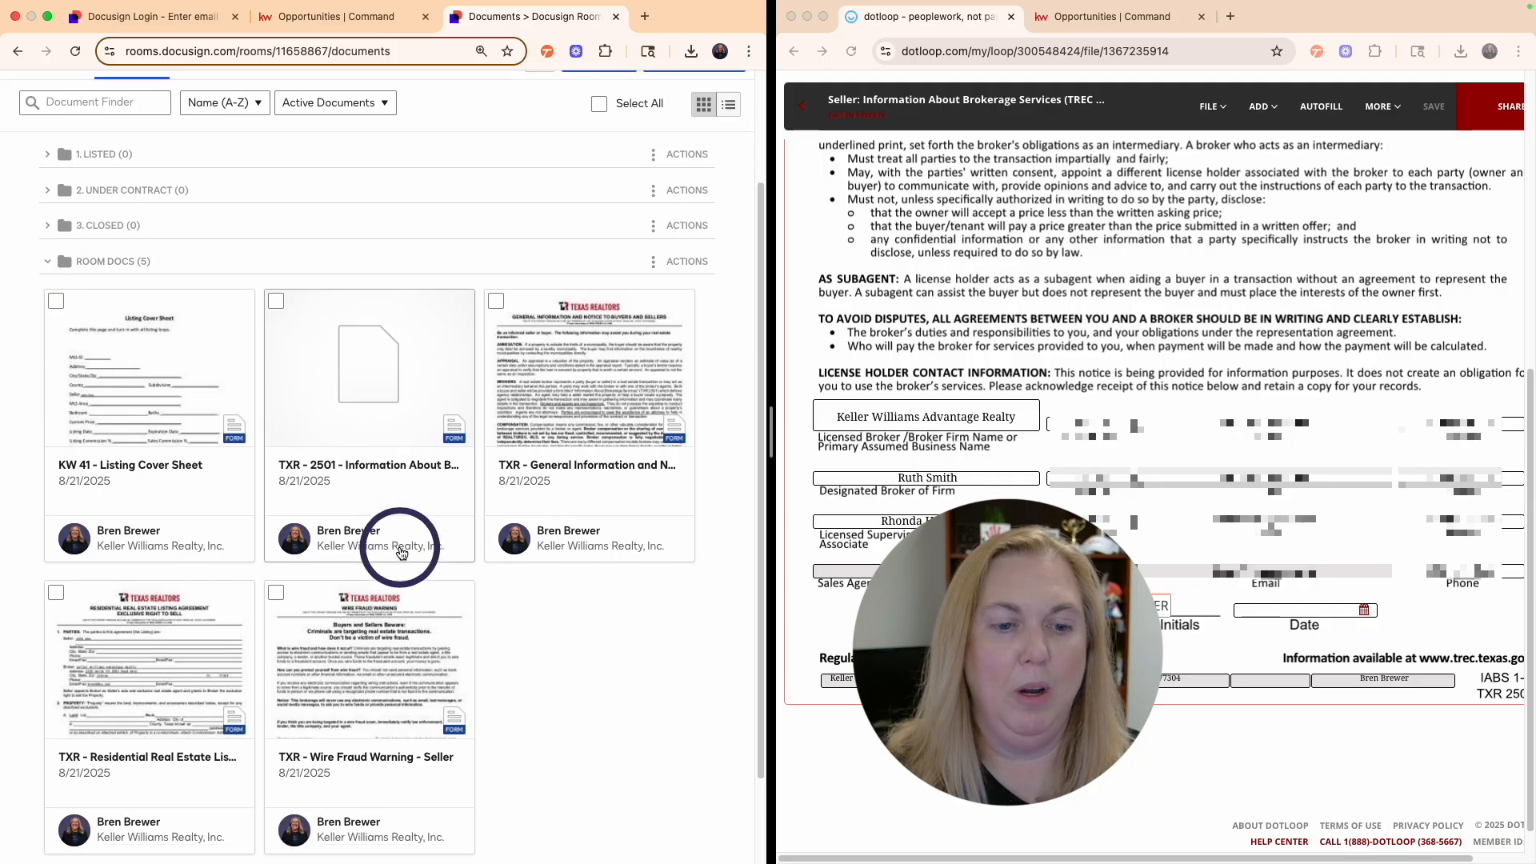
{"action": "left_click", "coordinate": [813, 115]}
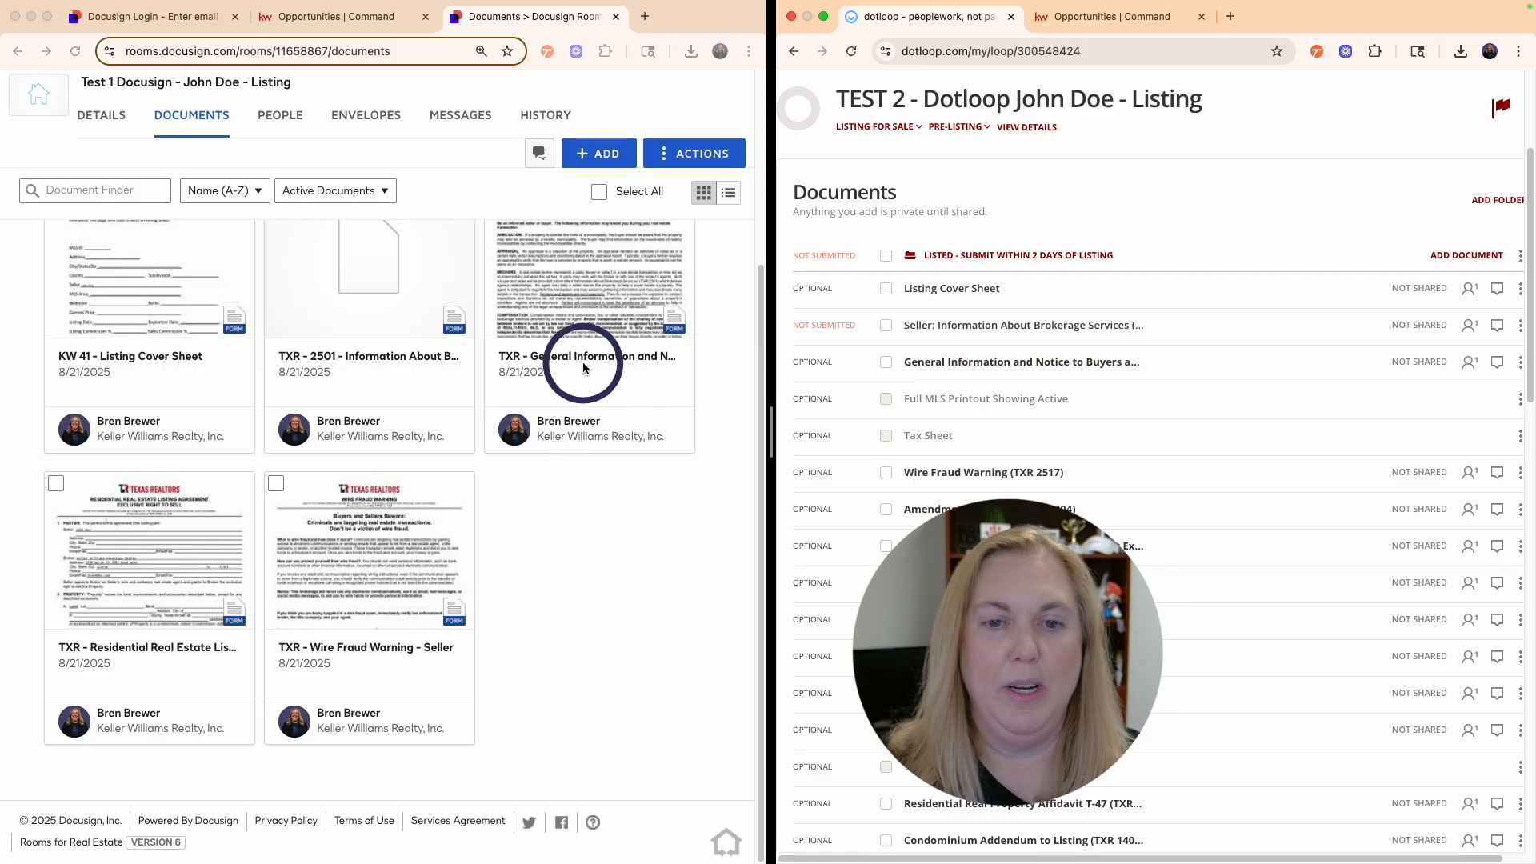
{"action": "scroll", "coordinate": [905, 439], "scroll_direction": "down", "scroll_amount": 1}
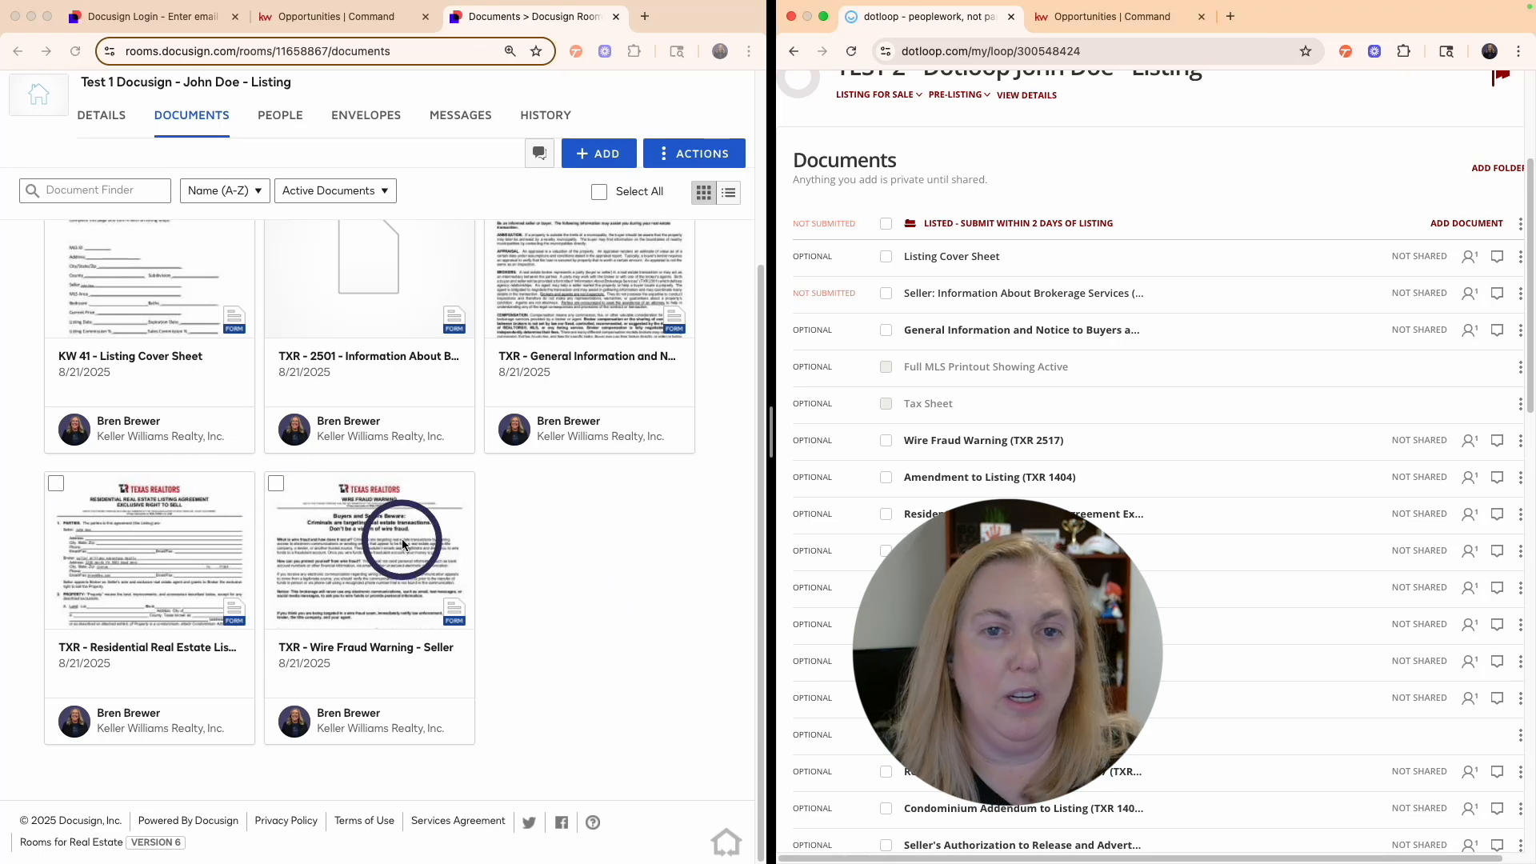
{"action": "scroll", "coordinate": [515, 415], "scroll_direction": "up", "scroll_amount": 2}
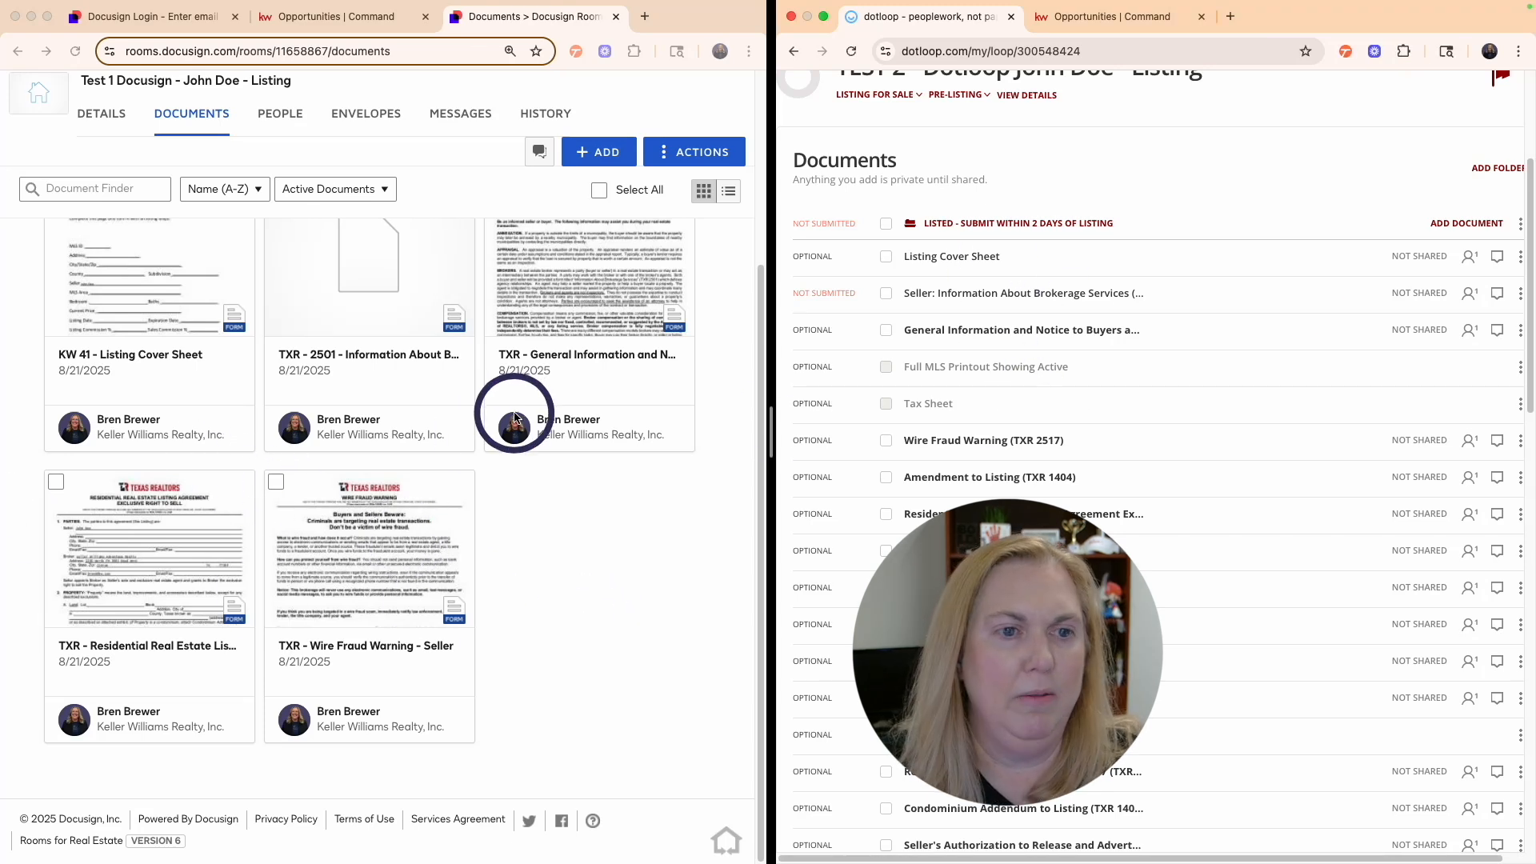
{"action": "scroll", "coordinate": [514, 417], "scroll_direction": "up", "scroll_amount": 3}
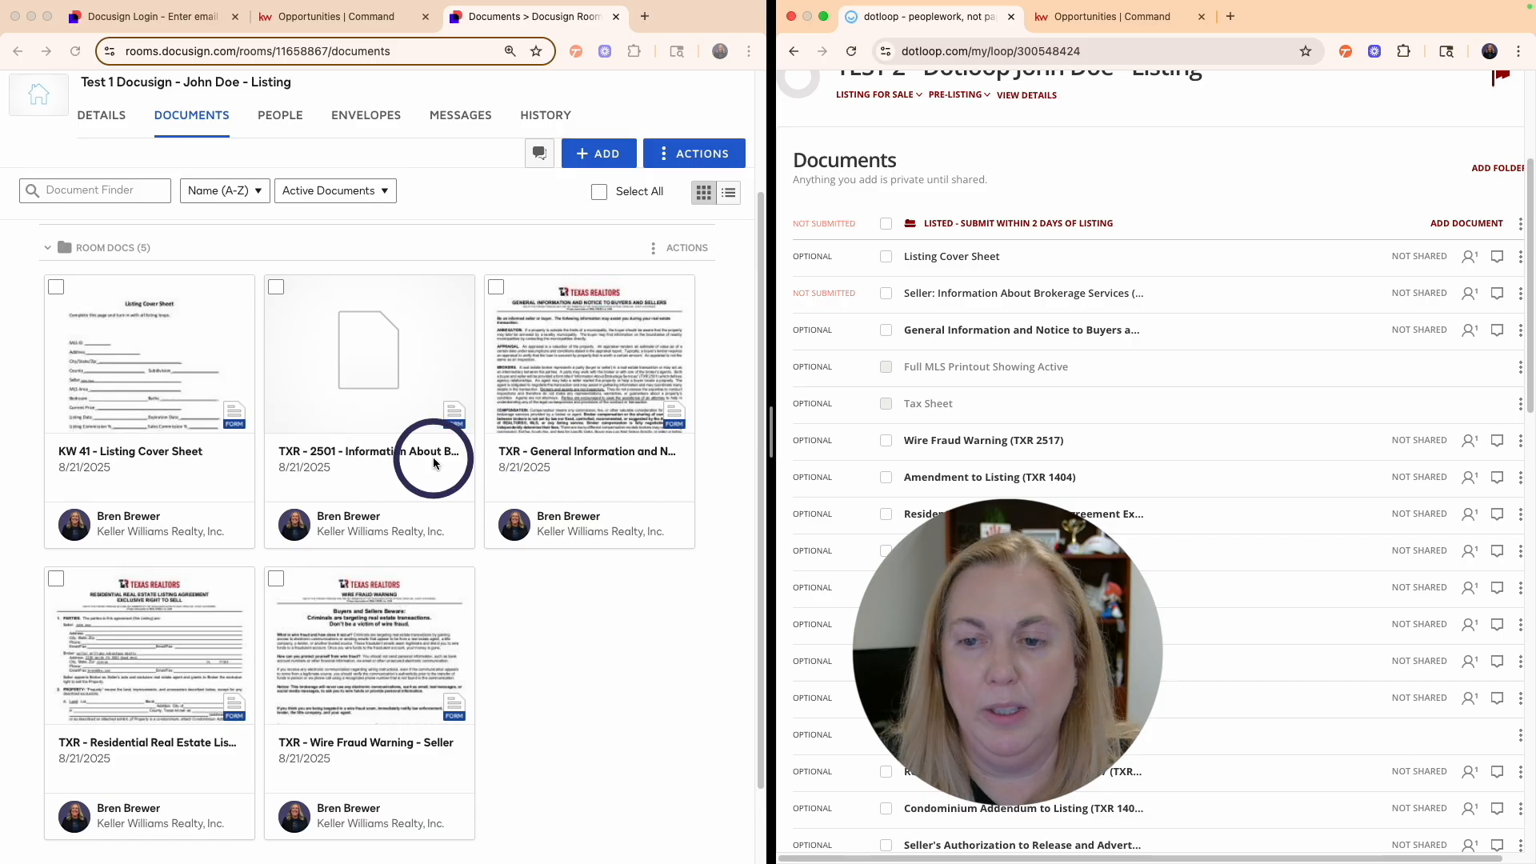
{"action": "scroll", "coordinate": [434, 462], "scroll_direction": "up", "scroll_amount": 3}
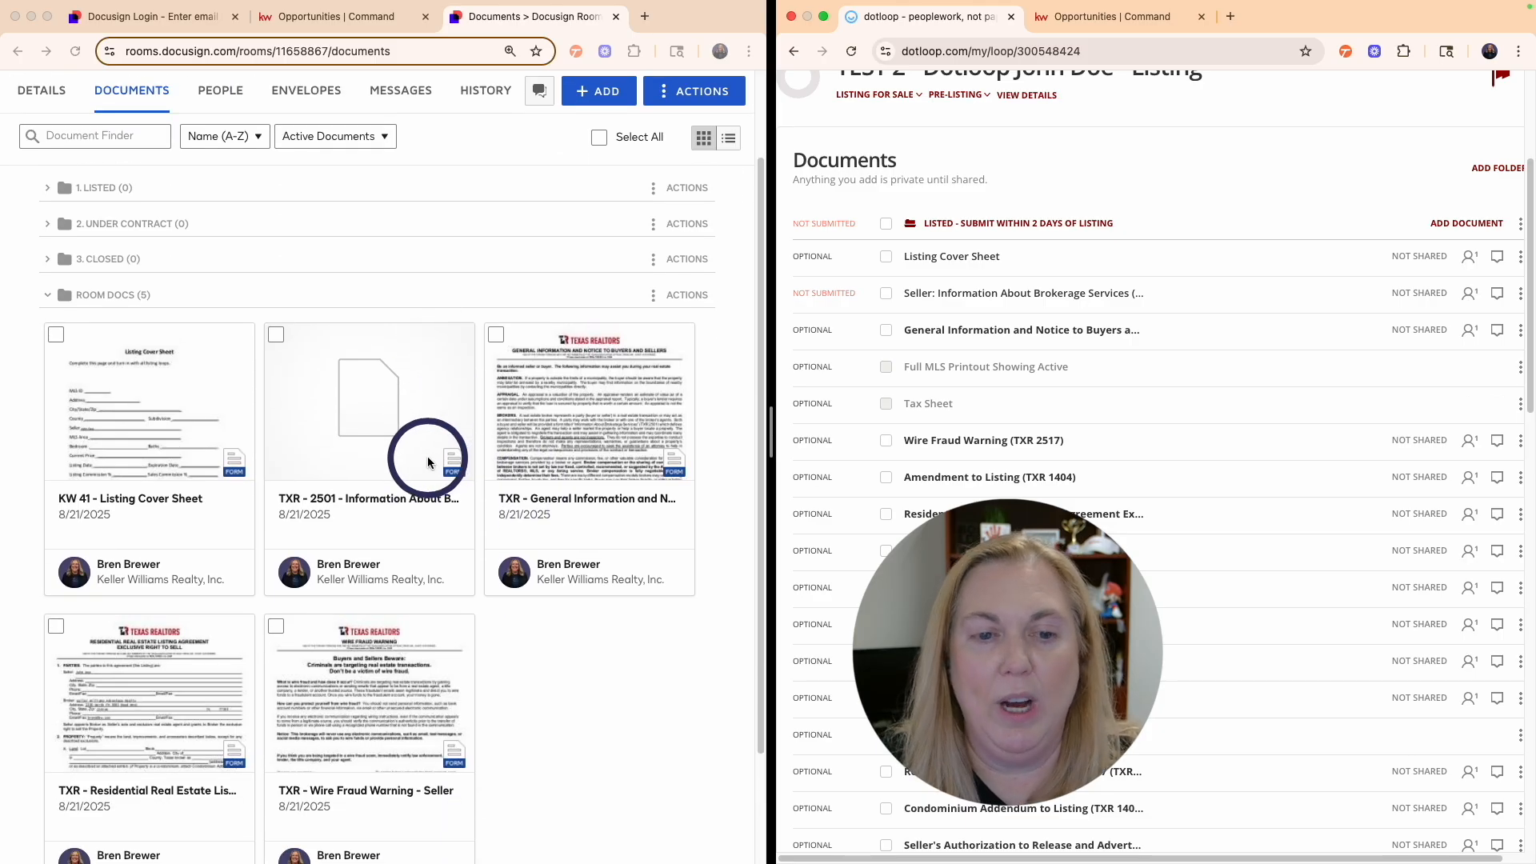
- Select the TXR 2501, General Information, Residential Listing Agreement and Wire Fraud Warning forms
{"action": "left_click", "coordinate": [275, 336]}
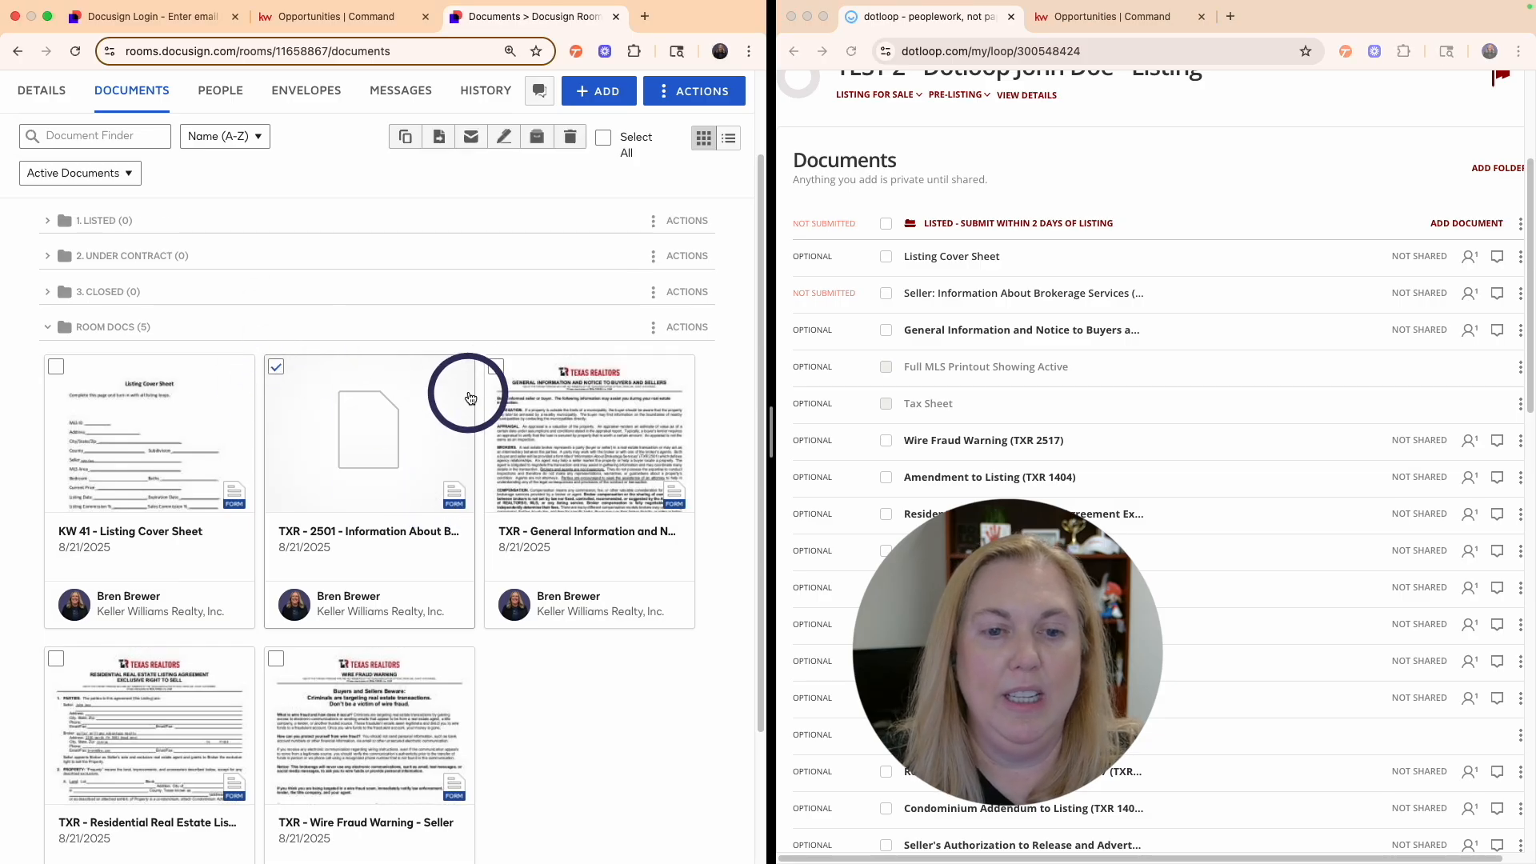
{"action": "left_click", "coordinate": [496, 368]}
{"action": "left_click", "coordinate": [56, 657]}
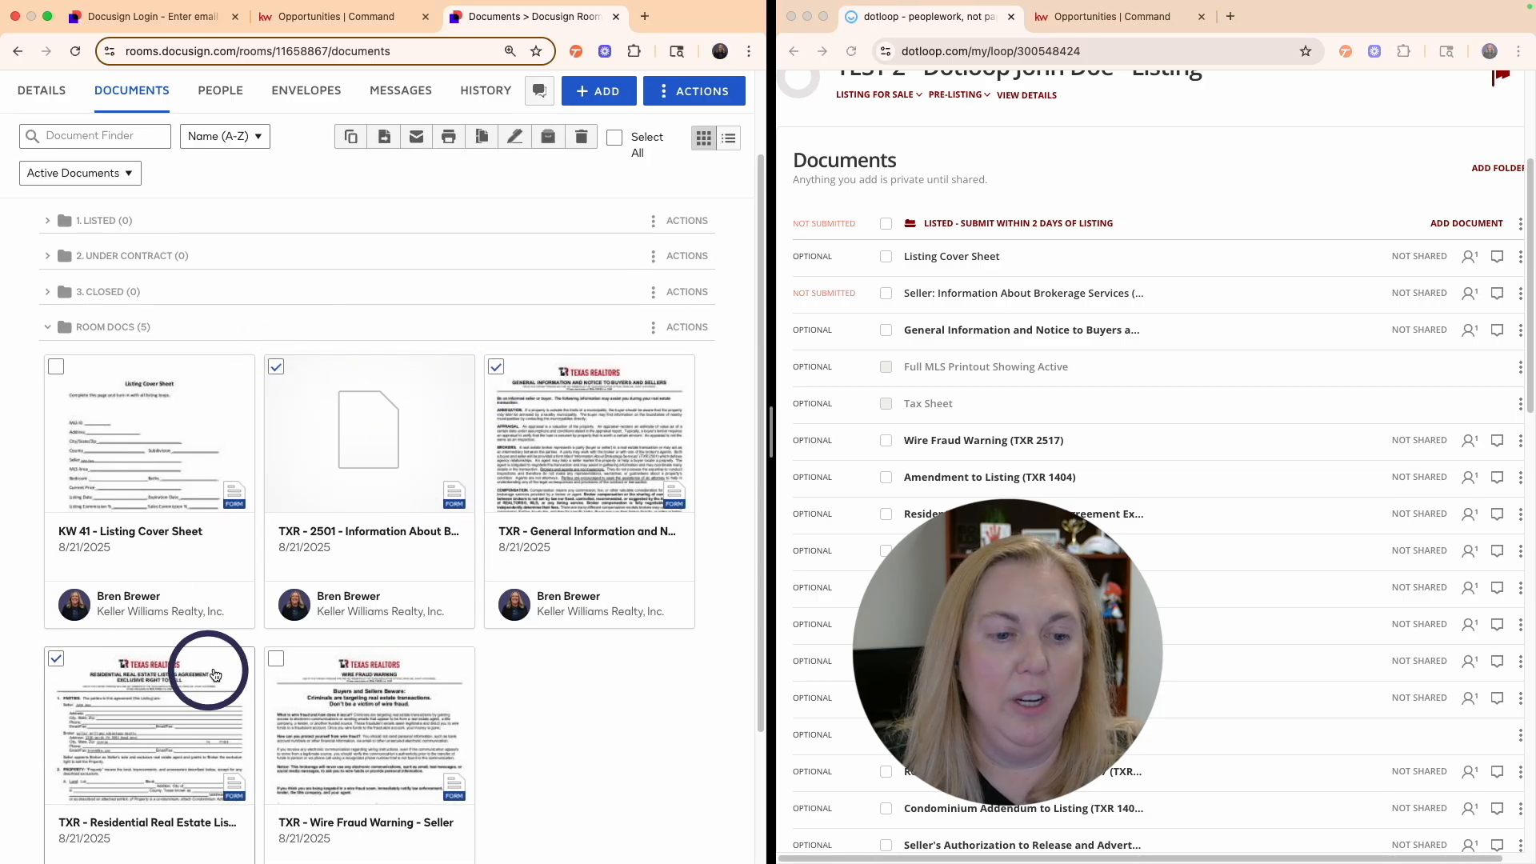
{"action": "left_click", "coordinate": [276, 661]}
{"action": "scroll", "coordinate": [354, 214], "scroll_direction": "down", "scroll_amount": 1}
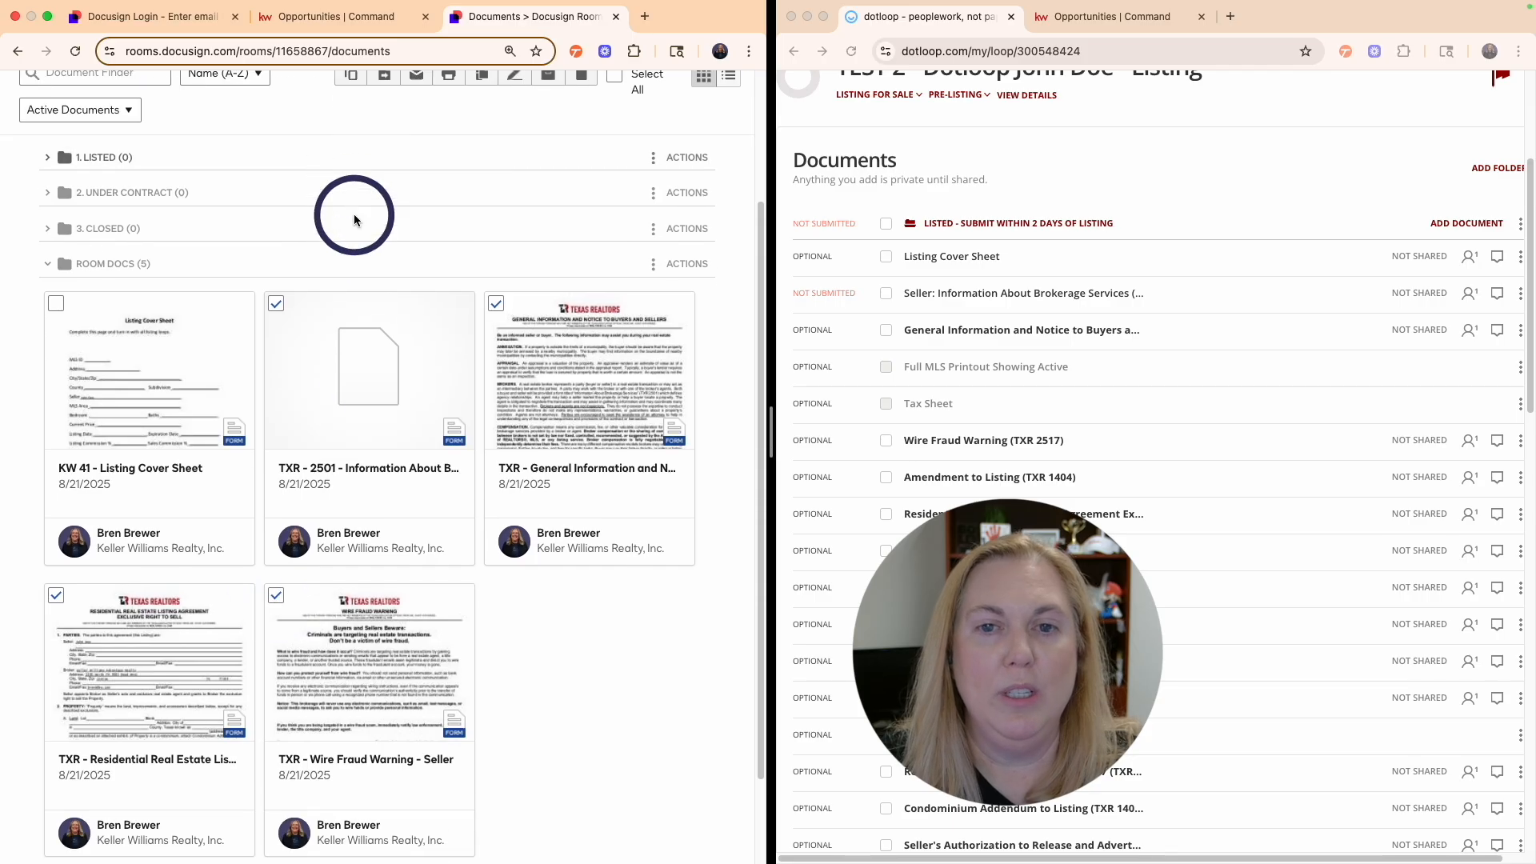
{"action": "scroll", "coordinate": [354, 216], "scroll_direction": "up", "scroll_amount": 3}
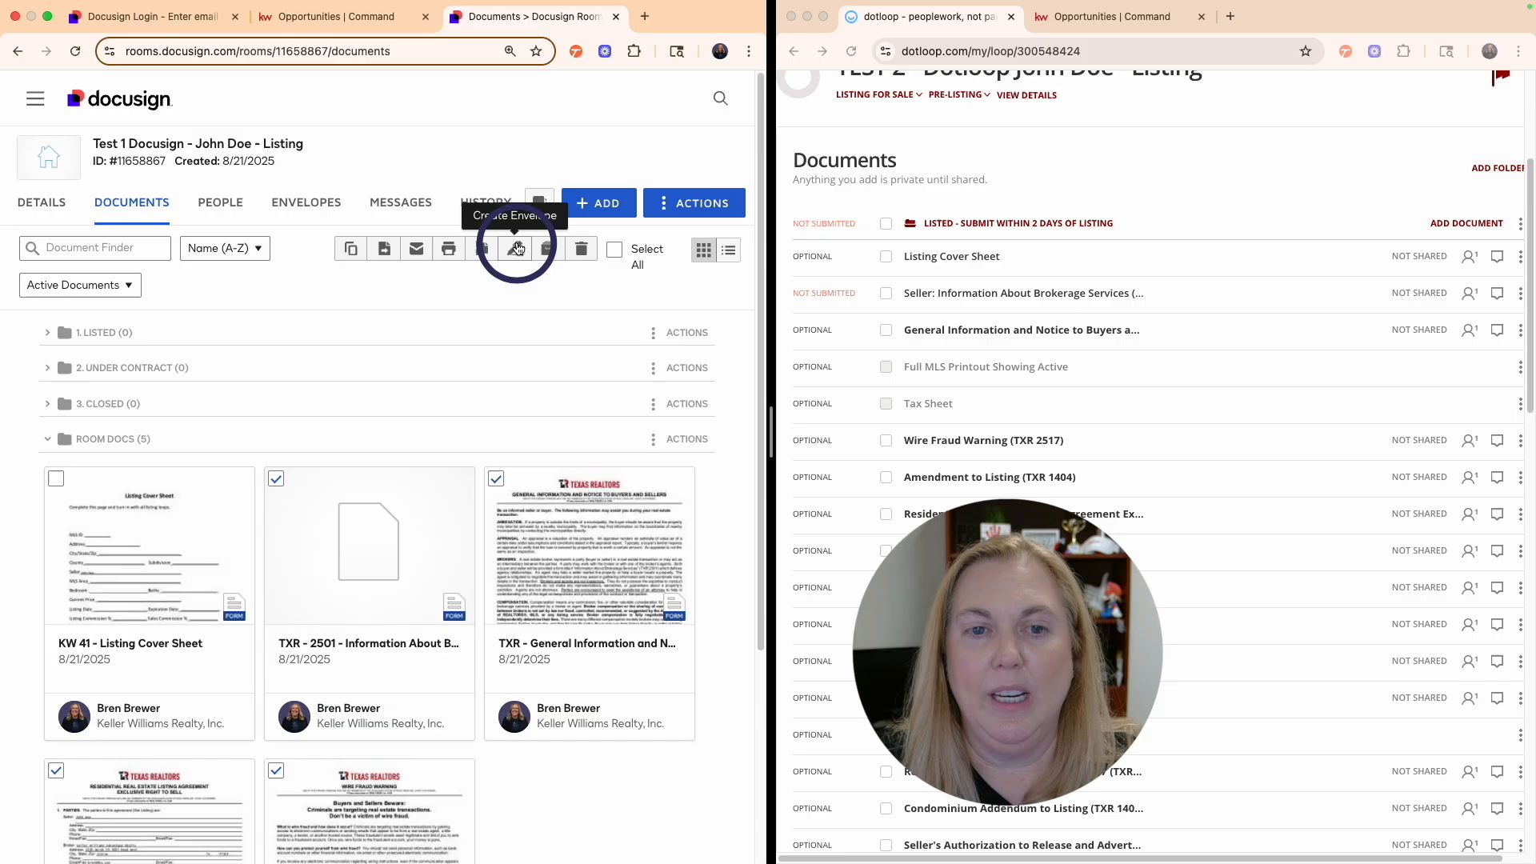
- Create an envelope from the selected TXR forms with Listing Agent and Seller One as recipients
{"action": "left_click", "coordinate": [517, 246]}
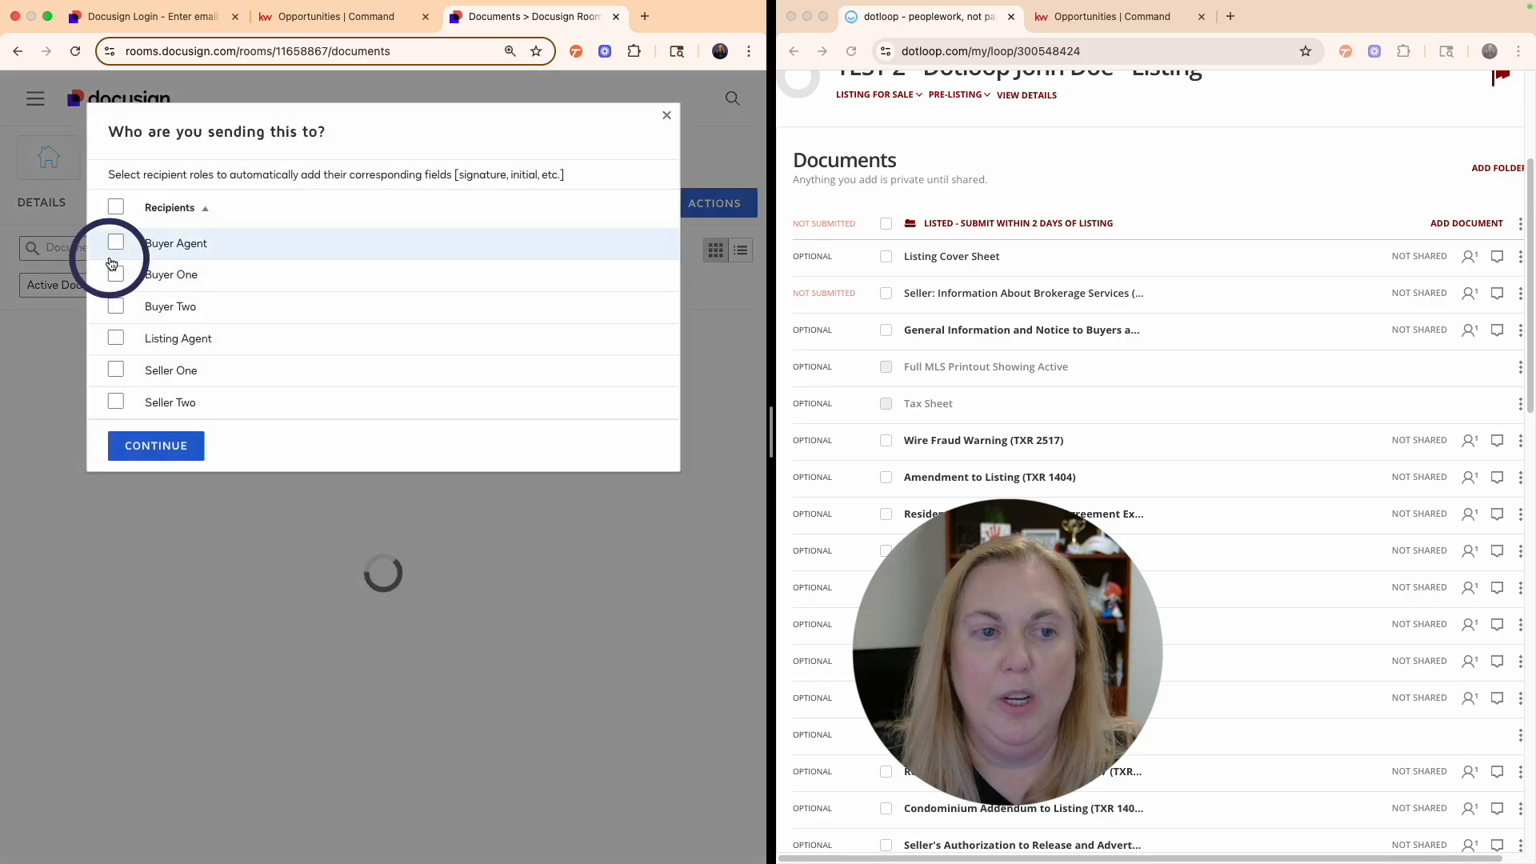
{"action": "left_click", "coordinate": [116, 339]}
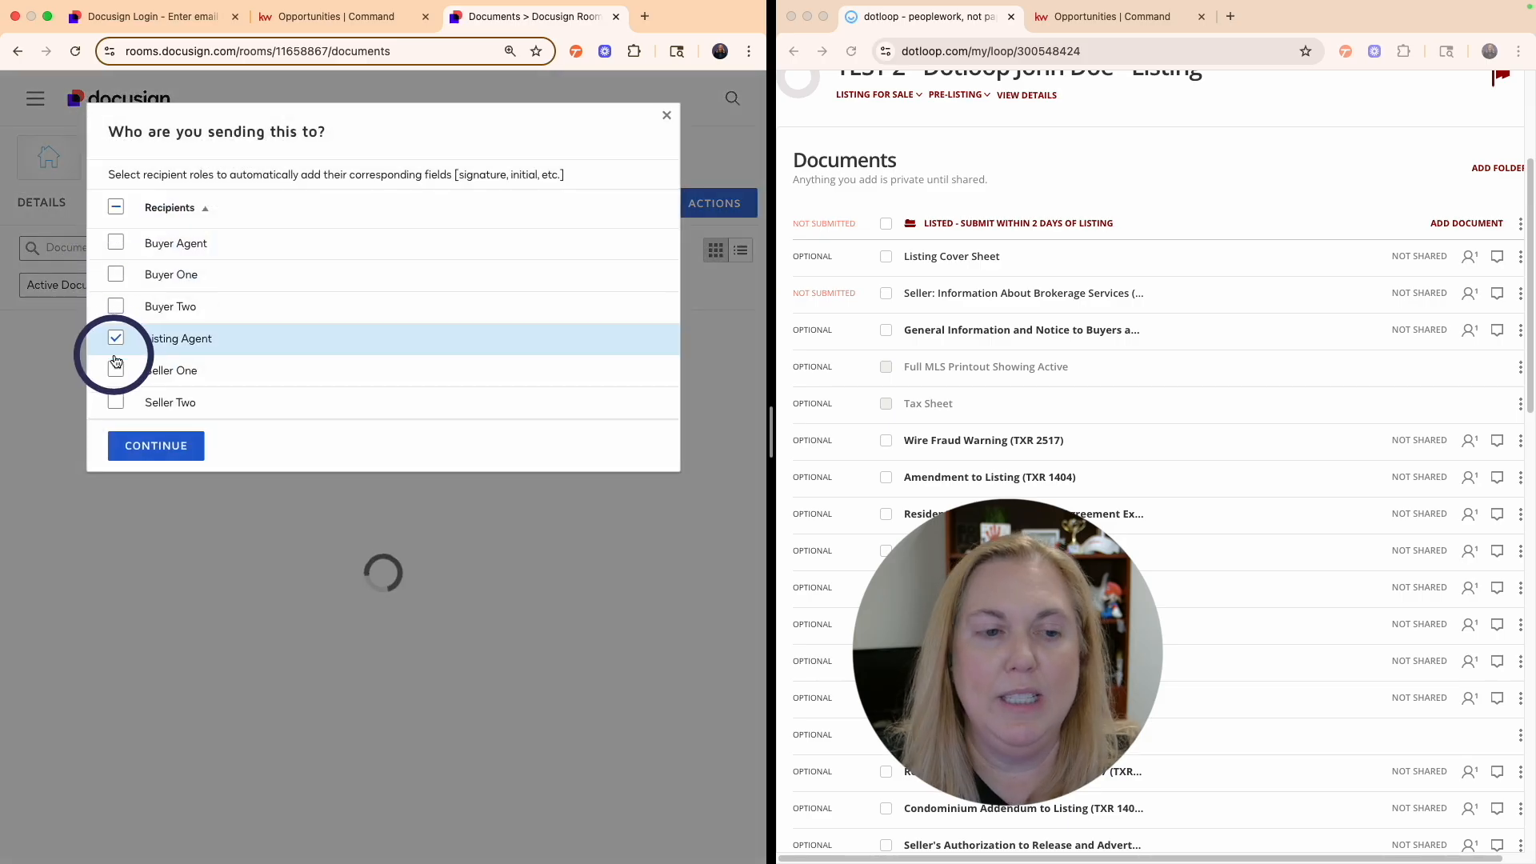
{"action": "left_click", "coordinate": [116, 370]}
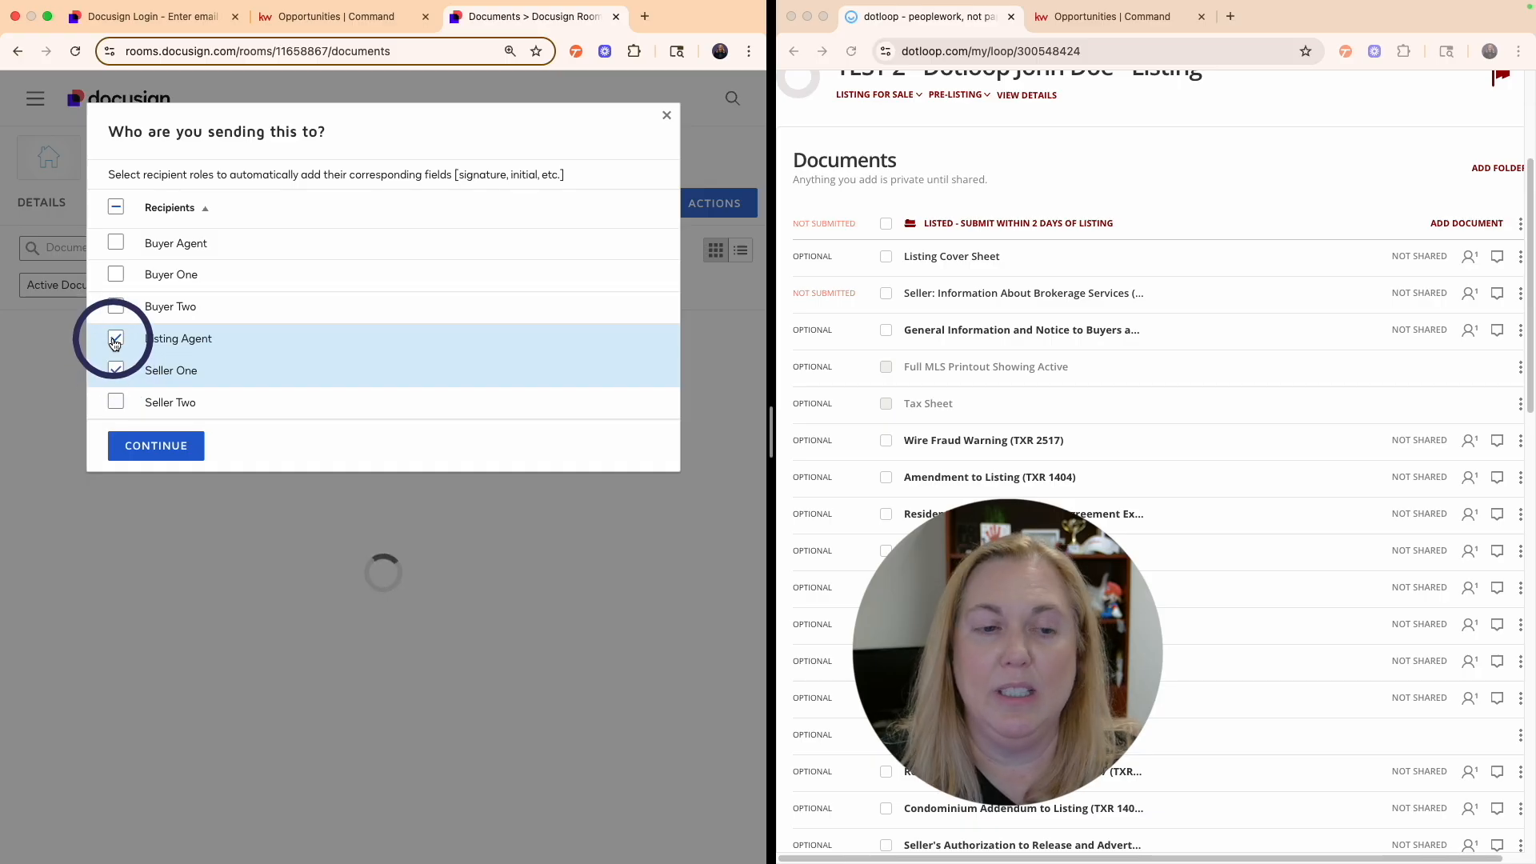
{"action": "left_click", "coordinate": [159, 449]}
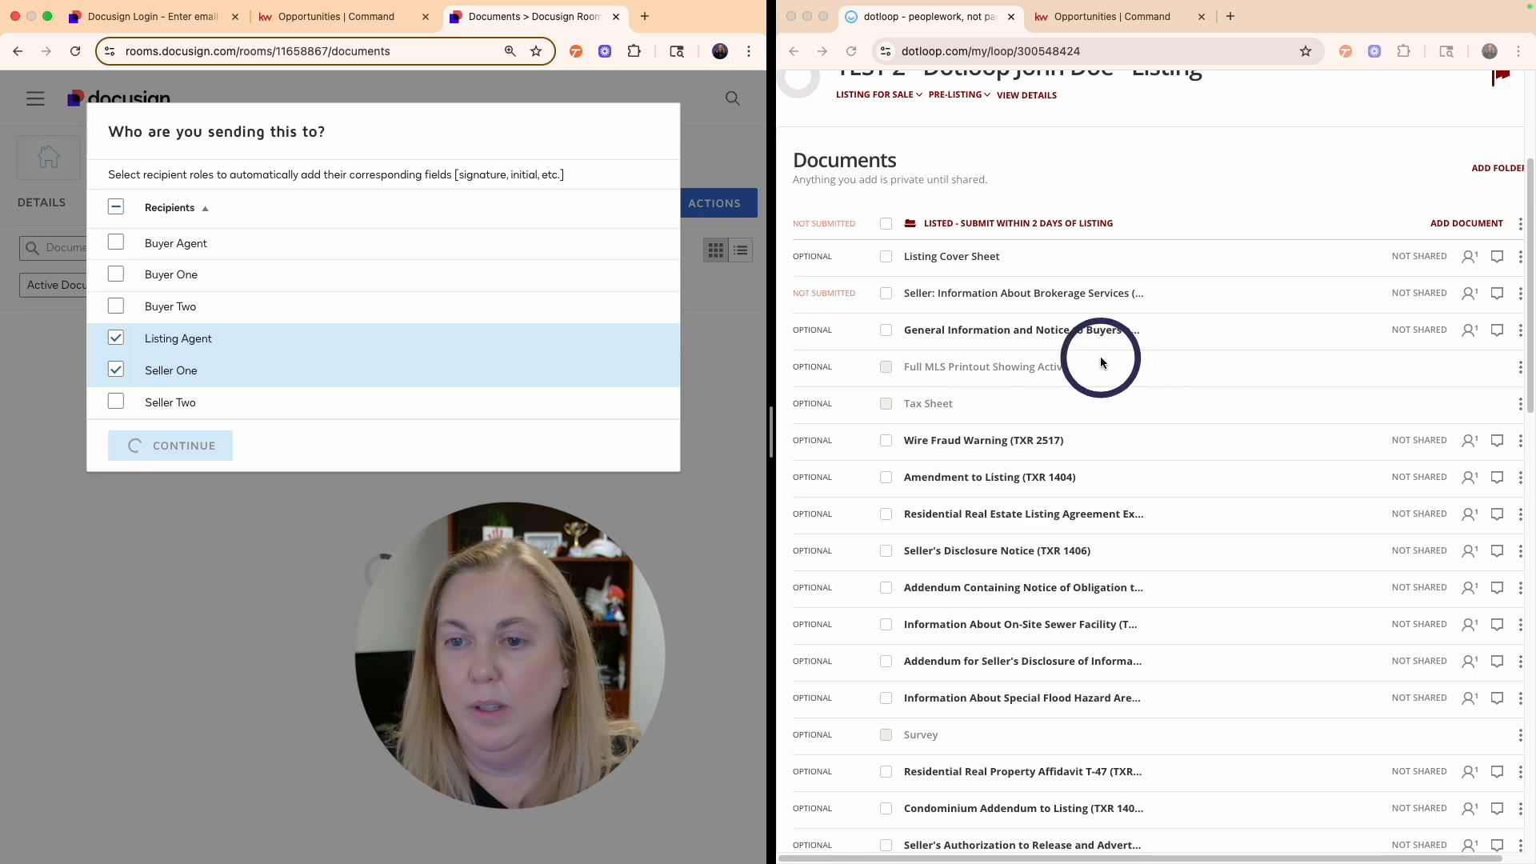
{"action": "scroll", "coordinate": [1032, 300], "scroll_direction": "down", "scroll_amount": 1}
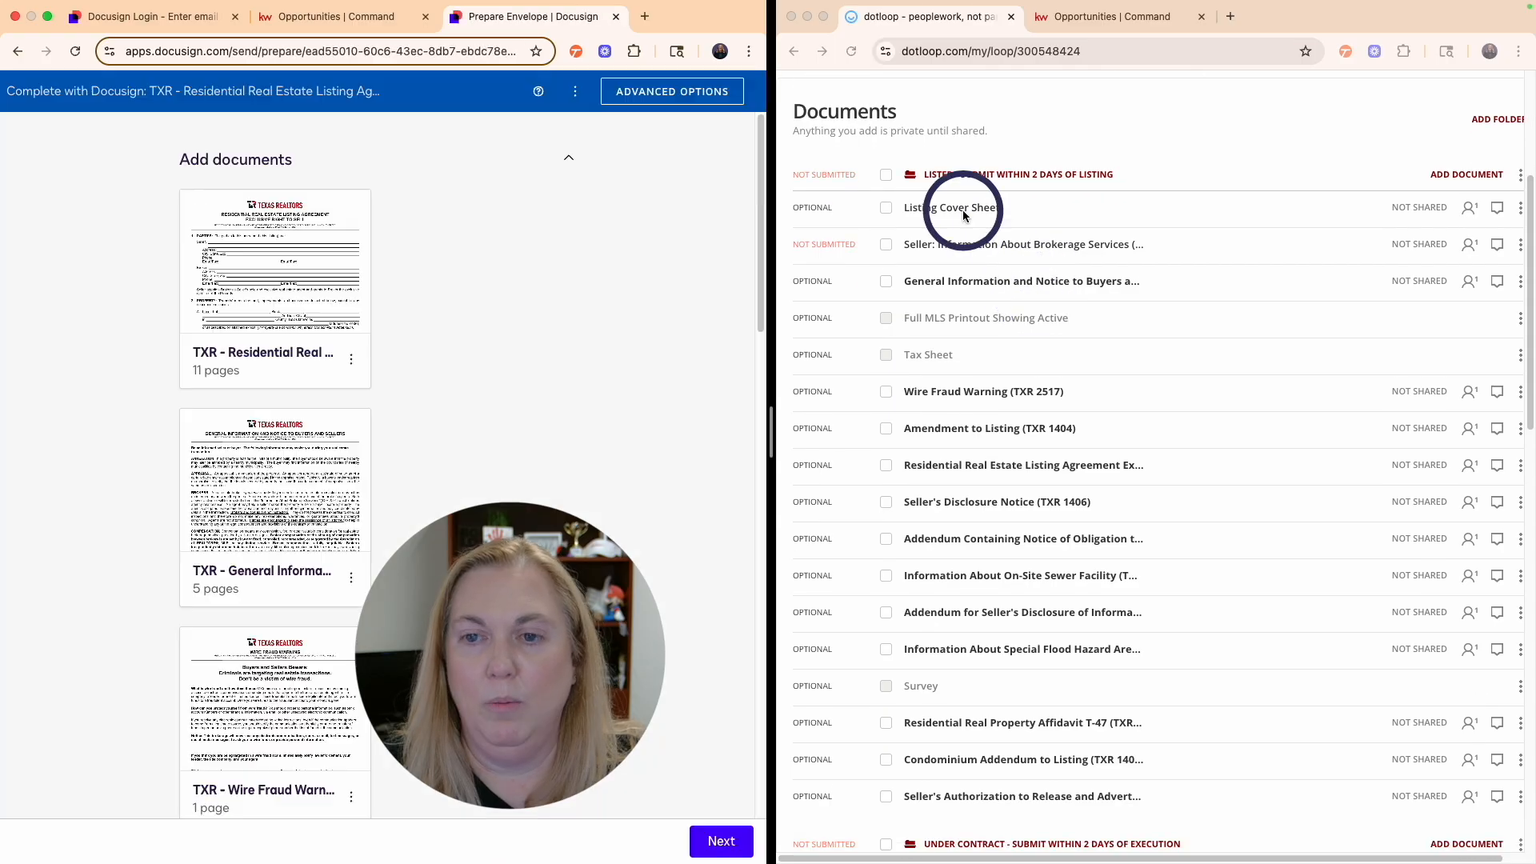
- Share the brokerage services, Wire Fraud Warning (TXR 2517) and listing agreement documents with the seller's e-mail
{"action": "left_click", "coordinate": [886, 247]}
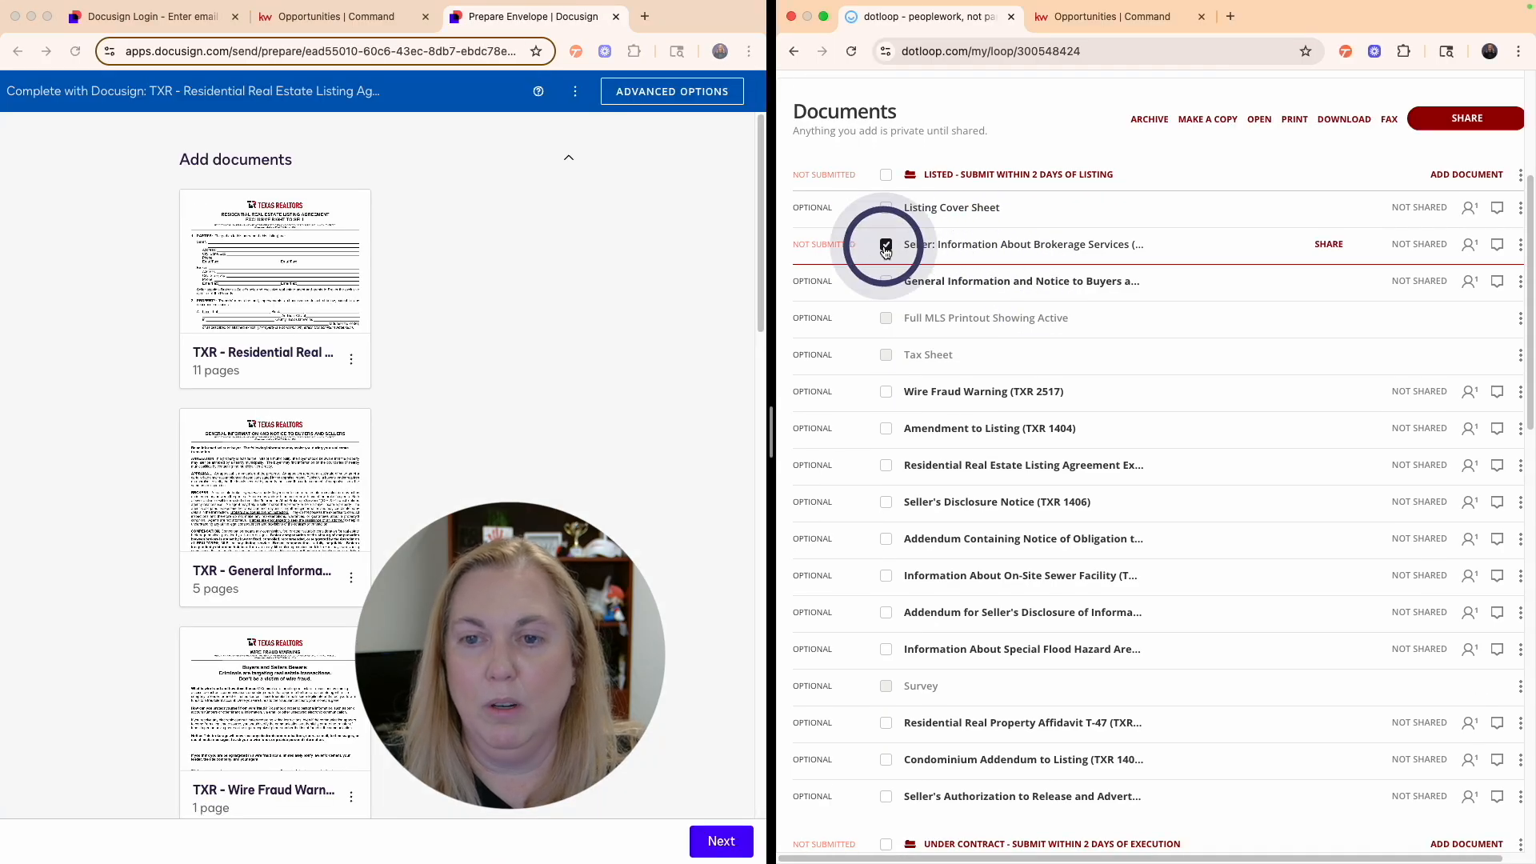
{"action": "left_click", "coordinate": [886, 393]}
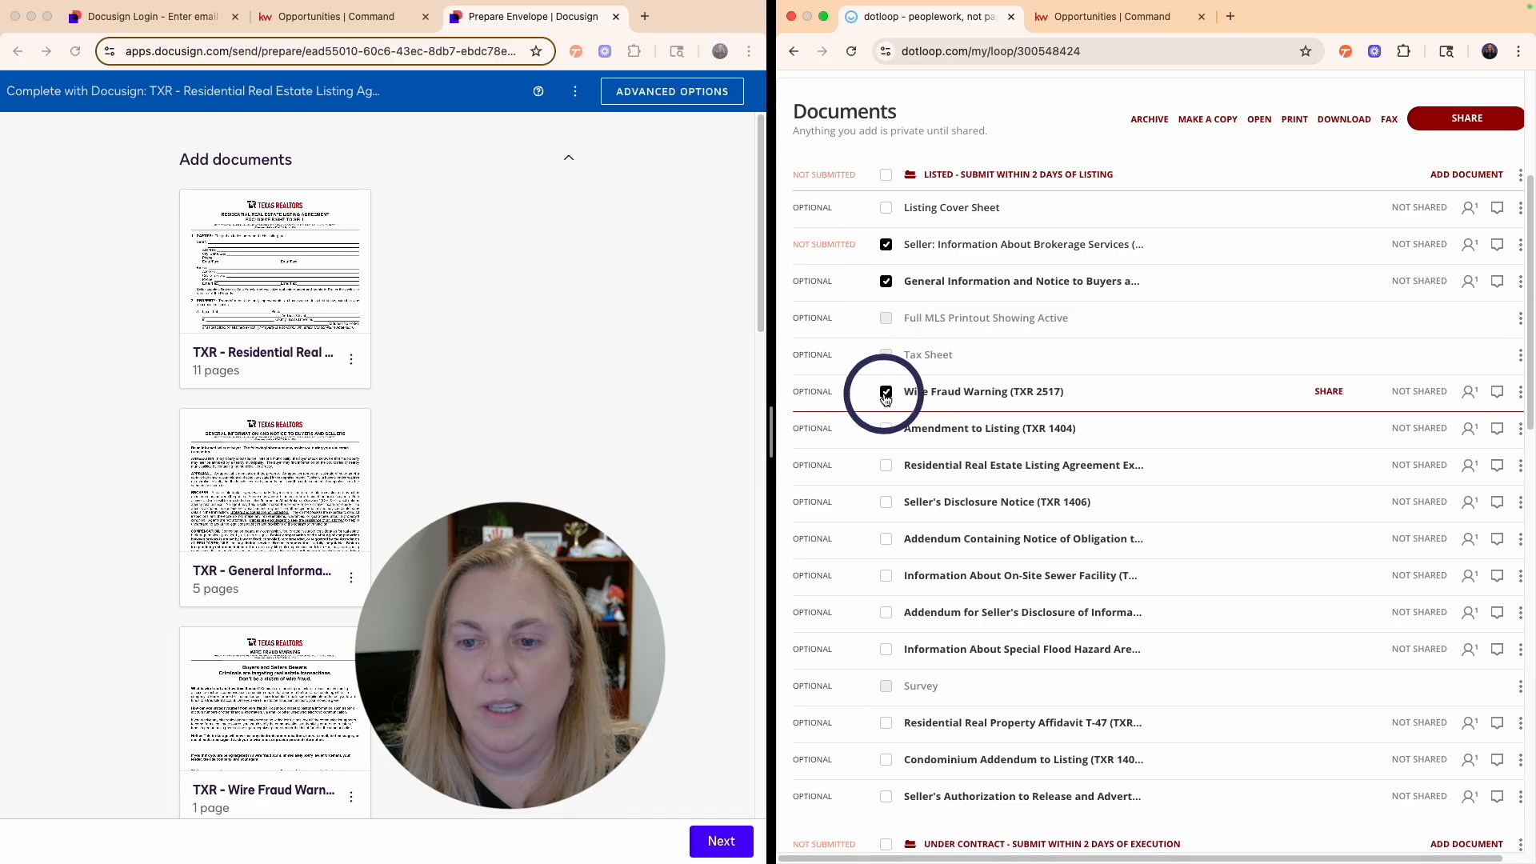
{"action": "left_click", "coordinate": [886, 465]}
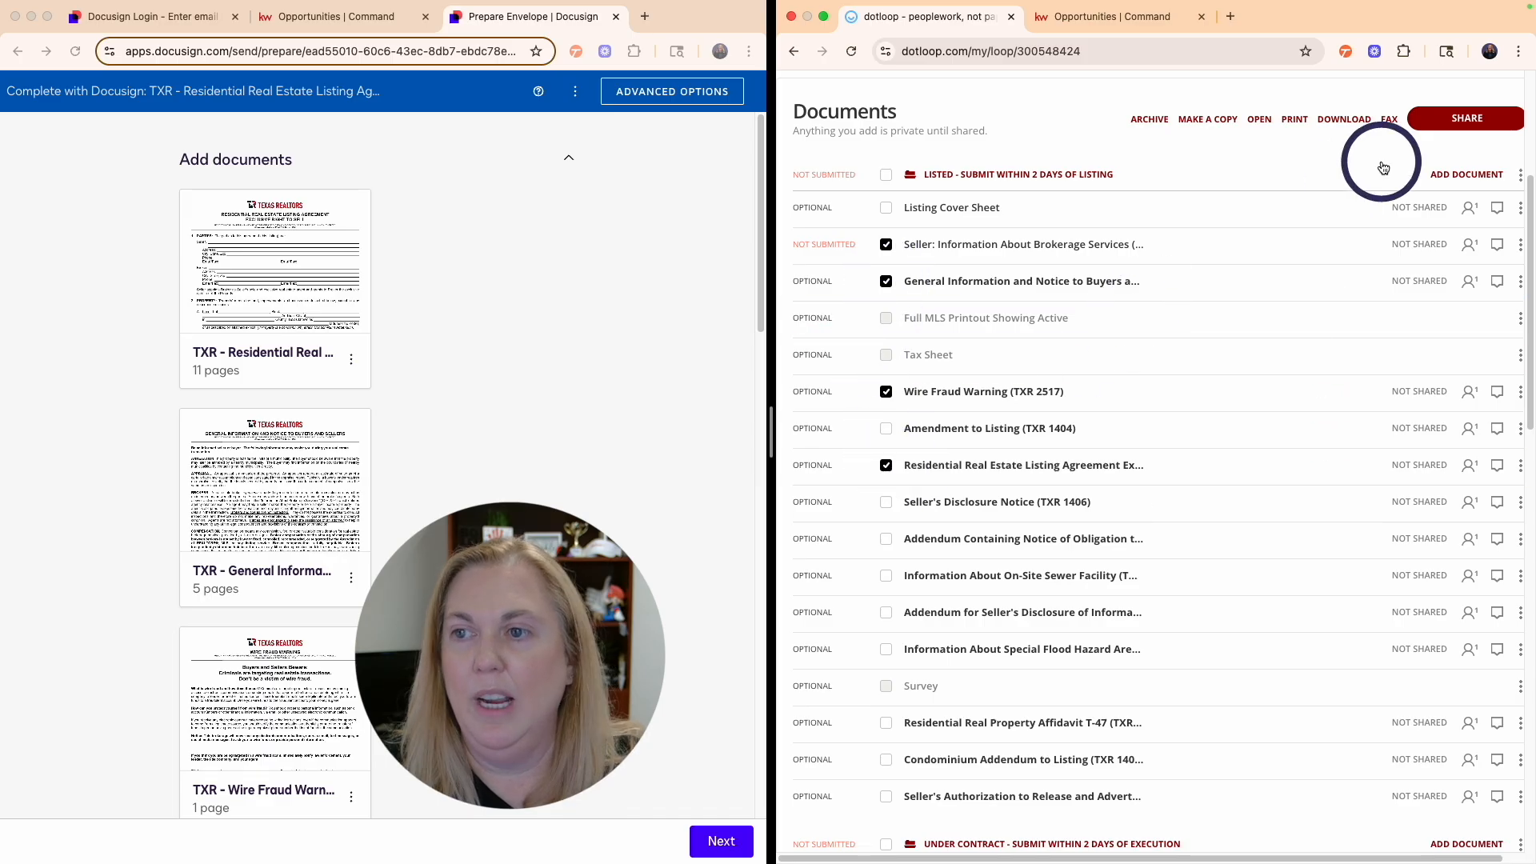
{"action": "left_click", "coordinate": [1445, 120]}
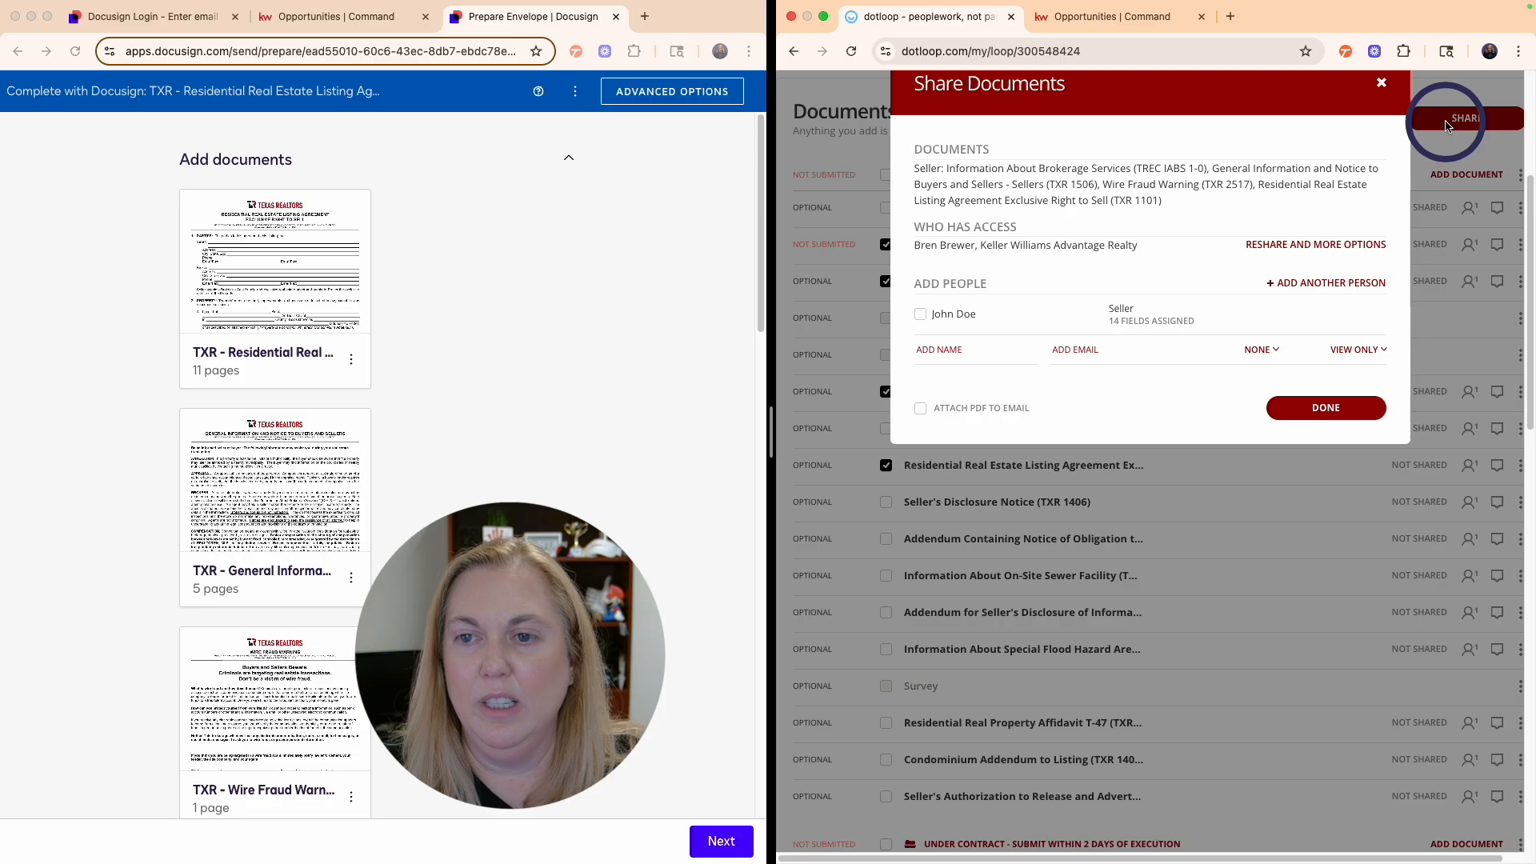
{"action": "left_click", "coordinate": [921, 522]}
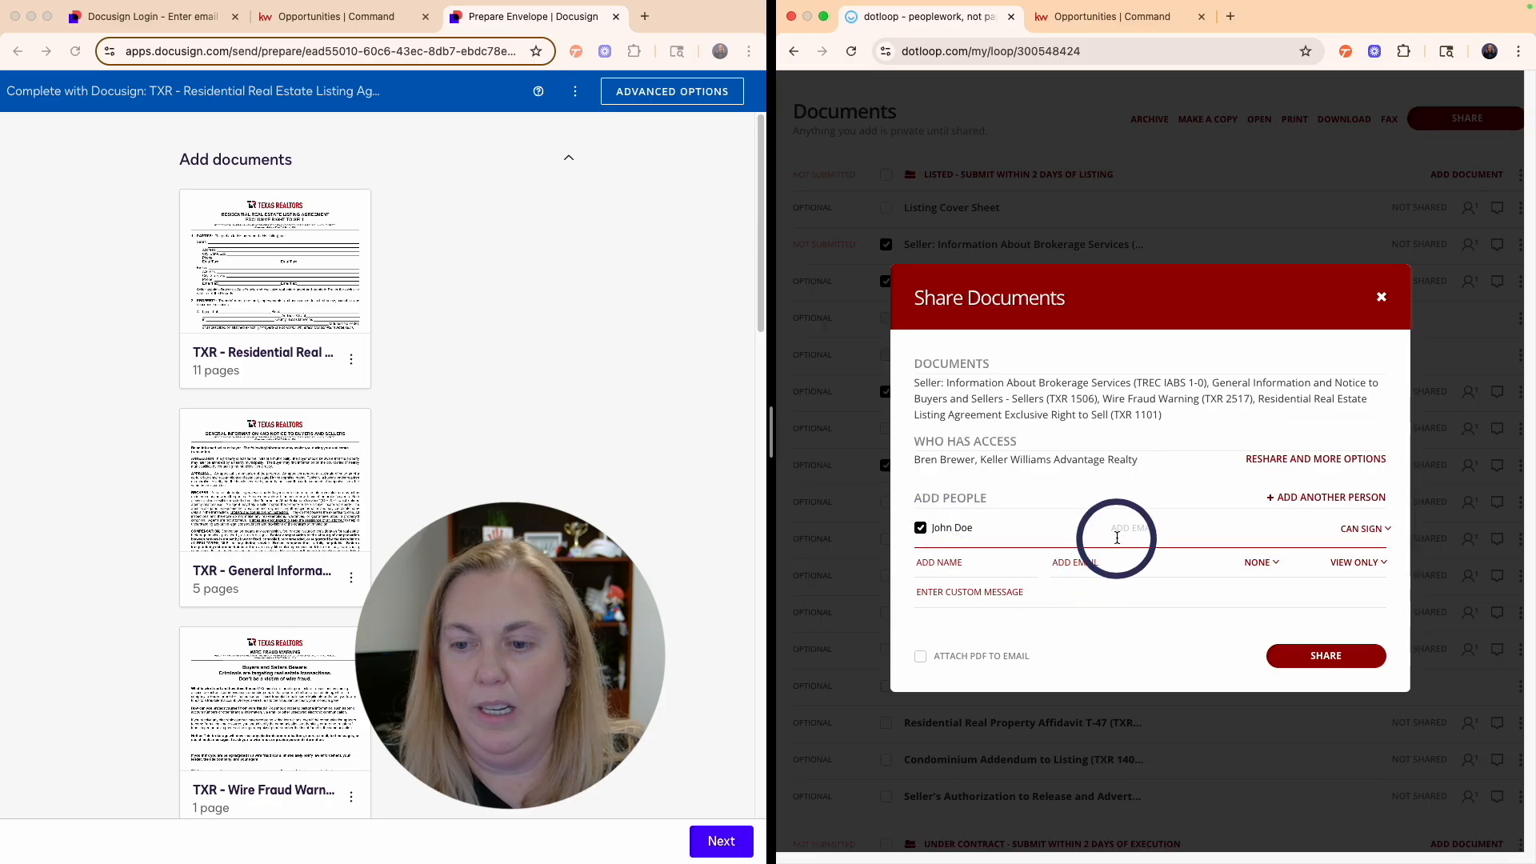
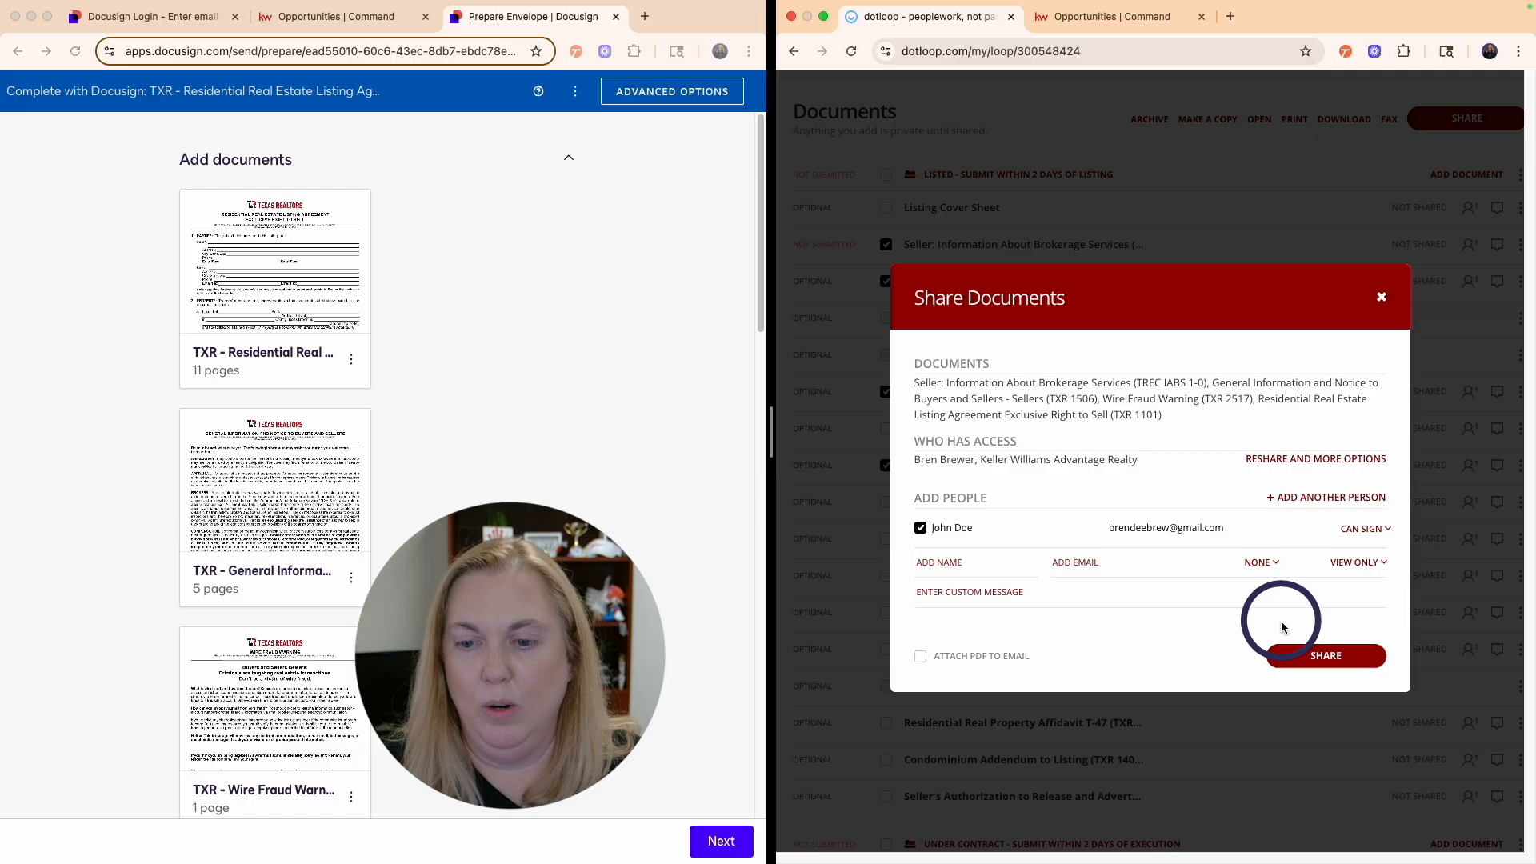
{"action": "left_click", "coordinate": [1330, 655]}
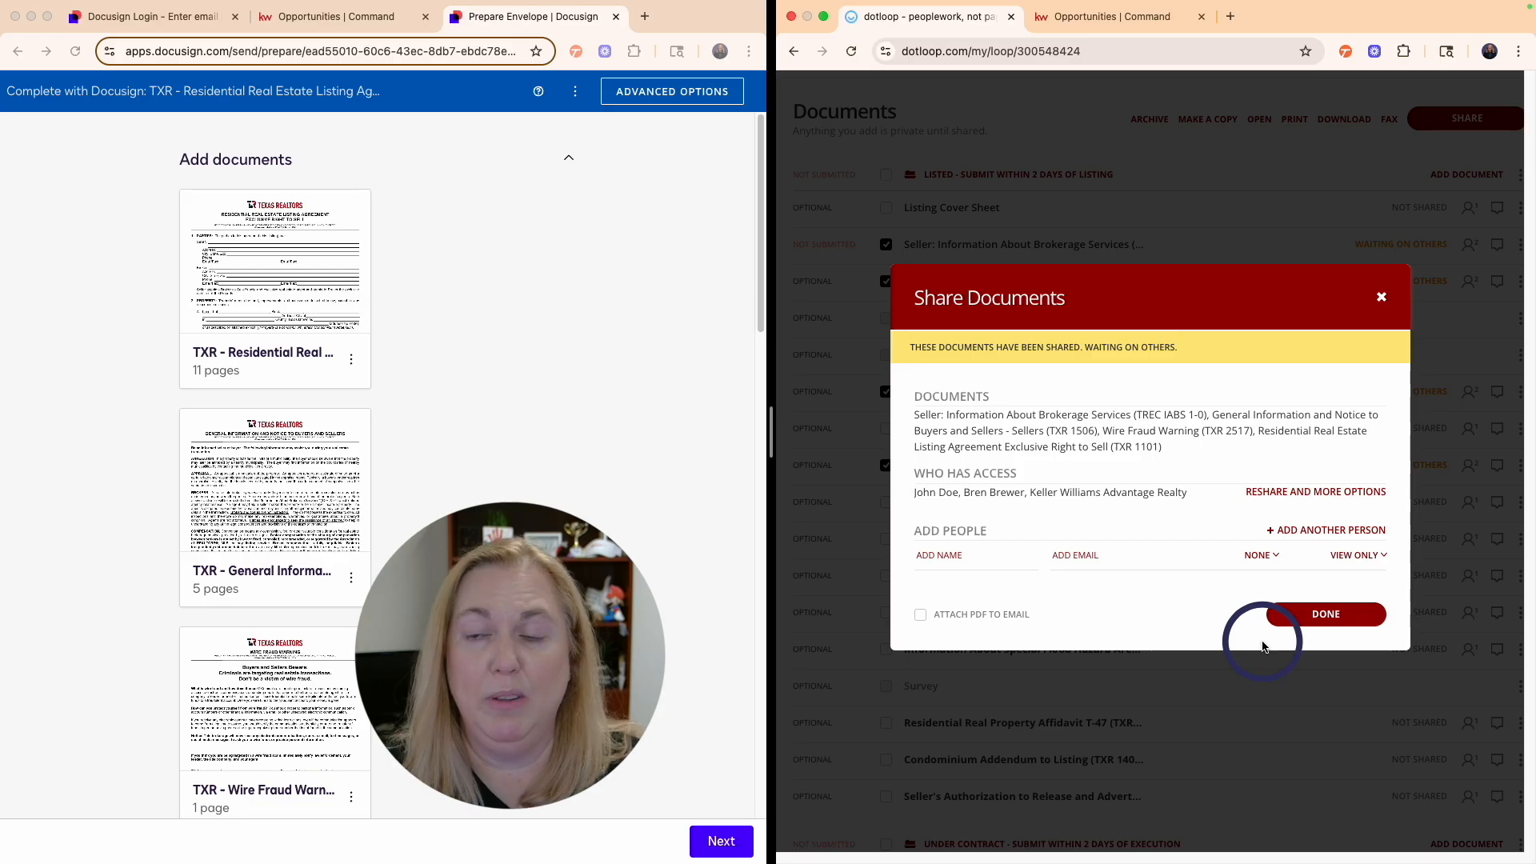
{"action": "left_click", "coordinate": [1280, 622]}
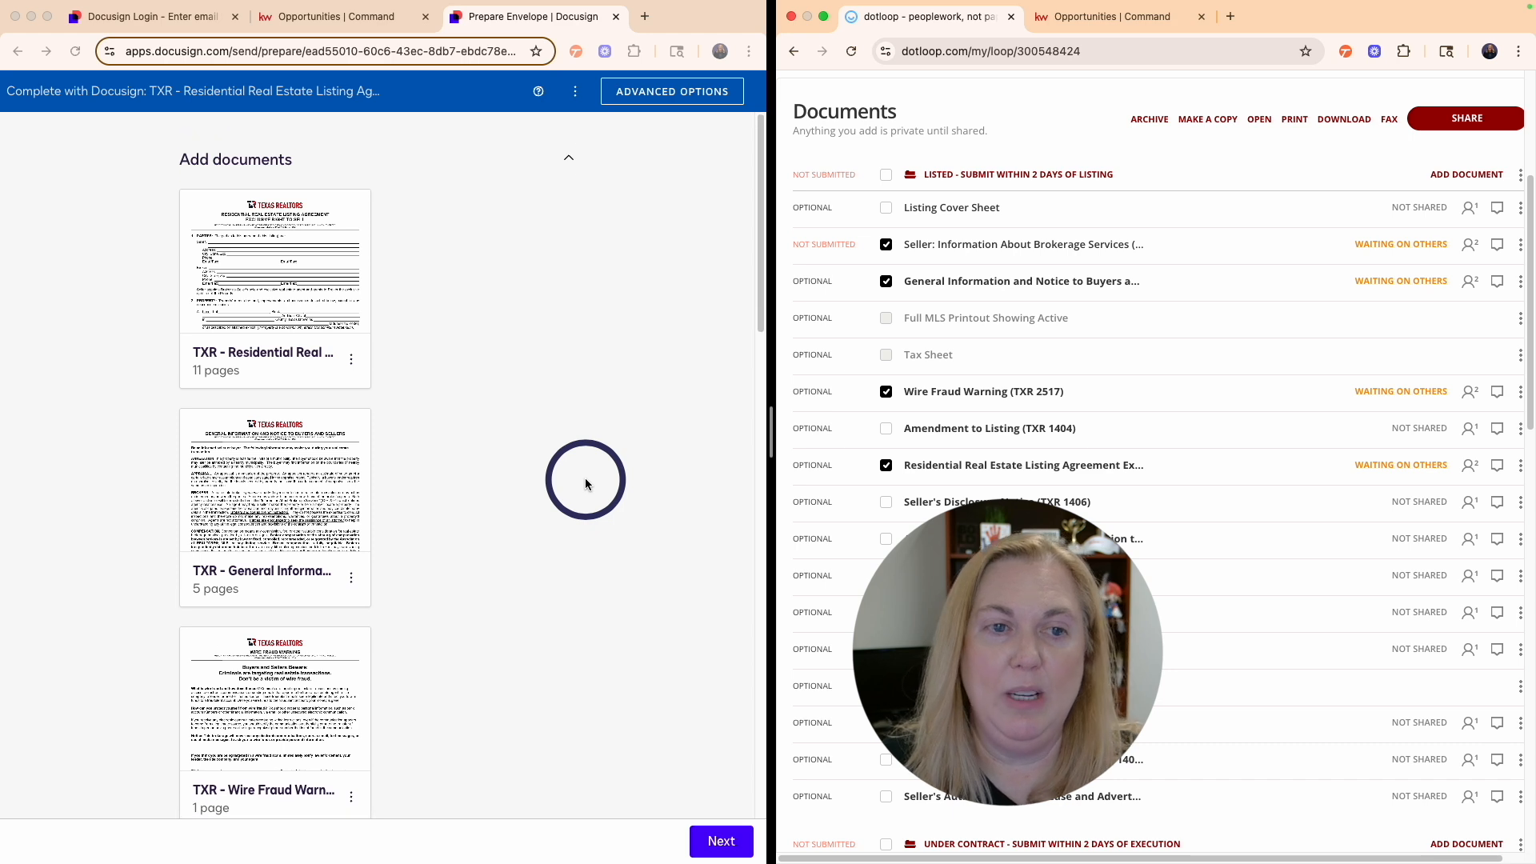
- Enter Seller One's e-mail address on the envelope and continue to the Add Fields editor
{"action": "scroll", "coordinate": [573, 568], "scroll_direction": "down", "scroll_amount": 10}
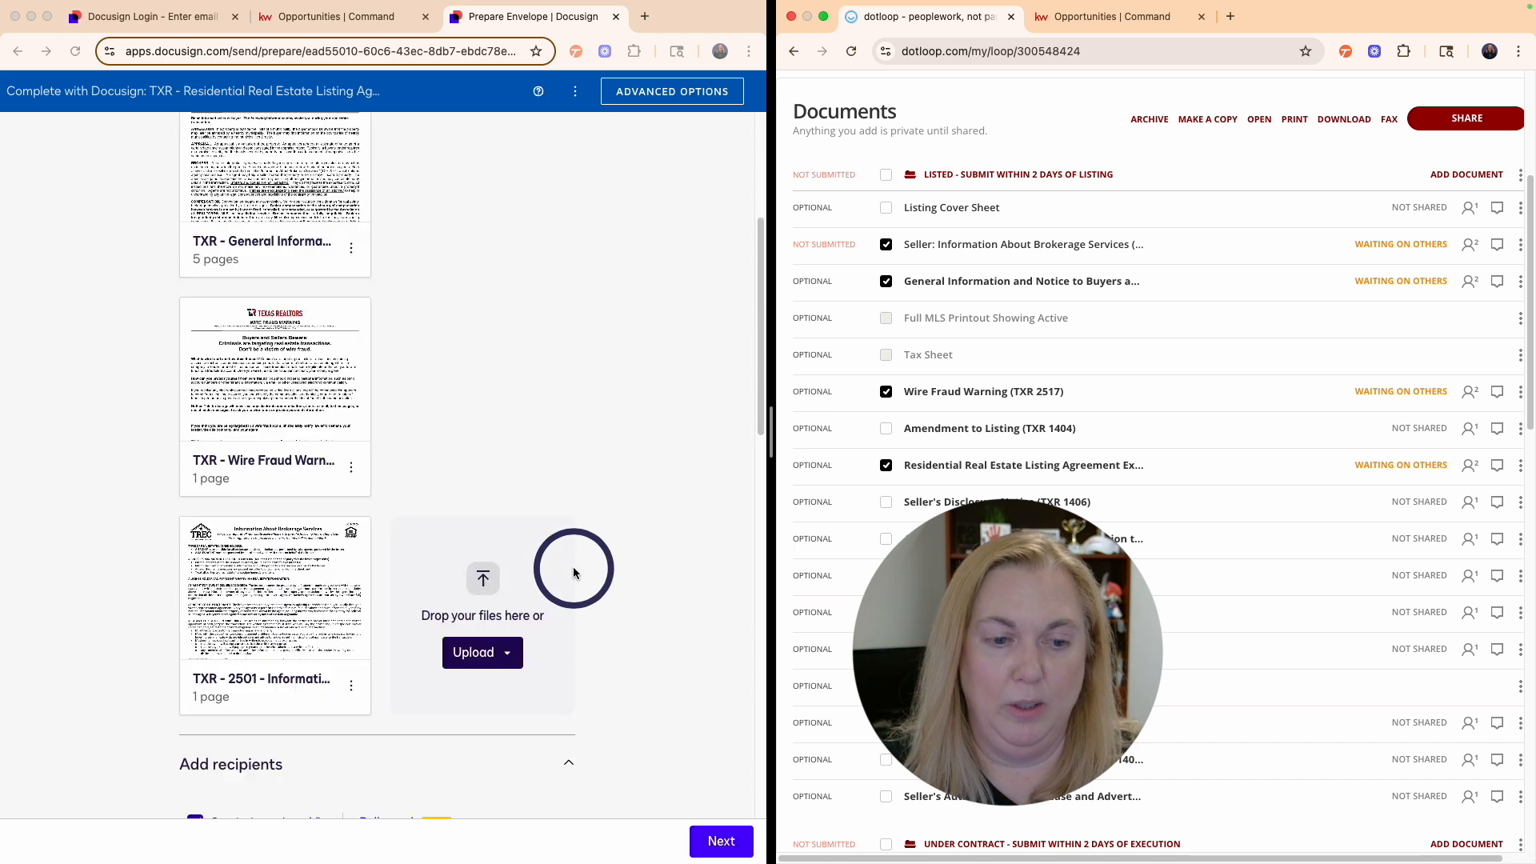
{"action": "scroll", "coordinate": [573, 567], "scroll_direction": "down", "scroll_amount": 7}
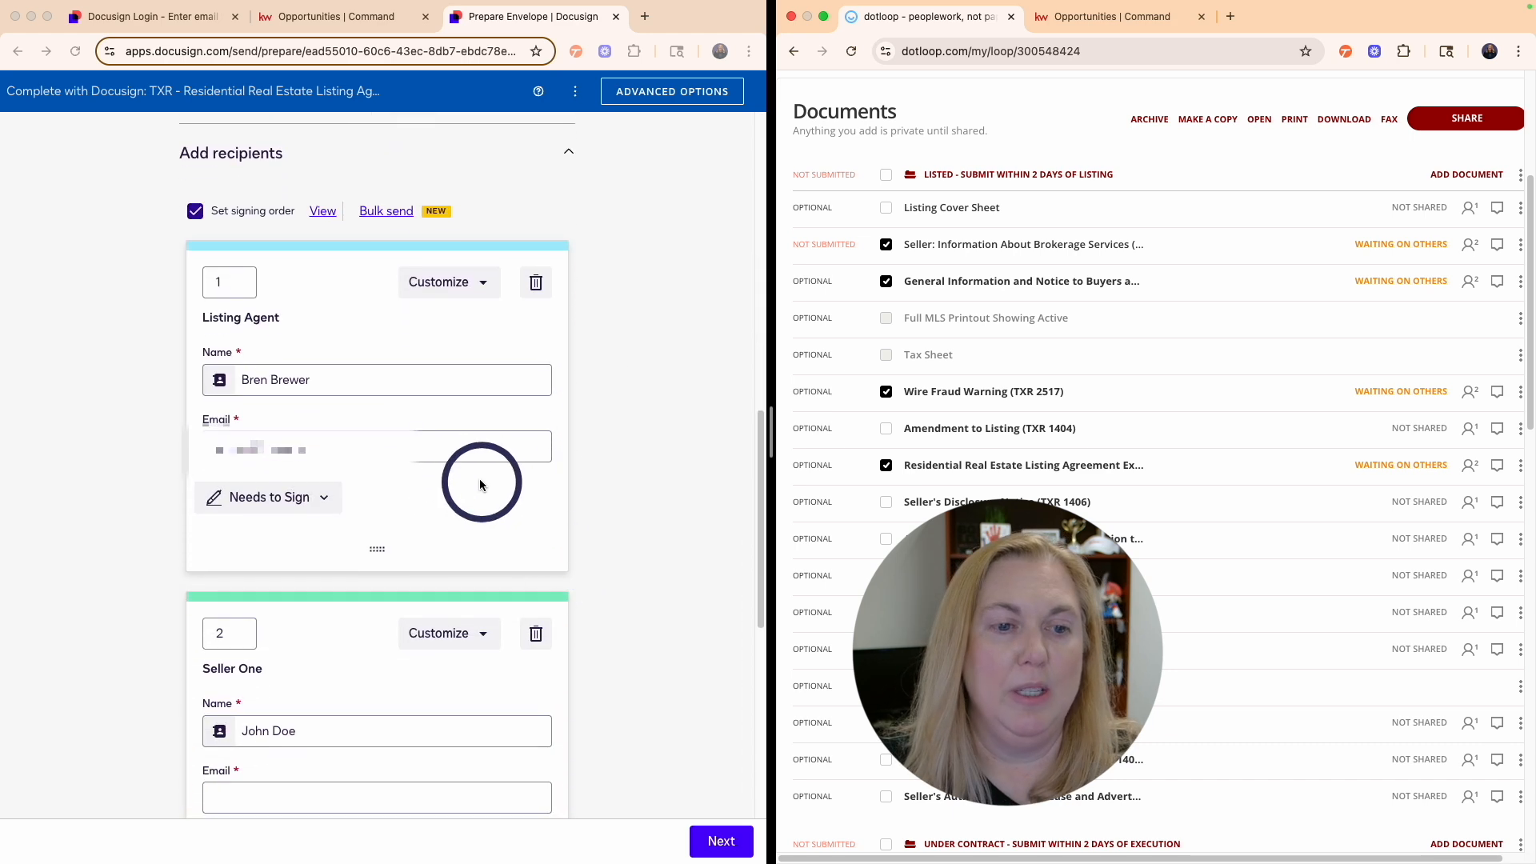
{"action": "scroll", "coordinate": [444, 516], "scroll_direction": "down", "scroll_amount": 2}
{"action": "left_click", "coordinate": [275, 627]}
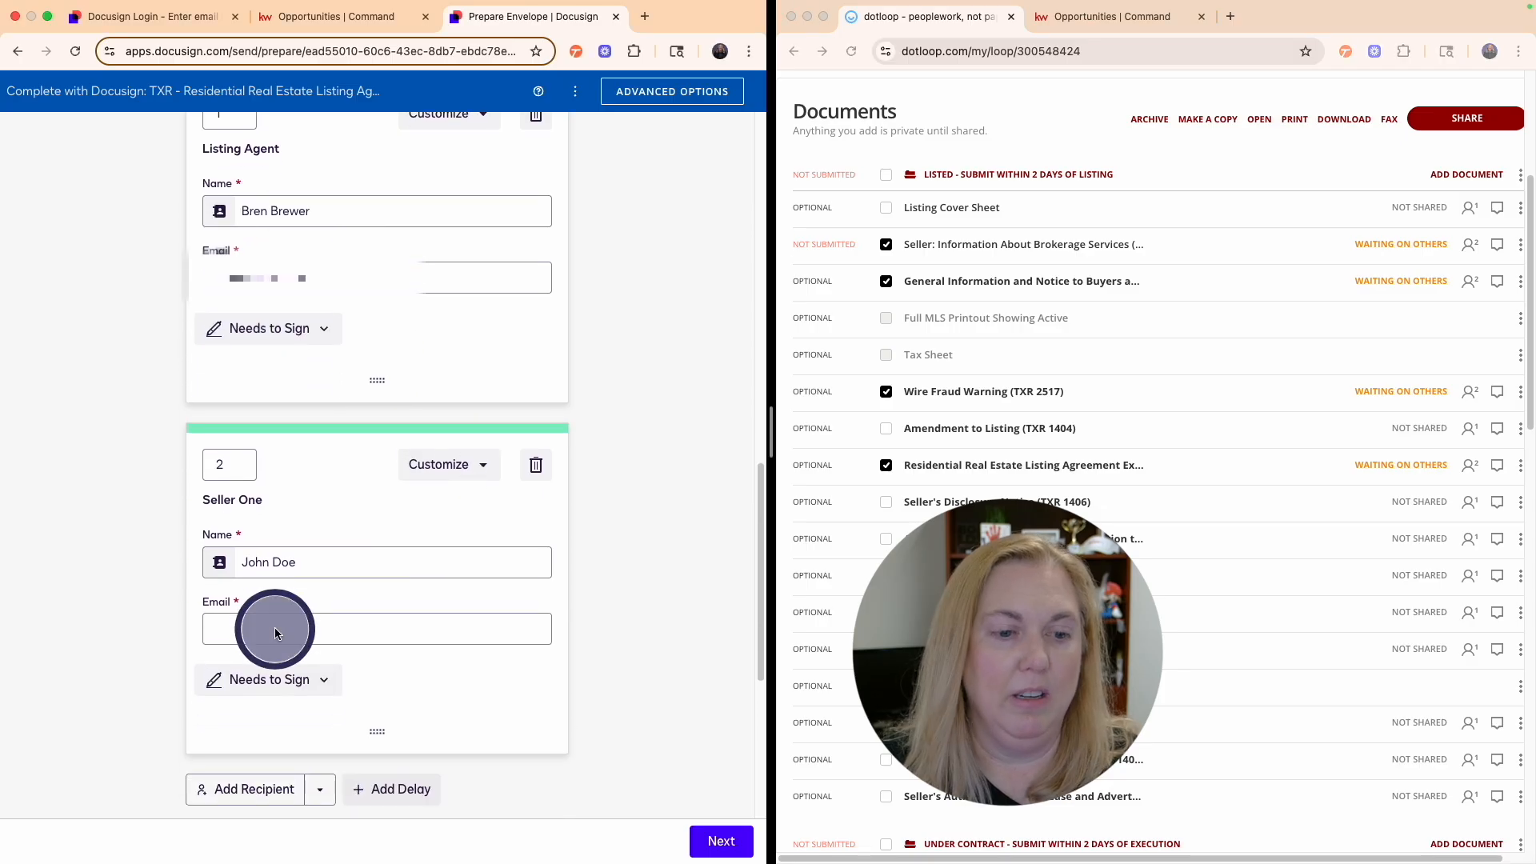
{"action": "scroll", "coordinate": [522, 526], "scroll_direction": "down", "scroll_amount": 6}
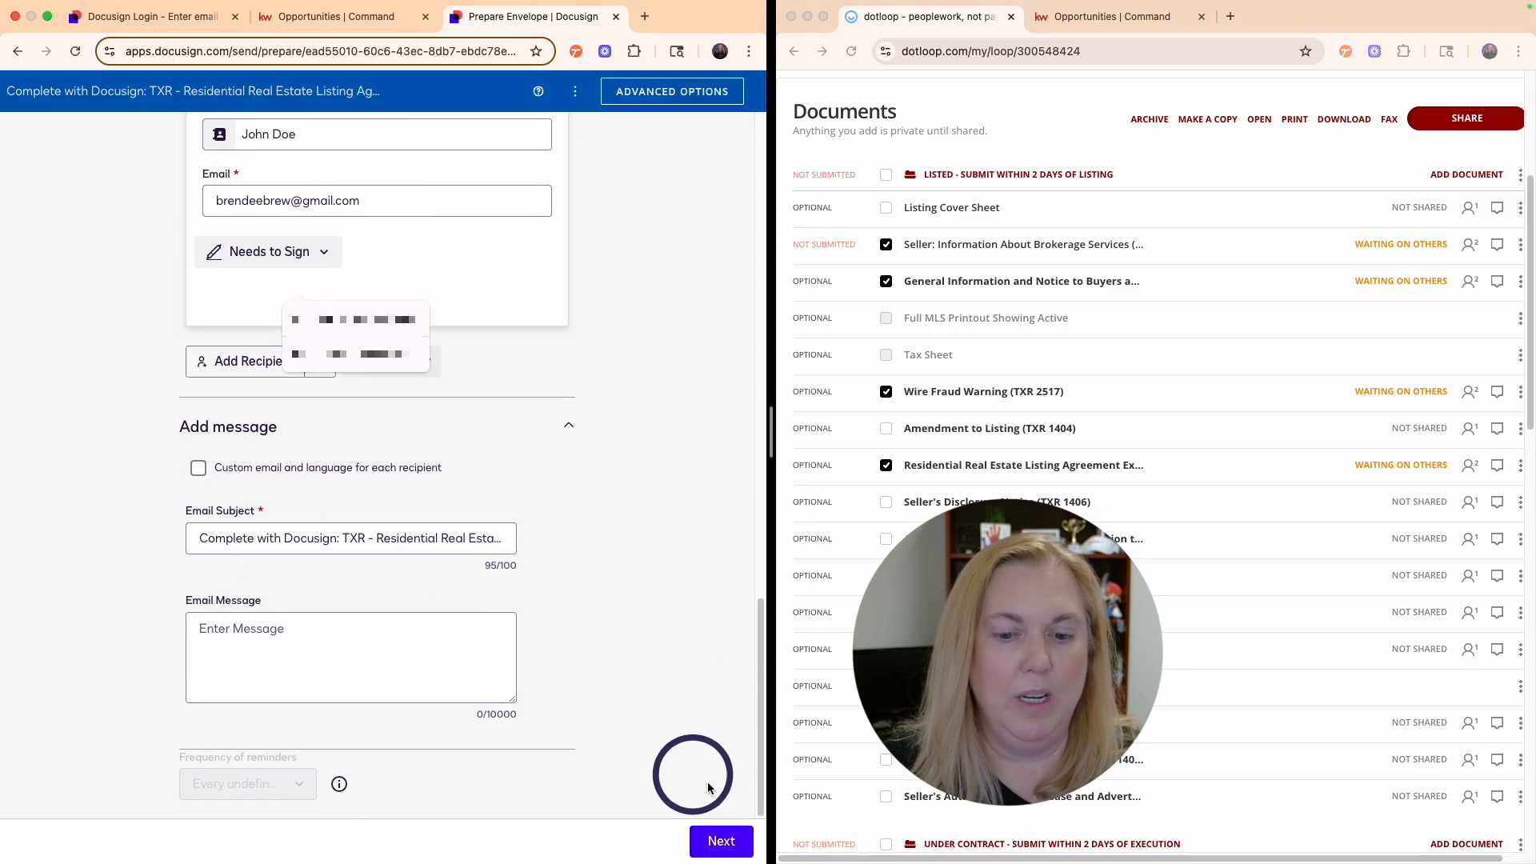
{"action": "left_click", "coordinate": [721, 840]}
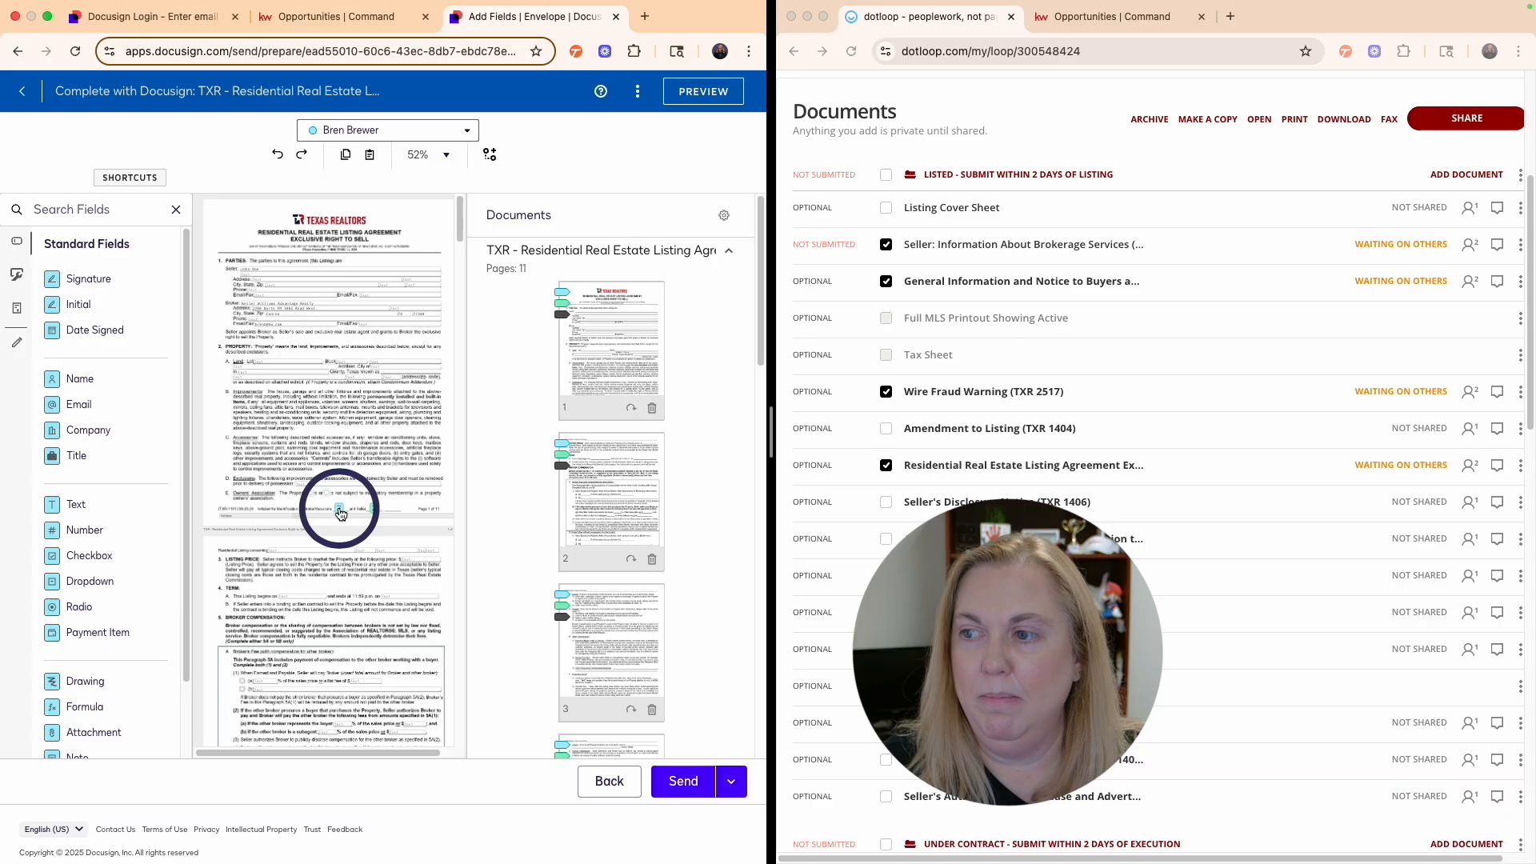
- Review the 11-page TXR listing agreement in the Add Fields editor and send the envelope
{"action": "scroll", "coordinate": [340, 514], "scroll_direction": "down", "scroll_amount": 3}
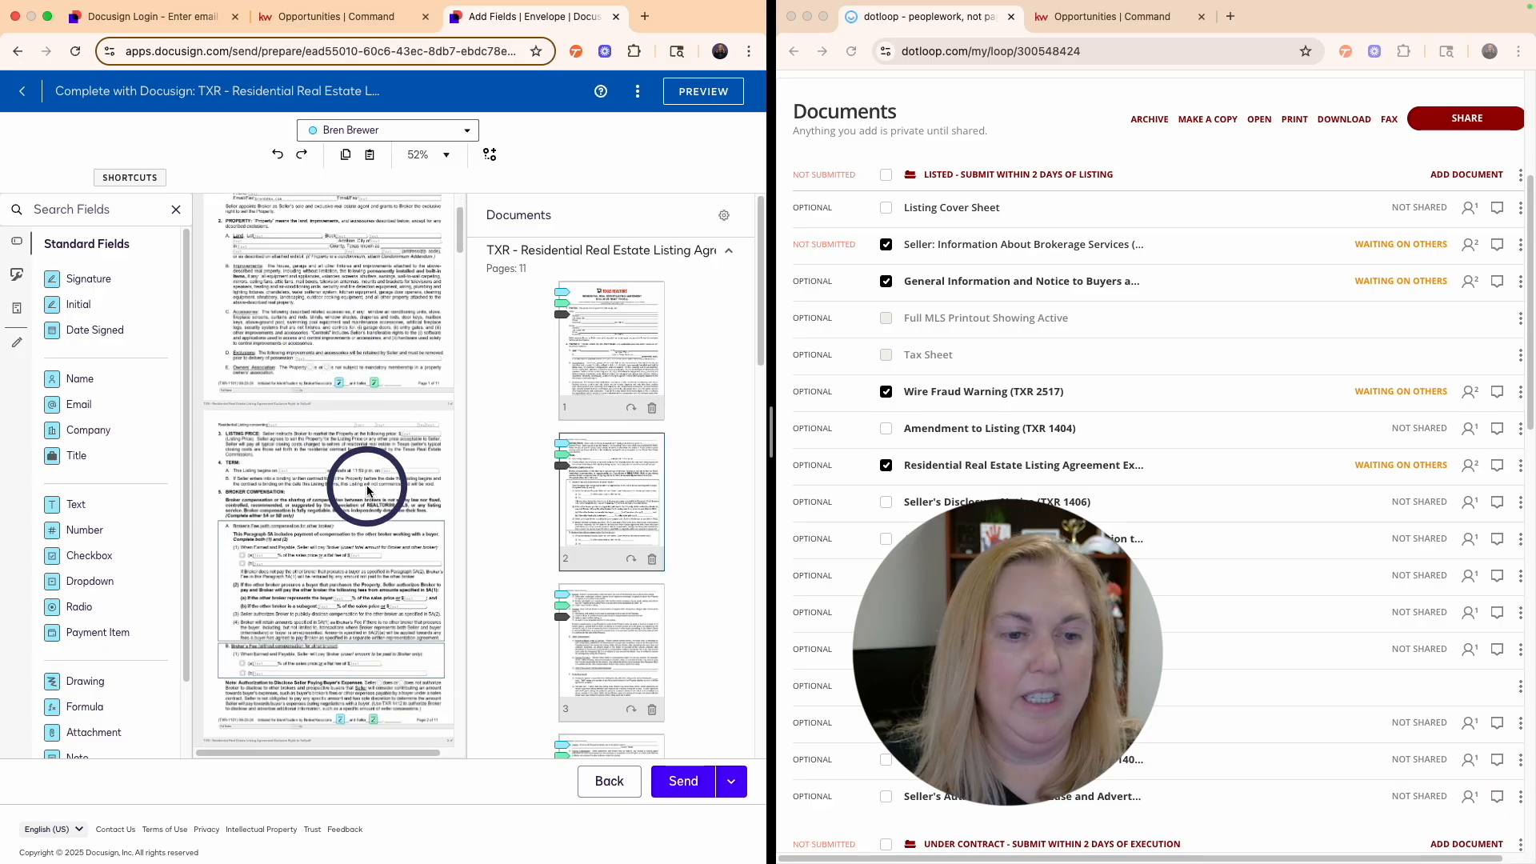
{"action": "scroll", "coordinate": [368, 490], "scroll_direction": "down", "scroll_amount": 15}
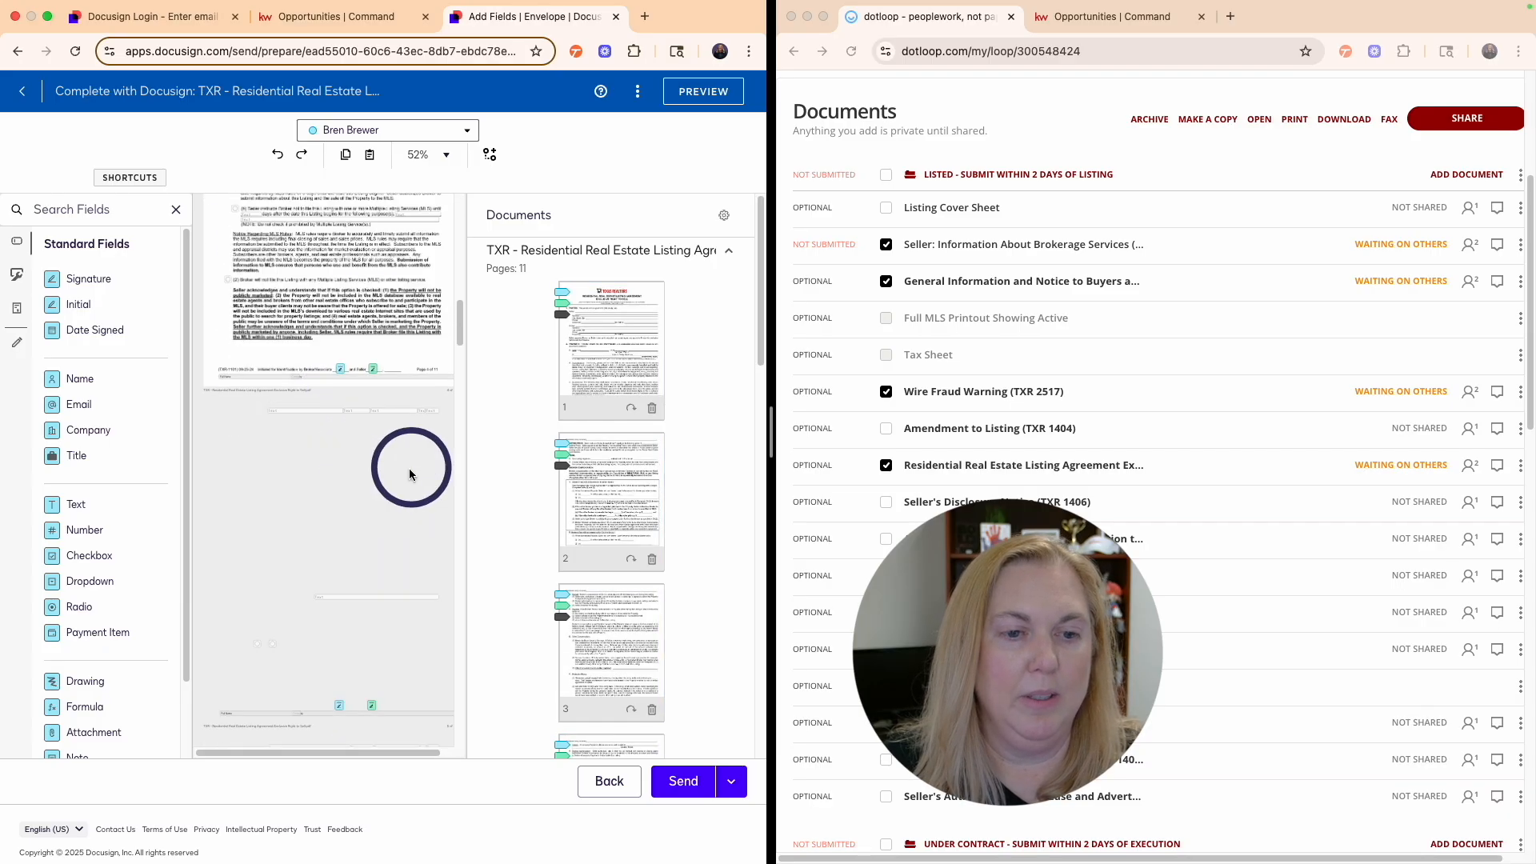
{"action": "scroll", "coordinate": [410, 474], "scroll_direction": "down", "scroll_amount": 10}
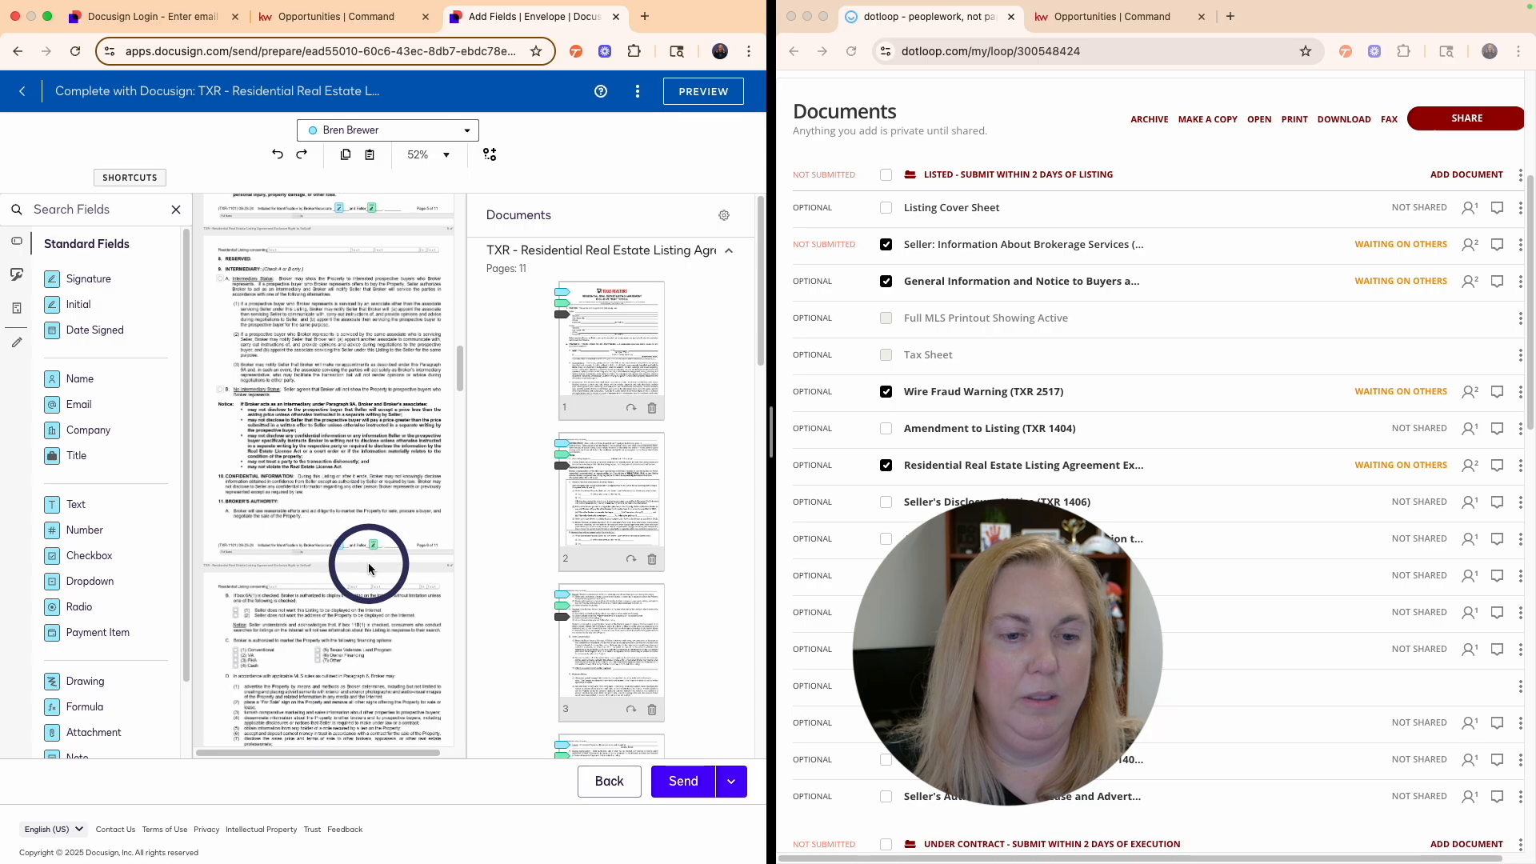
{"action": "scroll", "coordinate": [369, 569], "scroll_direction": "down", "scroll_amount": 15}
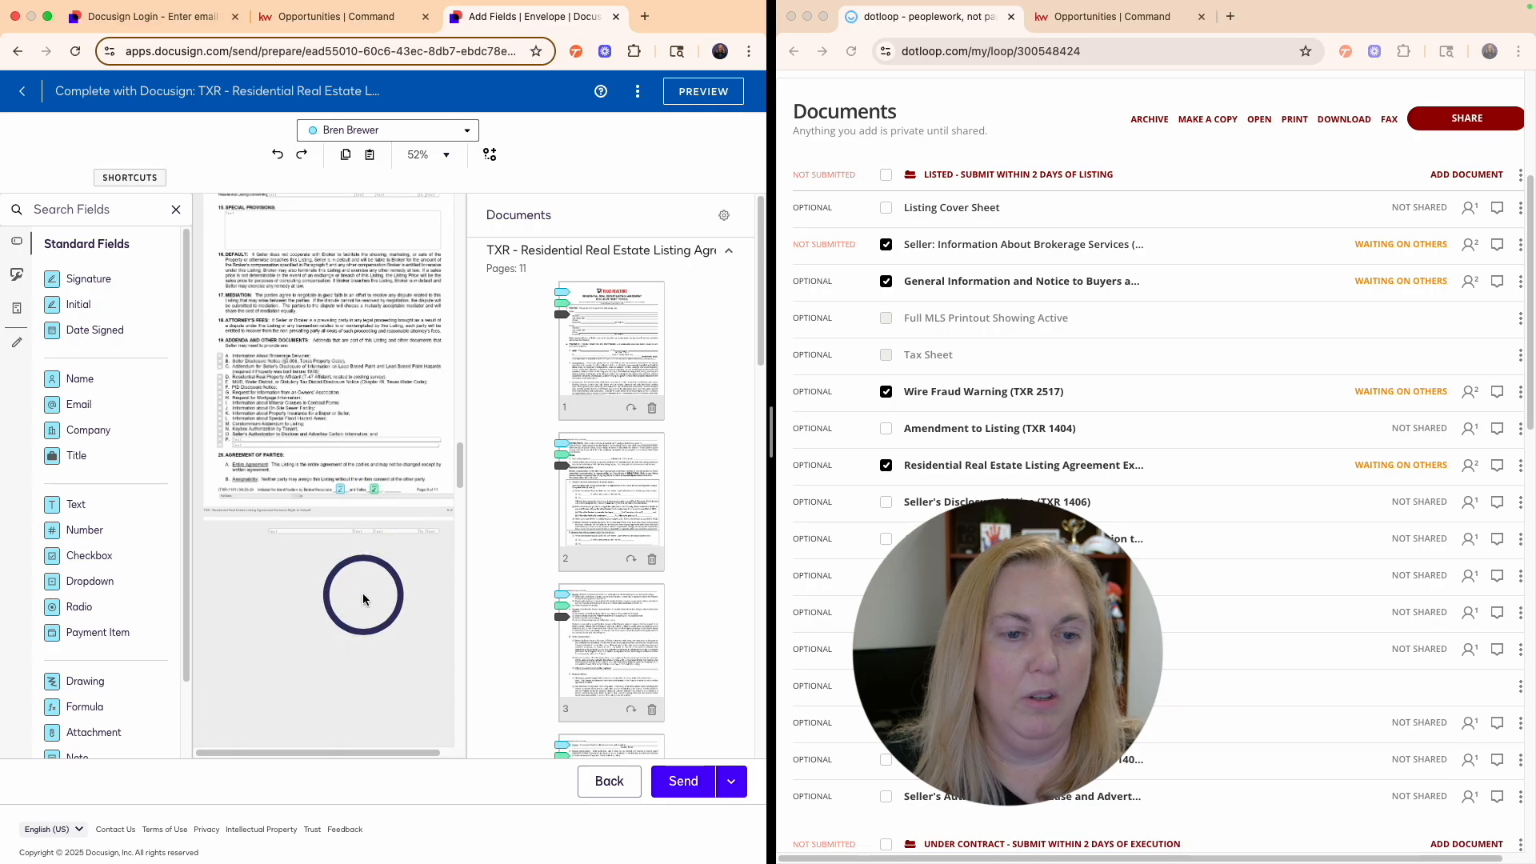
{"action": "scroll", "coordinate": [363, 599], "scroll_direction": "down", "scroll_amount": 15}
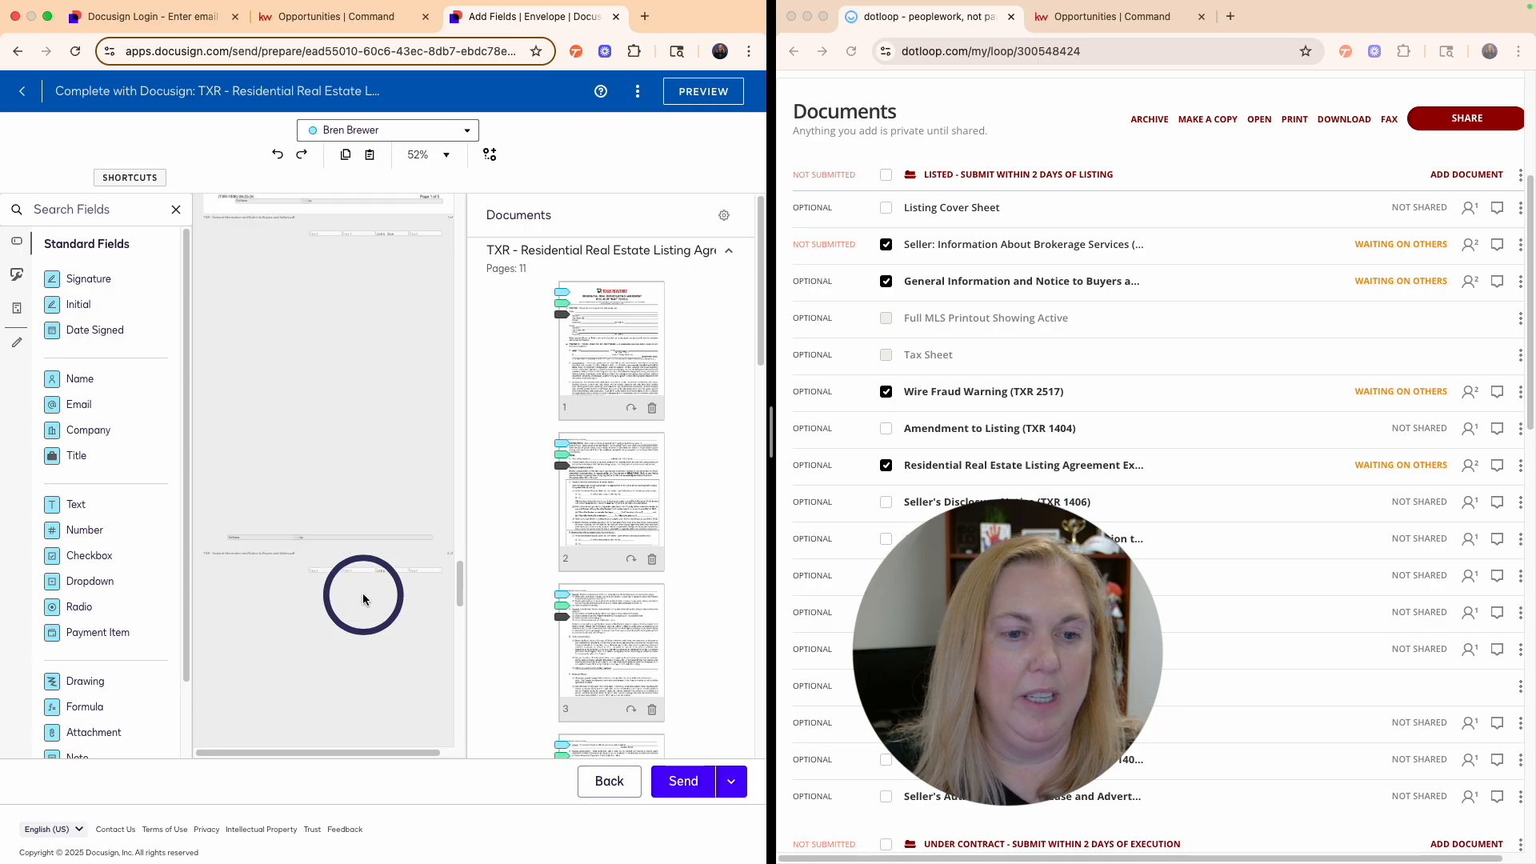
{"action": "scroll", "coordinate": [362, 599], "scroll_direction": "down", "scroll_amount": 10}
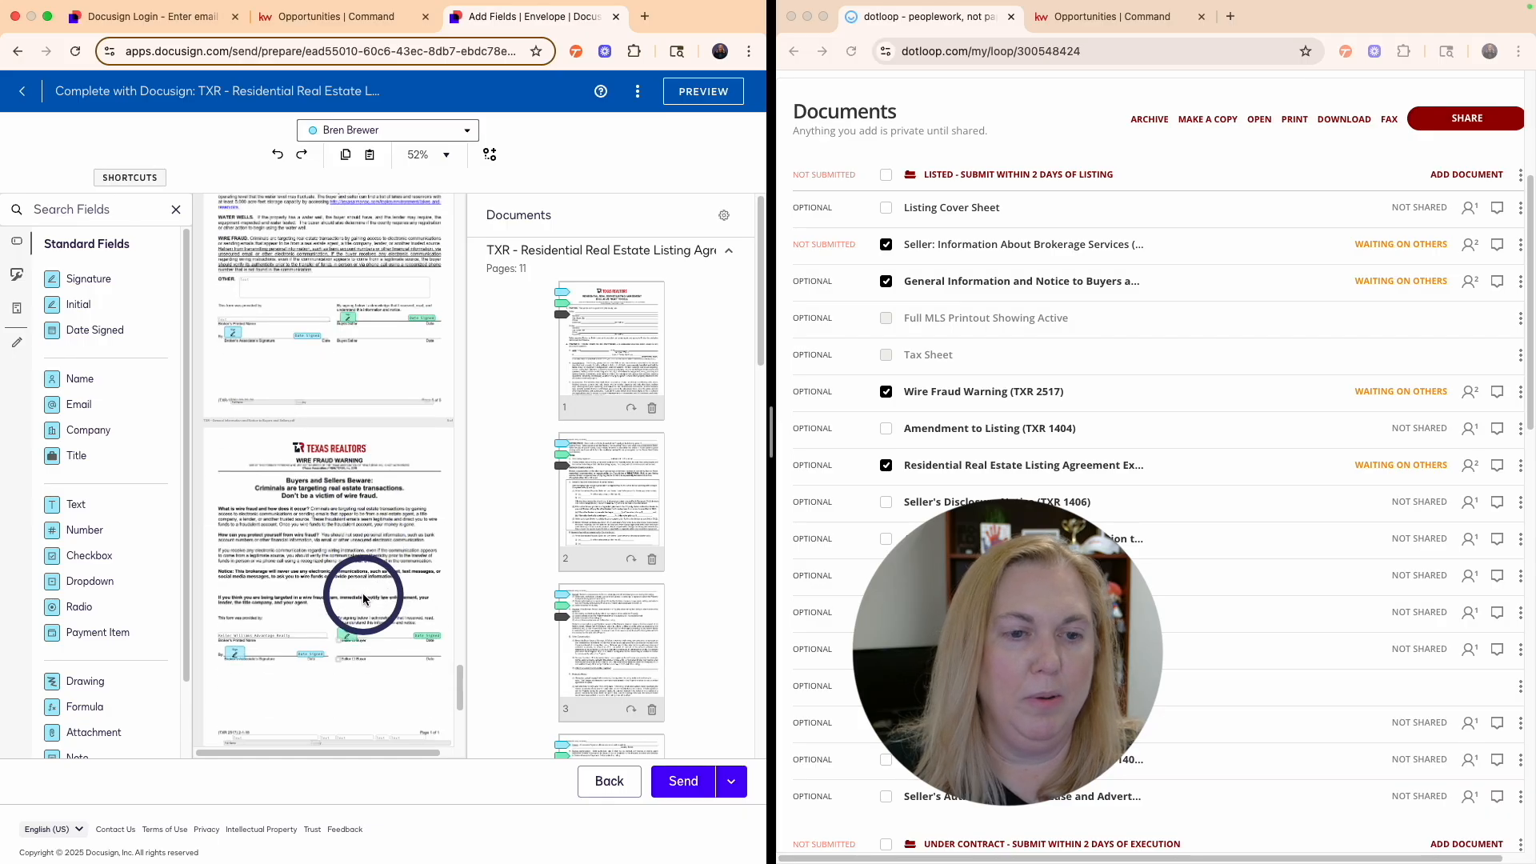
{"action": "scroll", "coordinate": [362, 598], "scroll_direction": "down", "scroll_amount": 3}
{"action": "left_click", "coordinate": [683, 781]}
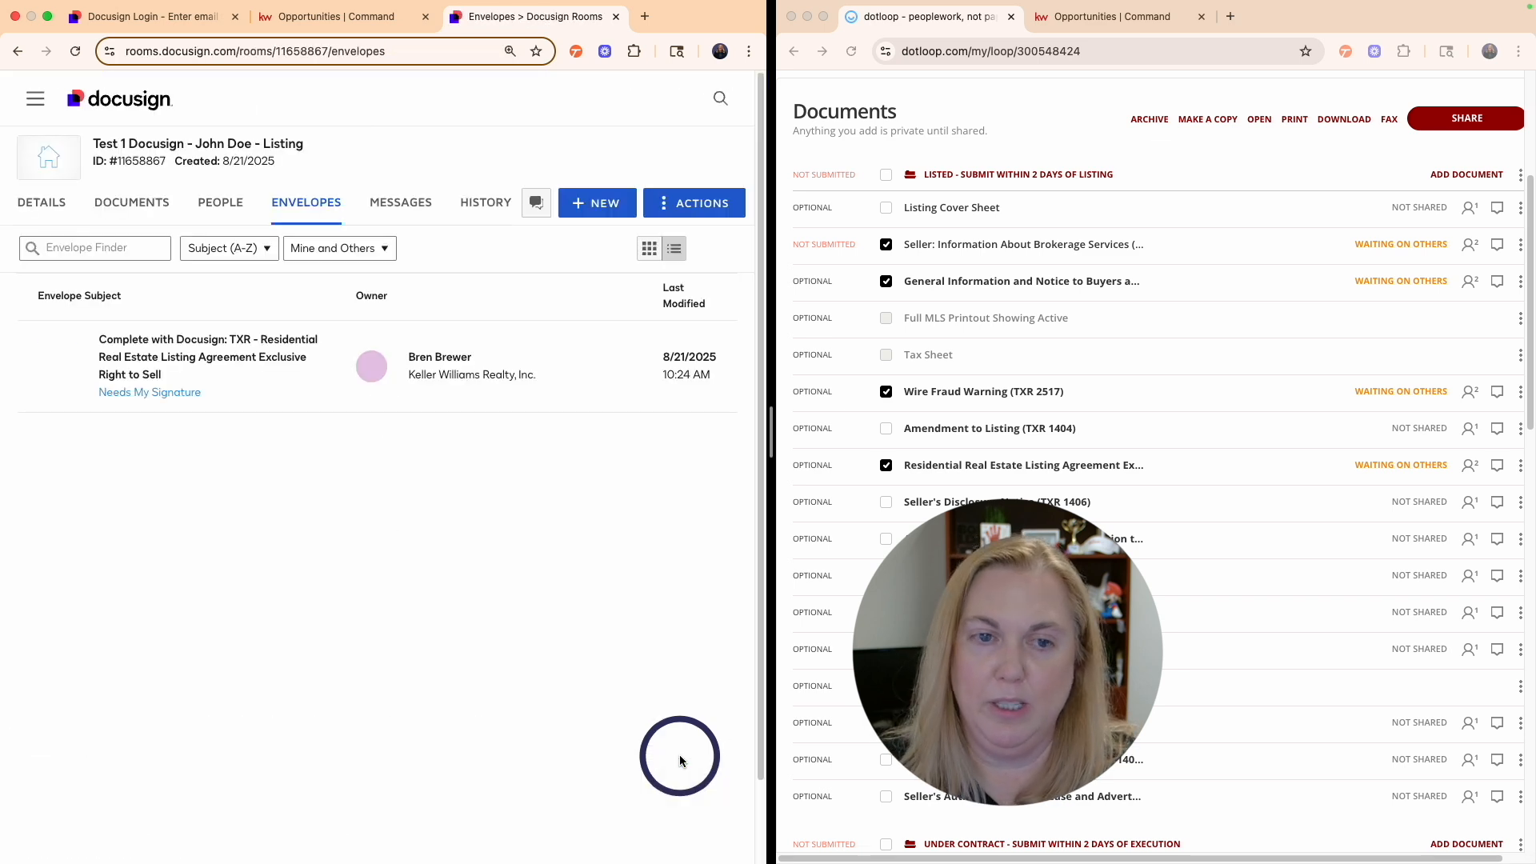
- Open the sent envelope, fill its Initial and Sign Here tags, and finish signing
{"action": "left_click", "coordinate": [155, 396]}
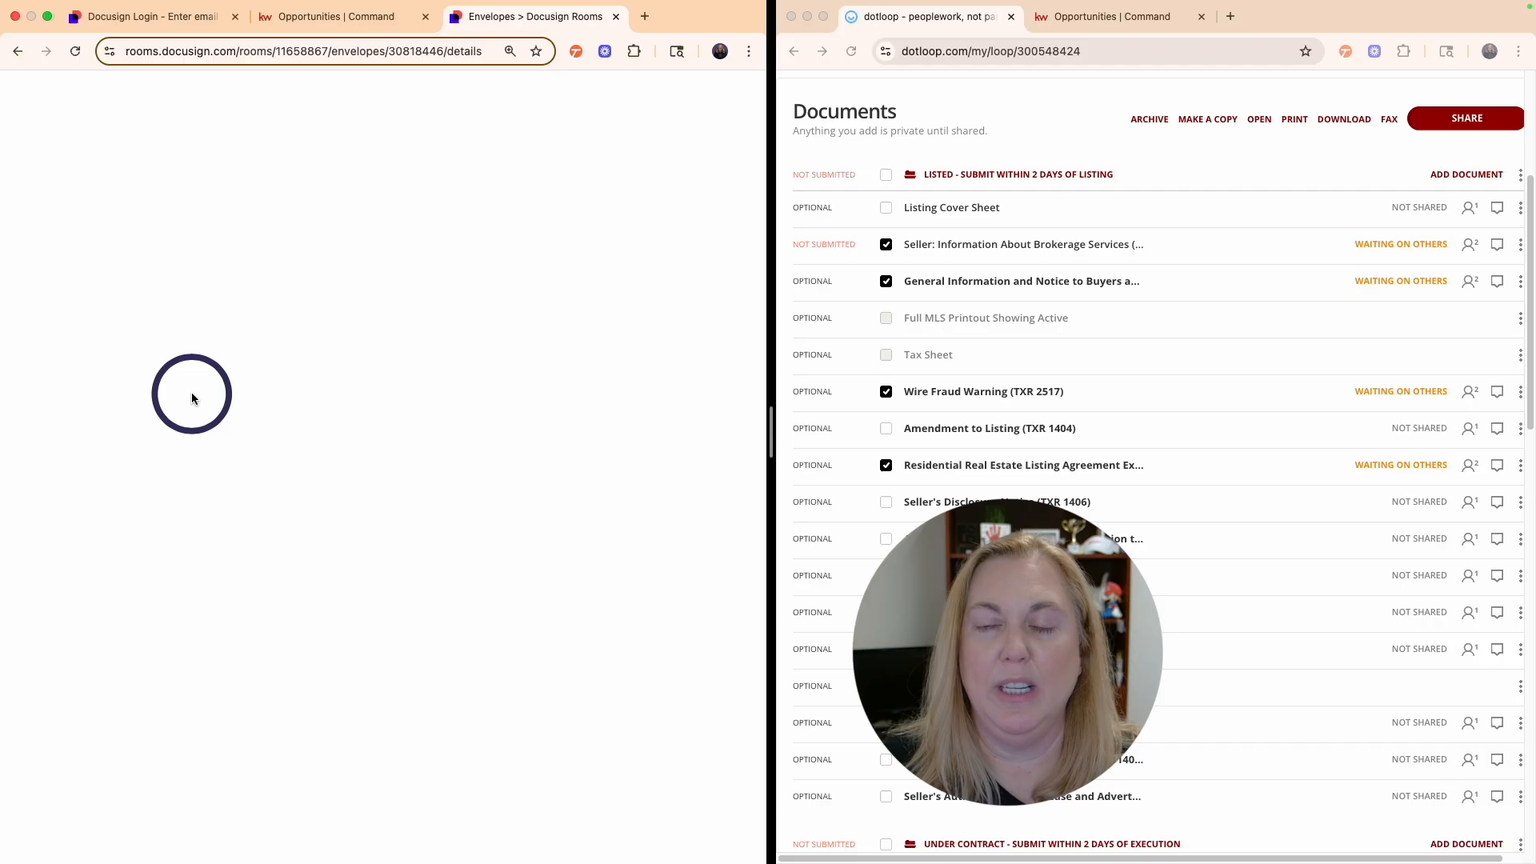
{"action": "left_click", "coordinate": [76, 308]}
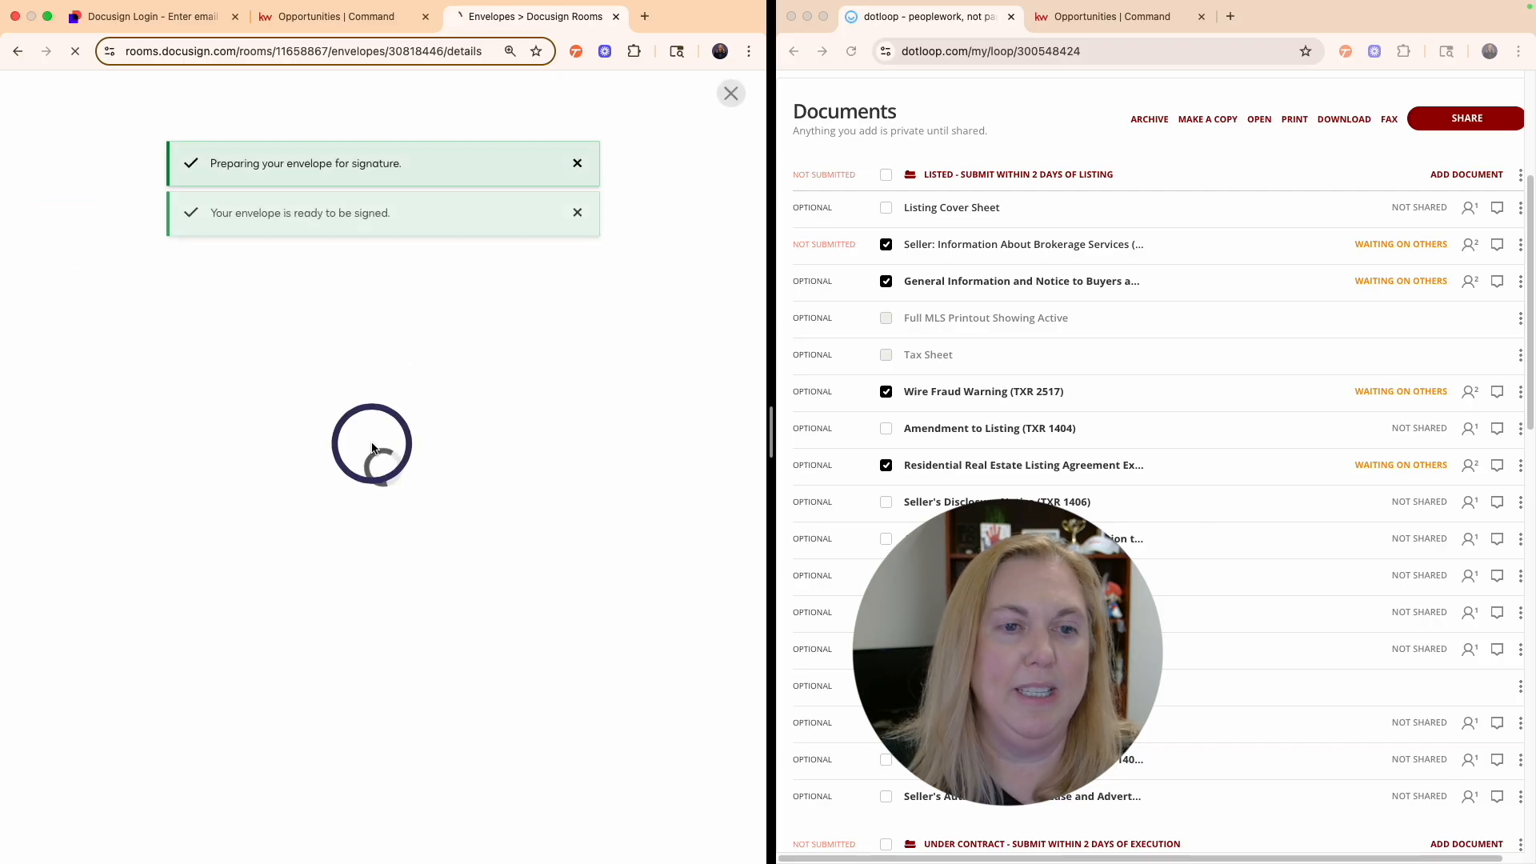
{"action": "scroll", "coordinate": [408, 307], "scroll_direction": "down", "scroll_amount": 15}
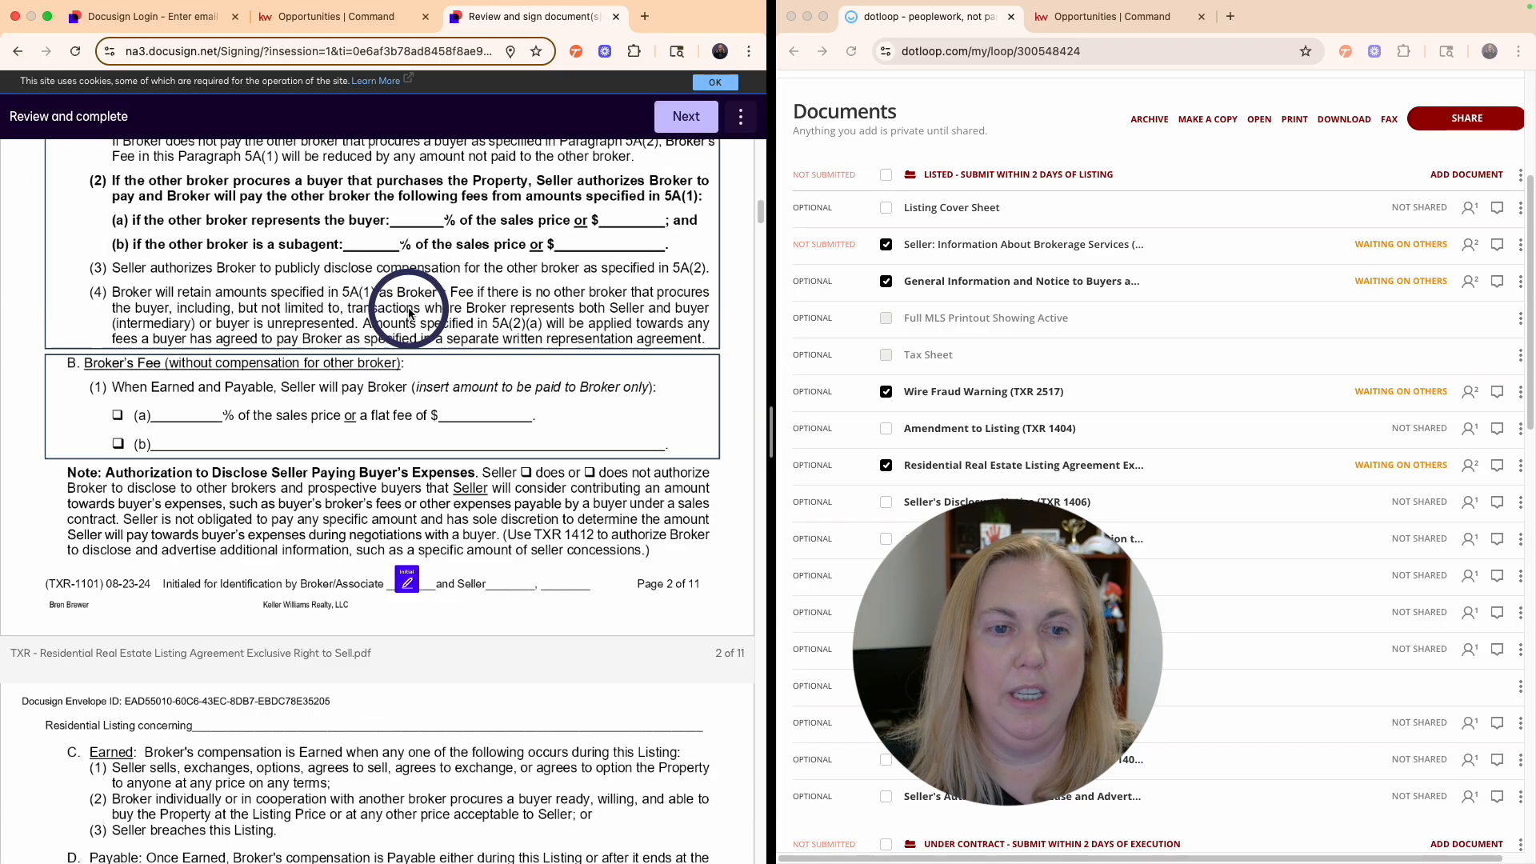
{"action": "scroll", "coordinate": [408, 313], "scroll_direction": "down", "scroll_amount": 20}
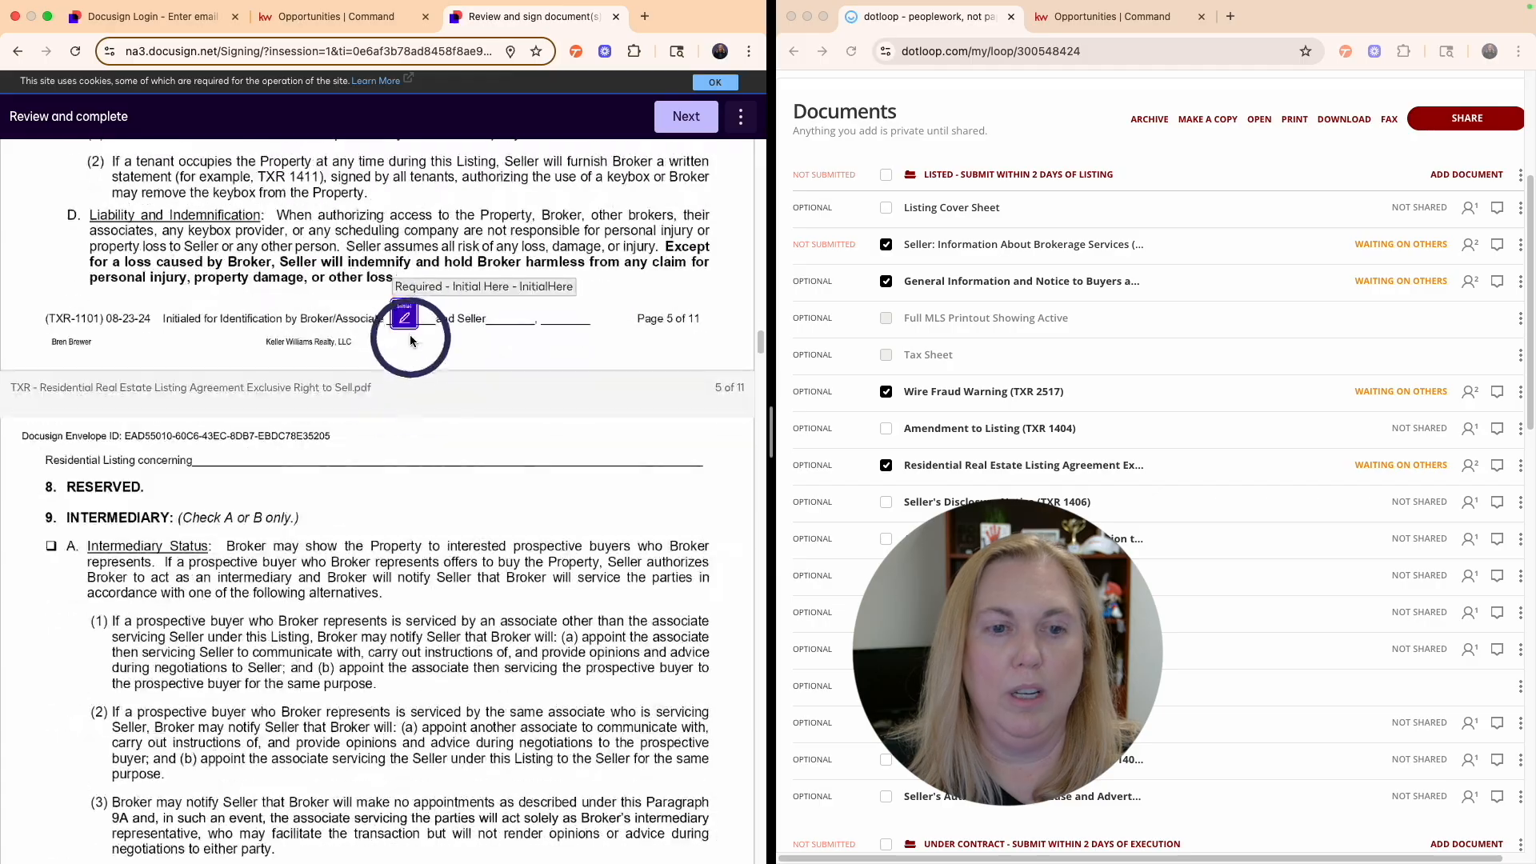
{"action": "scroll", "coordinate": [409, 319], "scroll_direction": "down", "scroll_amount": 20}
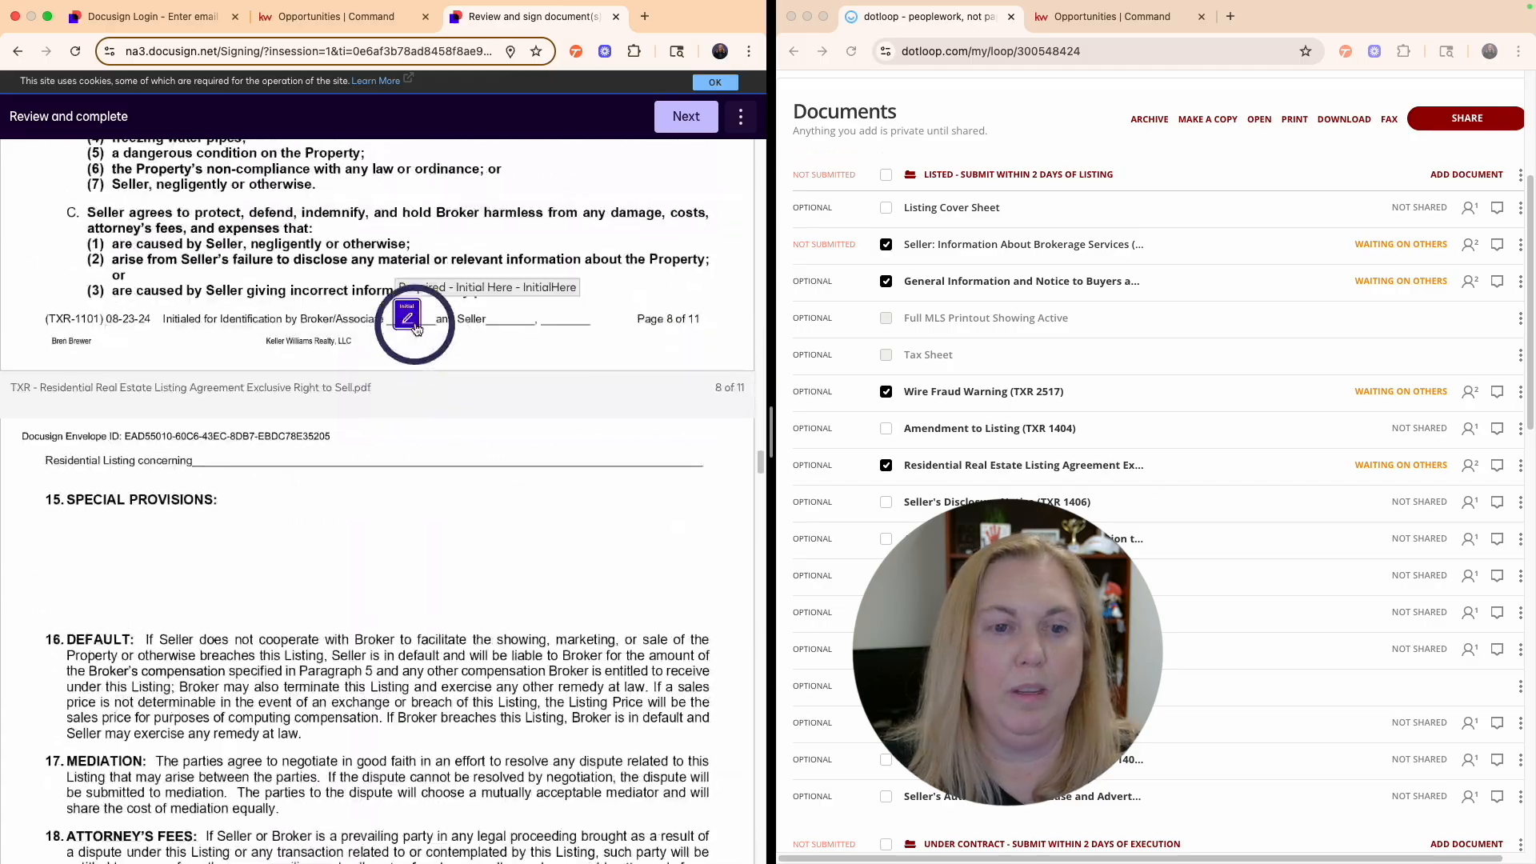
{"action": "scroll", "coordinate": [413, 335], "scroll_direction": "down", "scroll_amount": 20}
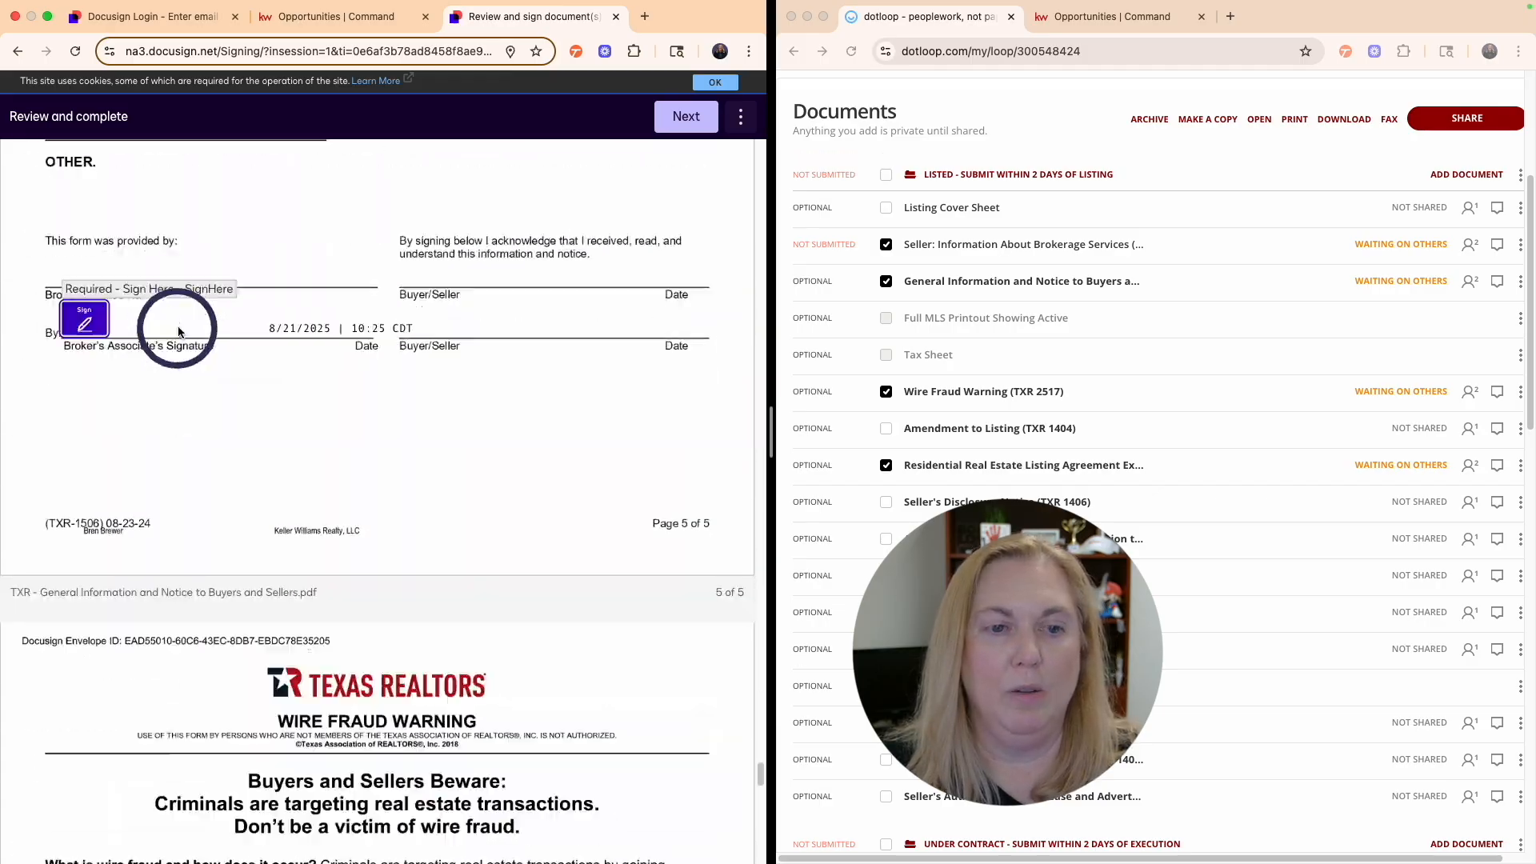
{"action": "scroll", "coordinate": [356, 379], "scroll_direction": "down", "scroll_amount": 15}
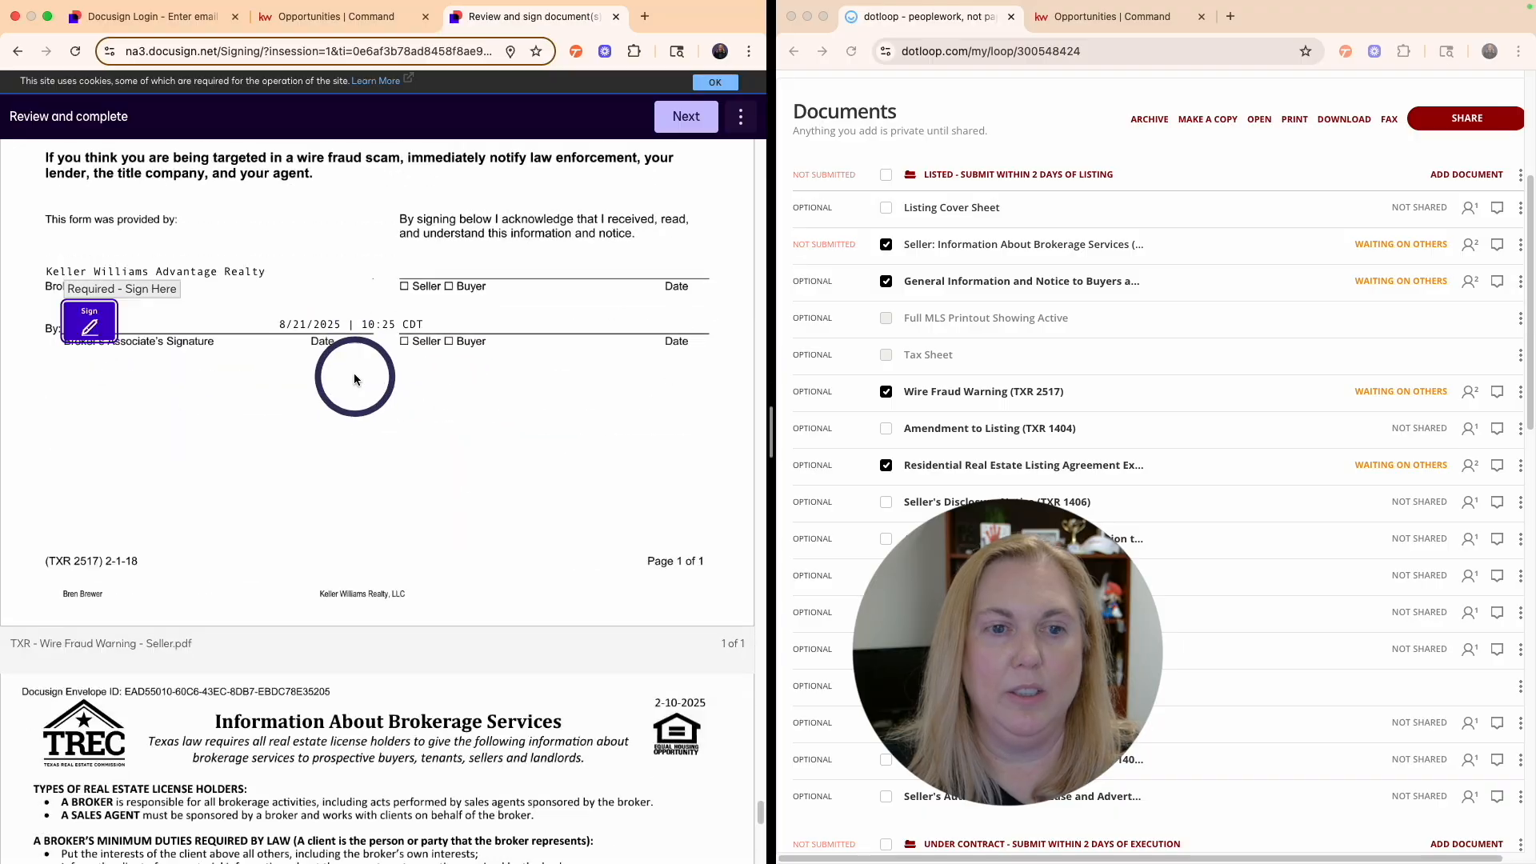
{"action": "left_click", "coordinate": [116, 322]}
{"action": "scroll", "coordinate": [491, 264], "scroll_direction": "down", "scroll_amount": 15}
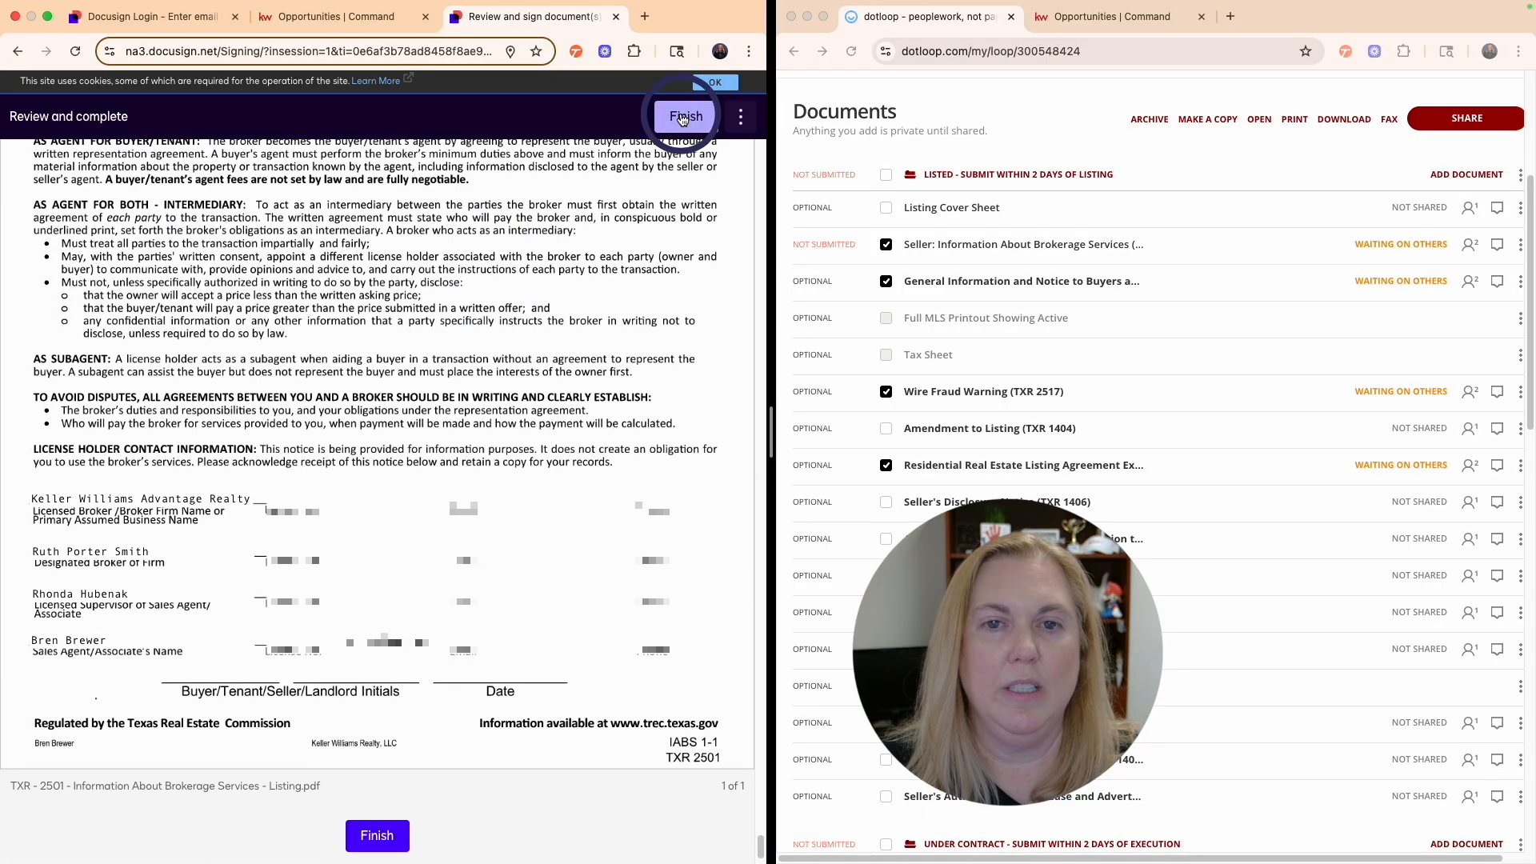
{"action": "left_click", "coordinate": [684, 117]}
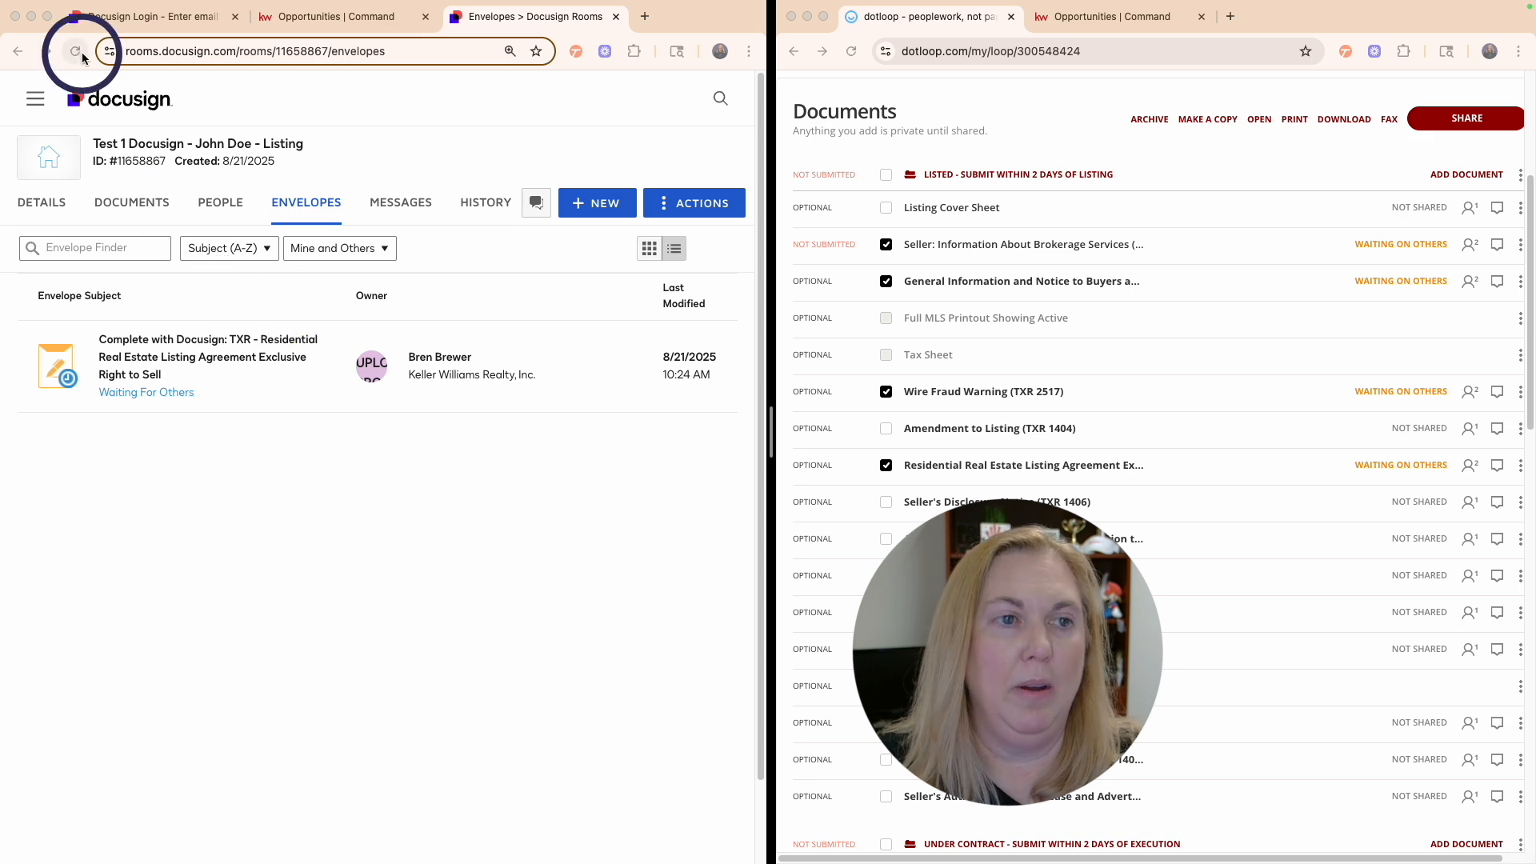
- Refresh the envelope list to show Completed and view the room's signed documents
{"action": "left_click", "coordinate": [129, 210]}
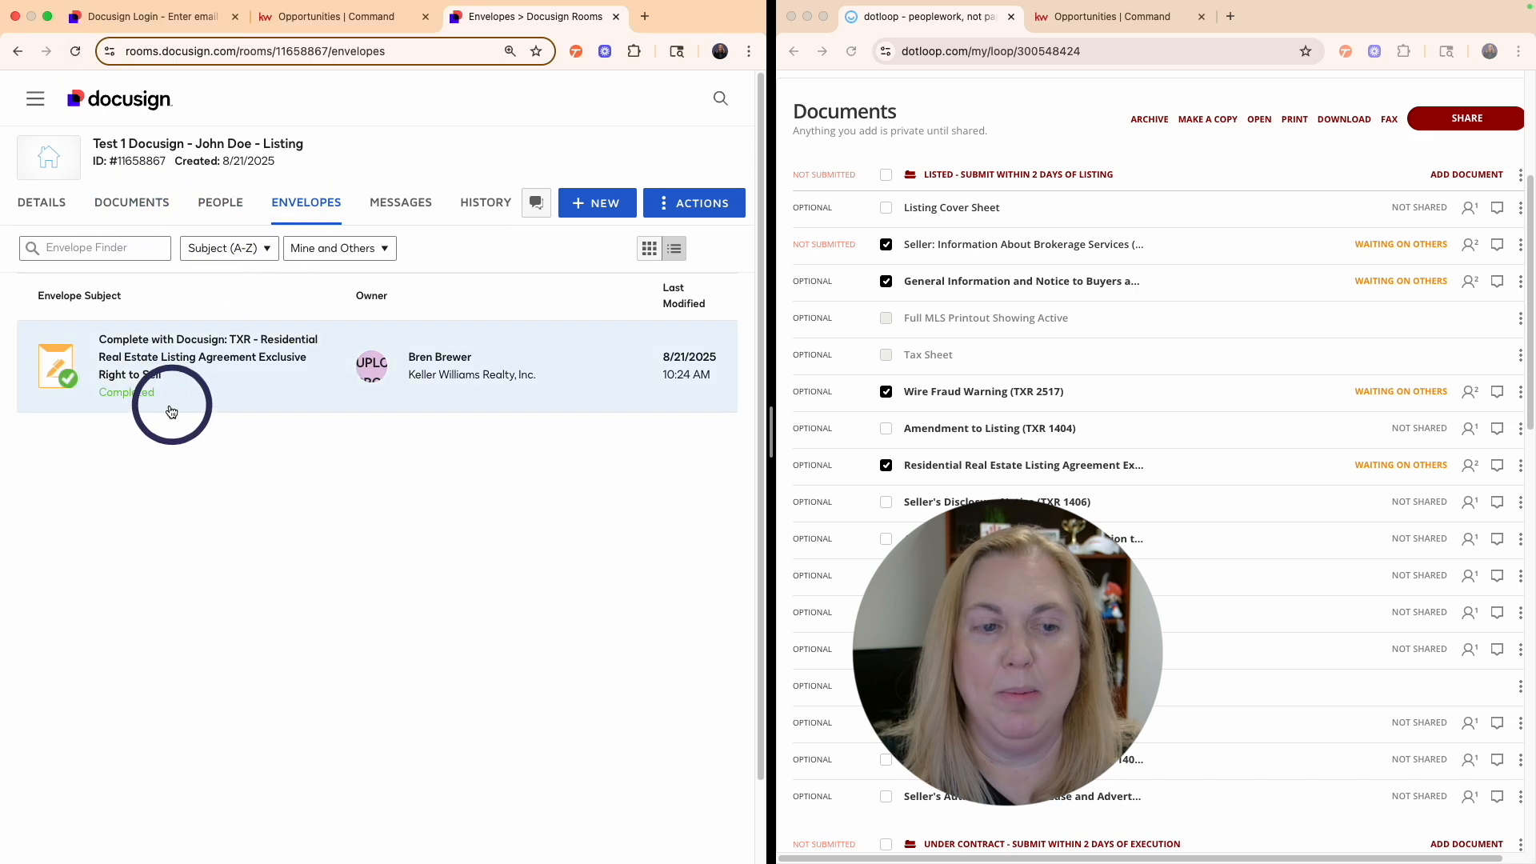
{"action": "left_click", "coordinate": [137, 210]}
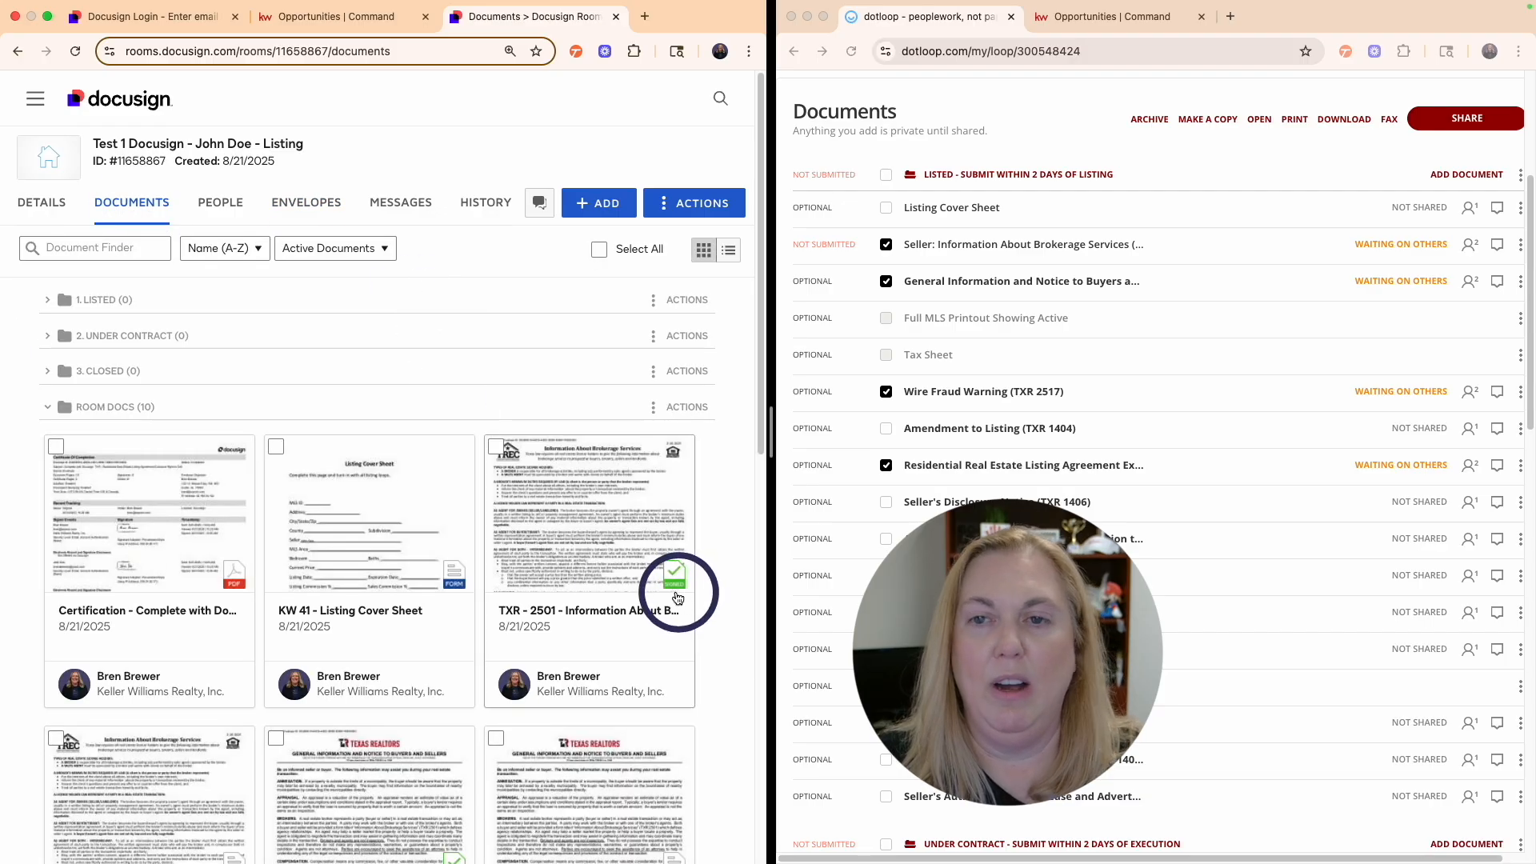
{"action": "scroll", "coordinate": [583, 549], "scroll_direction": "down", "scroll_amount": 4}
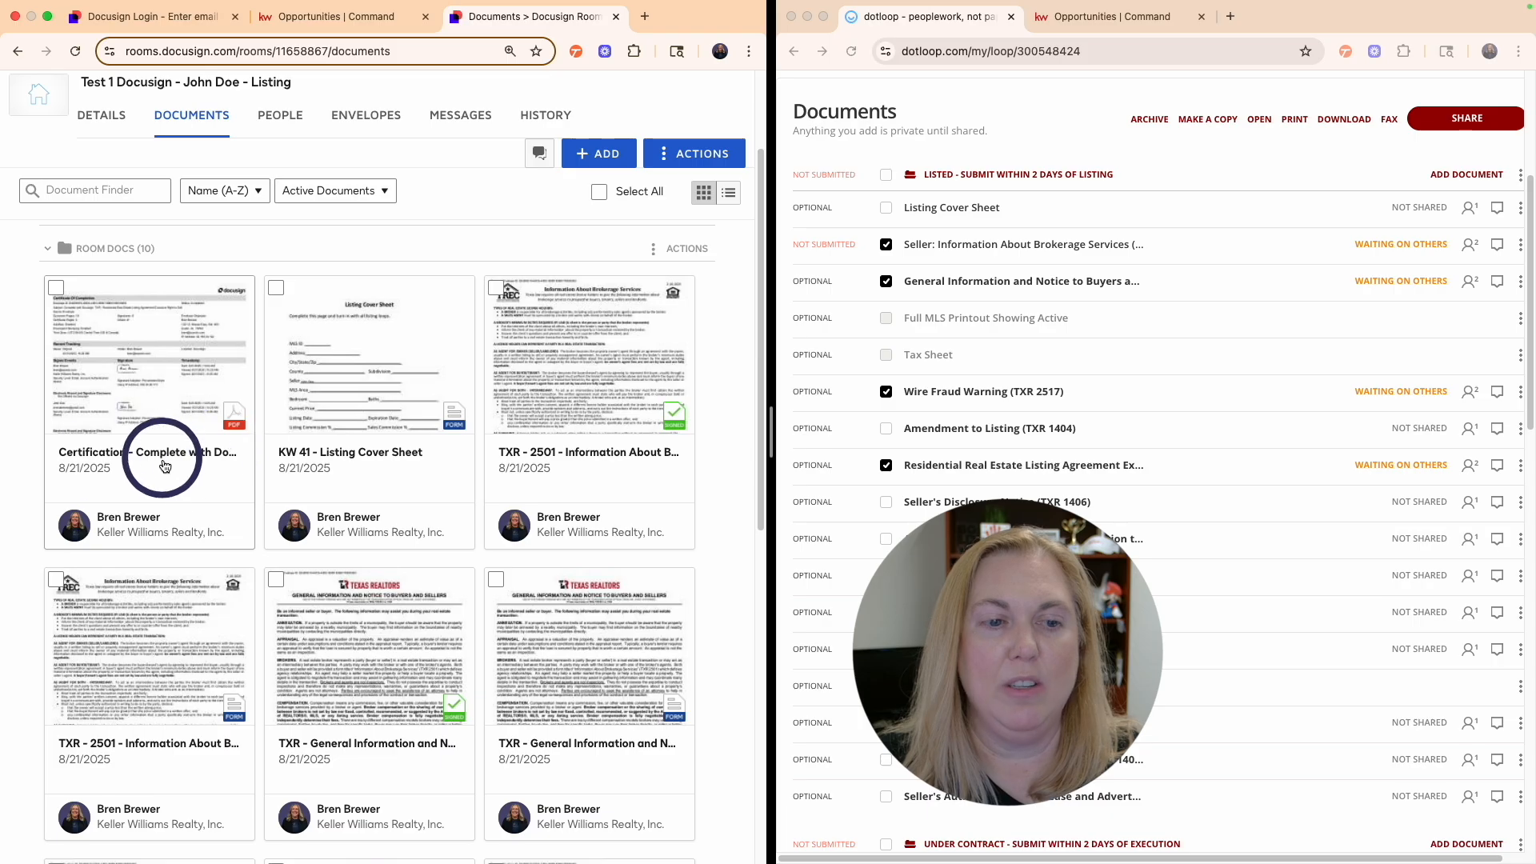
{"action": "scroll", "coordinate": [172, 468], "scroll_direction": "down", "scroll_amount": 1}
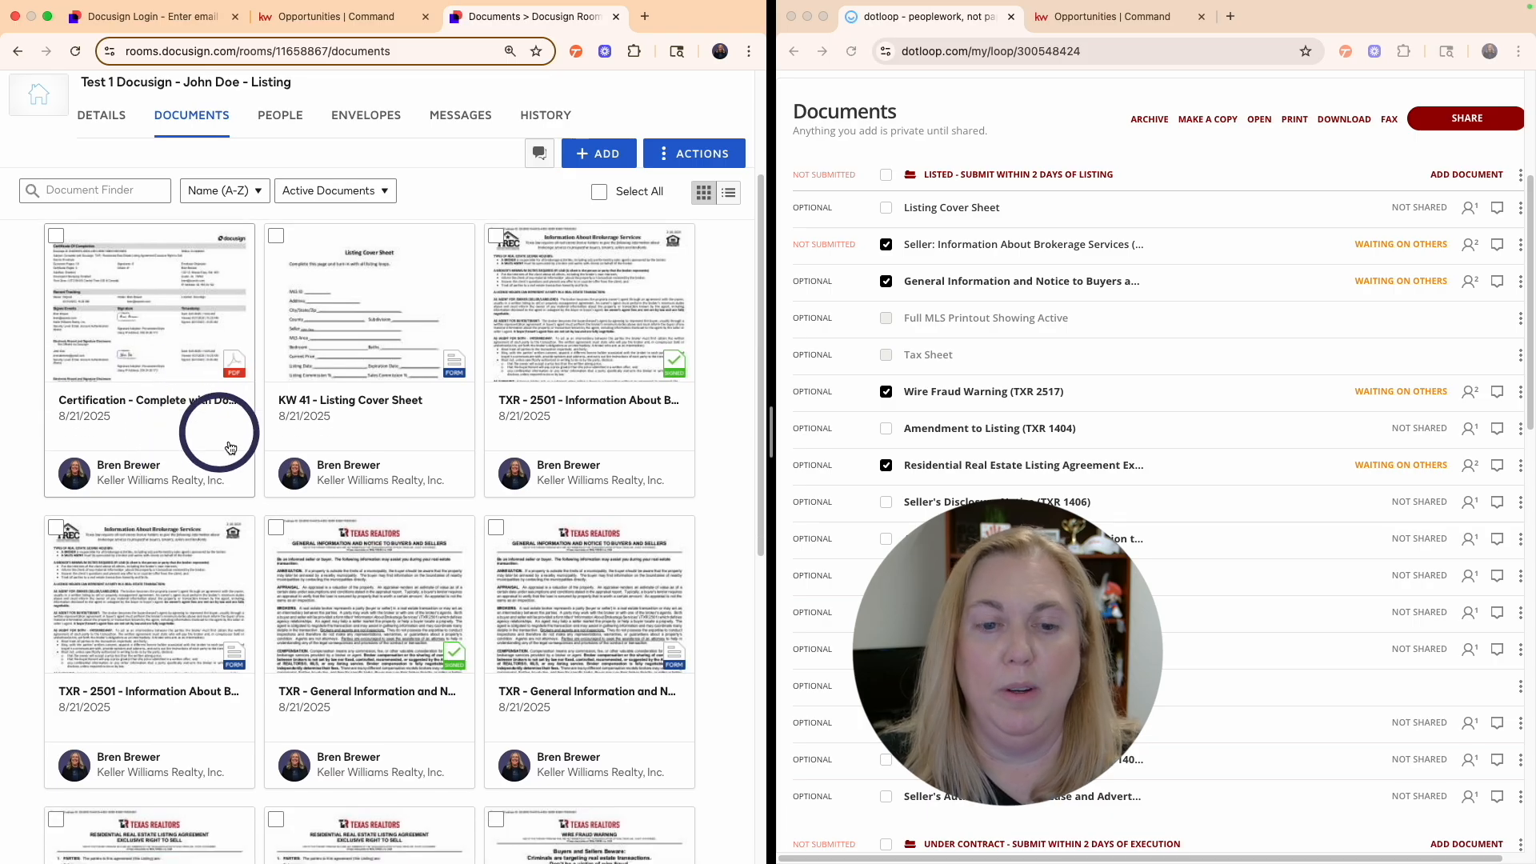
- Look over the Seller: Information About Brokerage Services form and return to the document list
{"action": "scroll", "coordinate": [368, 524], "scroll_direction": "up", "scroll_amount": 4}
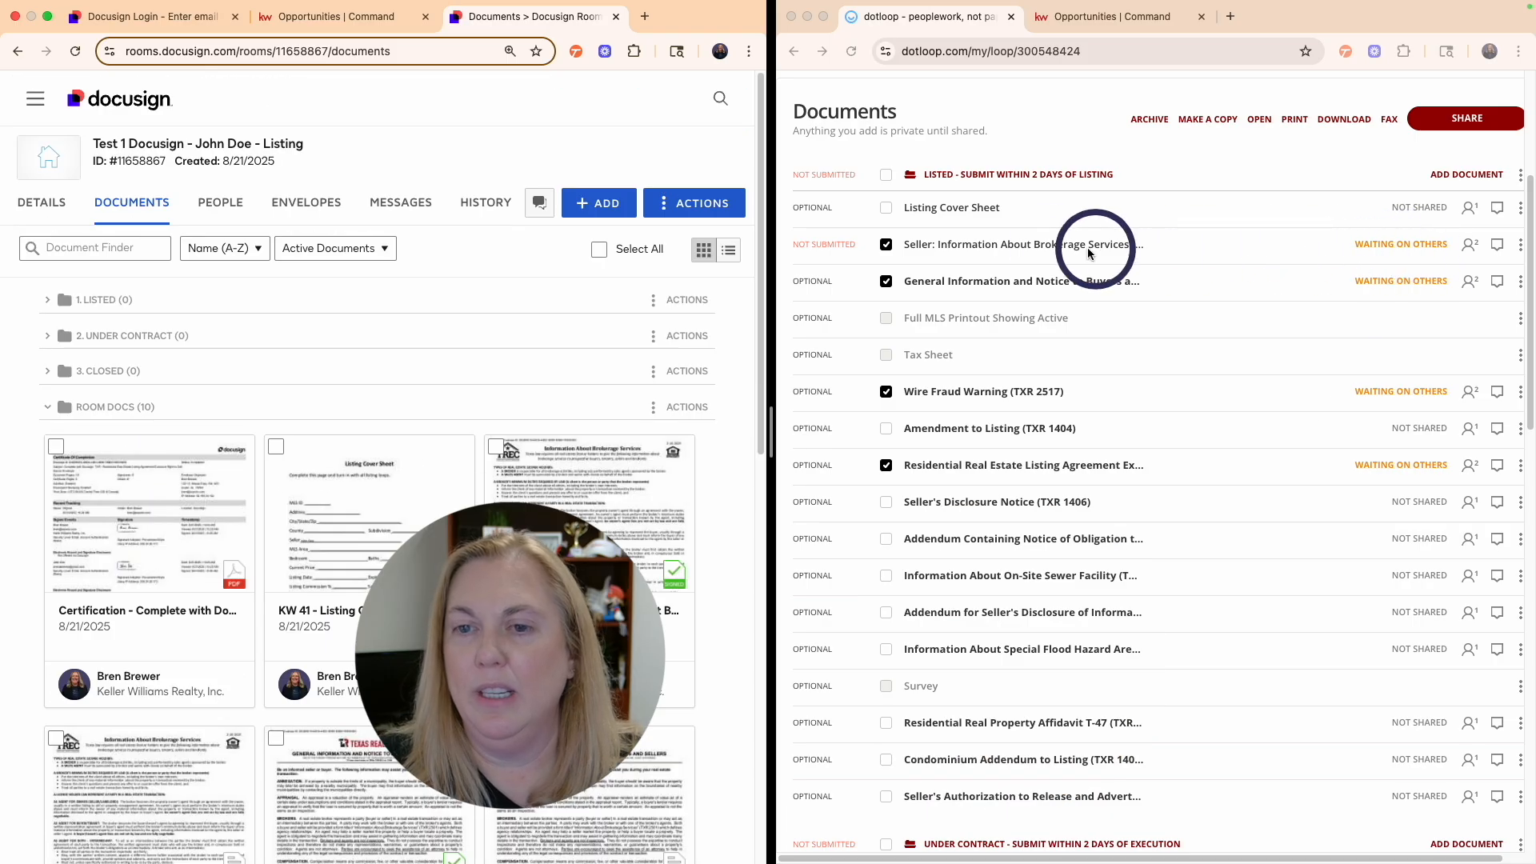
{"action": "left_click", "coordinate": [1019, 250]}
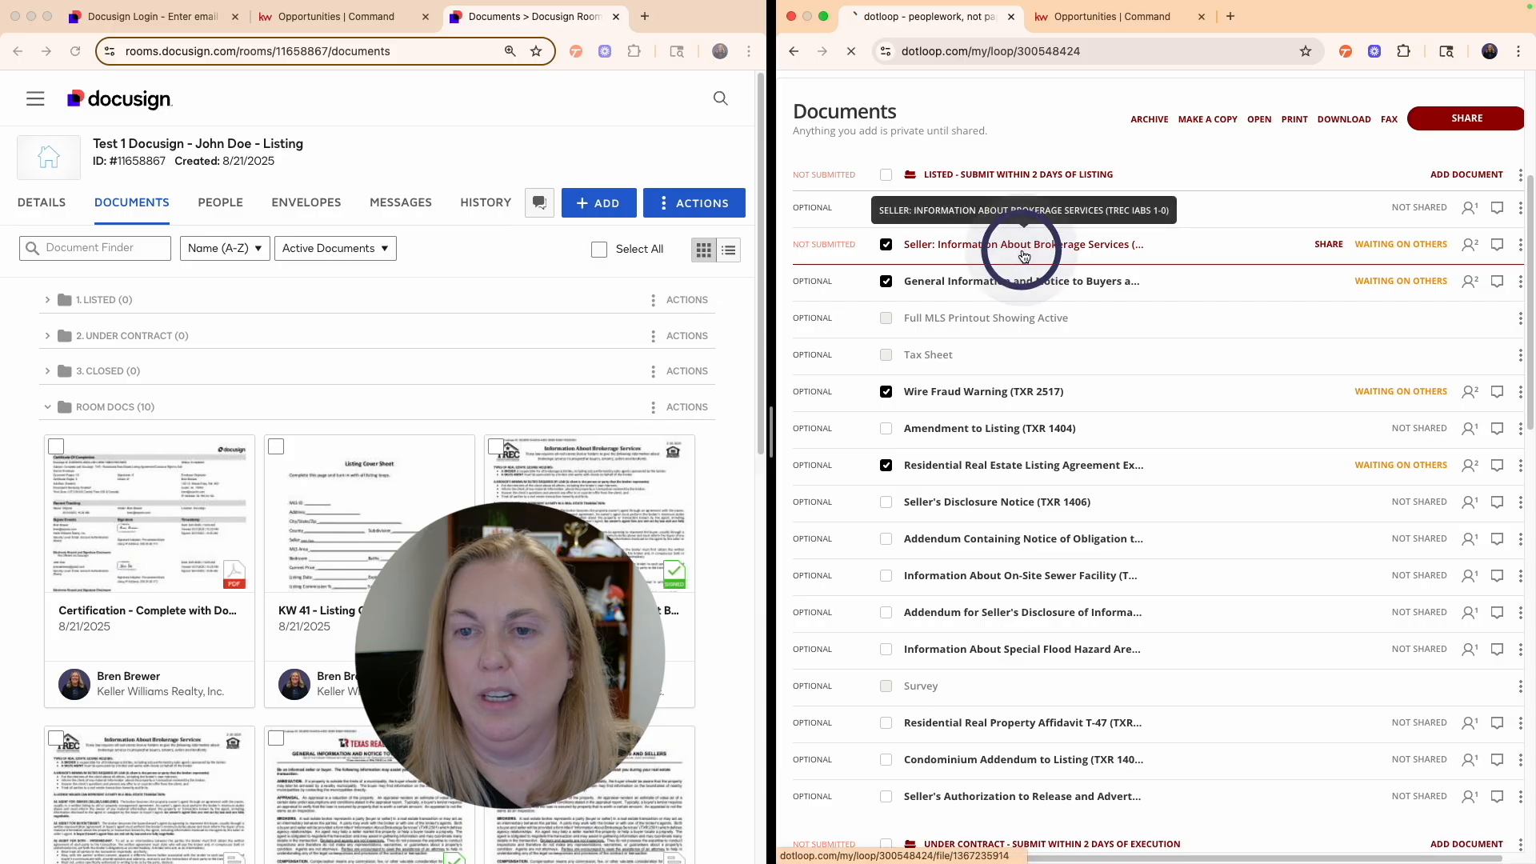
{"action": "scroll", "coordinate": [1066, 300], "scroll_direction": "down", "scroll_amount": 10}
{"action": "scroll", "coordinate": [1065, 300], "scroll_direction": "up", "scroll_amount": 6}
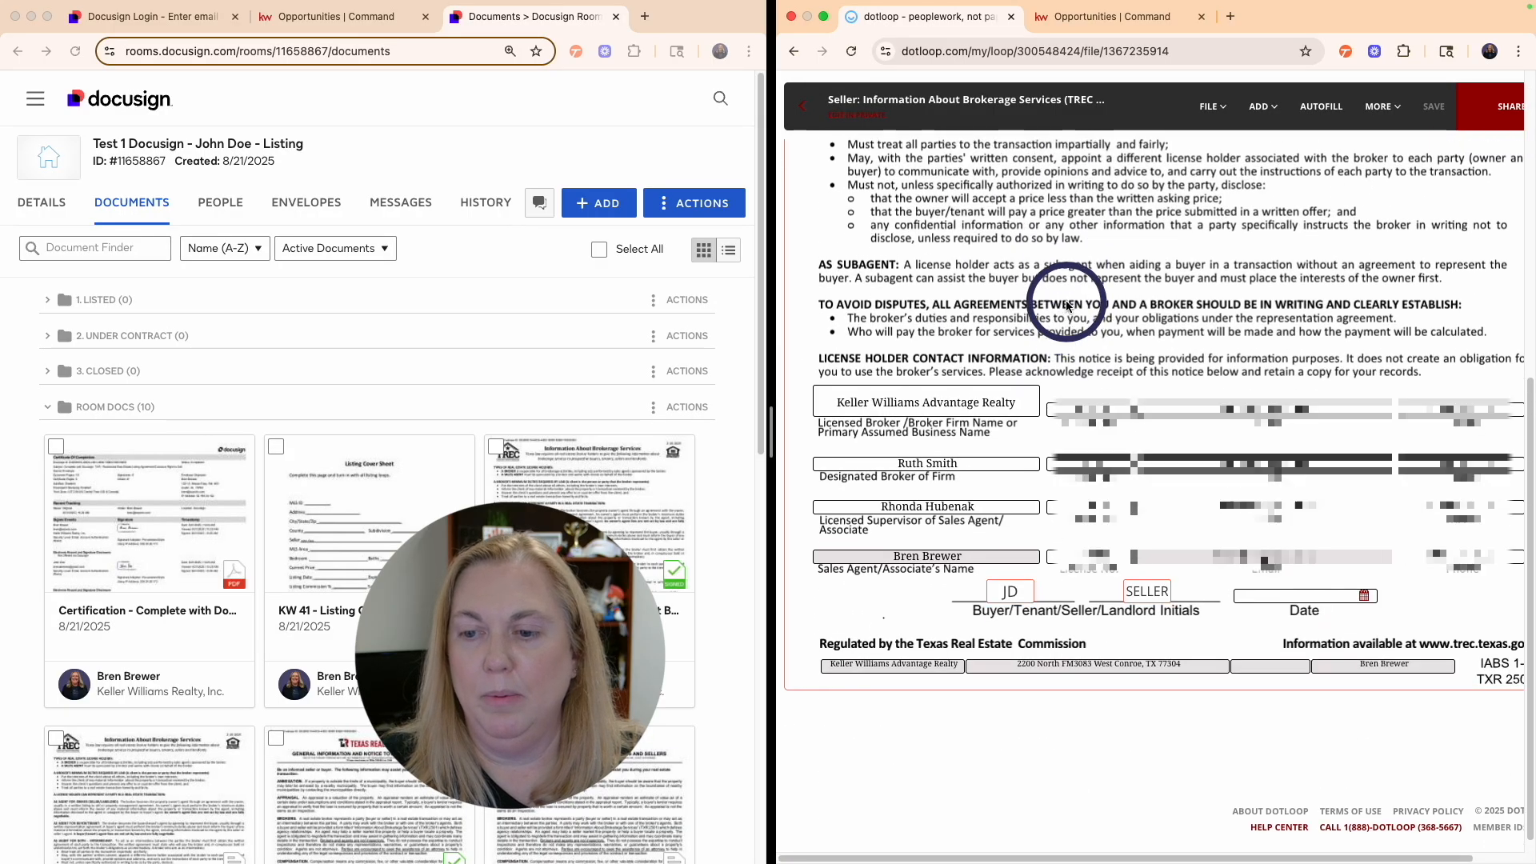
{"action": "left_click", "coordinate": [797, 112]}
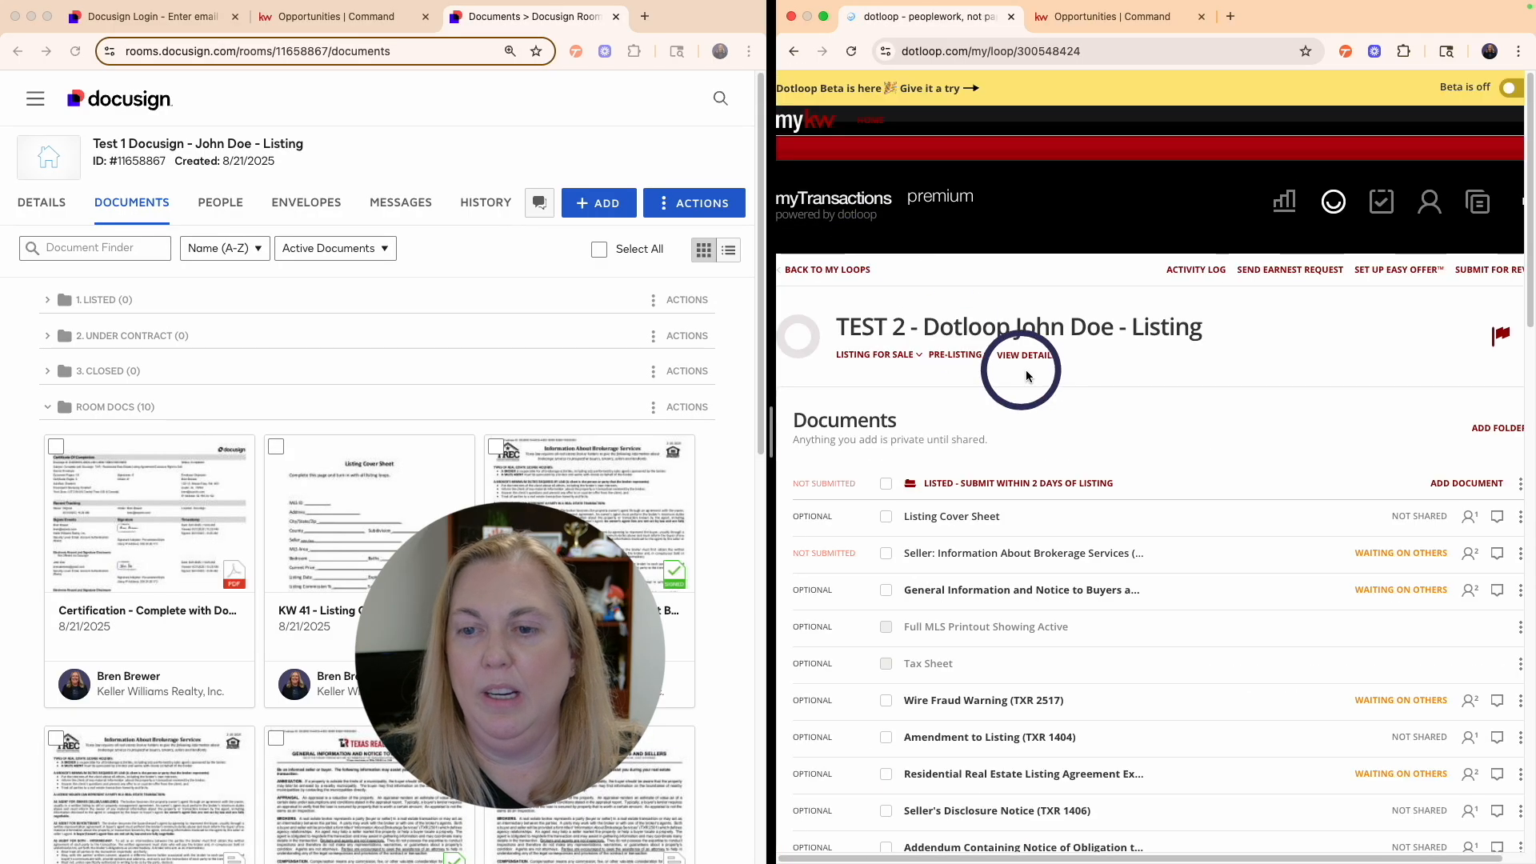
- Add the listing agent's adopted signature to the General Information and Notice form
{"action": "left_click", "coordinate": [996, 592]}
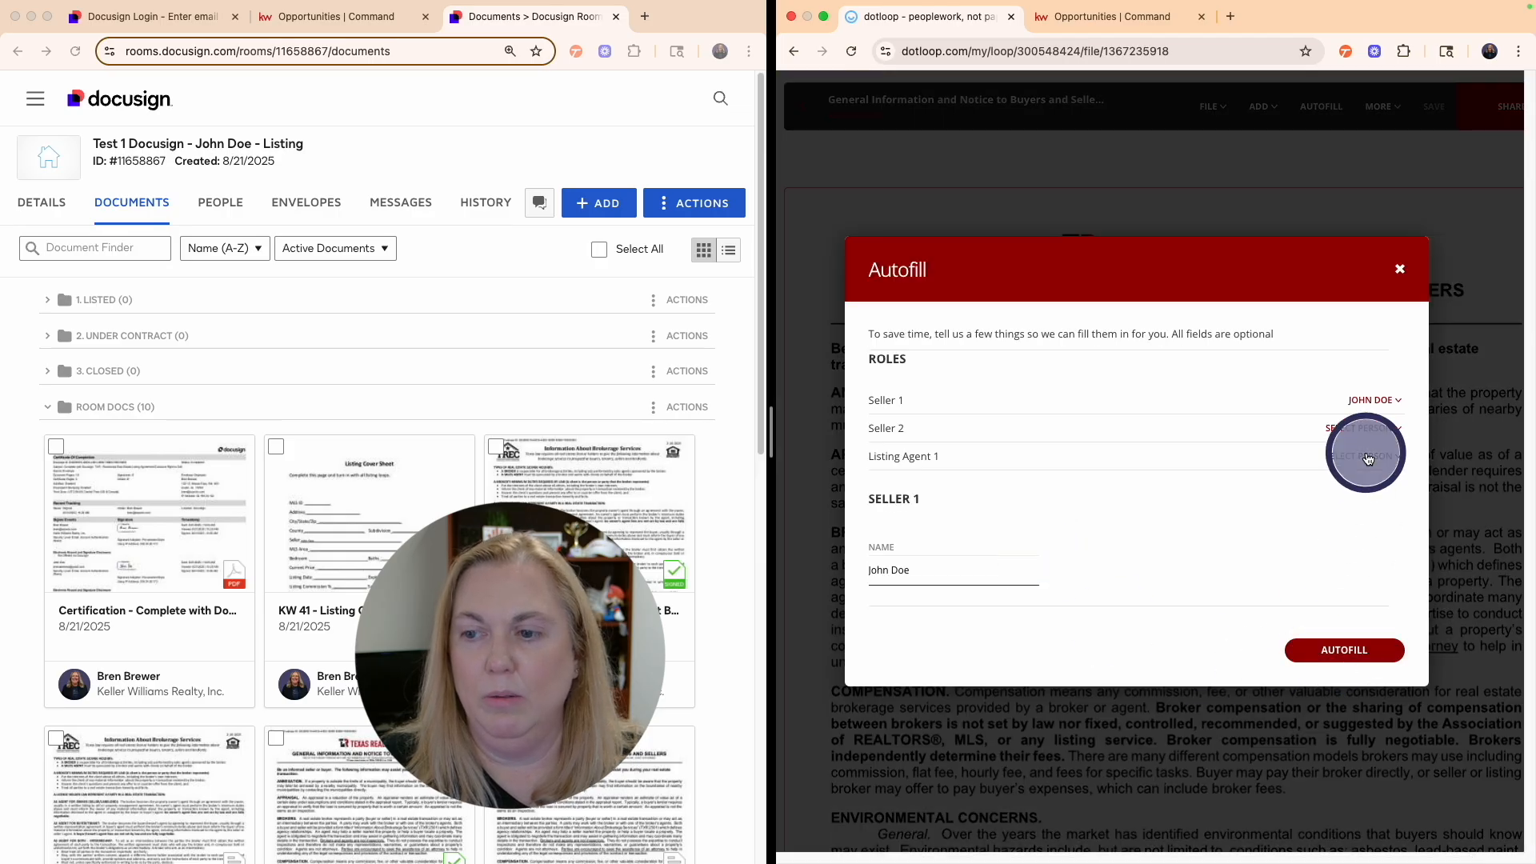
{"action": "scroll", "coordinate": [1180, 622], "scroll_direction": "down", "scroll_amount": 14}
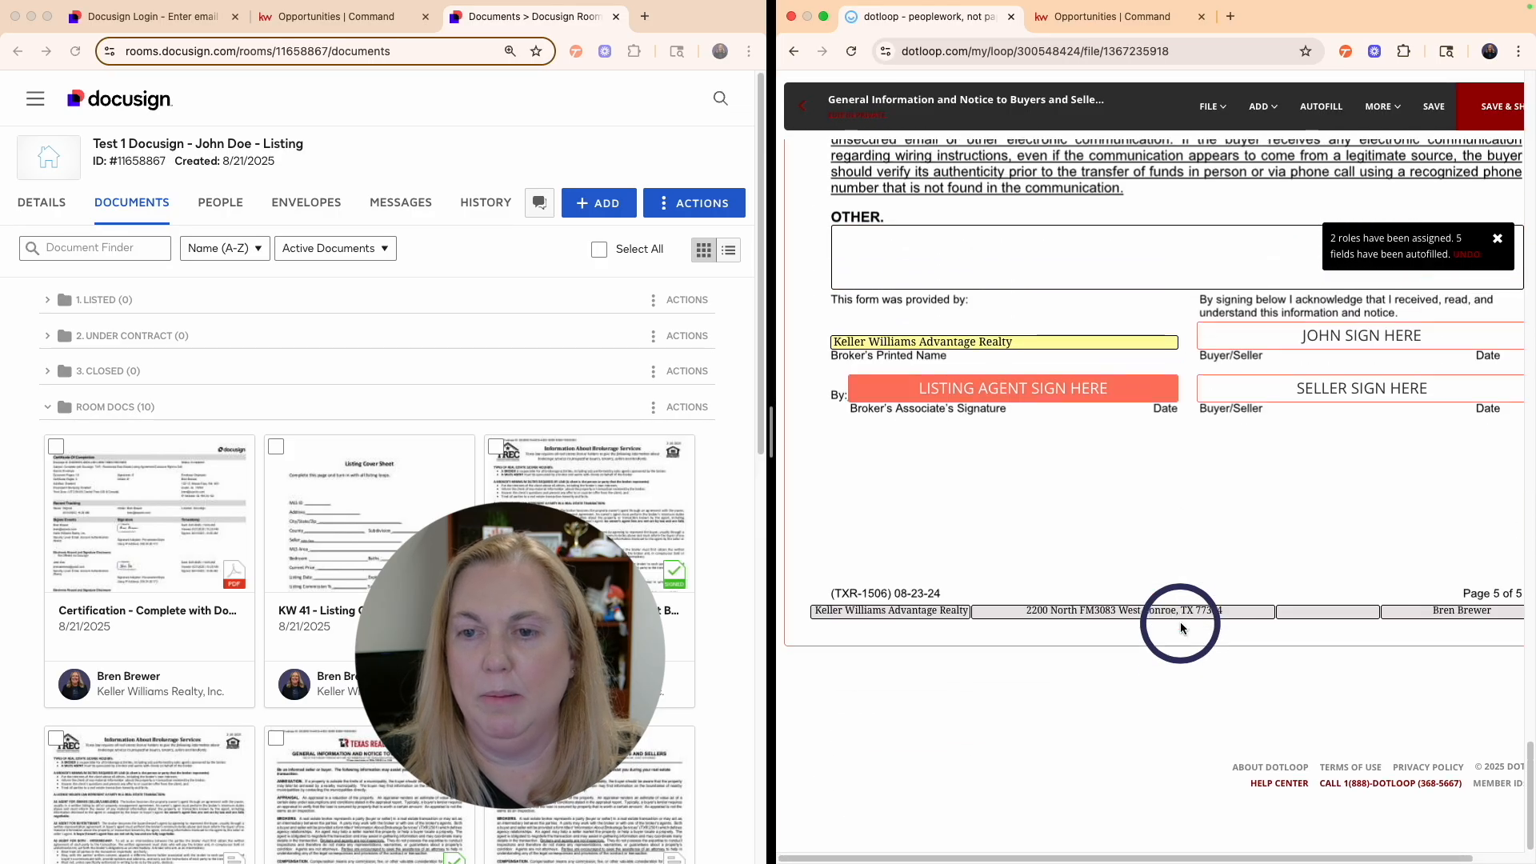
{"action": "left_click", "coordinate": [1036, 424]}
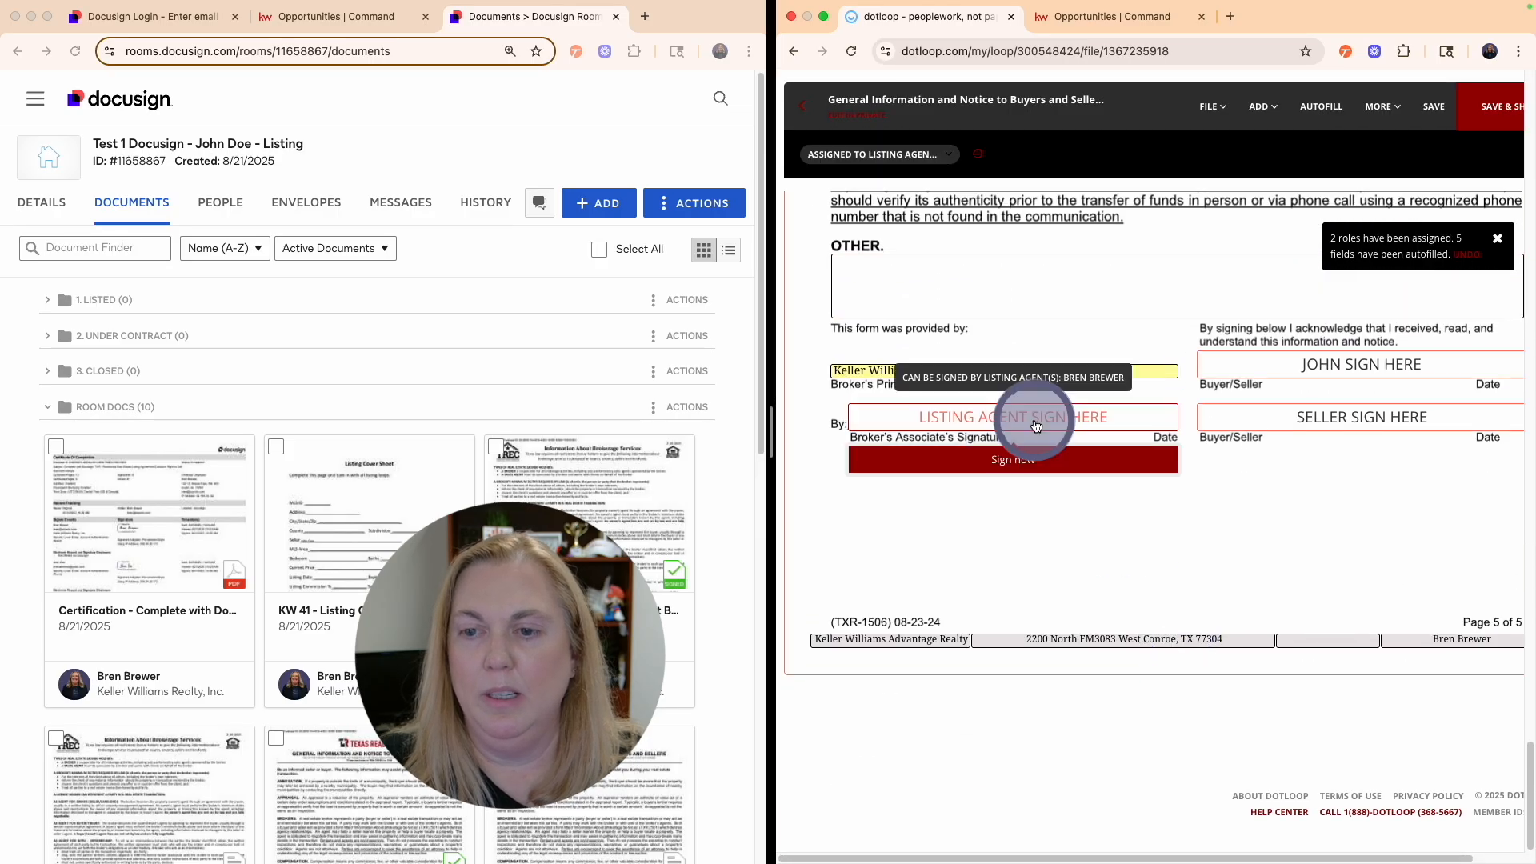
{"action": "left_click", "coordinate": [1025, 459]}
{"action": "left_click", "coordinate": [1290, 598]}
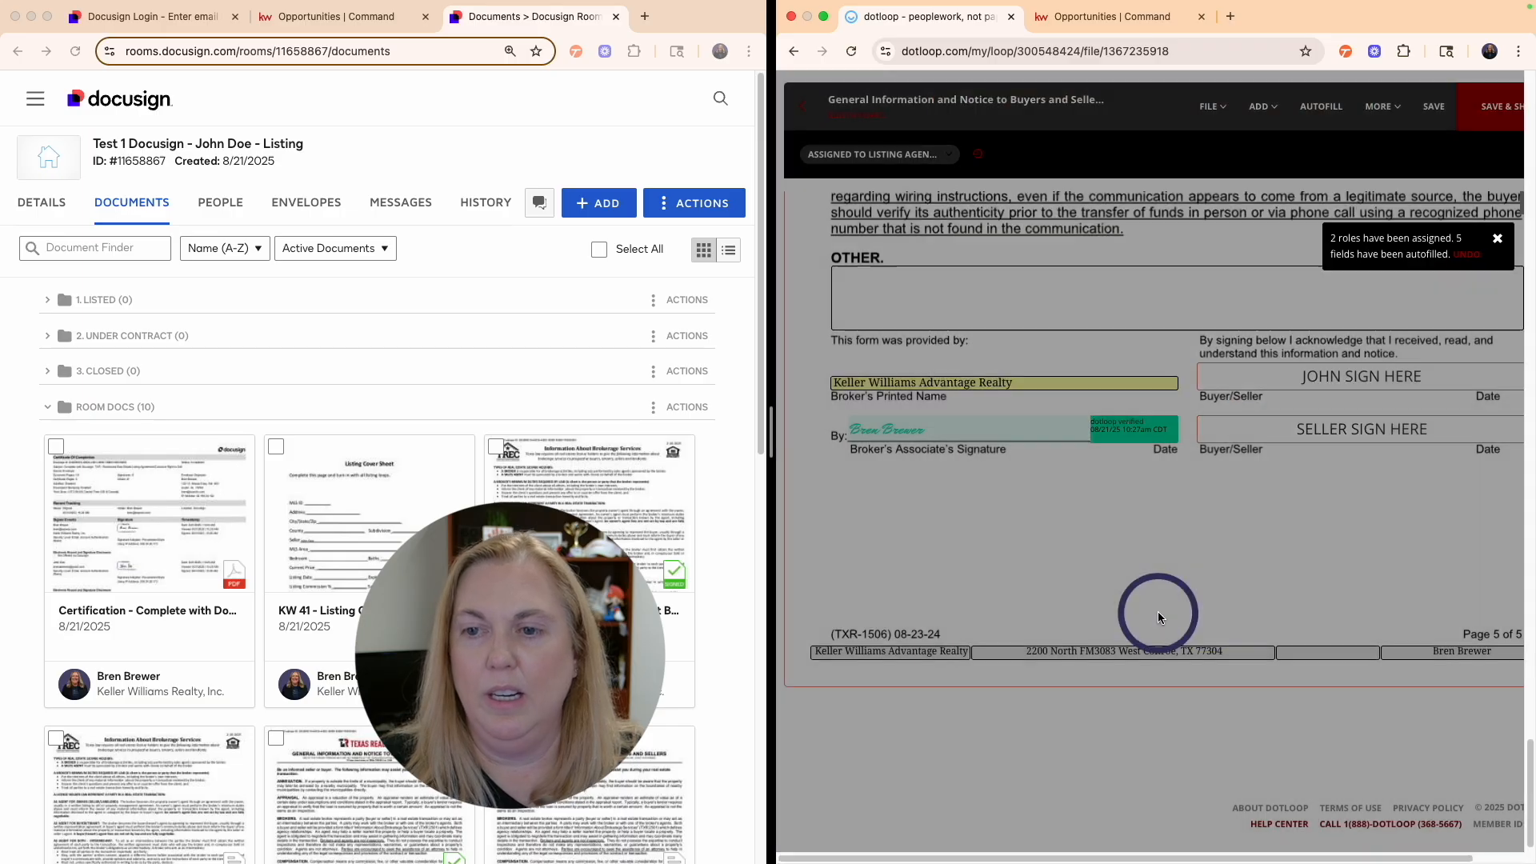
{"action": "left_click", "coordinate": [865, 167]}
{"action": "left_click", "coordinate": [824, 80]}
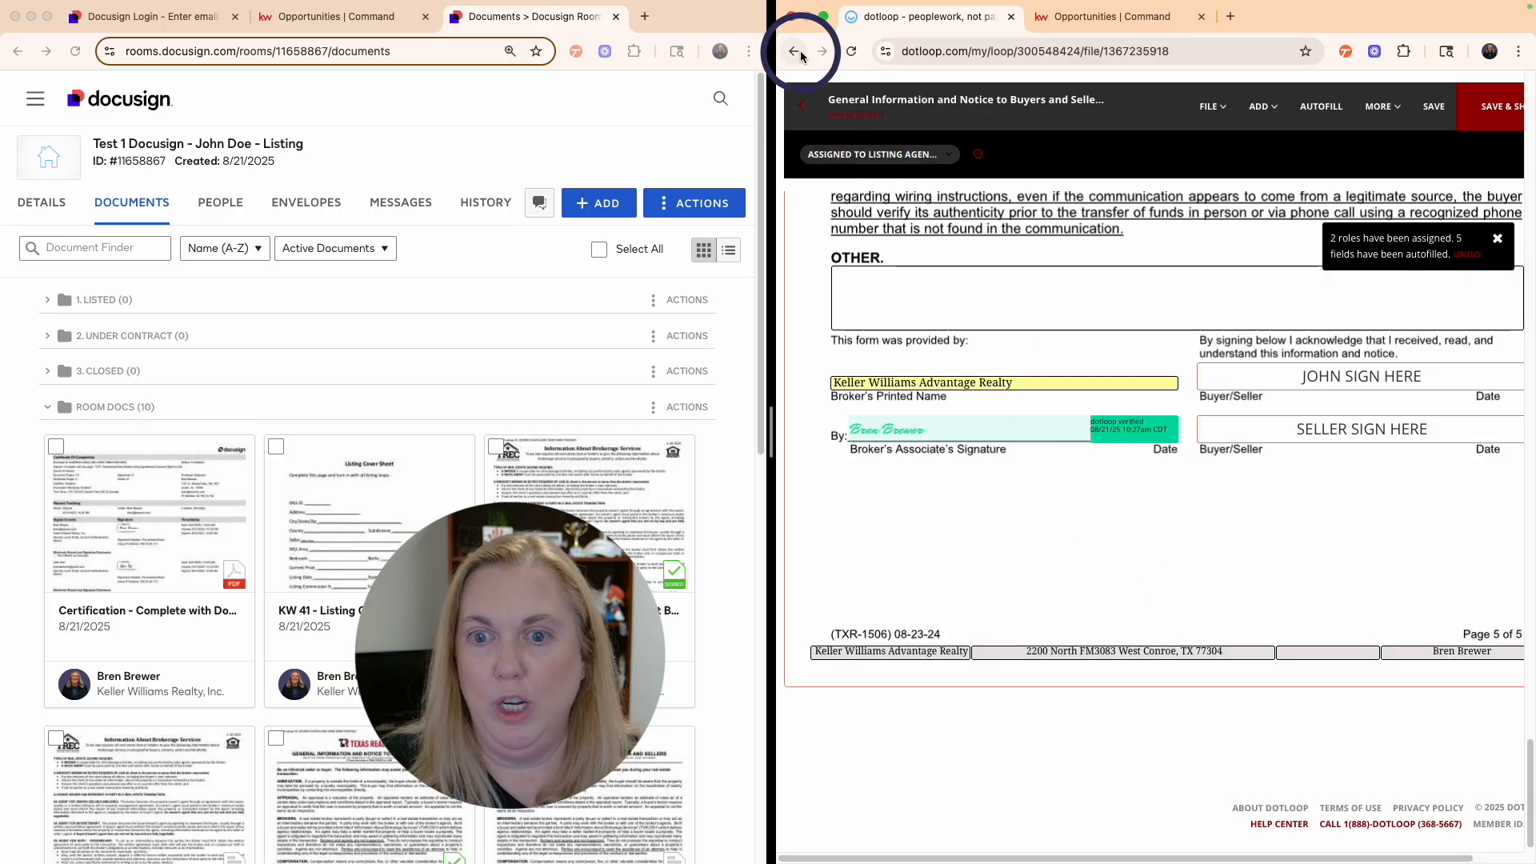
{"action": "scroll", "coordinate": [986, 521], "scroll_direction": "up", "scroll_amount": 14}
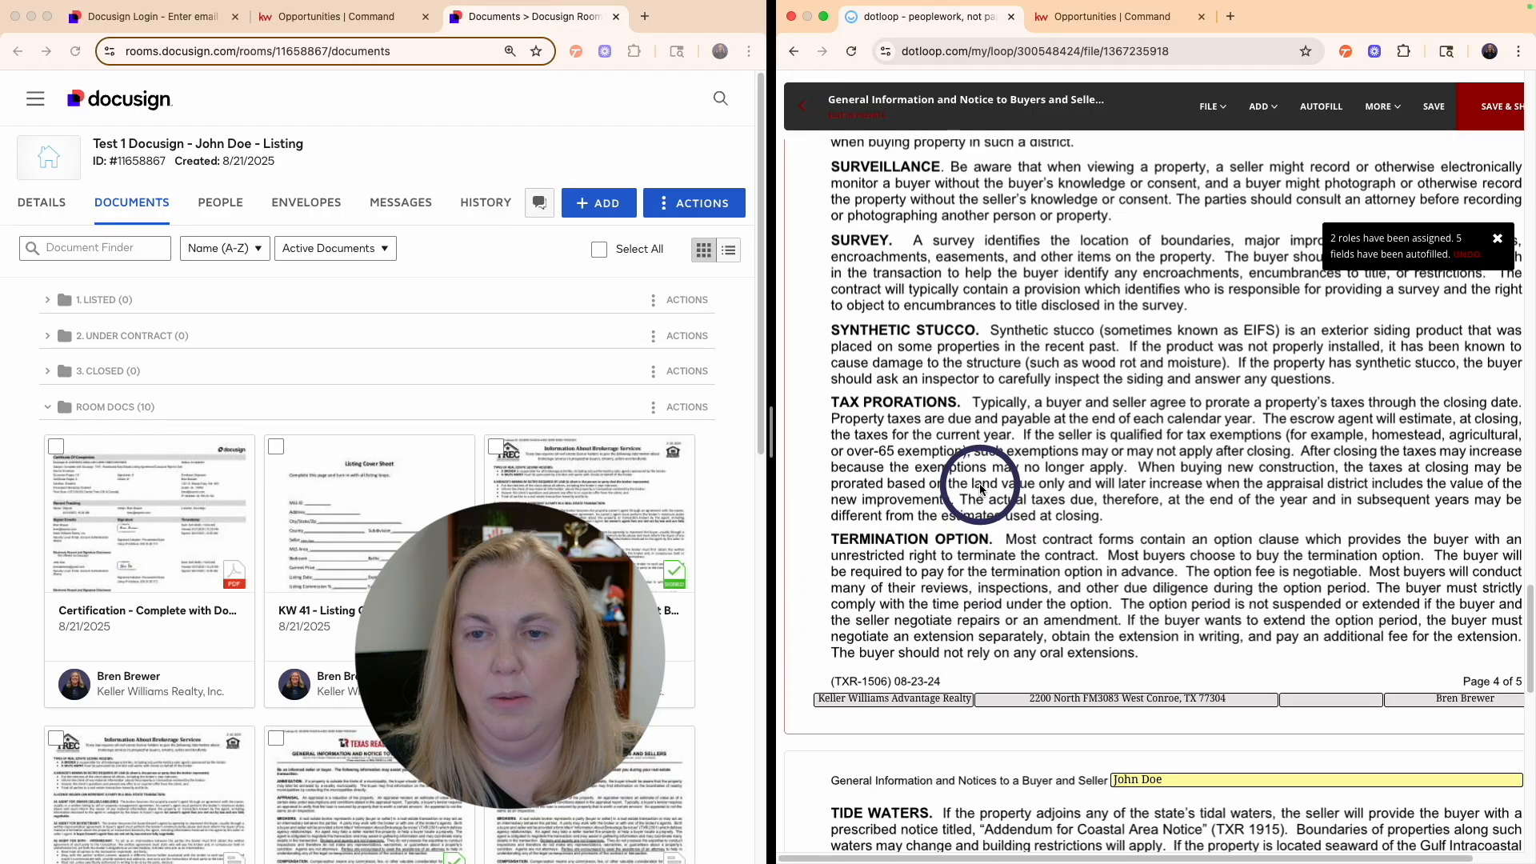
{"action": "scroll", "coordinate": [981, 485], "scroll_direction": "up", "scroll_amount": 20}
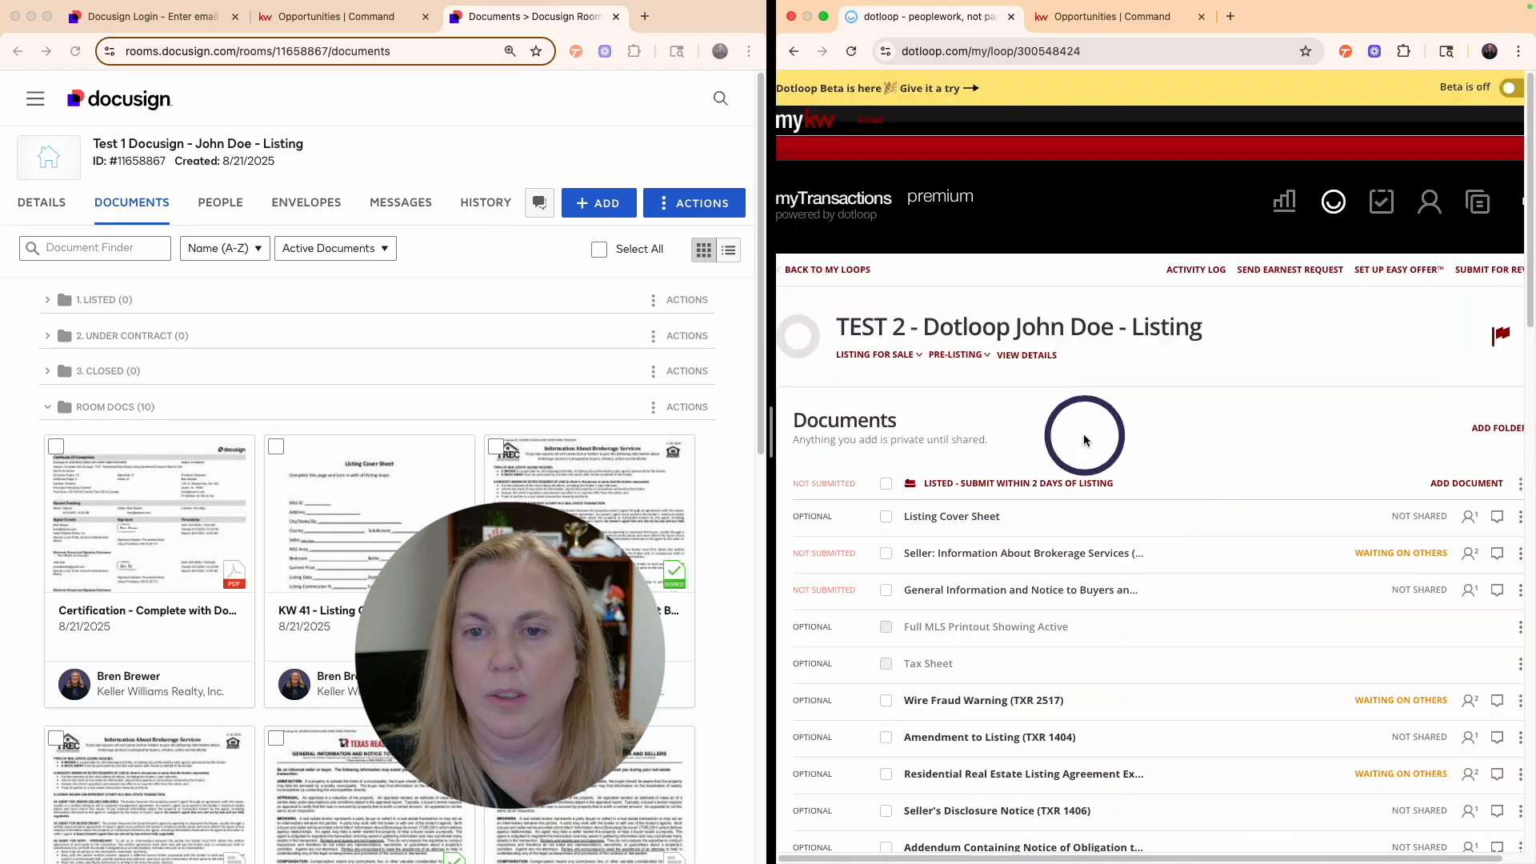
{"action": "scroll", "coordinate": [1089, 482], "scroll_direction": "down", "scroll_amount": 1}
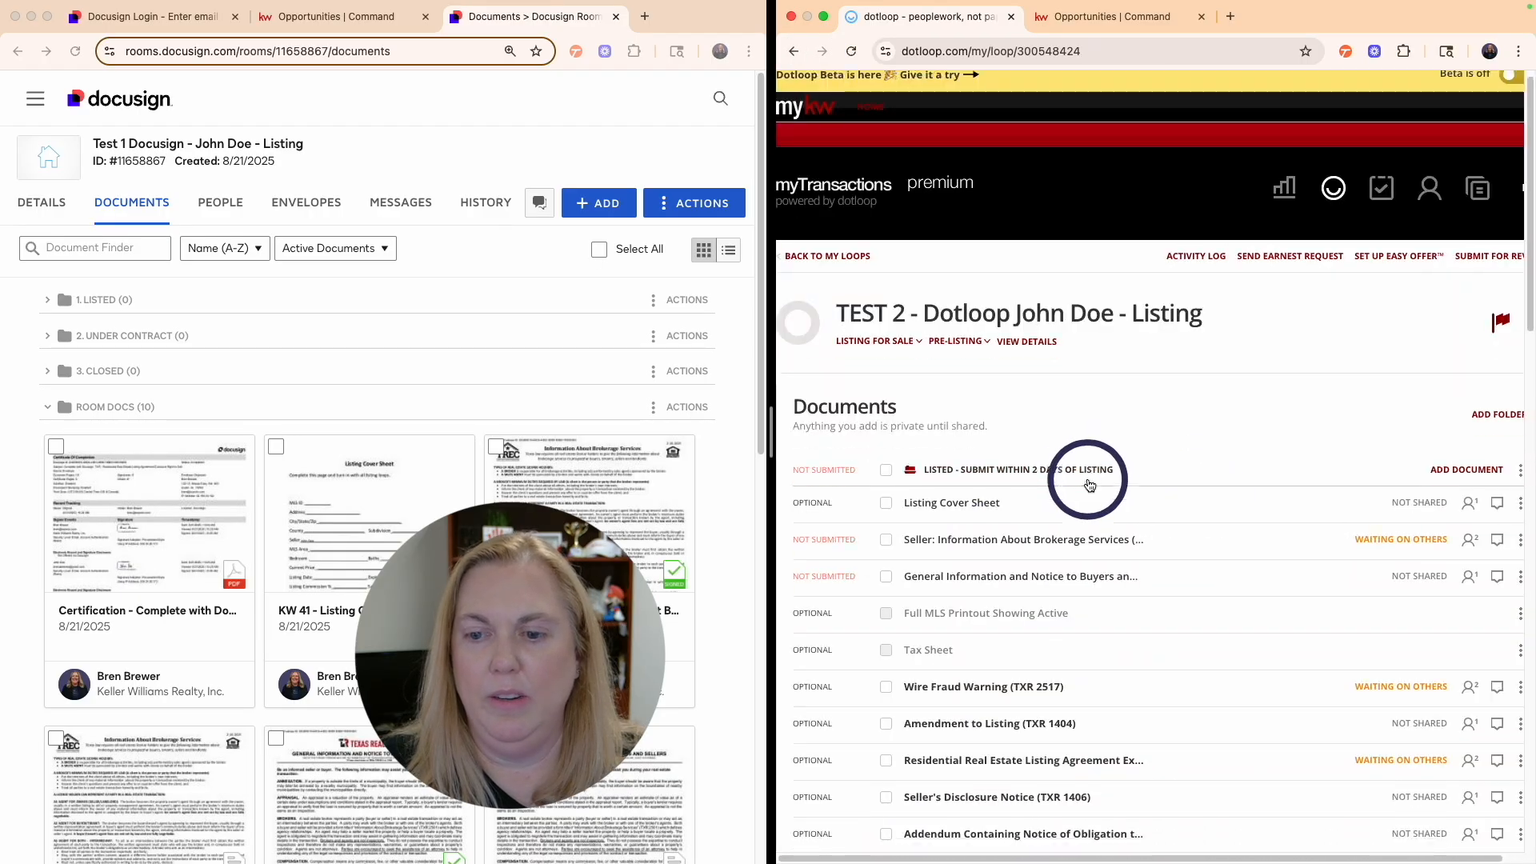
- Autofill the Wire Fraud Warning (TXR 2517) form and add the listing agent's adopted signature
{"action": "scroll", "coordinate": [1089, 485], "scroll_direction": "down", "scroll_amount": 3}
{"action": "left_click", "coordinate": [987, 490]}
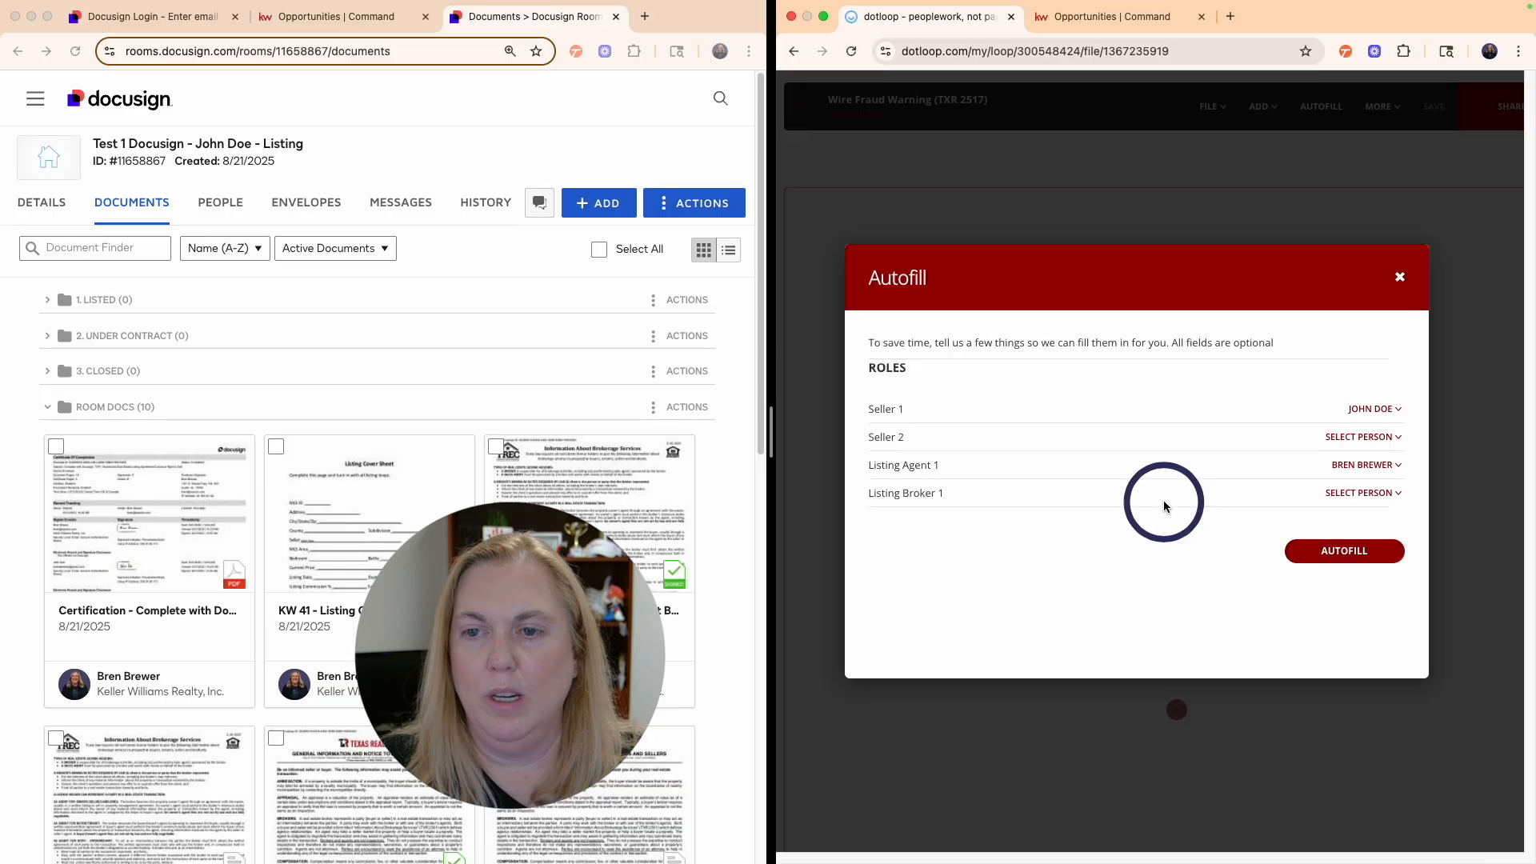
{"action": "left_click", "coordinate": [1352, 552]}
{"action": "scroll", "coordinate": [997, 560], "scroll_direction": "down", "scroll_amount": 2}
{"action": "left_click", "coordinate": [1013, 660]}
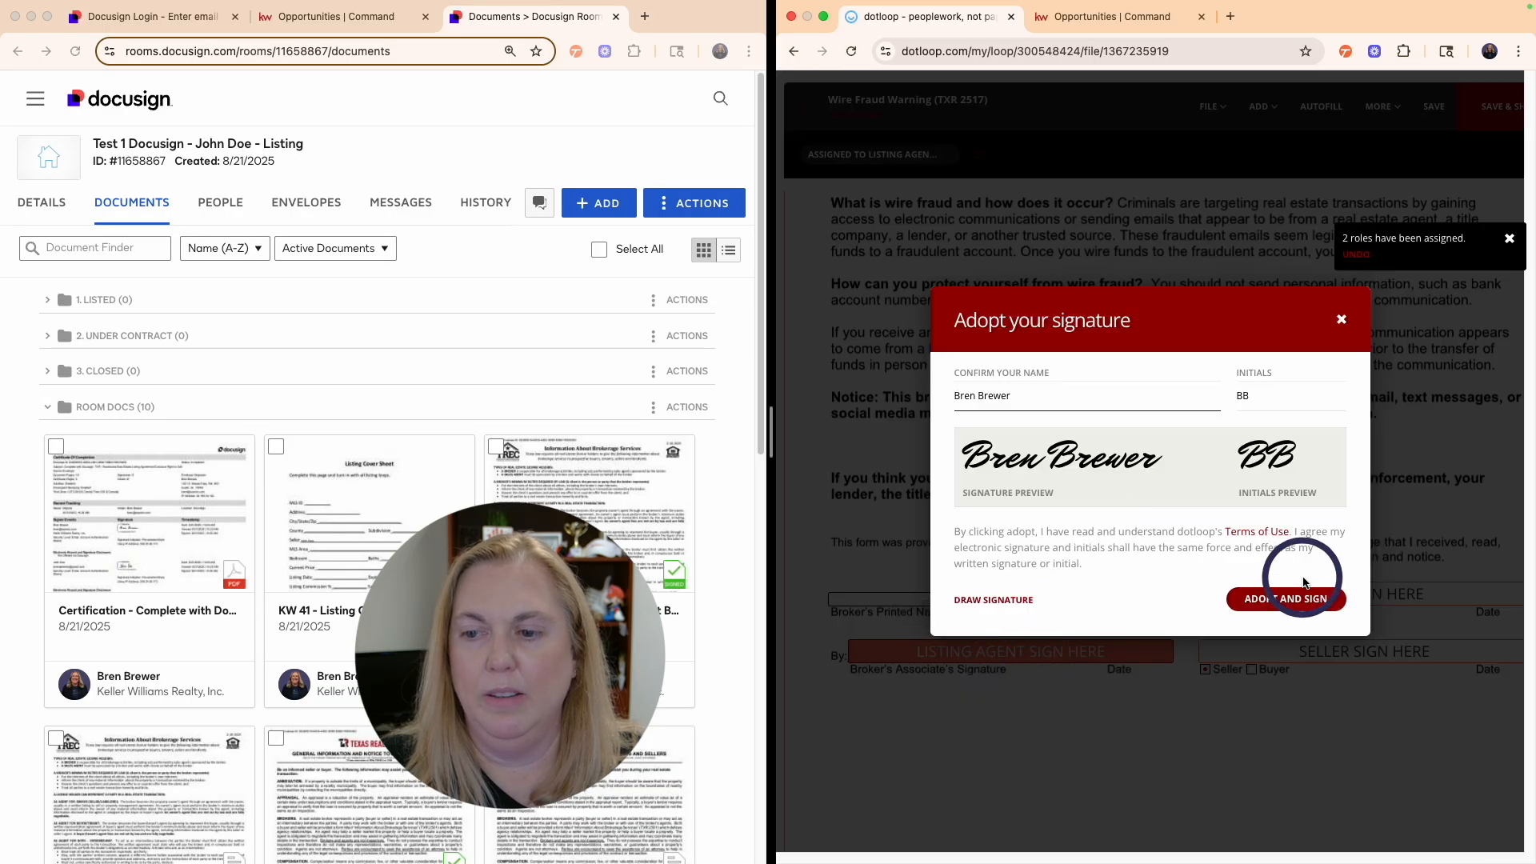
{"action": "left_click", "coordinate": [1286, 599]}
{"action": "left_click", "coordinate": [803, 106]}
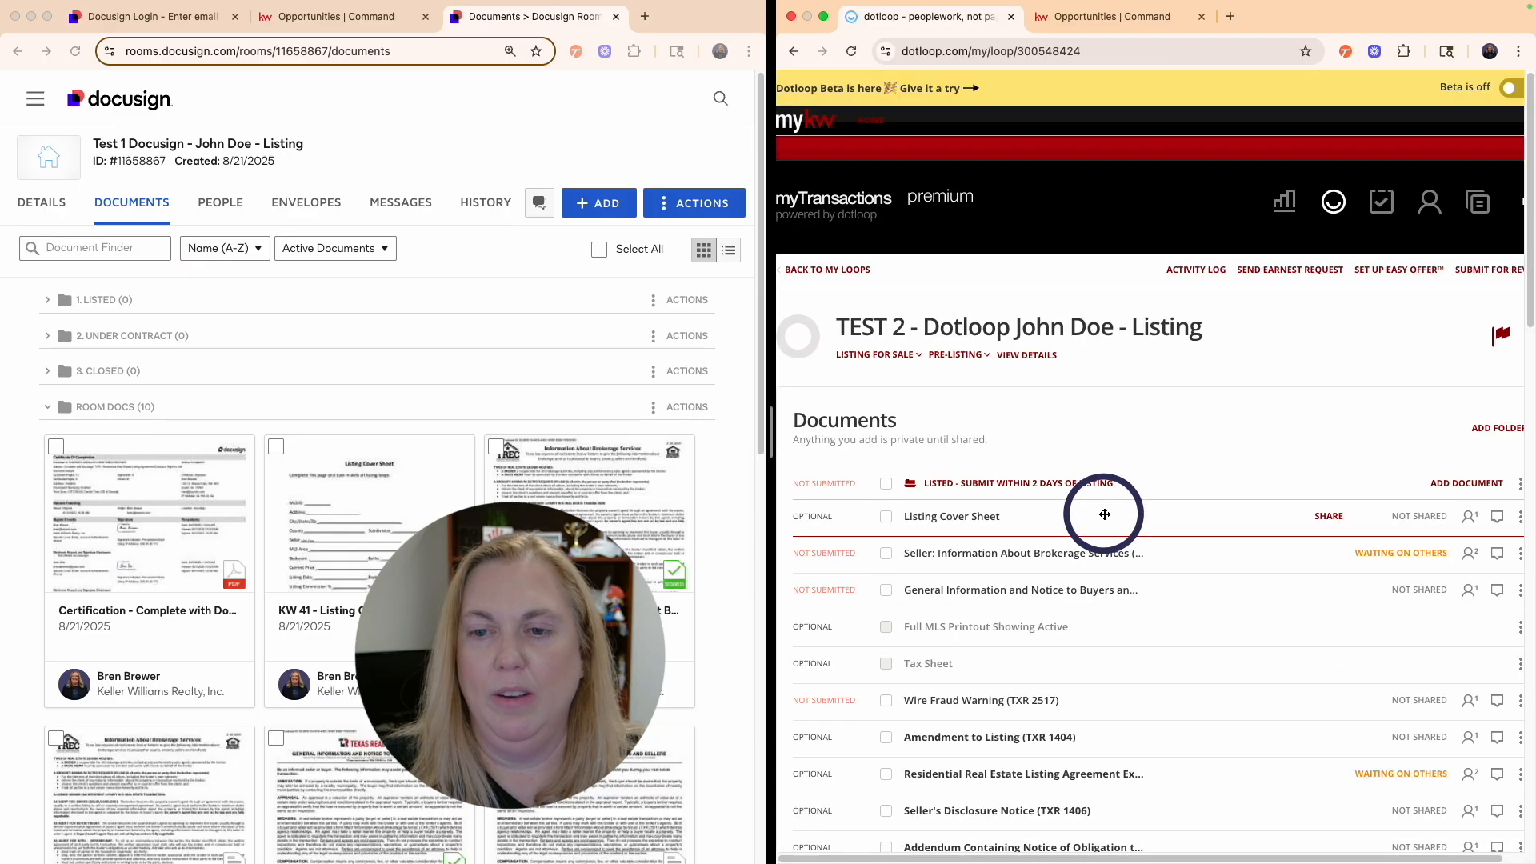
- Reopen the Wire Fraud Warning form to confirm the signature, then review TEST 2's document statuses
{"action": "scroll", "coordinate": [1105, 515], "scroll_direction": "down", "scroll_amount": 5}
{"action": "left_click", "coordinate": [995, 440]}
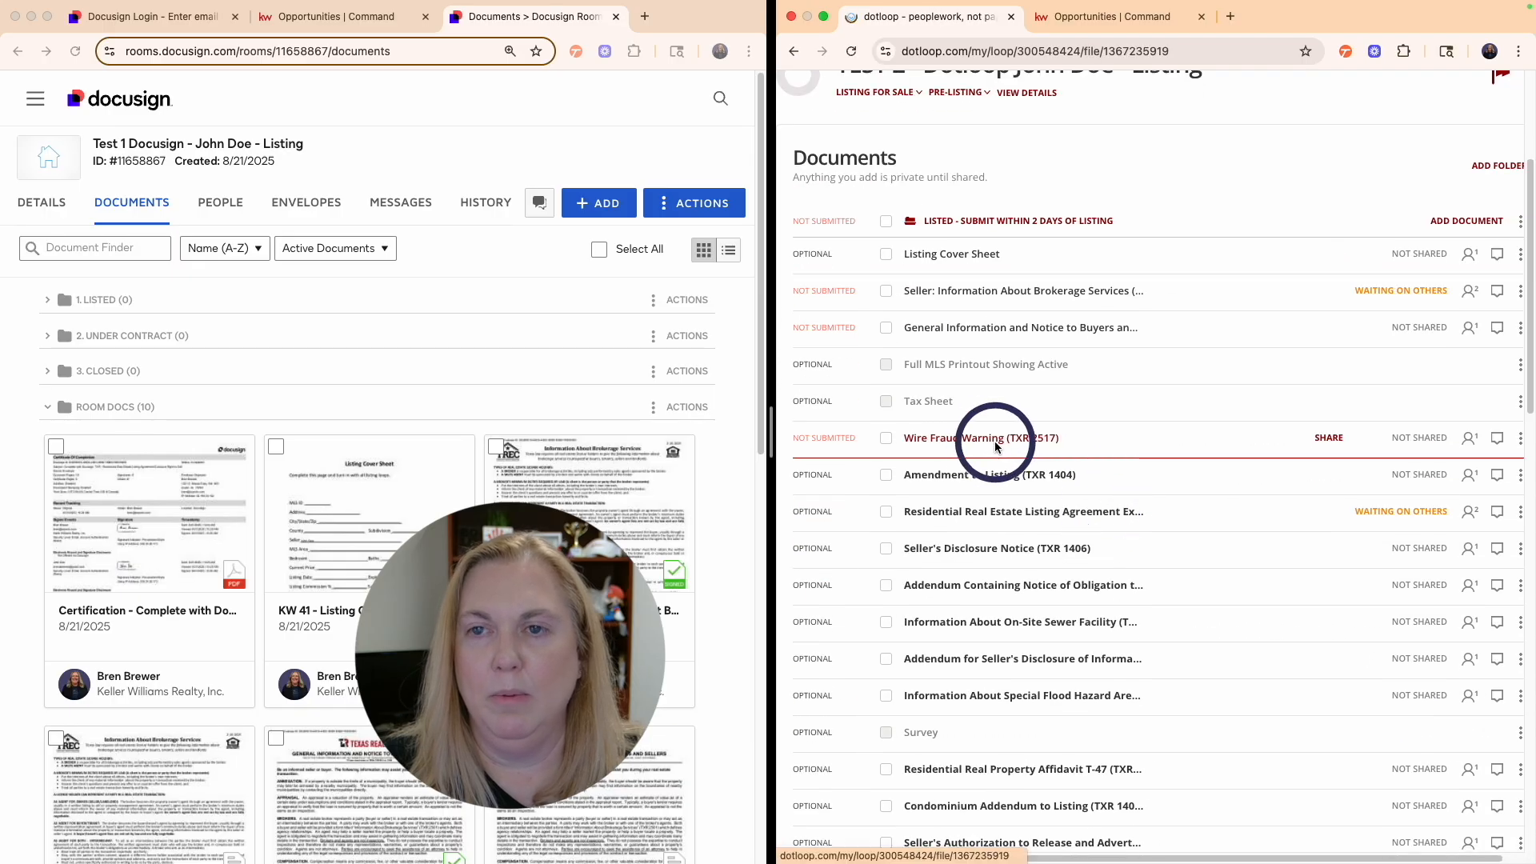
{"action": "scroll", "coordinate": [1056, 477], "scroll_direction": "down", "scroll_amount": 3}
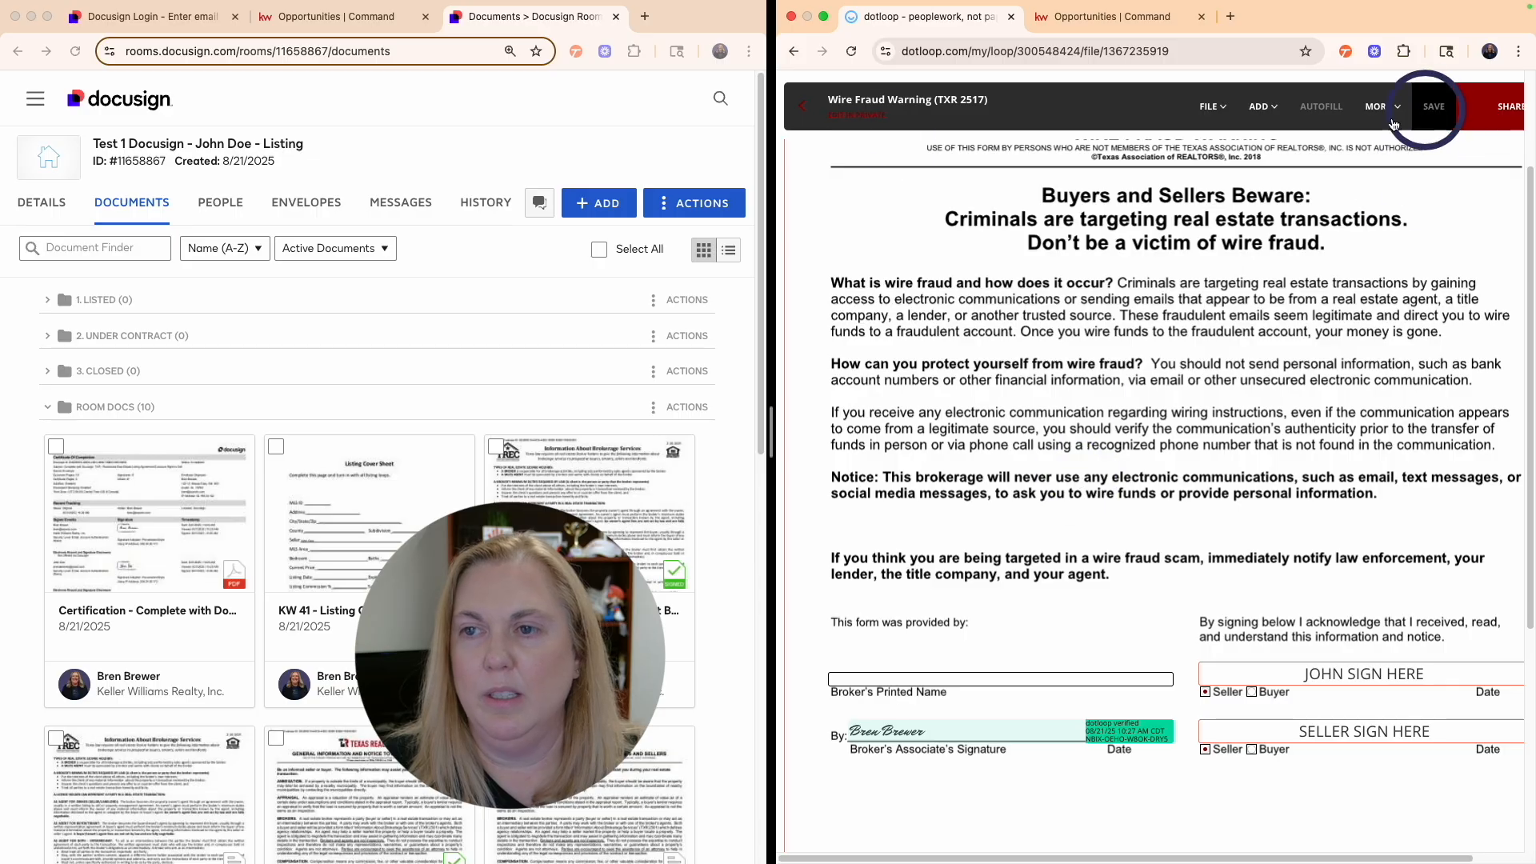
{"action": "left_click", "coordinate": [802, 105]}
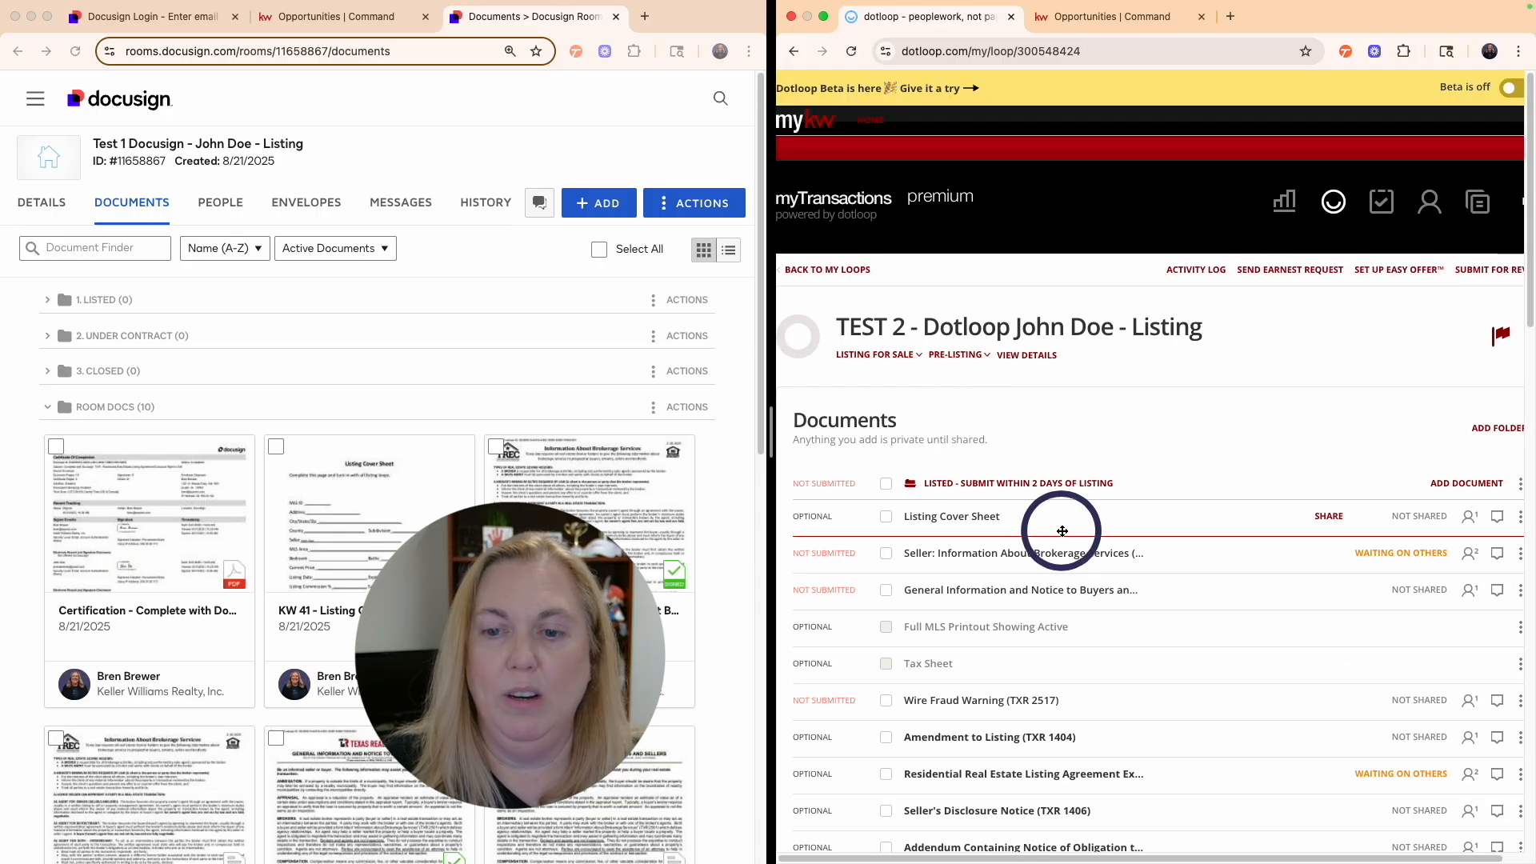
{"action": "scroll", "coordinate": [1241, 483], "scroll_direction": "down", "scroll_amount": 3}
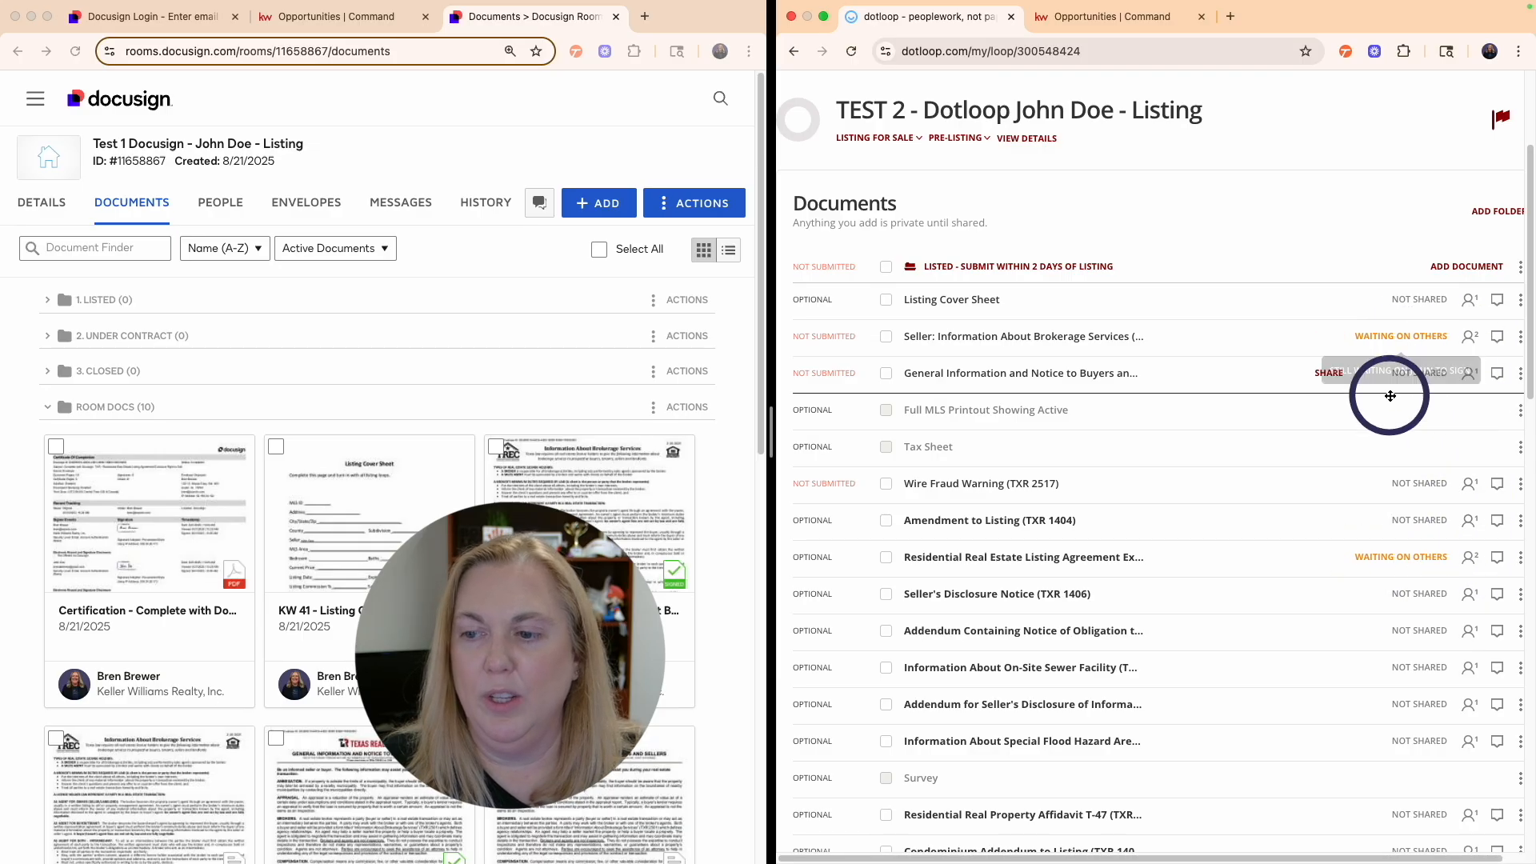
{"action": "scroll", "coordinate": [1341, 409], "scroll_direction": "down", "scroll_amount": 3}
{"action": "scroll", "coordinate": [1338, 409], "scroll_direction": "up", "scroll_amount": 3}
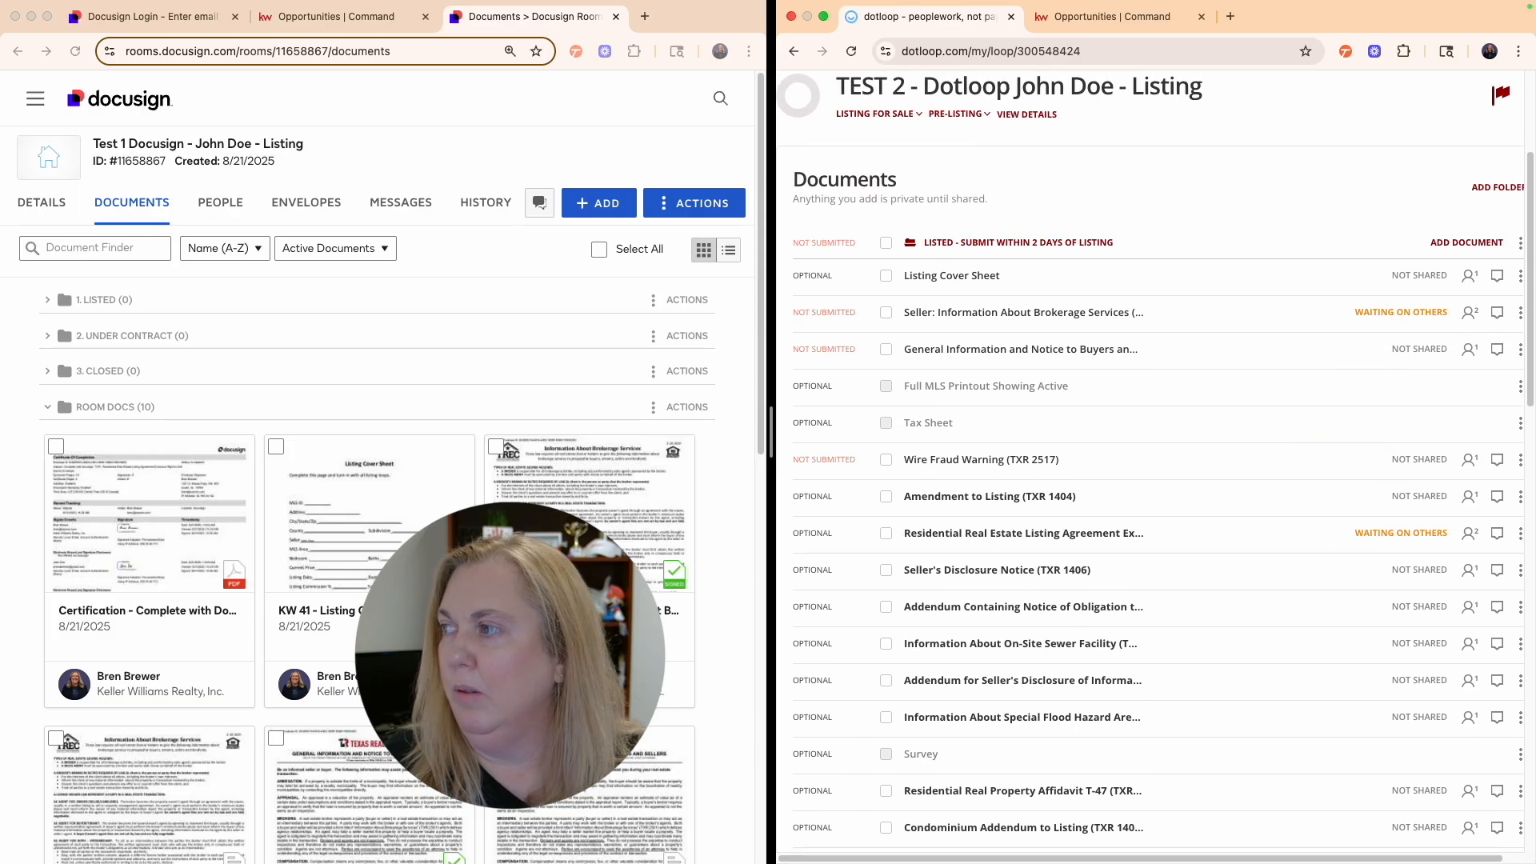
- Pull the seller's signing document into the browser as a tab and zoom out to about 80%
{"action": "left_click_drag", "start_coordinate": [1046, 192], "coordinate": [1269, 17]}
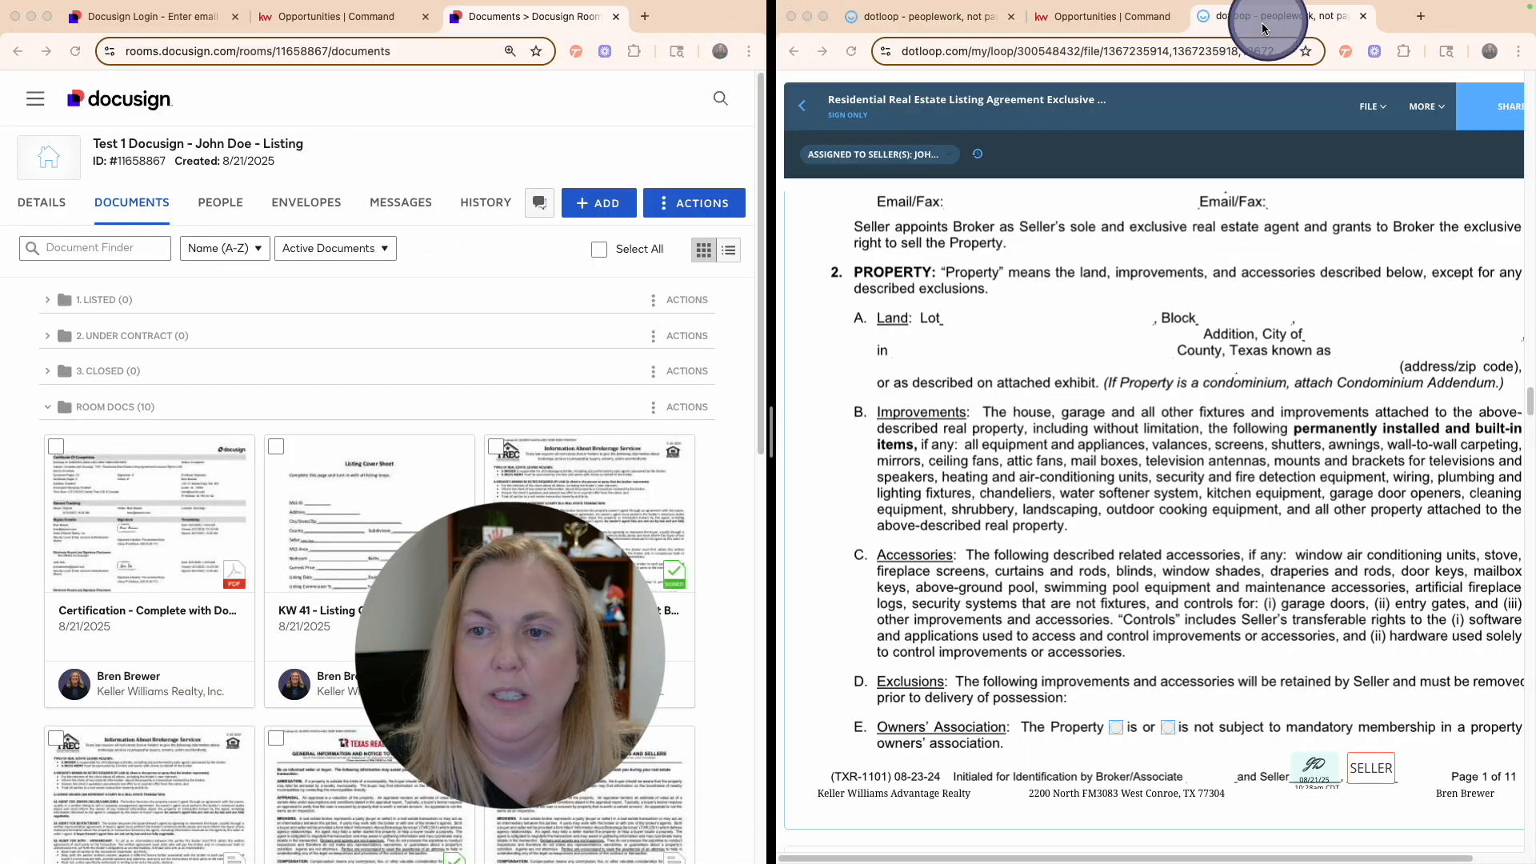
{"action": "scroll", "coordinate": [960, 448], "scroll_direction": "up", "scroll_amount": 15}
{"action": "scroll", "coordinate": [960, 448], "scroll_direction": "up", "scroll_amount": 5}
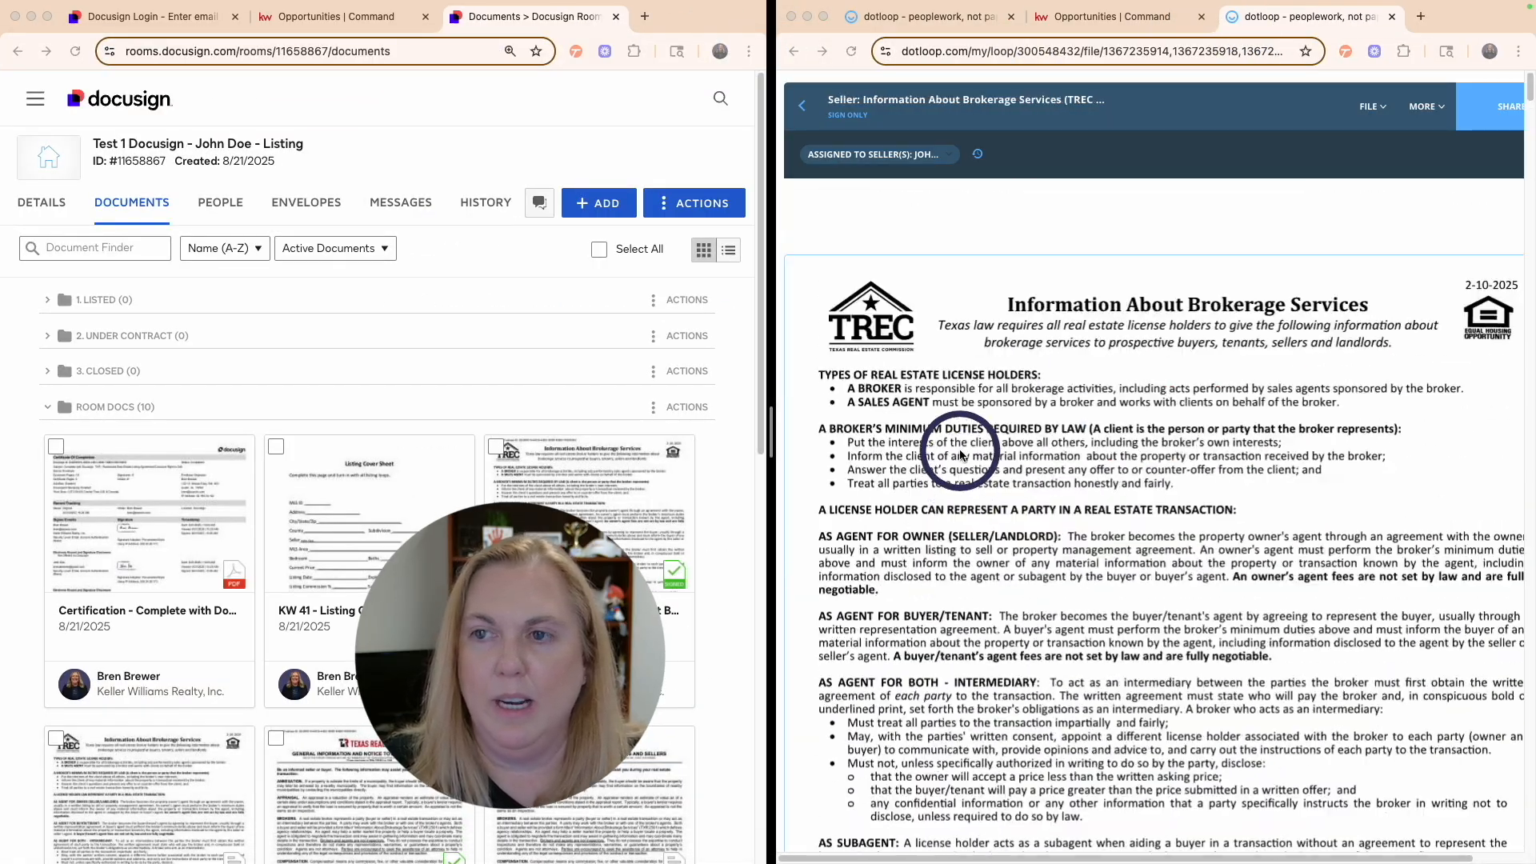
{"action": "scroll", "coordinate": [961, 448], "scroll_direction": "down", "scroll_amount": 2}
{"action": "left_click", "coordinate": [1518, 51]}
{"action": "left_click", "coordinate": [1405, 372]}
{"action": "left_click", "coordinate": [1406, 372]}
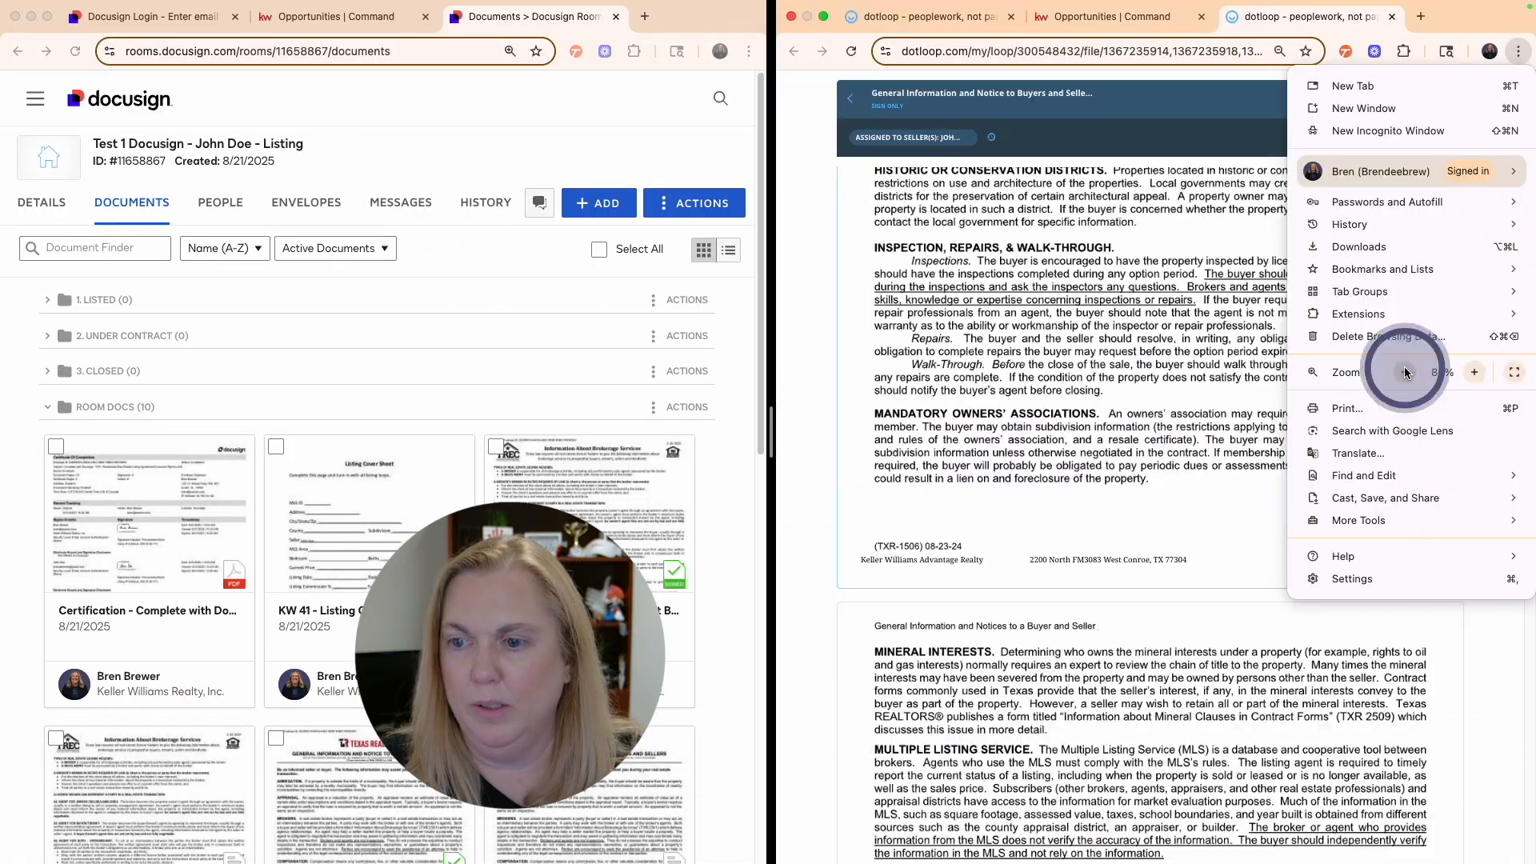
{"action": "left_click", "coordinate": [1126, 352]}
- Scroll through the seller's listing agreement pages to review the signatures
{"action": "scroll", "coordinate": [1153, 356], "scroll_direction": "down", "scroll_amount": 10}
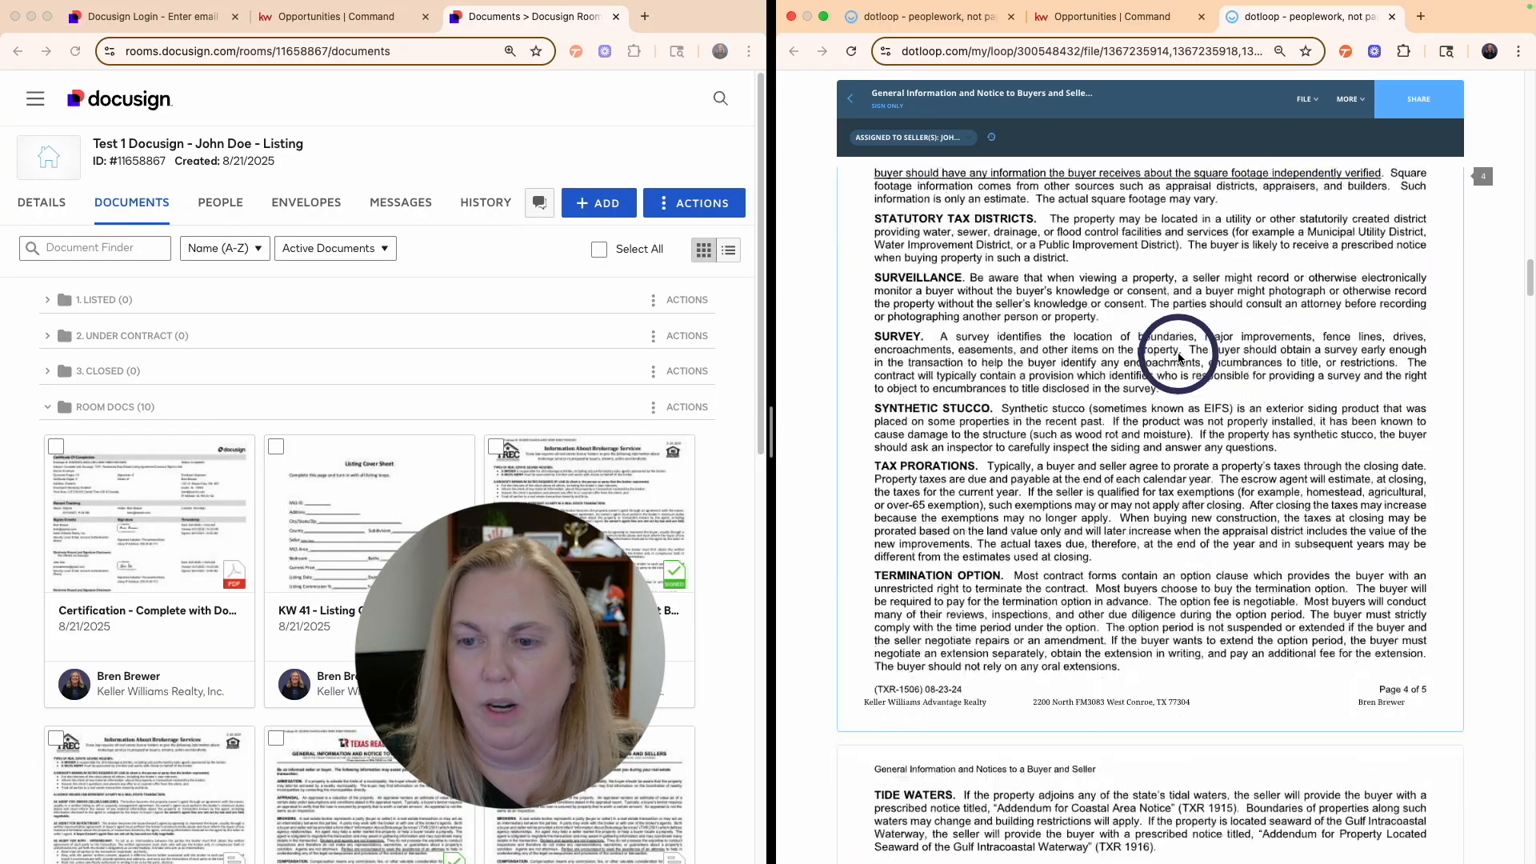
{"action": "scroll", "coordinate": [1179, 357], "scroll_direction": "down", "scroll_amount": 10}
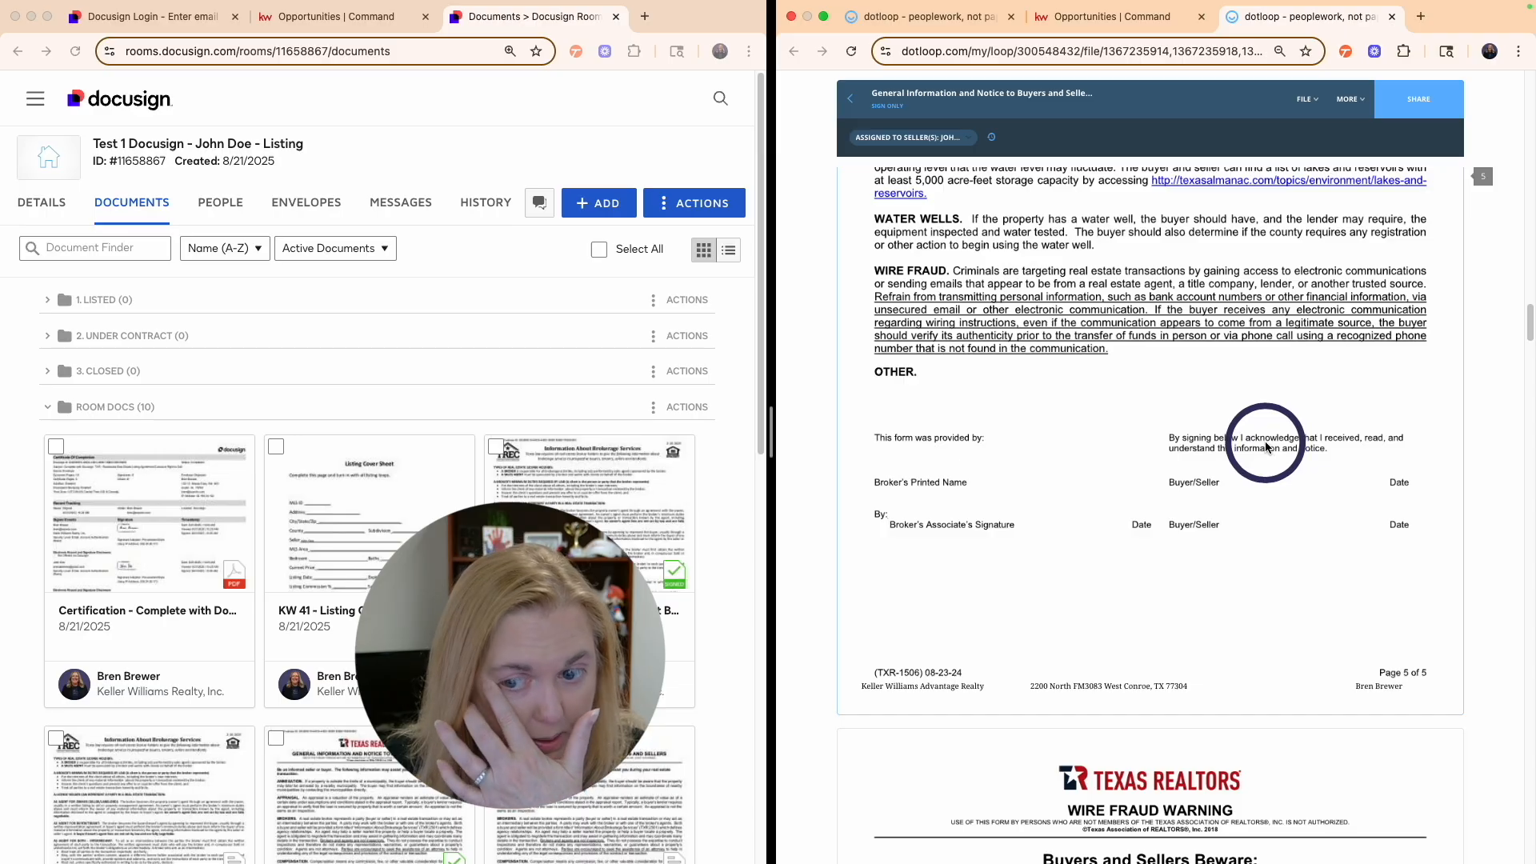
{"action": "scroll", "coordinate": [1265, 446], "scroll_direction": "down", "scroll_amount": 10}
{"action": "left_click", "coordinate": [1185, 315]}
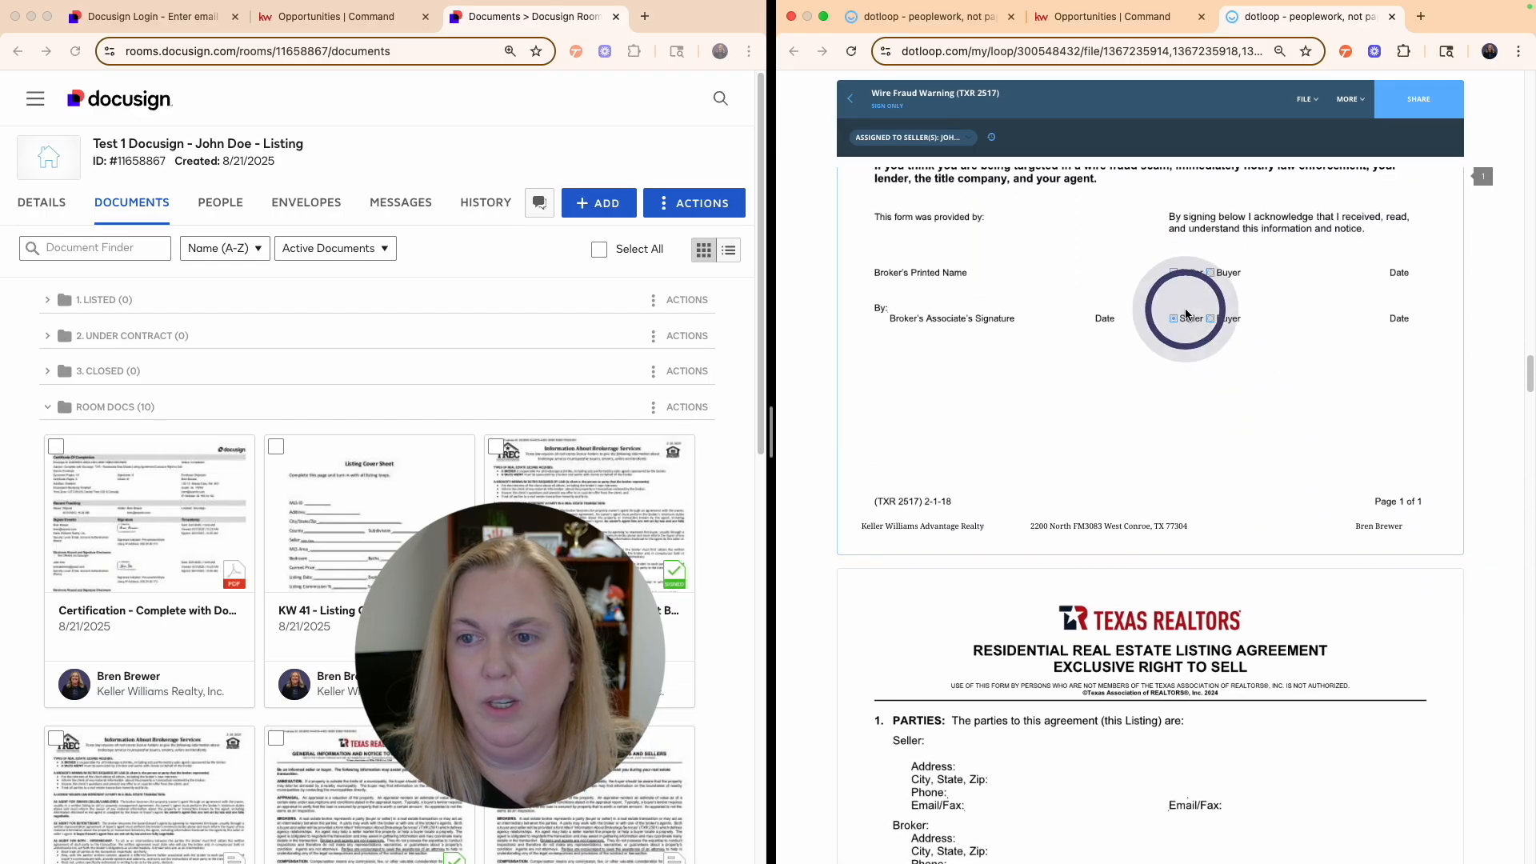
{"action": "scroll", "coordinate": [1171, 422], "scroll_direction": "down", "scroll_amount": 15}
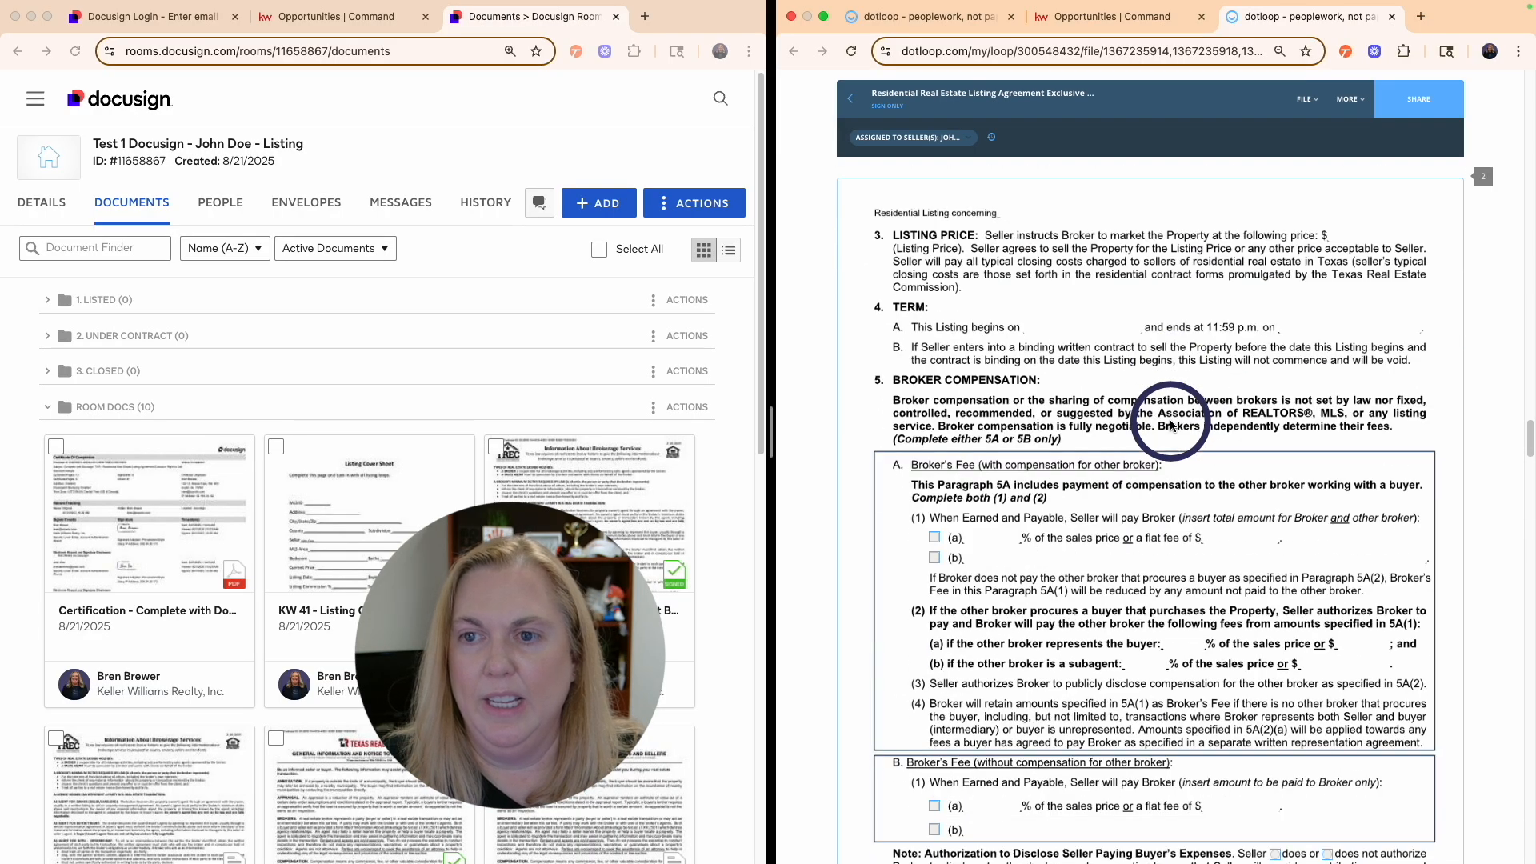
{"action": "scroll", "coordinate": [1171, 424], "scroll_direction": "down", "scroll_amount": 5}
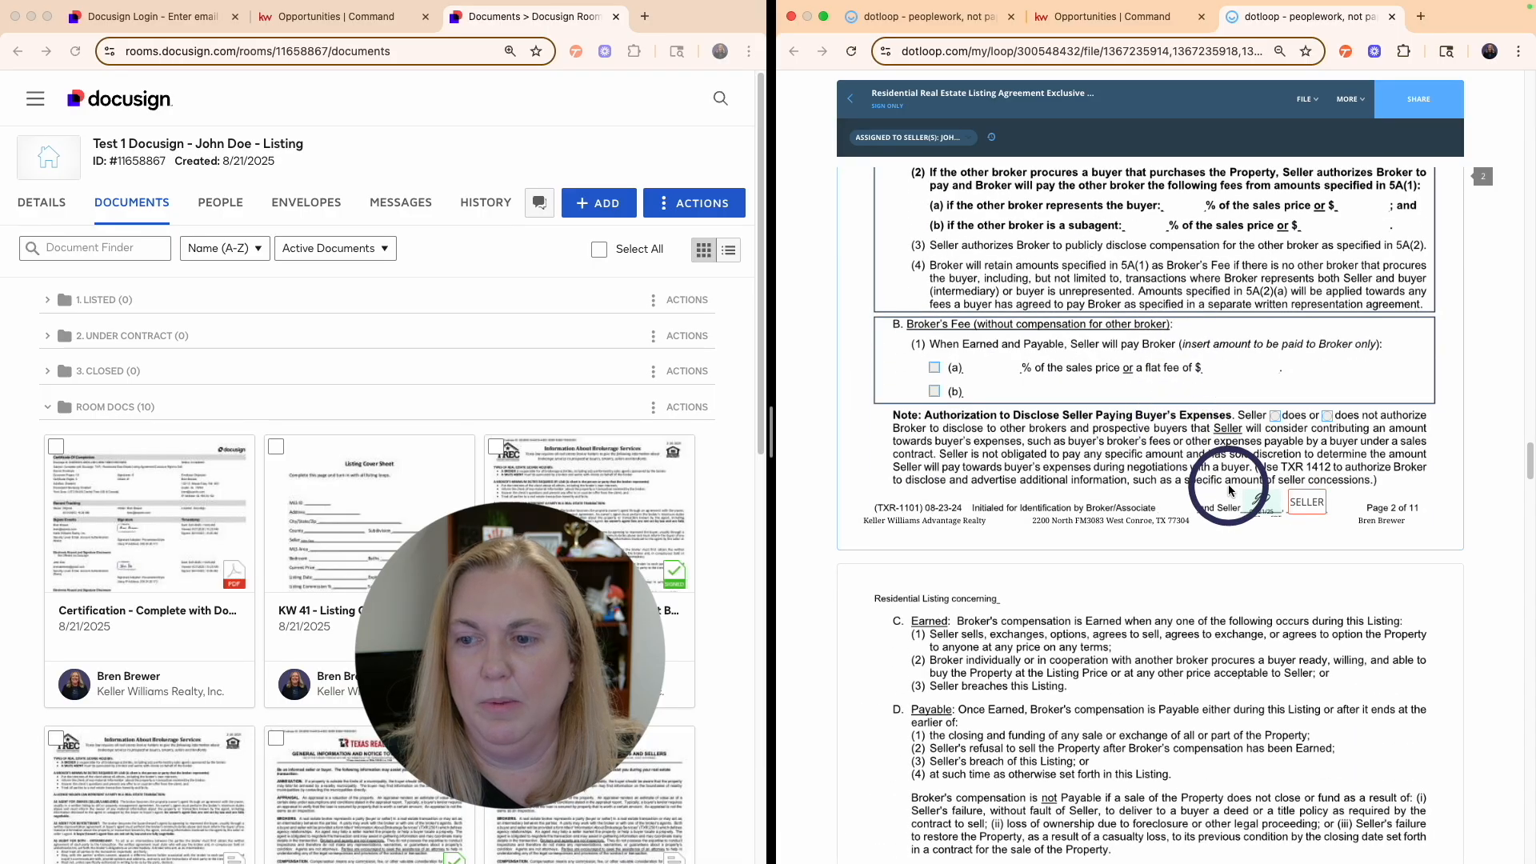
{"action": "scroll", "coordinate": [1229, 490], "scroll_direction": "down", "scroll_amount": 20}
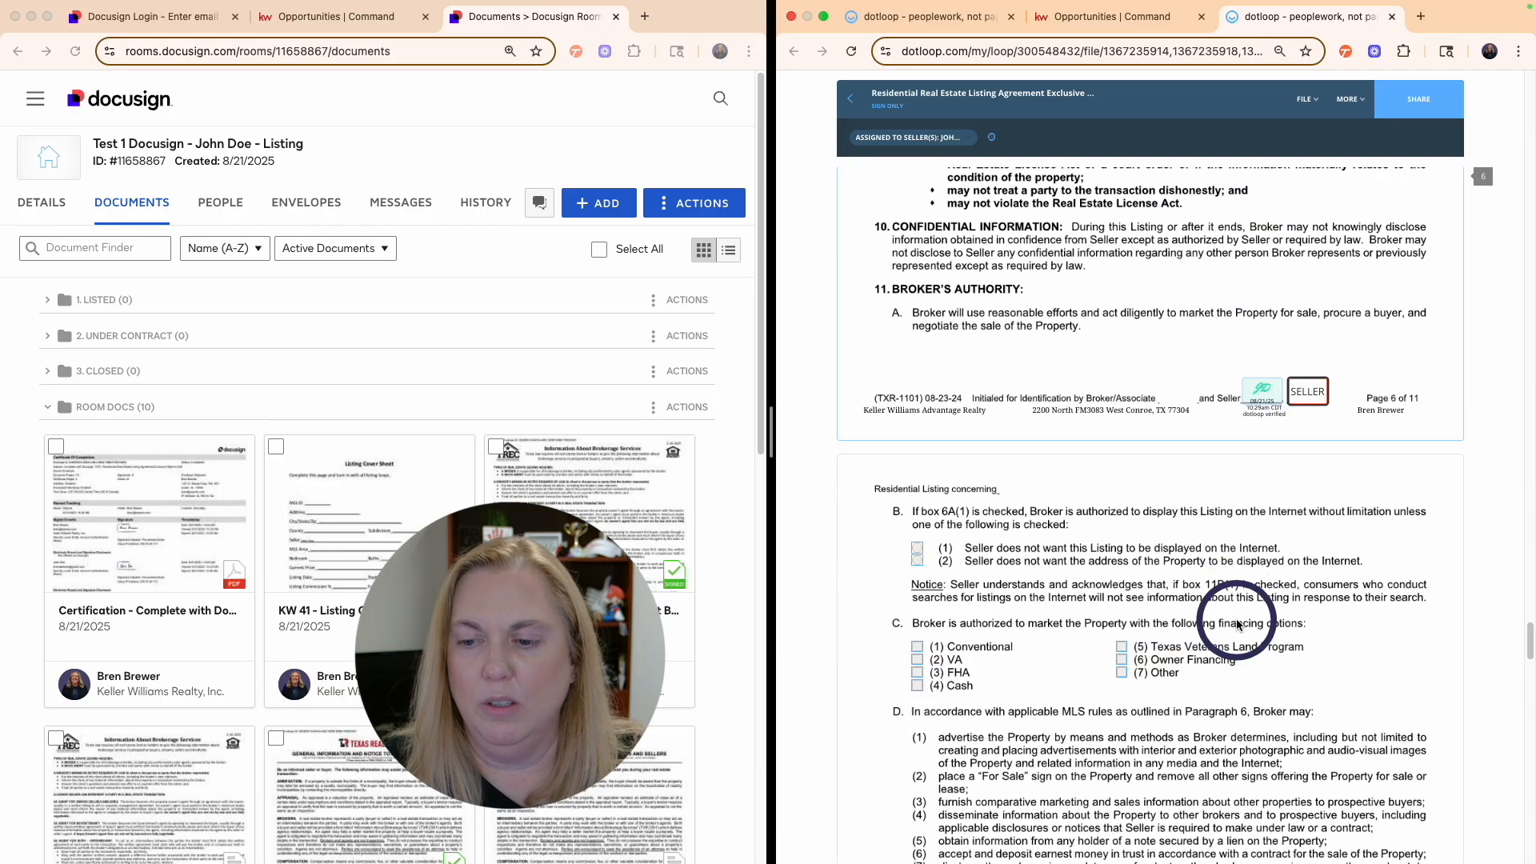
{"action": "scroll", "coordinate": [1237, 625], "scroll_direction": "down", "scroll_amount": 8}
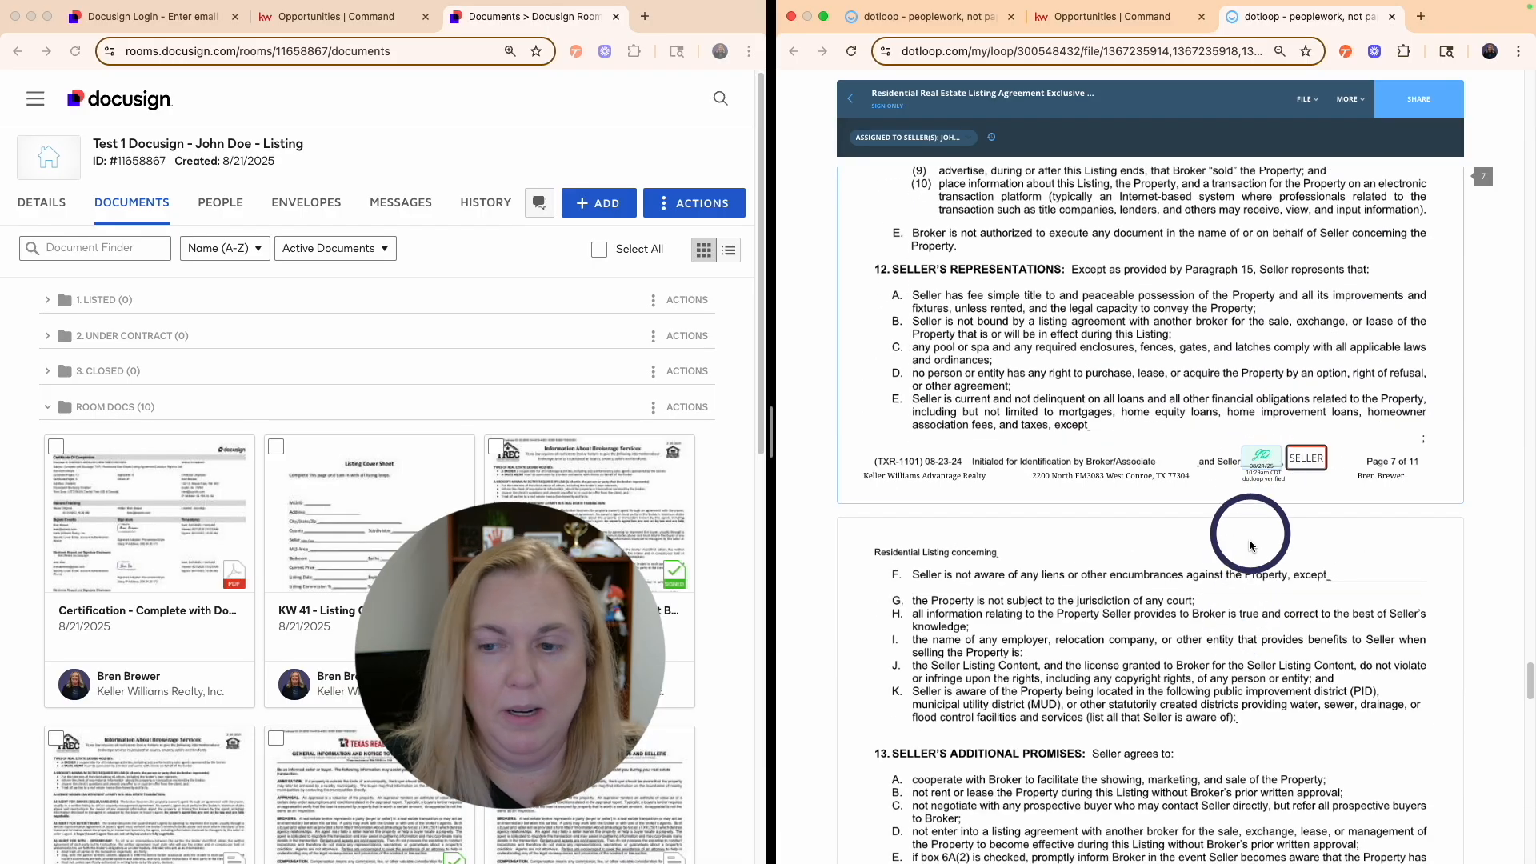
{"action": "scroll", "coordinate": [1250, 547], "scroll_direction": "down", "scroll_amount": 10}
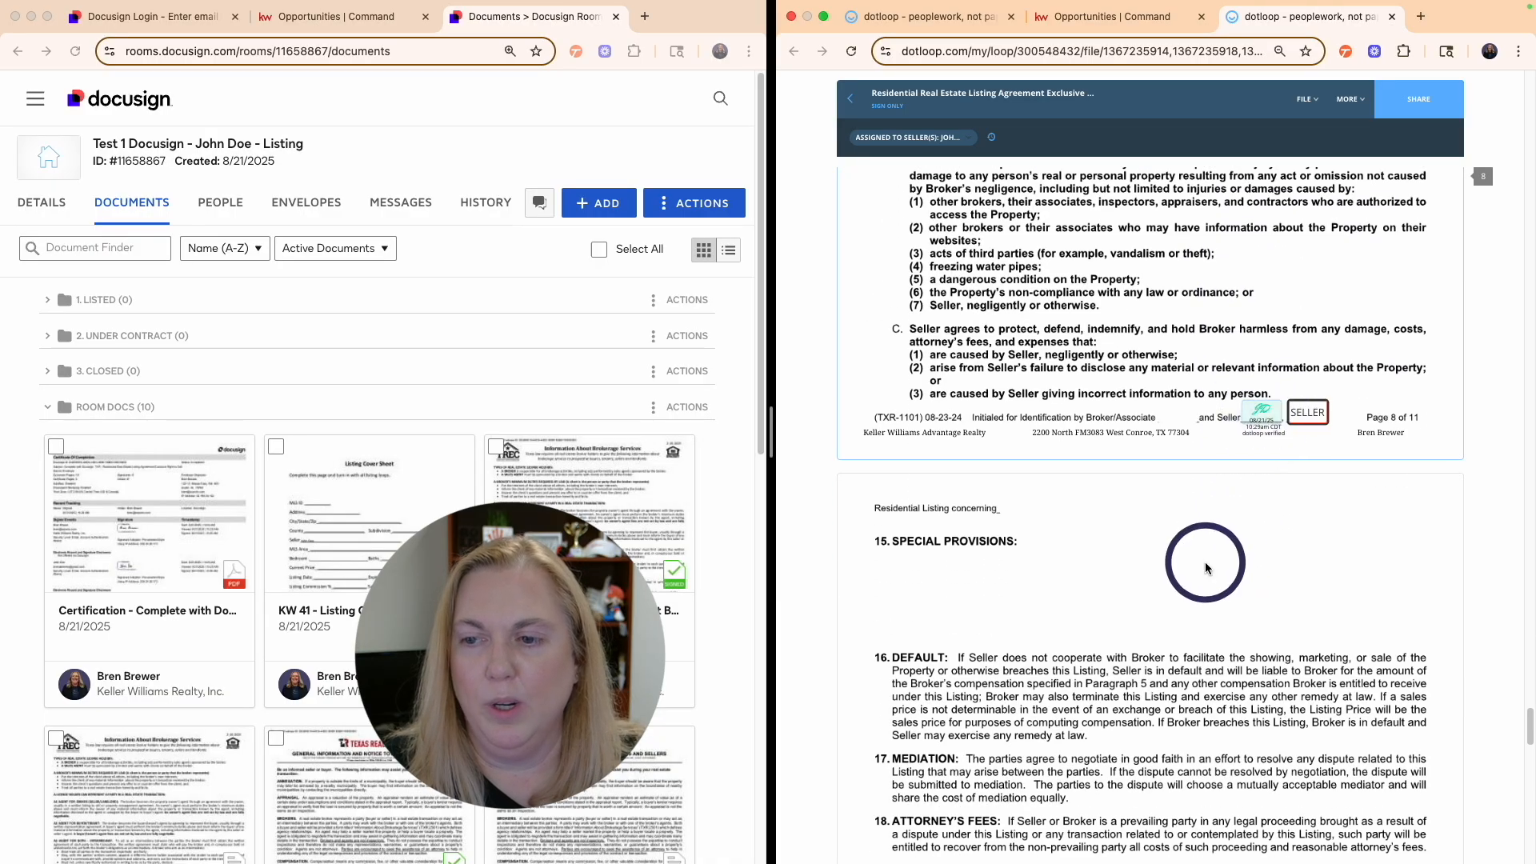
{"action": "scroll", "coordinate": [1216, 592], "scroll_direction": "down", "scroll_amount": 7}
{"action": "scroll", "coordinate": [1232, 636], "scroll_direction": "down", "scroll_amount": 4}
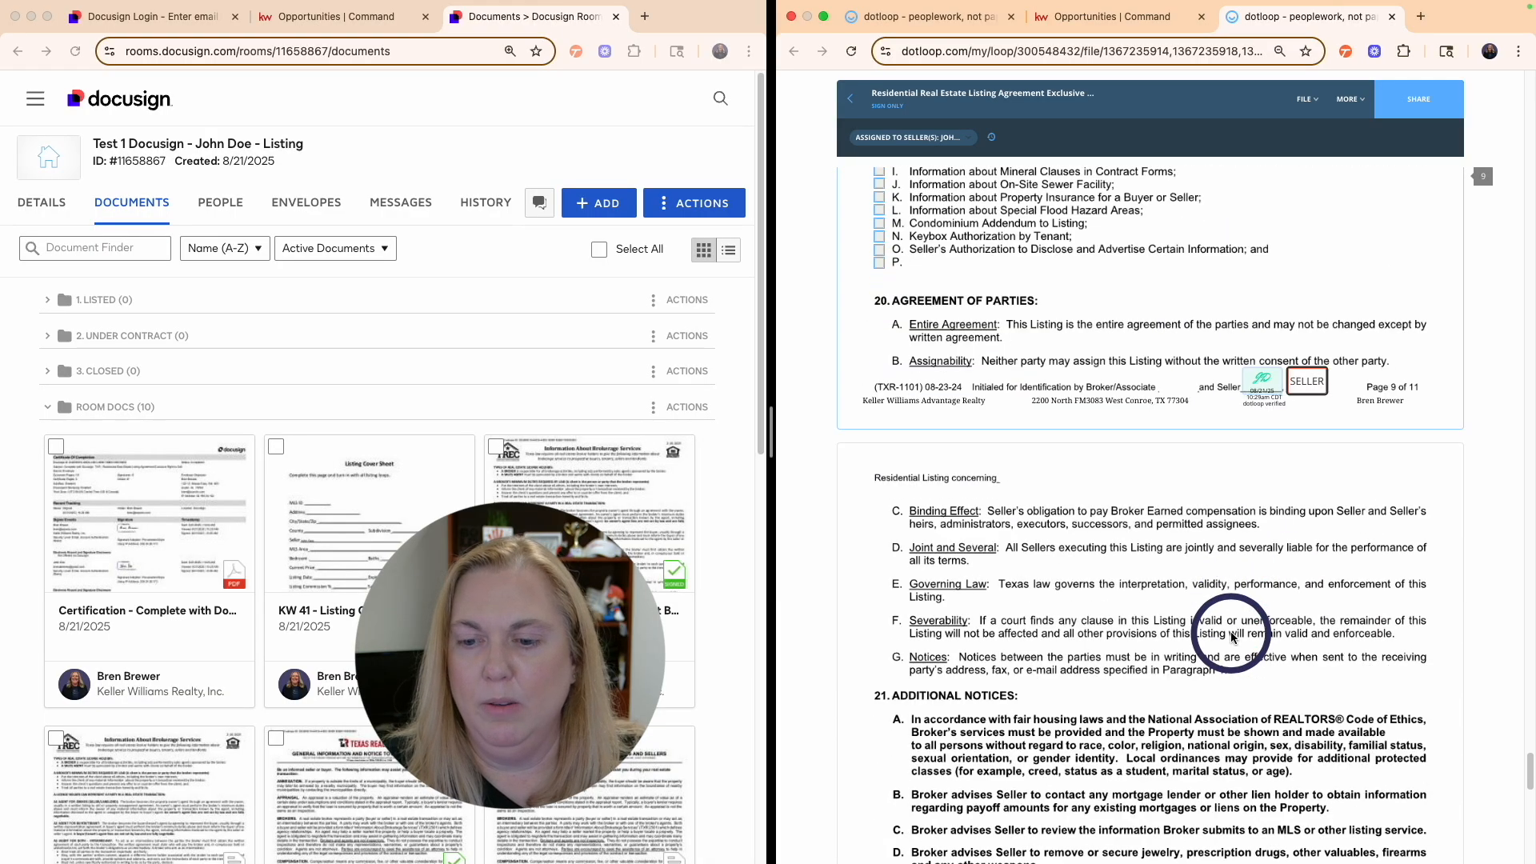
{"action": "scroll", "coordinate": [1232, 636], "scroll_direction": "down", "scroll_amount": 10}
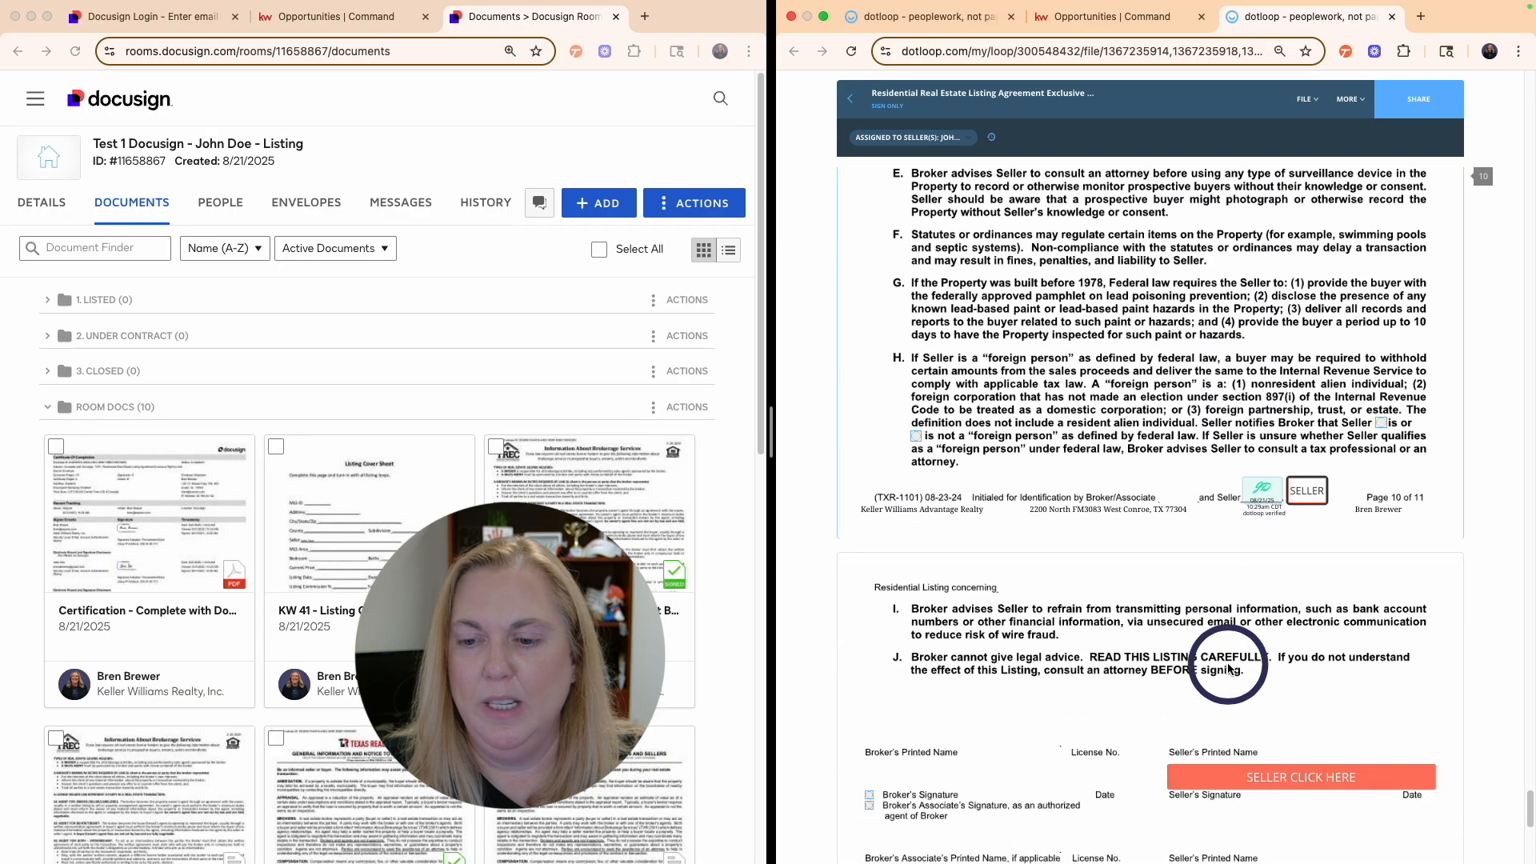
{"action": "scroll", "coordinate": [1249, 656], "scroll_direction": "down", "scroll_amount": 4}
- Try the two seller signature fields on the last page, then close the signing tab
{"action": "left_click", "coordinate": [1304, 532]}
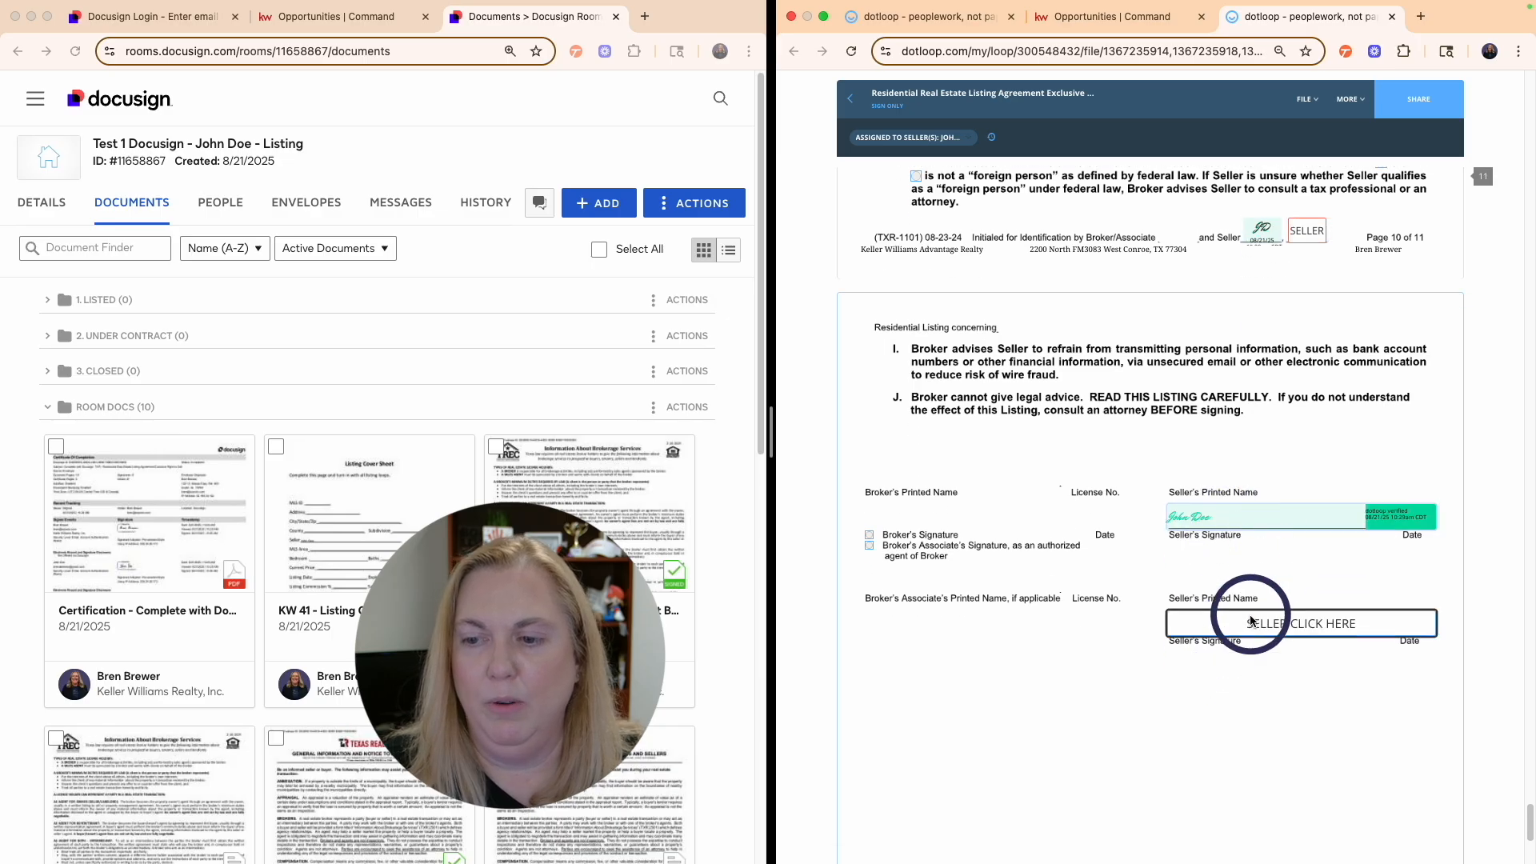
{"action": "scroll", "coordinate": [1289, 593], "scroll_direction": "down", "scroll_amount": 2}
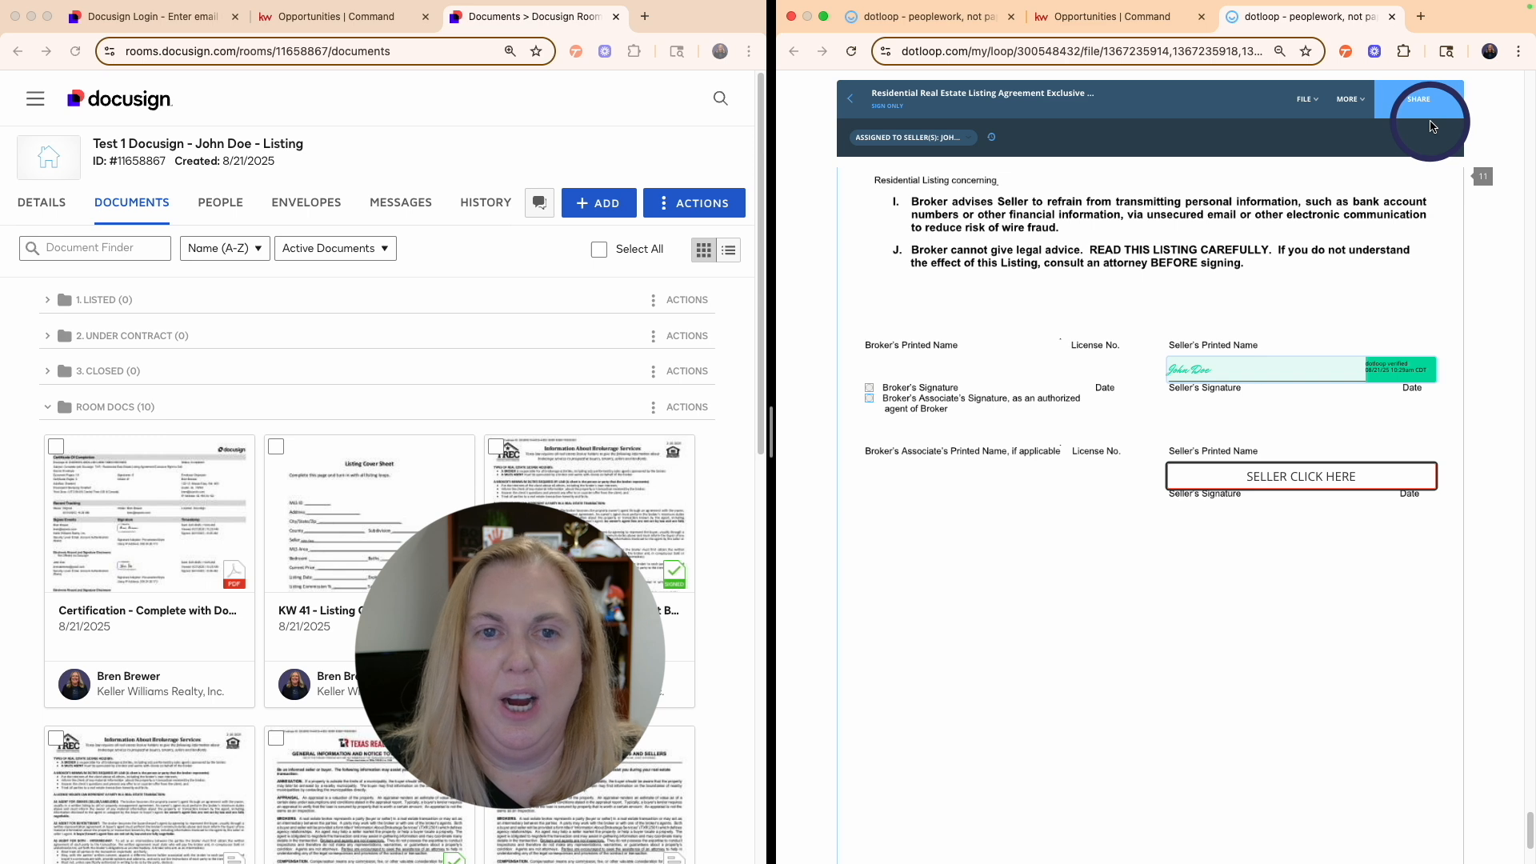
{"action": "left_click", "coordinate": [1224, 446]}
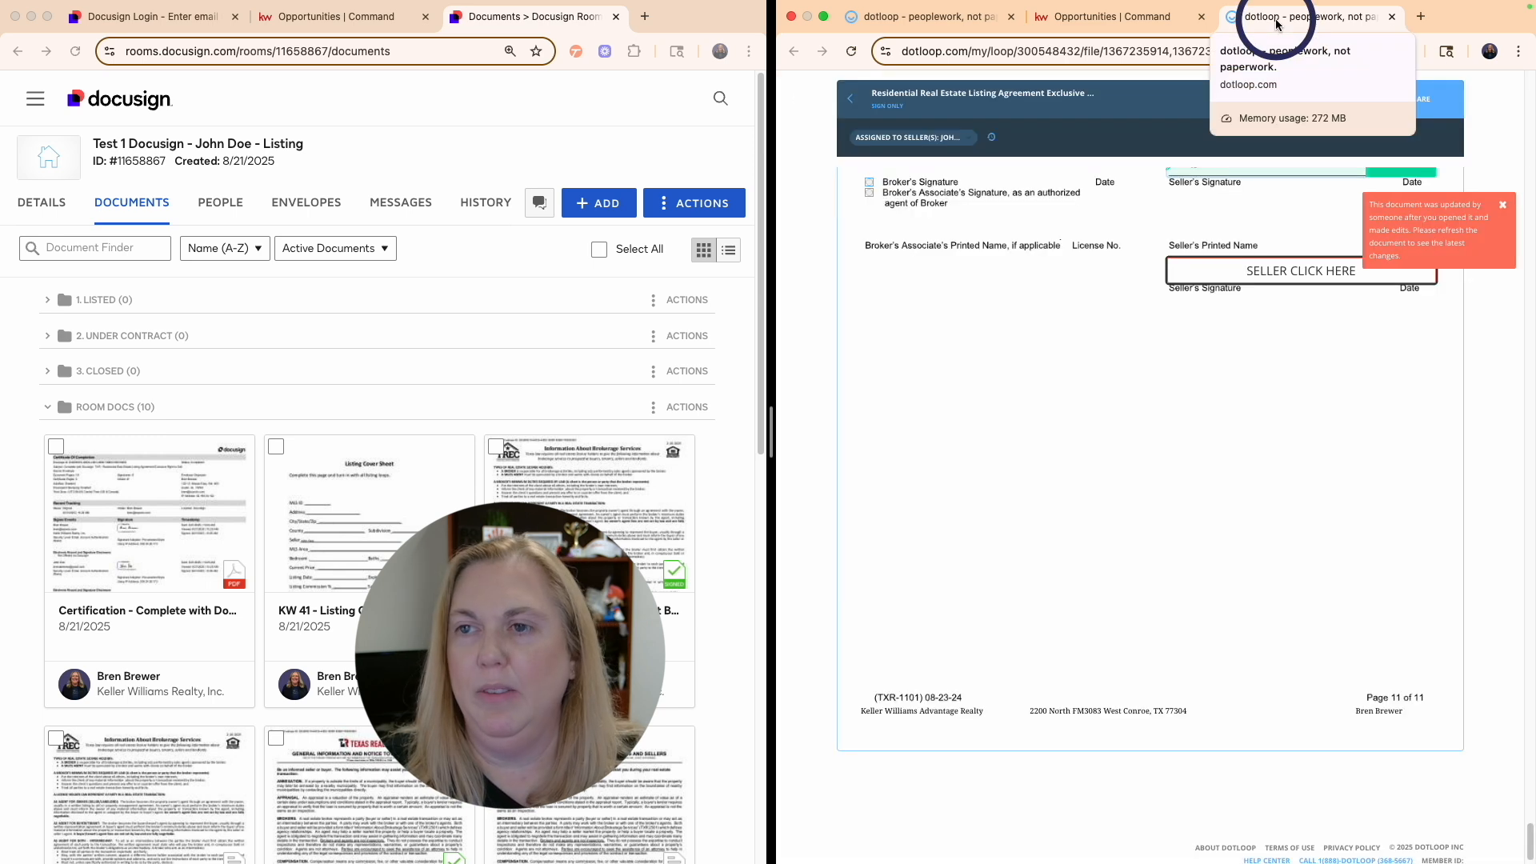
{"action": "left_click", "coordinate": [1393, 16]}
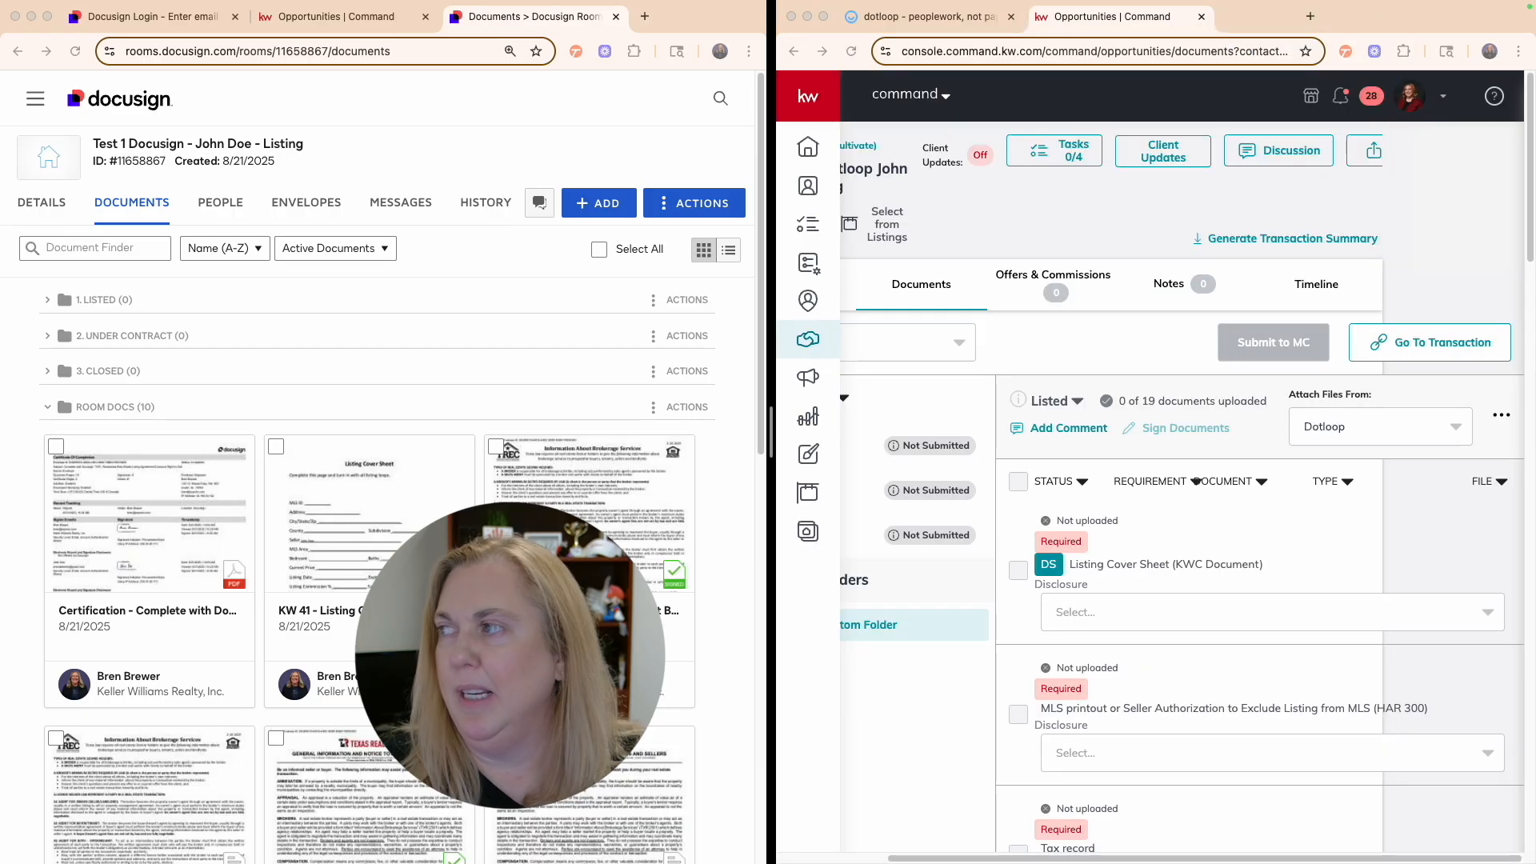
- Share the Brokerage Services, General Information, Wire Fraud Warning and Listing Agreement forms from TEST 2
{"action": "left_click", "coordinate": [945, 17]}
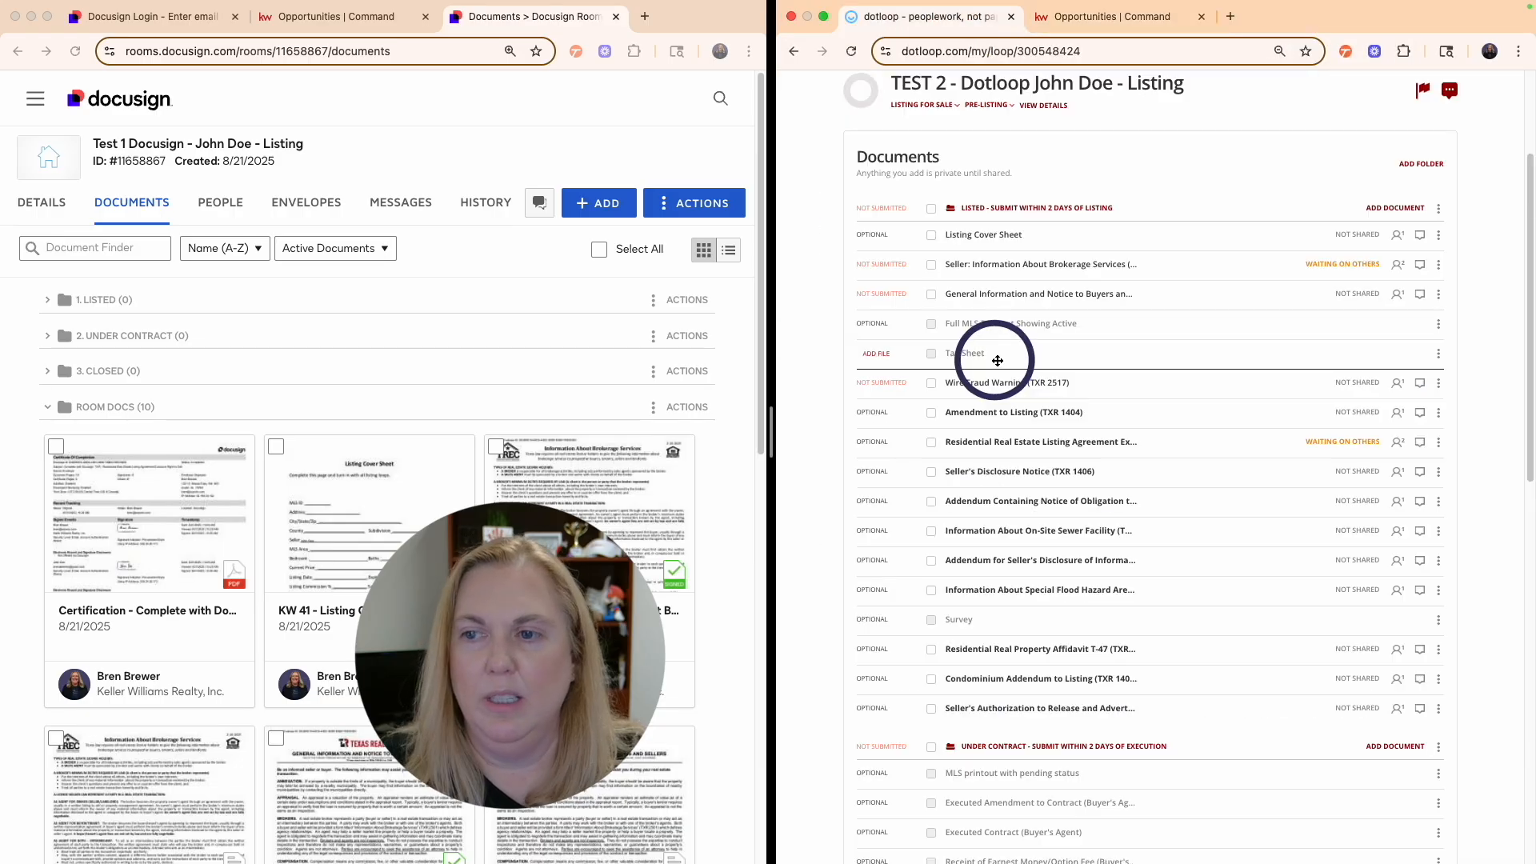
{"action": "left_click_drag", "start_coordinate": [1002, 343], "coordinate": [1008, 271]}
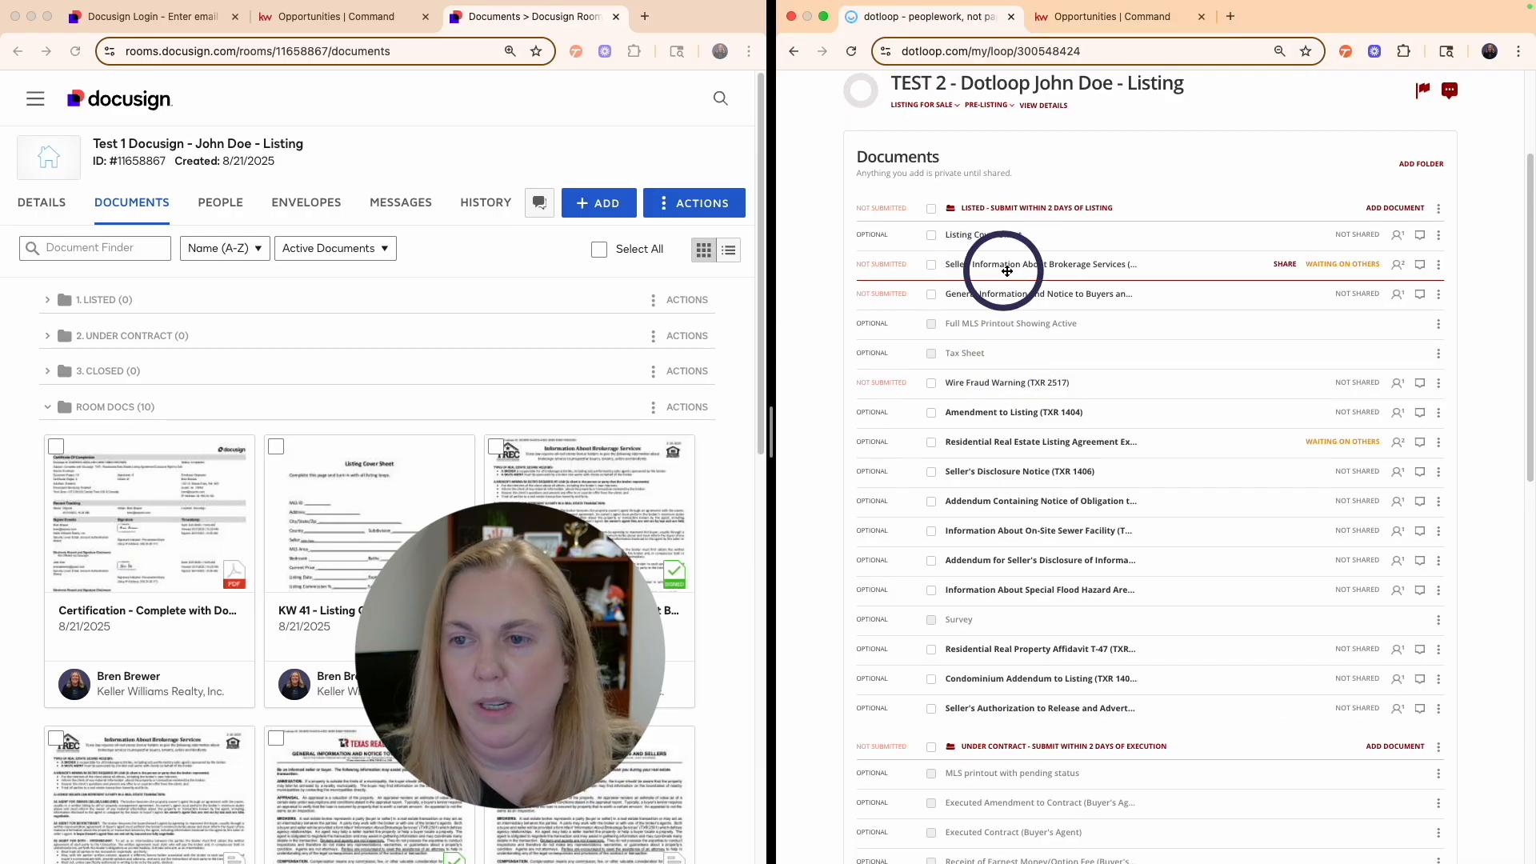
{"action": "left_click", "coordinate": [931, 265]}
{"action": "left_click", "coordinate": [931, 293]}
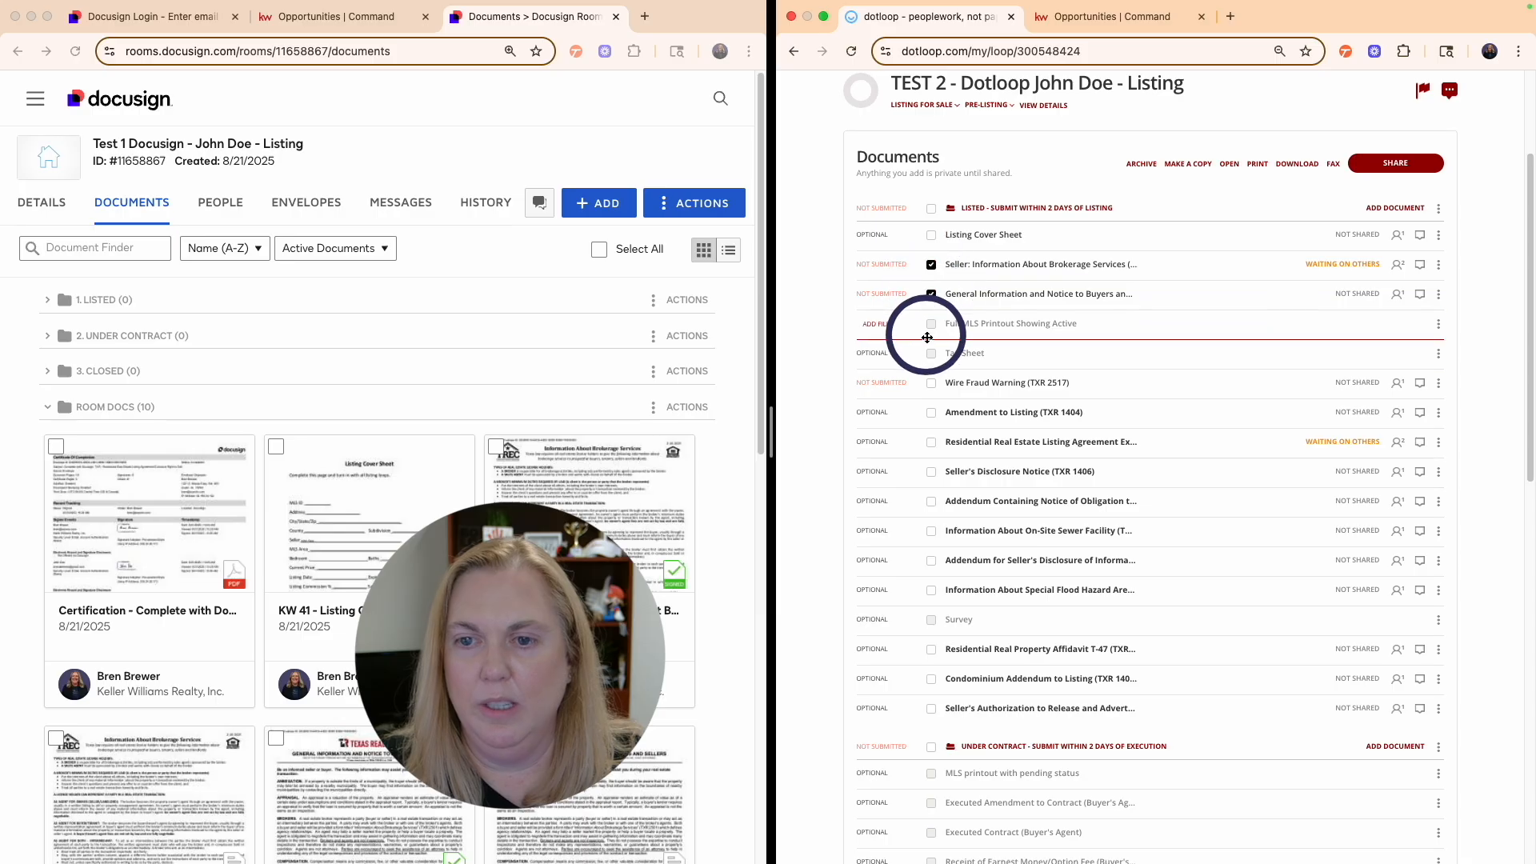
{"action": "left_click", "coordinate": [932, 385]}
{"action": "left_click", "coordinate": [932, 442]}
{"action": "left_click", "coordinate": [1392, 166]}
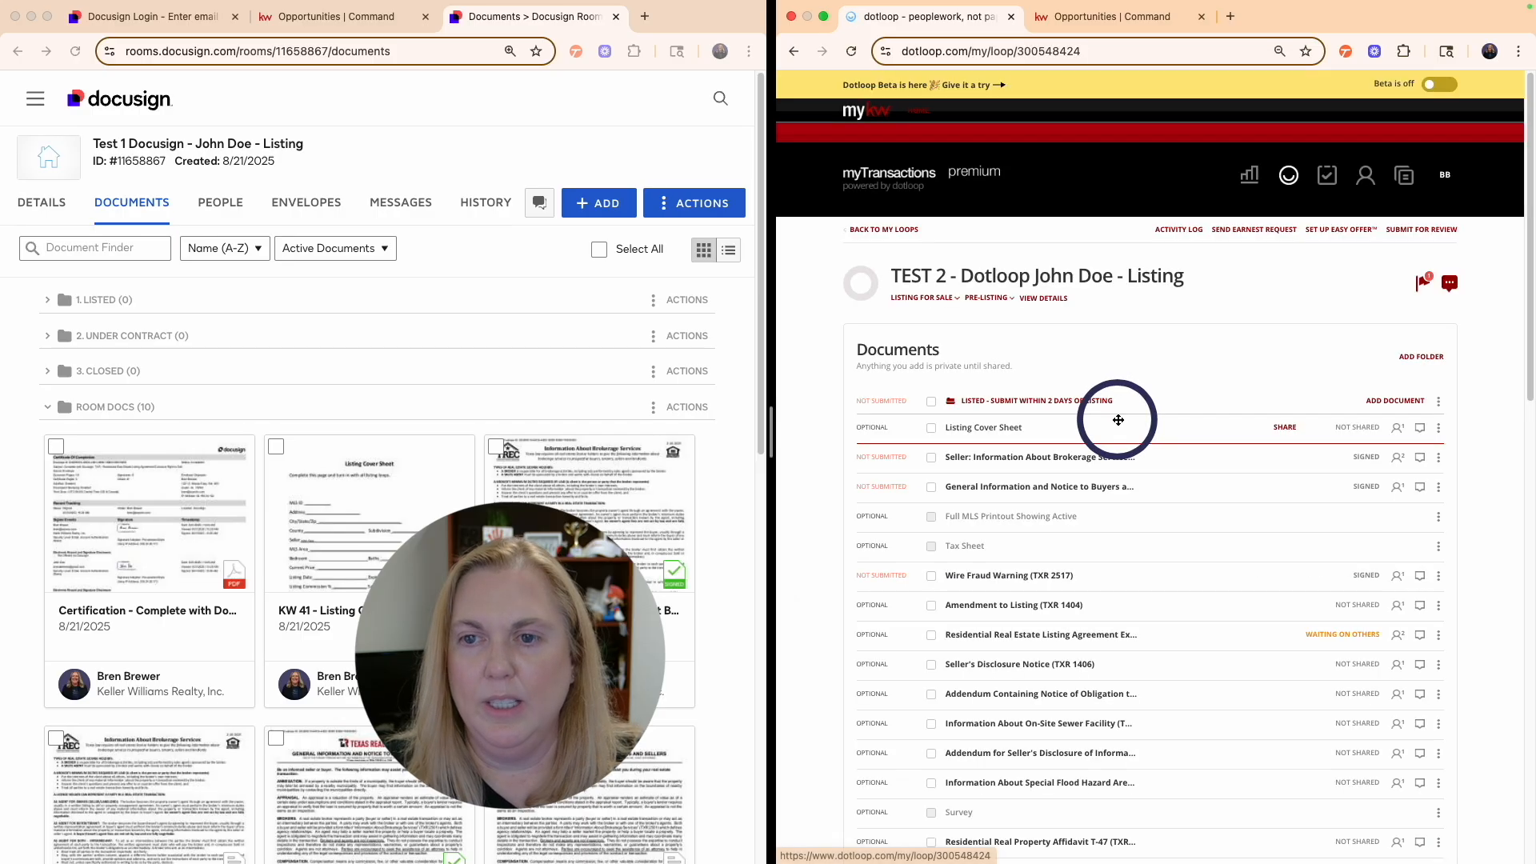
{"action": "left_click", "coordinate": [931, 457]}
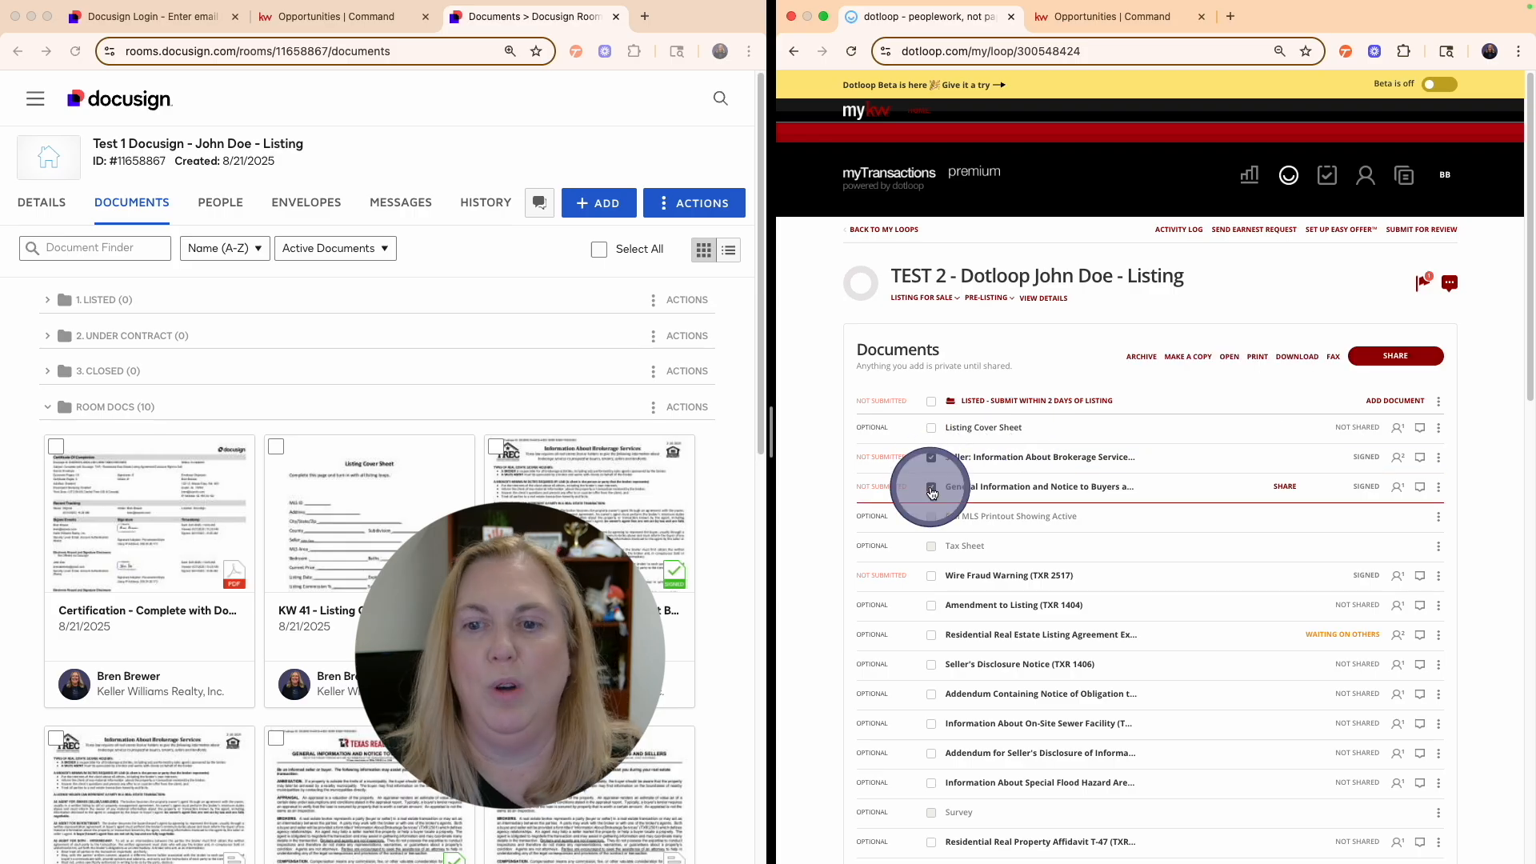
{"action": "left_click", "coordinate": [931, 575]}
{"action": "left_click", "coordinate": [931, 634]}
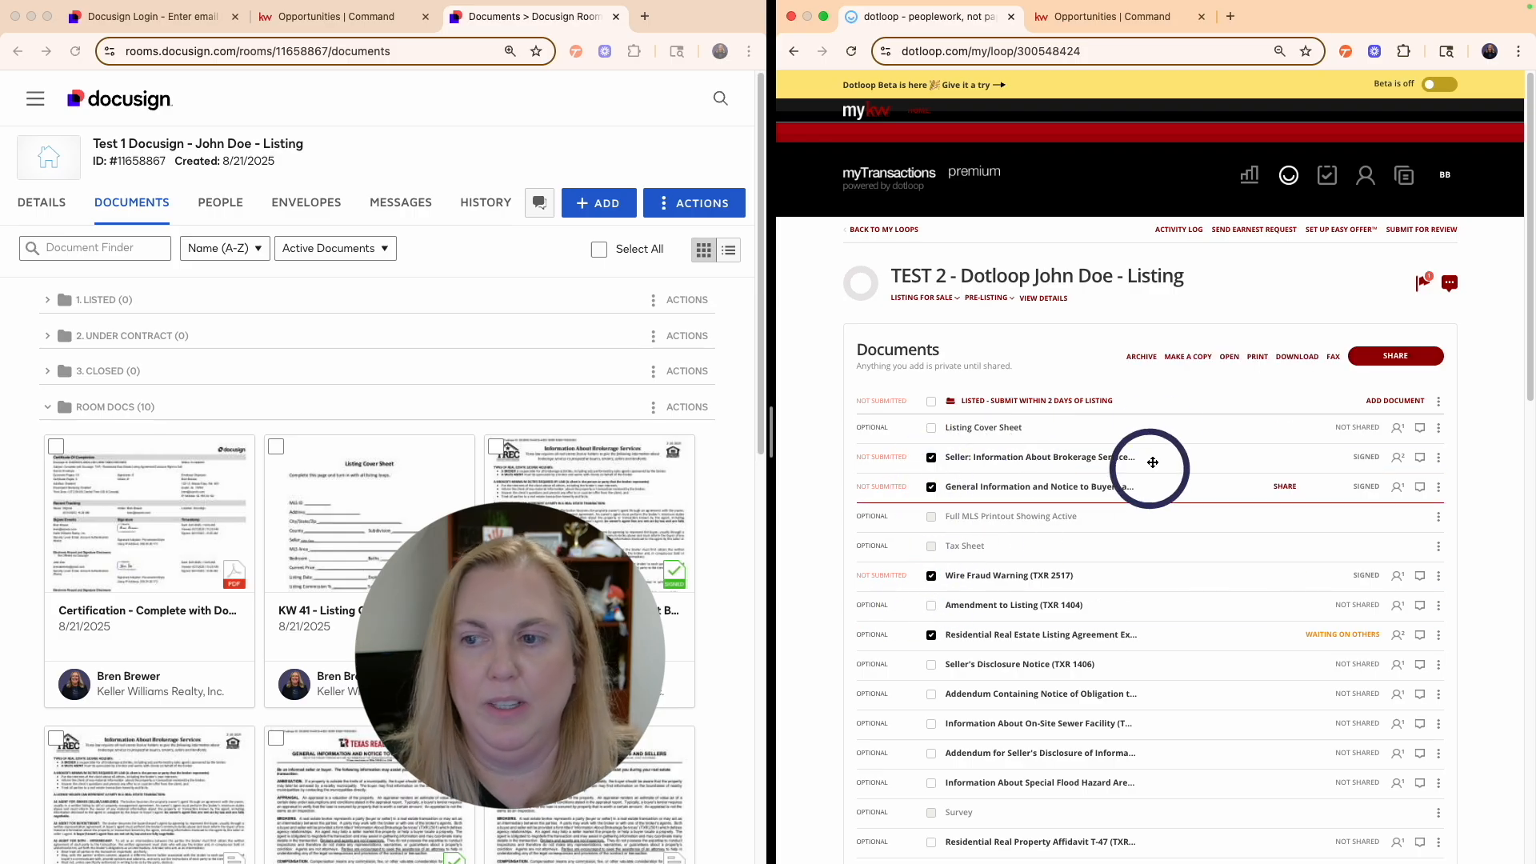
{"action": "left_click", "coordinate": [1388, 359]}
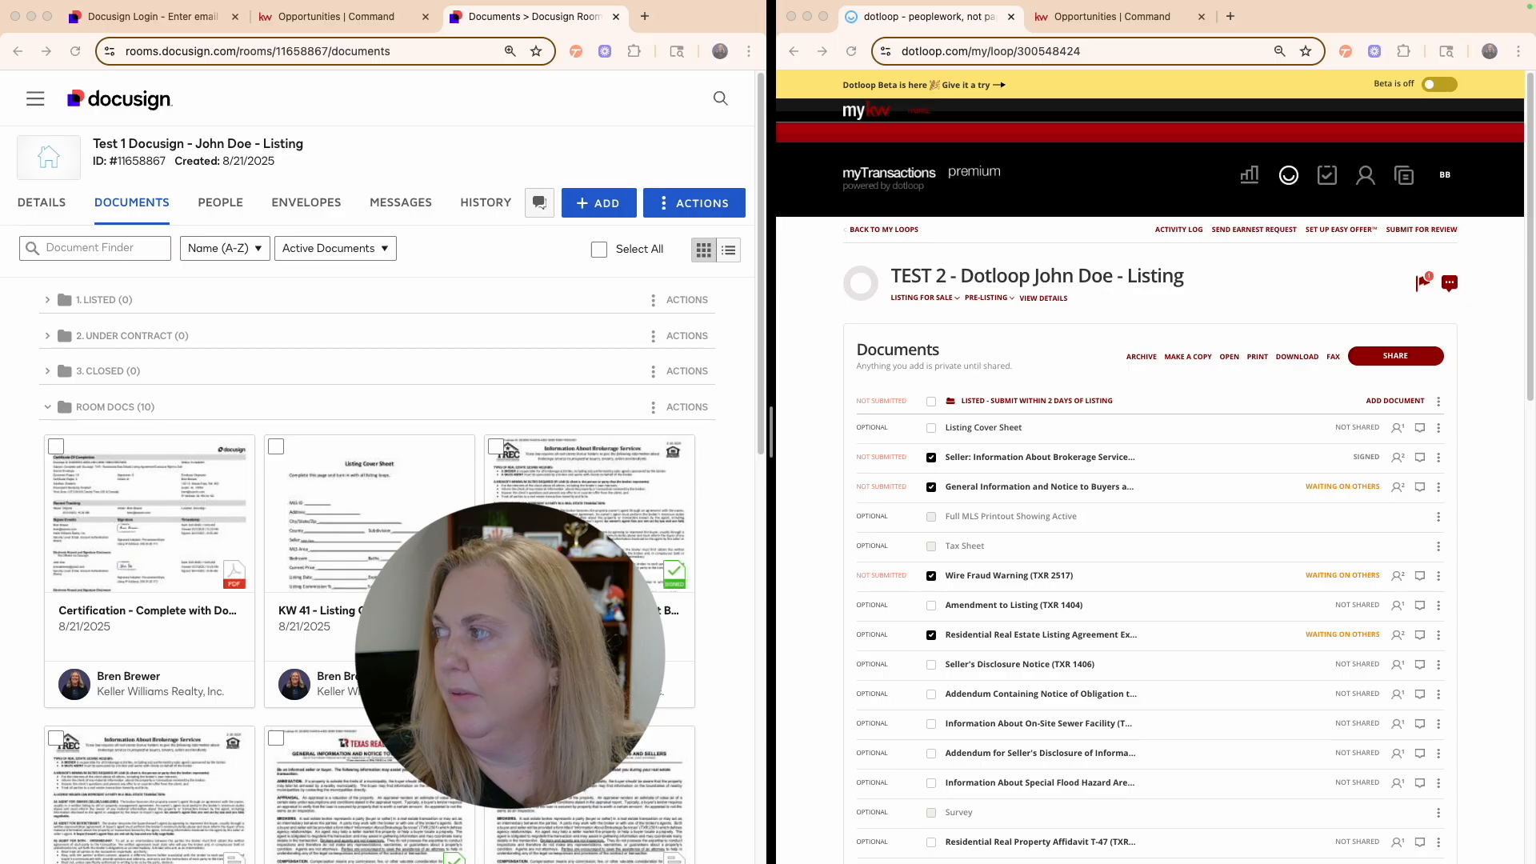
- Bring the seller's signing window in as a browser tab and scroll down the notice
{"action": "left_click_drag", "start_coordinate": [1368, 236], "coordinate": [1175, 45]}
{"action": "scroll", "coordinate": [1153, 401], "scroll_direction": "down", "scroll_amount": 10}
{"action": "scroll", "coordinate": [1153, 402], "scroll_direction": "down", "scroll_amount": 15}
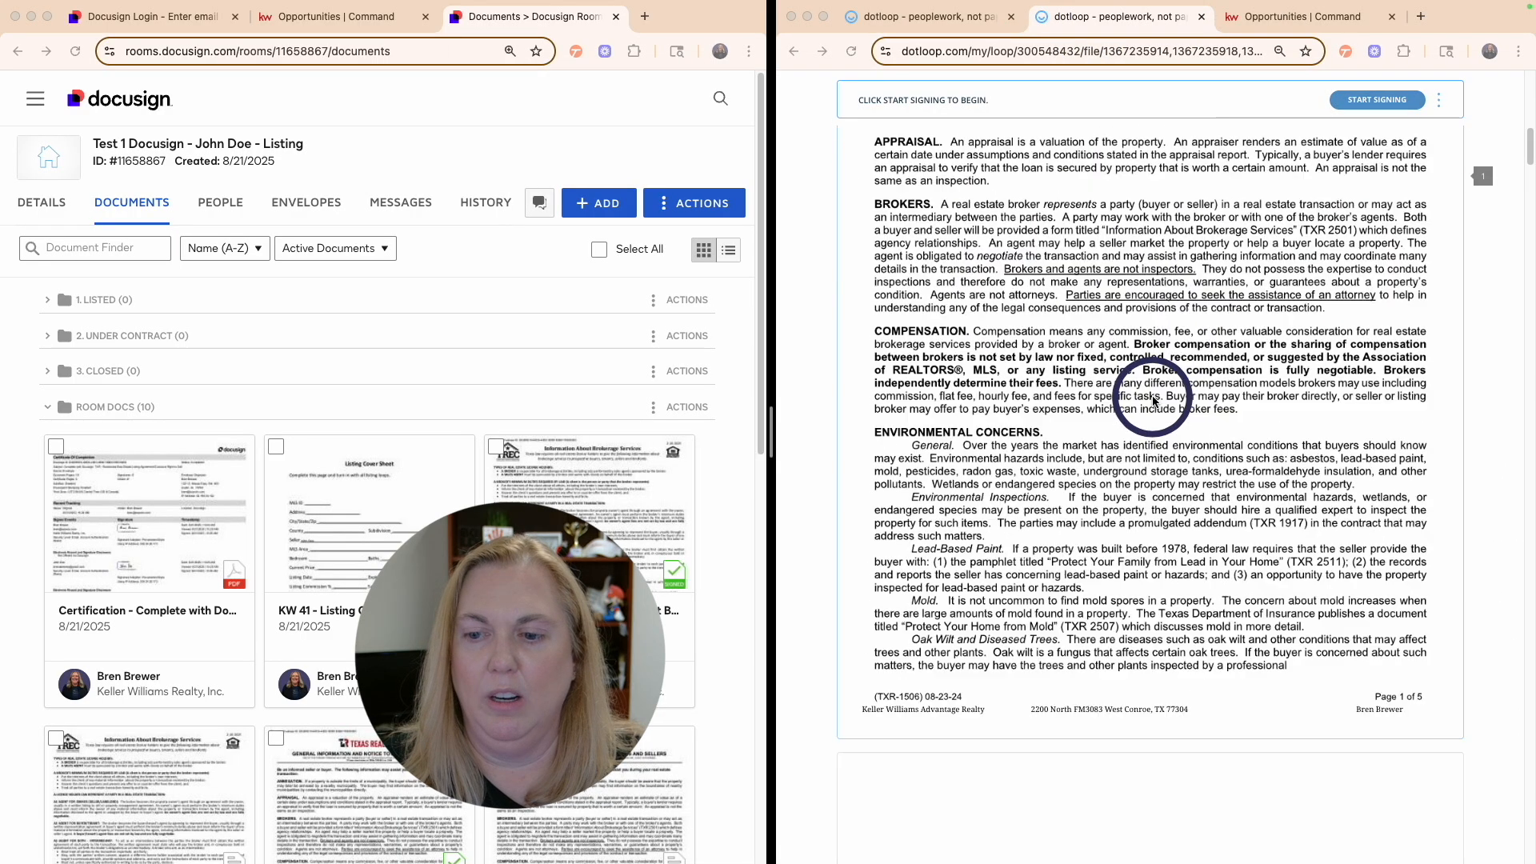
- Sign the General Information notice and Wire Fraud Warning, and initial listing agreement pages 2 and 3
{"action": "scroll", "coordinate": [1153, 402], "scroll_direction": "down", "scroll_amount": 15}
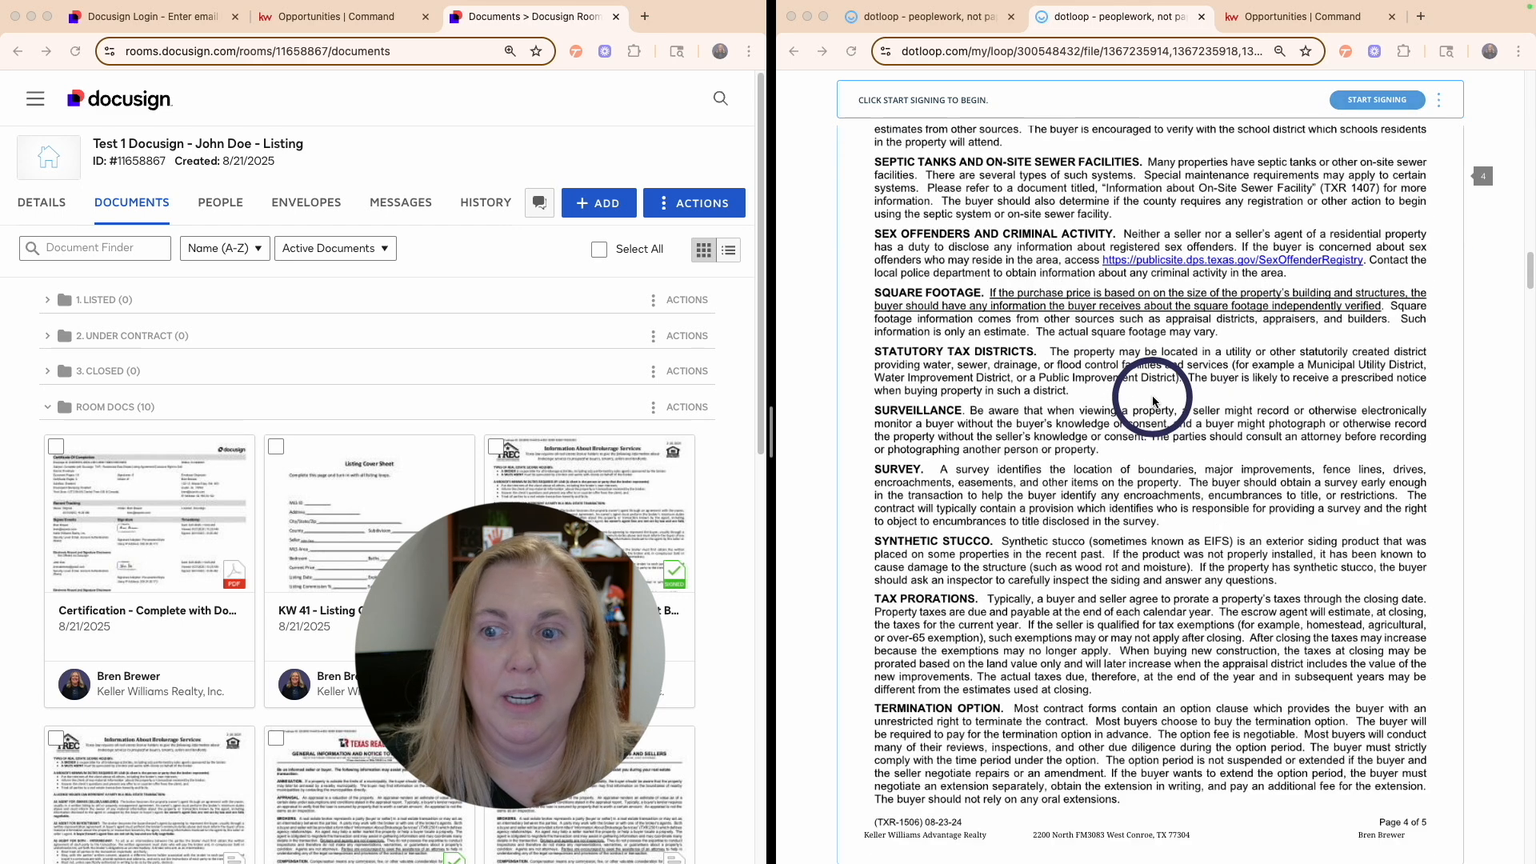
{"action": "left_click", "coordinate": [1281, 568]}
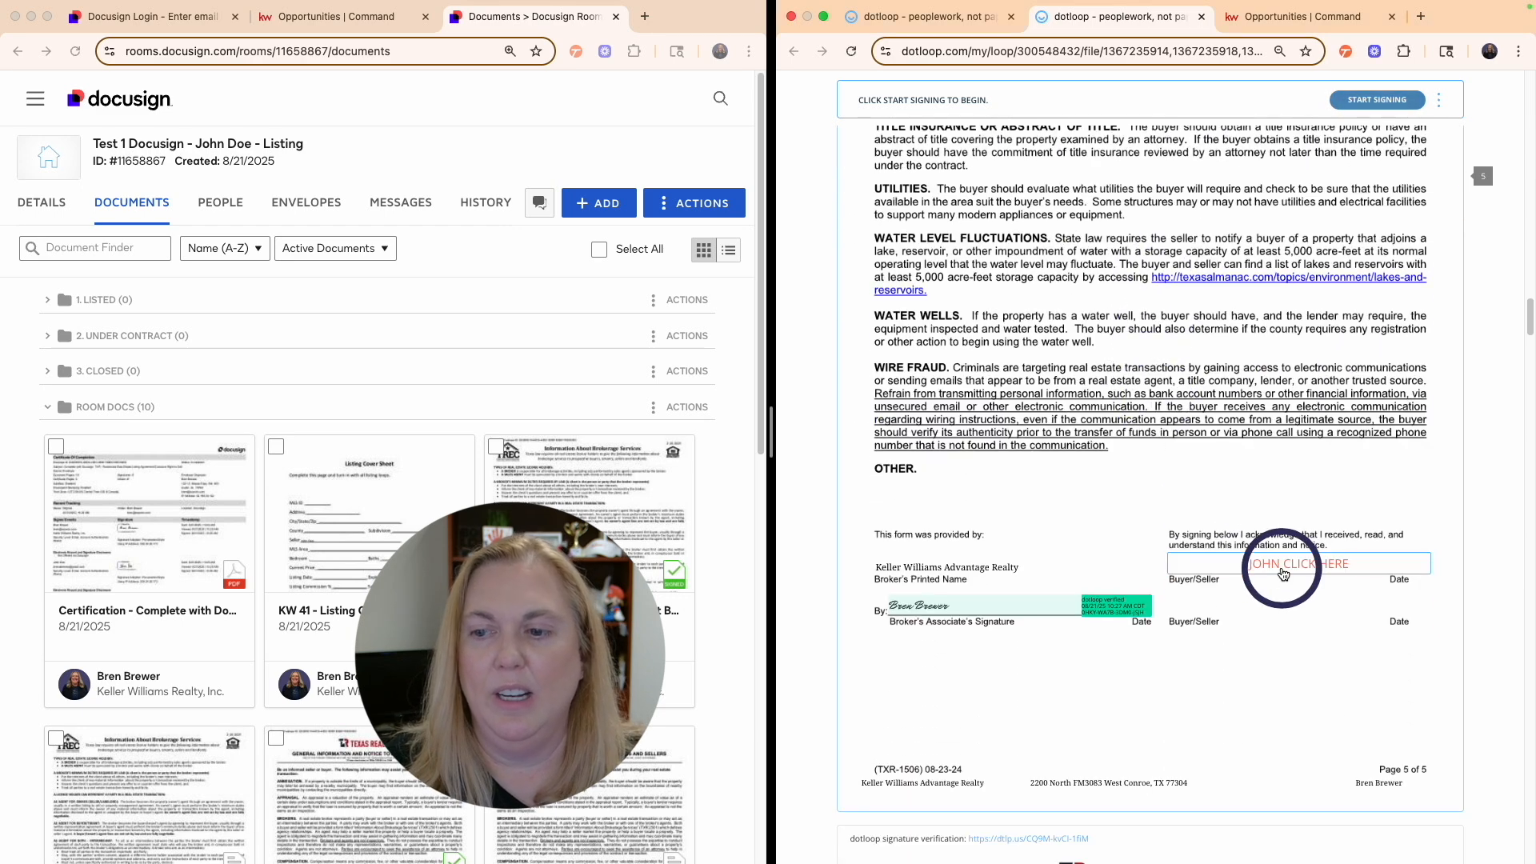
{"action": "left_click", "coordinate": [1238, 252]}
{"action": "left_click", "coordinate": [1238, 252]}
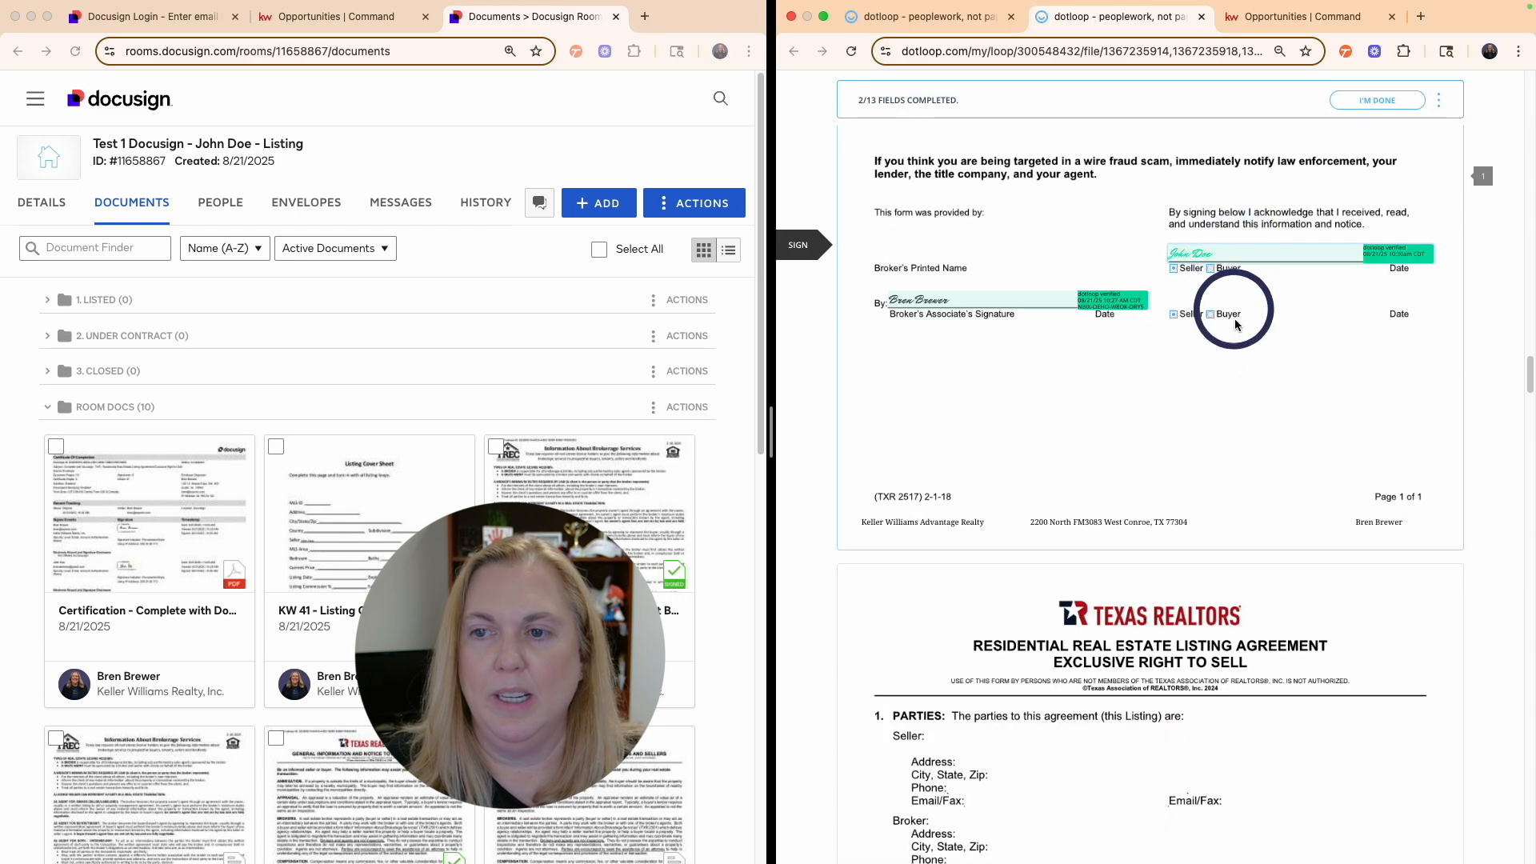
{"action": "left_click", "coordinate": [1253, 252]}
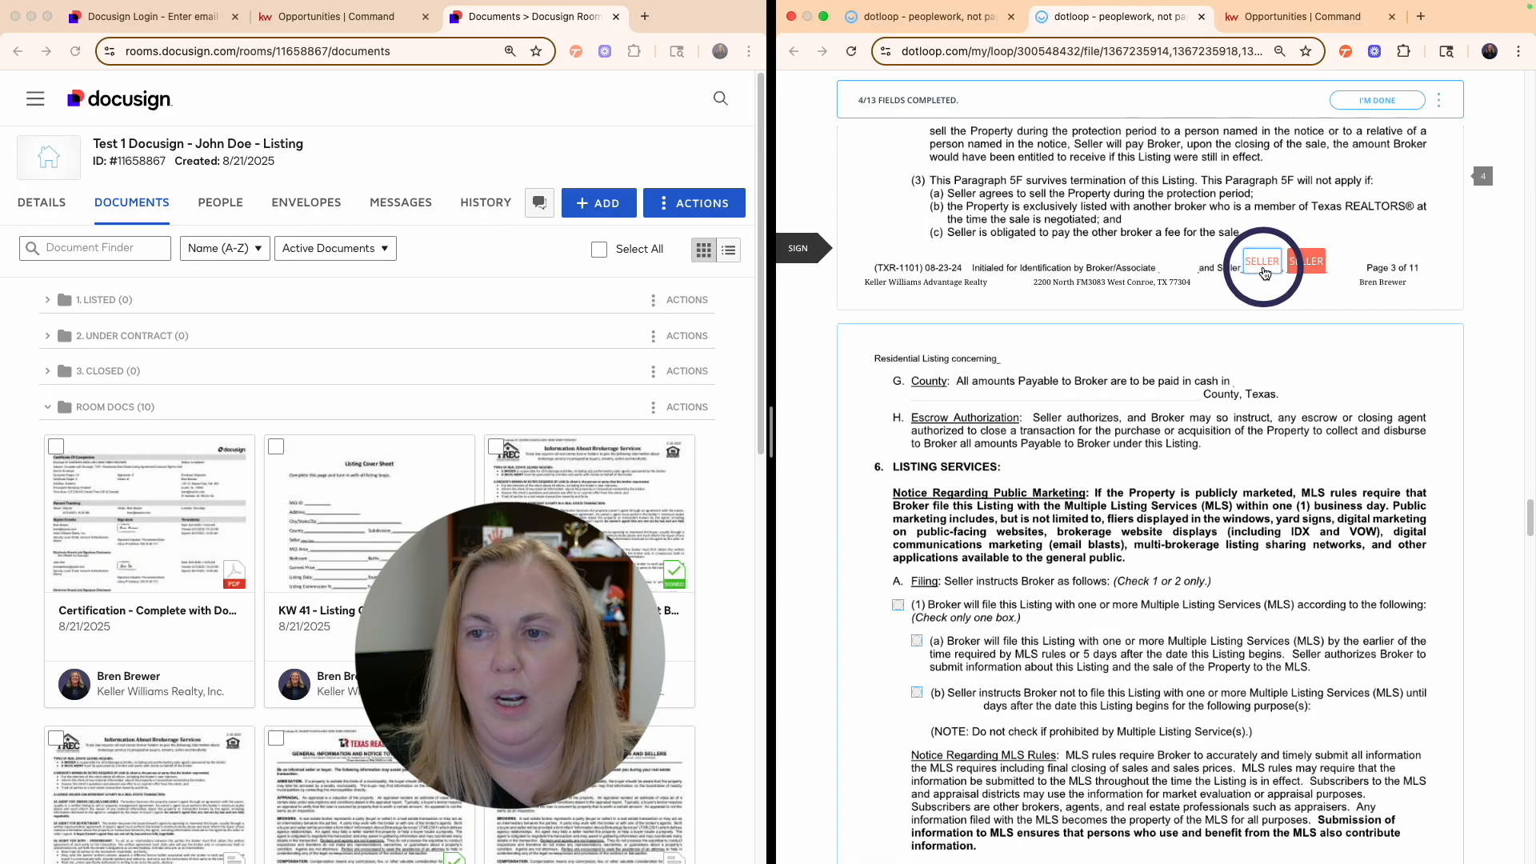
{"action": "left_click", "coordinate": [1262, 261]}
- Initial the seller boxes on pages 4–10, sign page 11, and dismiss the confirmation
{"action": "left_click", "coordinate": [1262, 266]}
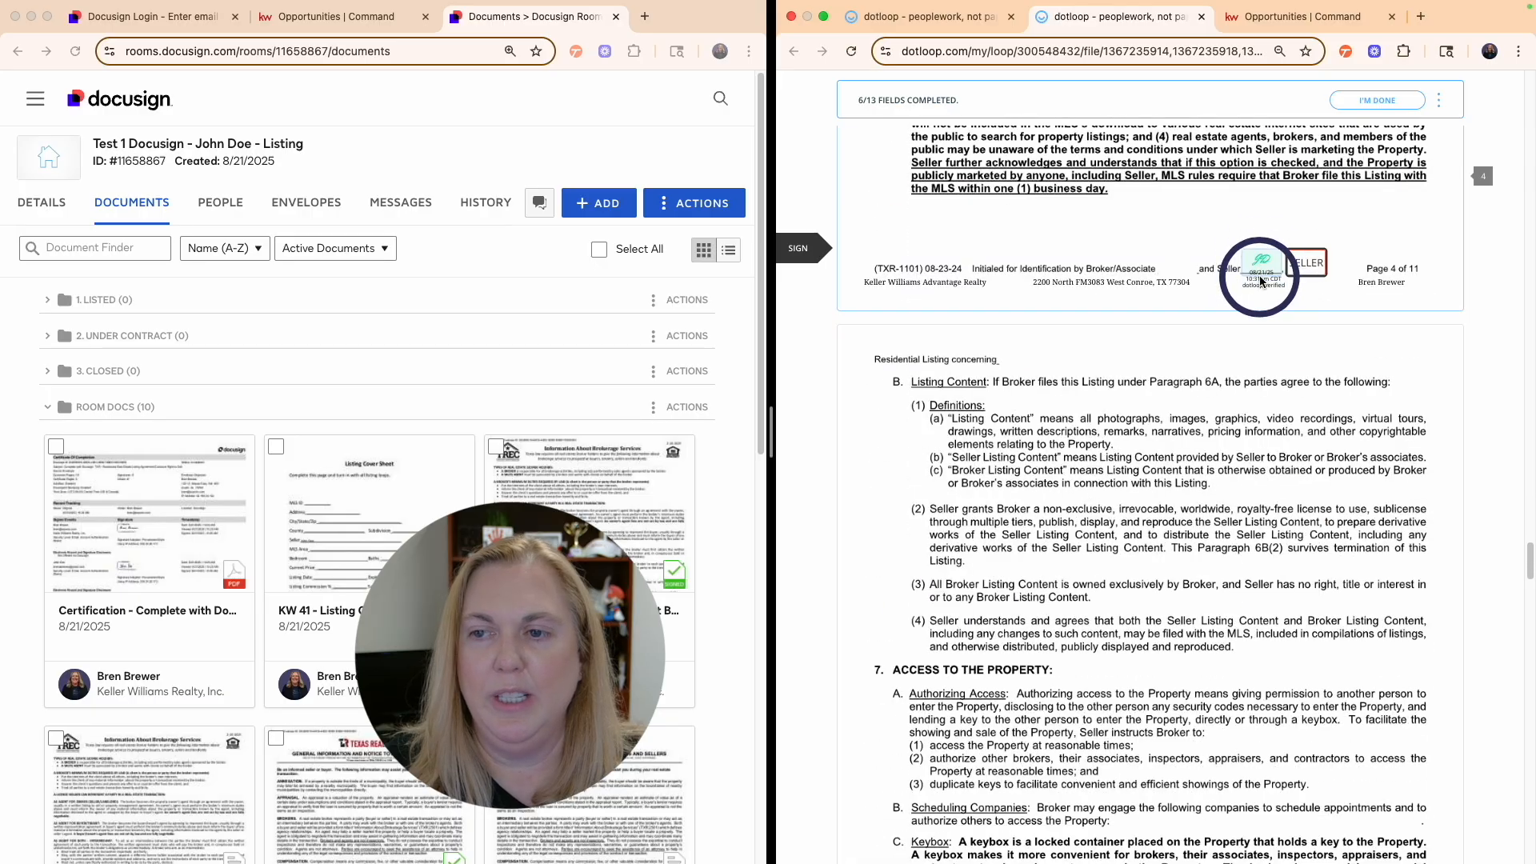
{"action": "left_click", "coordinate": [1262, 268]}
{"action": "left_click", "coordinate": [1263, 271]}
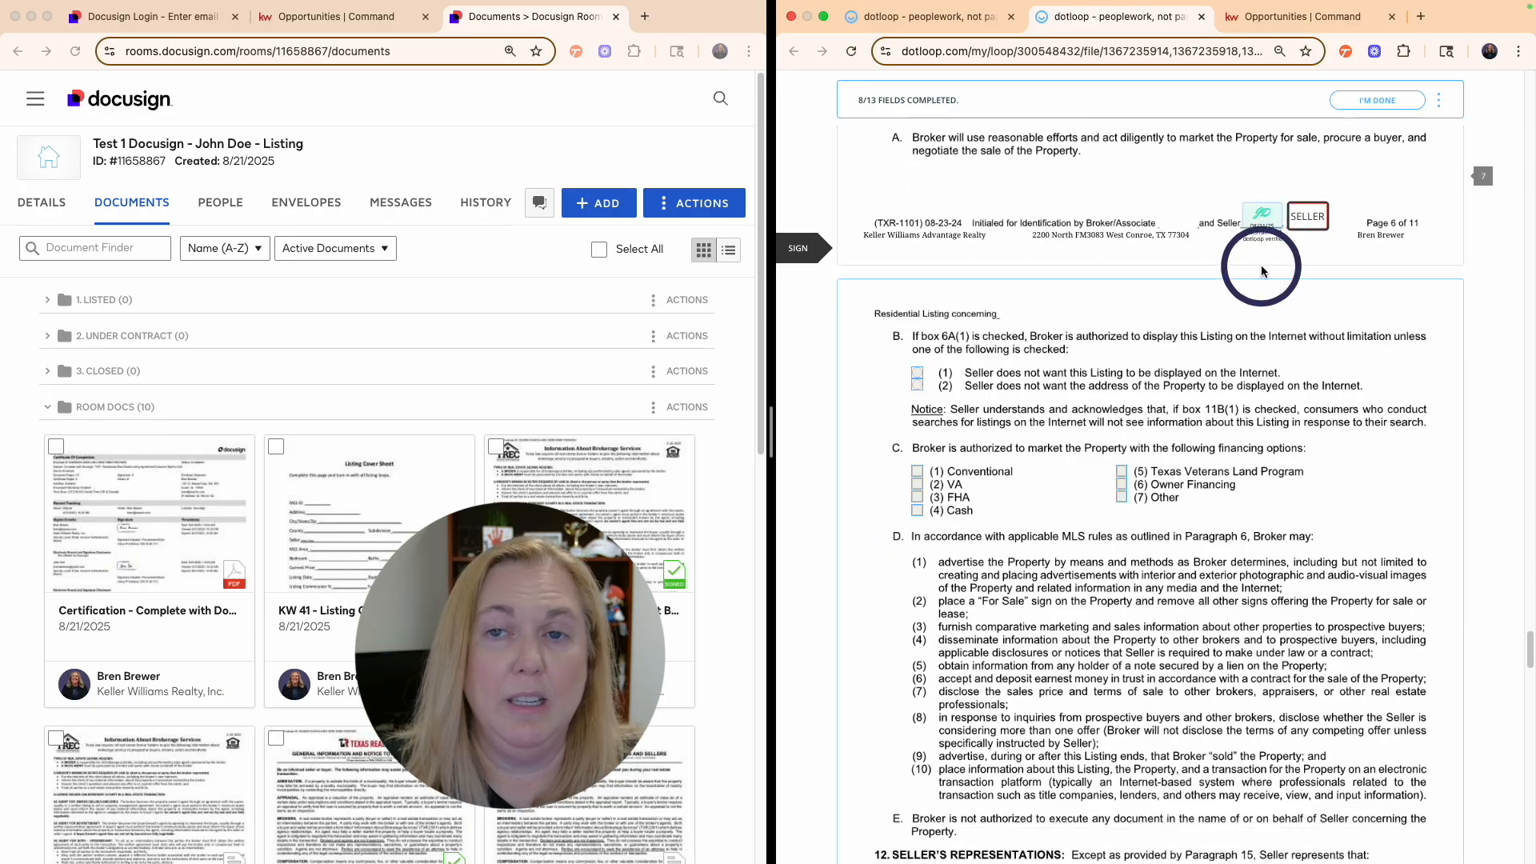
{"action": "left_click", "coordinate": [1263, 271]}
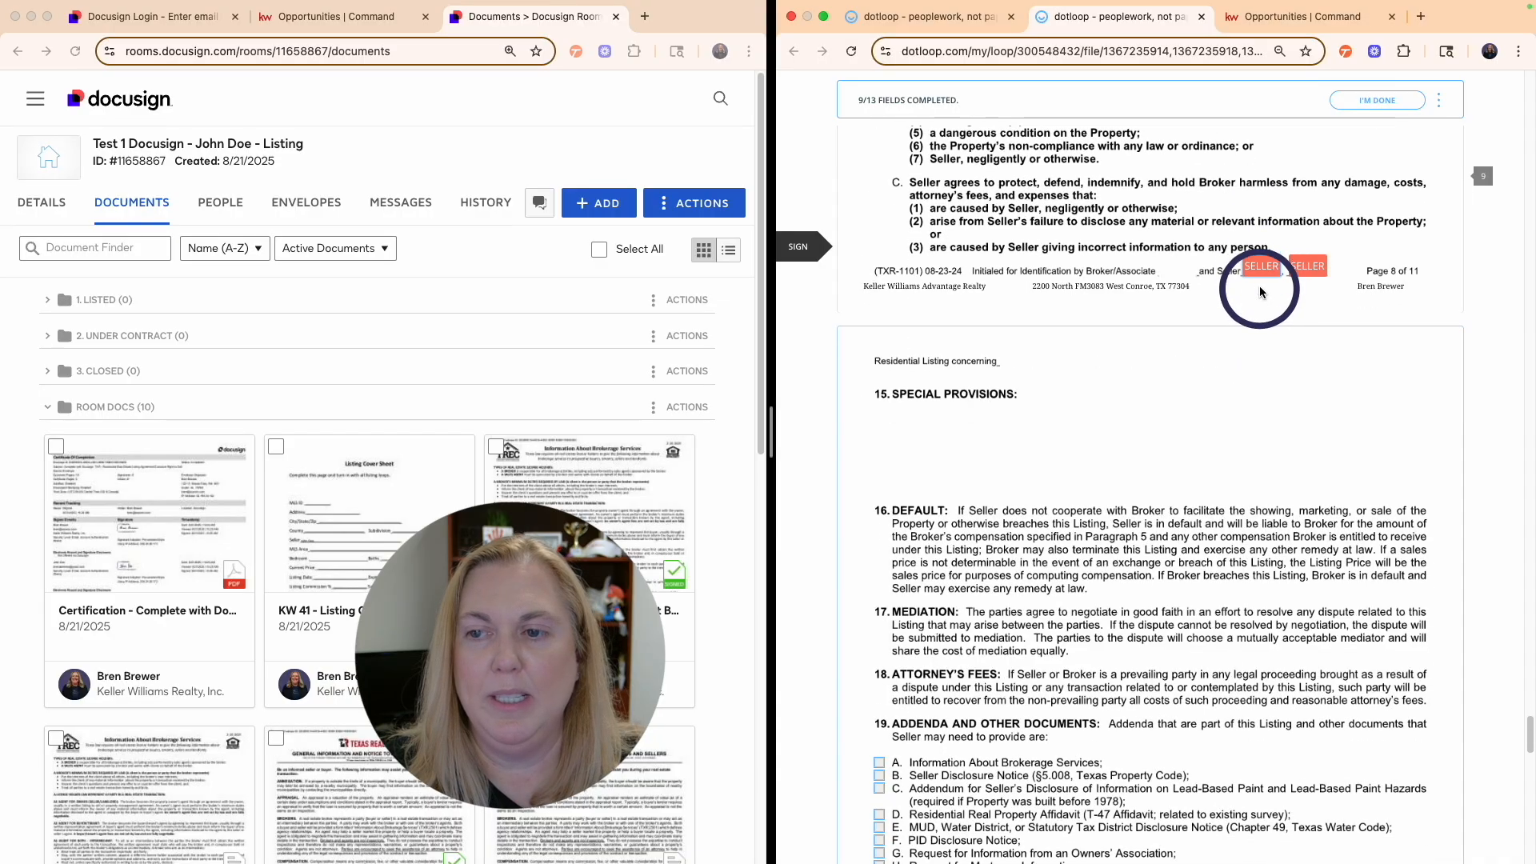
{"action": "left_click", "coordinate": [1260, 281]}
{"action": "left_click", "coordinate": [1251, 296]}
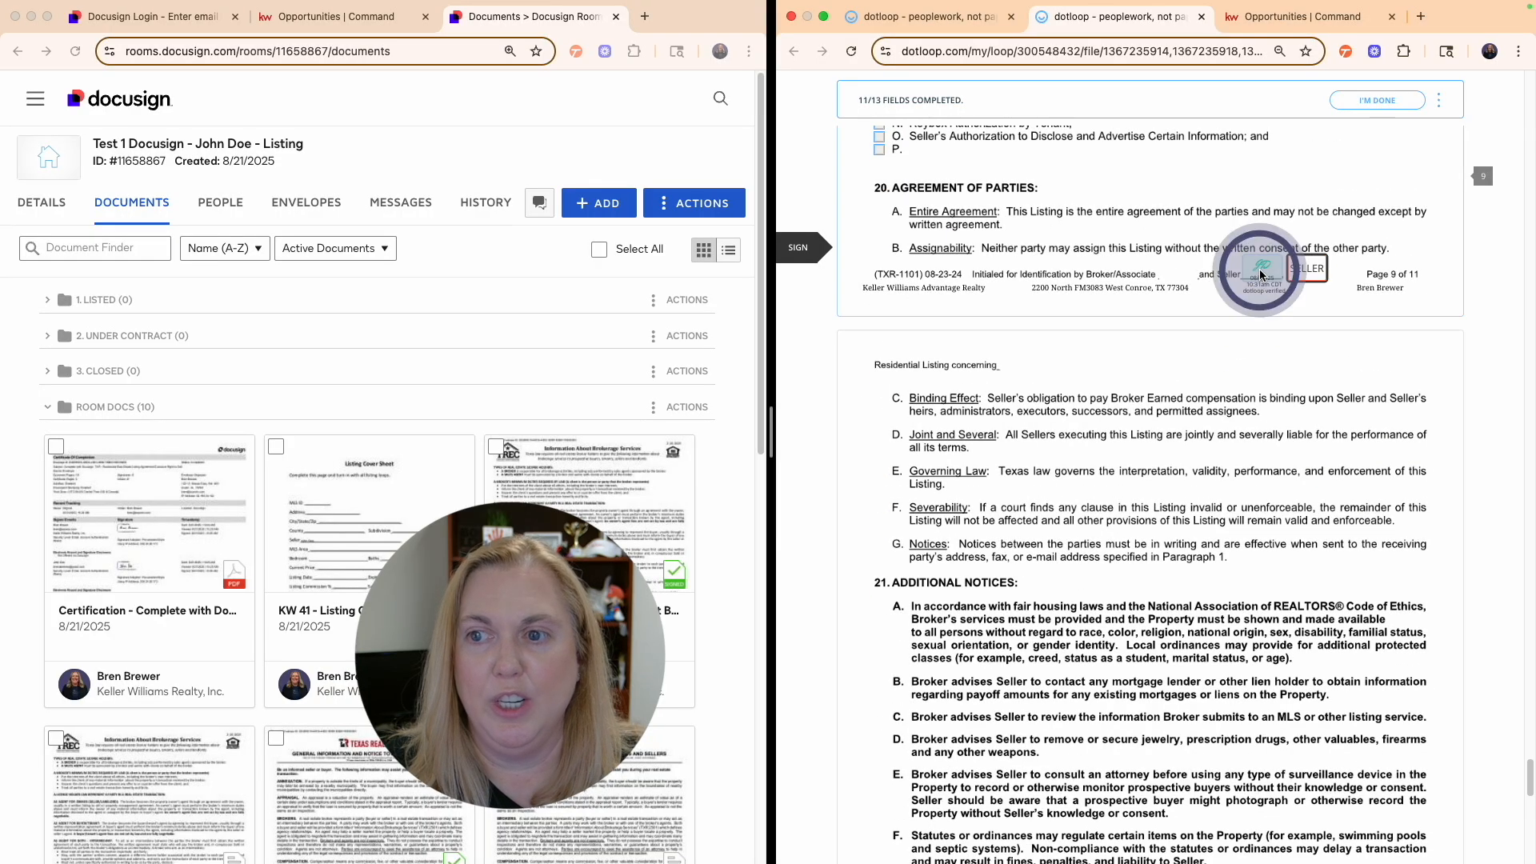
{"action": "left_click", "coordinate": [1251, 291]}
{"action": "left_click", "coordinate": [1245, 319]}
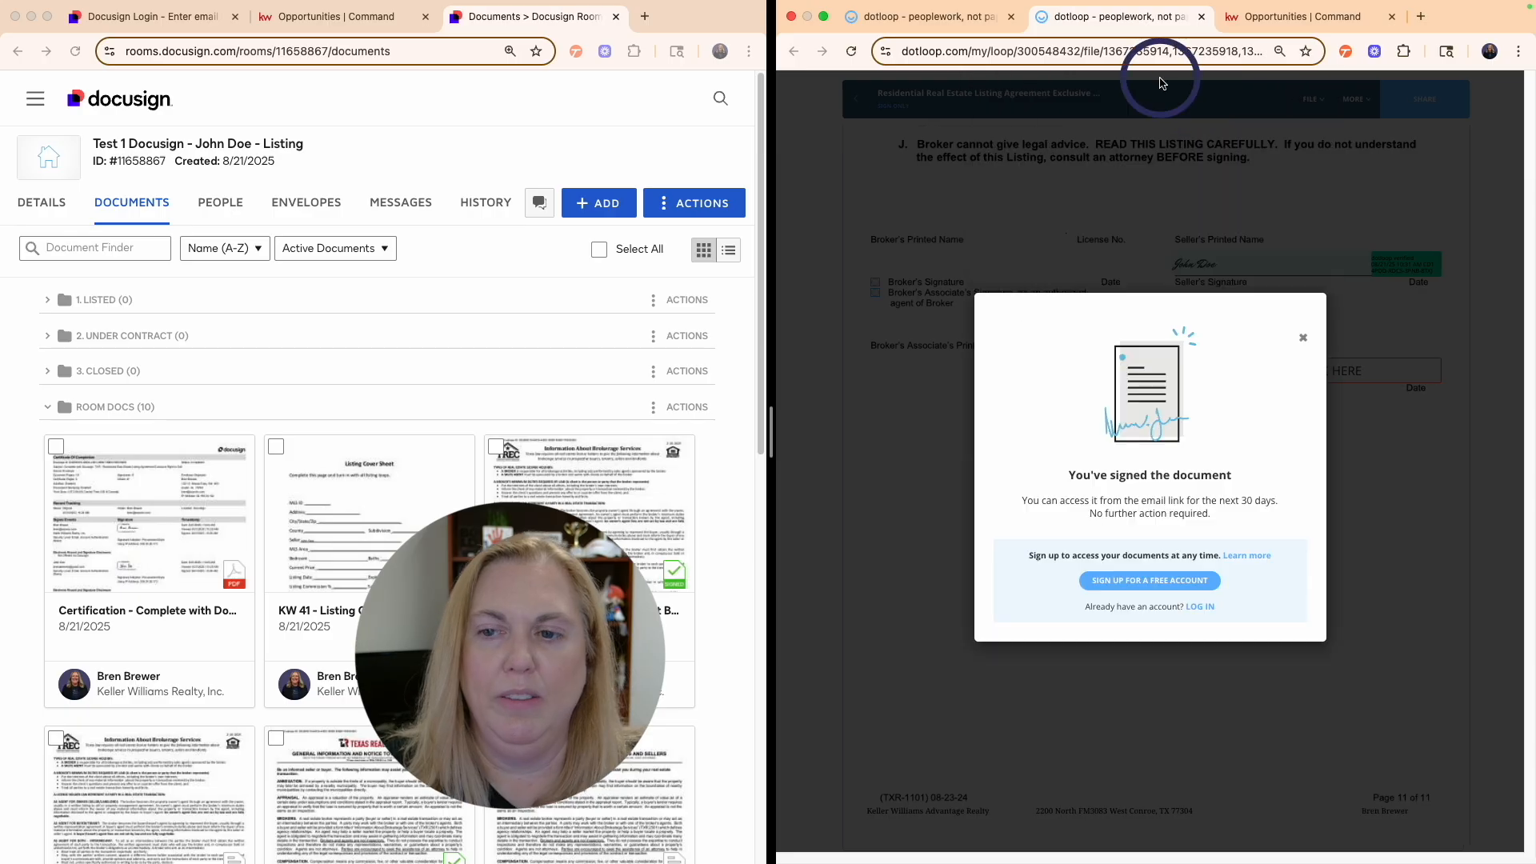
{"action": "left_click", "coordinate": [1302, 337]}
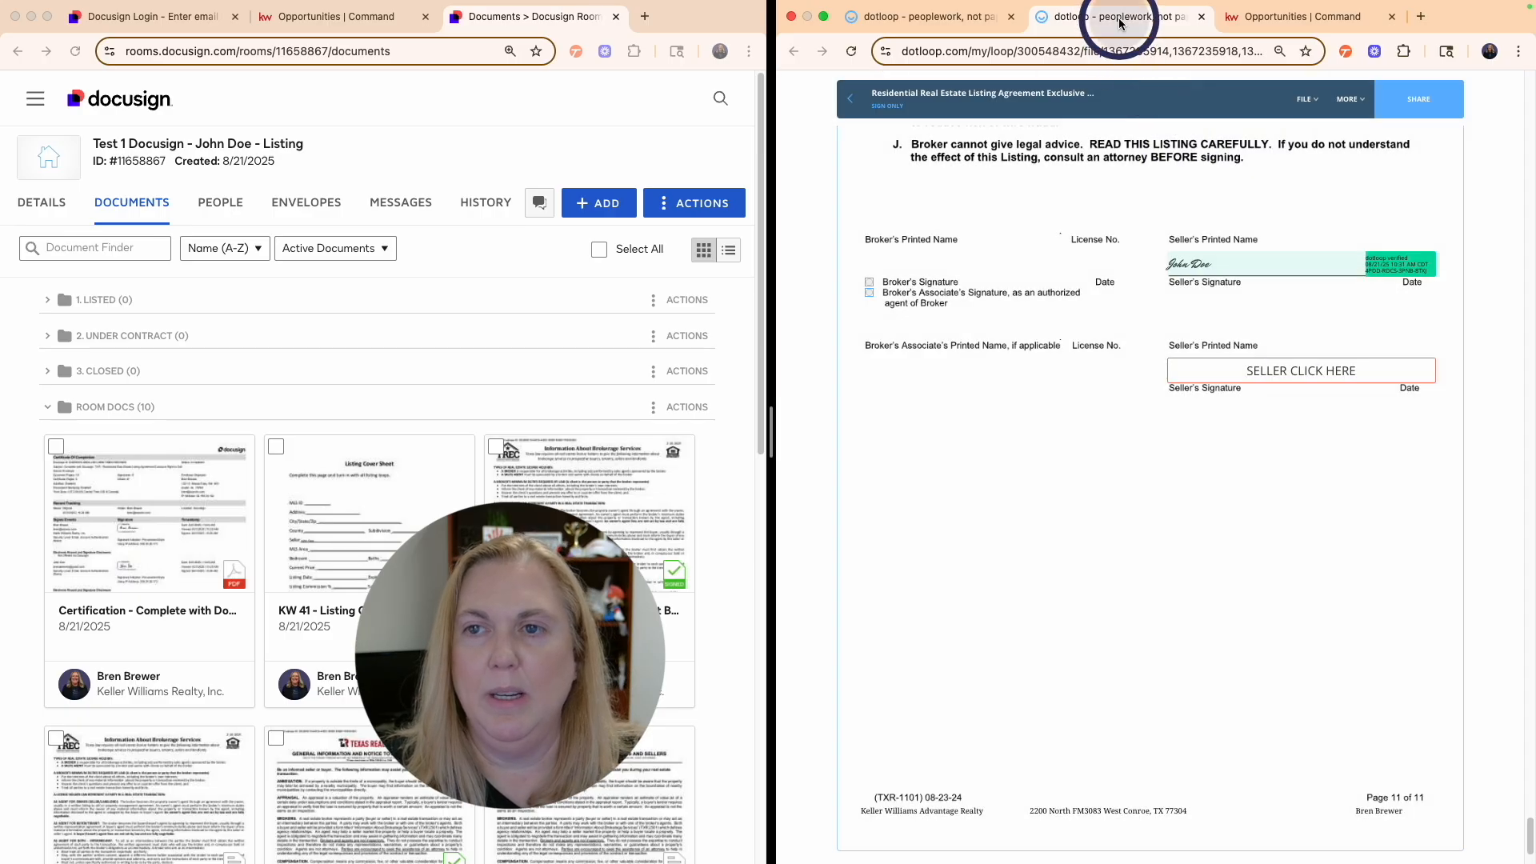
- Close the seller's signing tab and reload the TEST 2 loop, dismissing the login prompt
{"action": "middle_click", "coordinate": [1119, 23]}
{"action": "left_click", "coordinate": [1000, 195]}
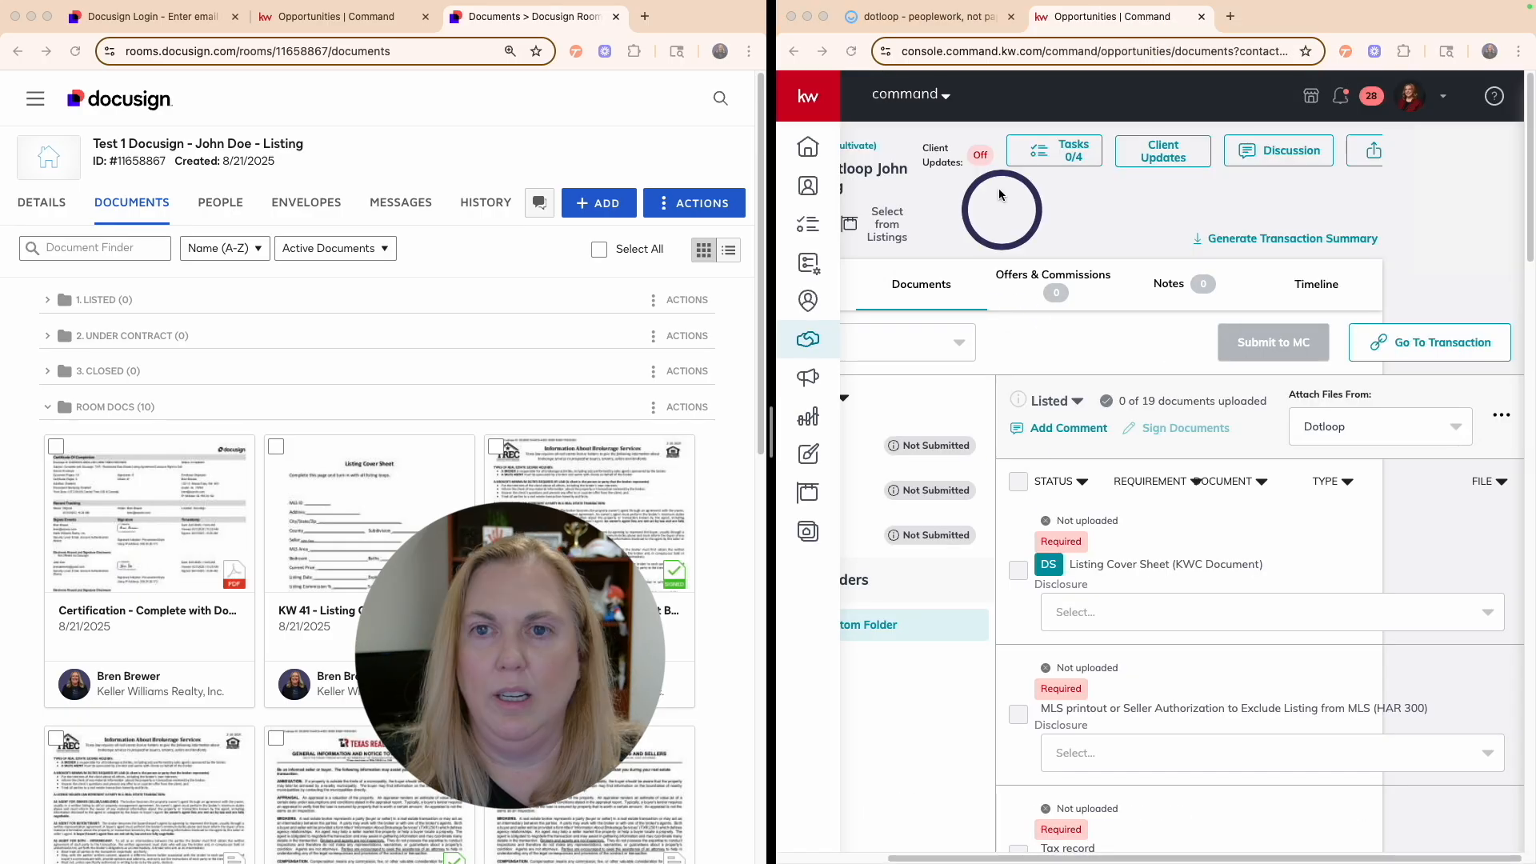
{"action": "left_click", "coordinate": [945, 40]}
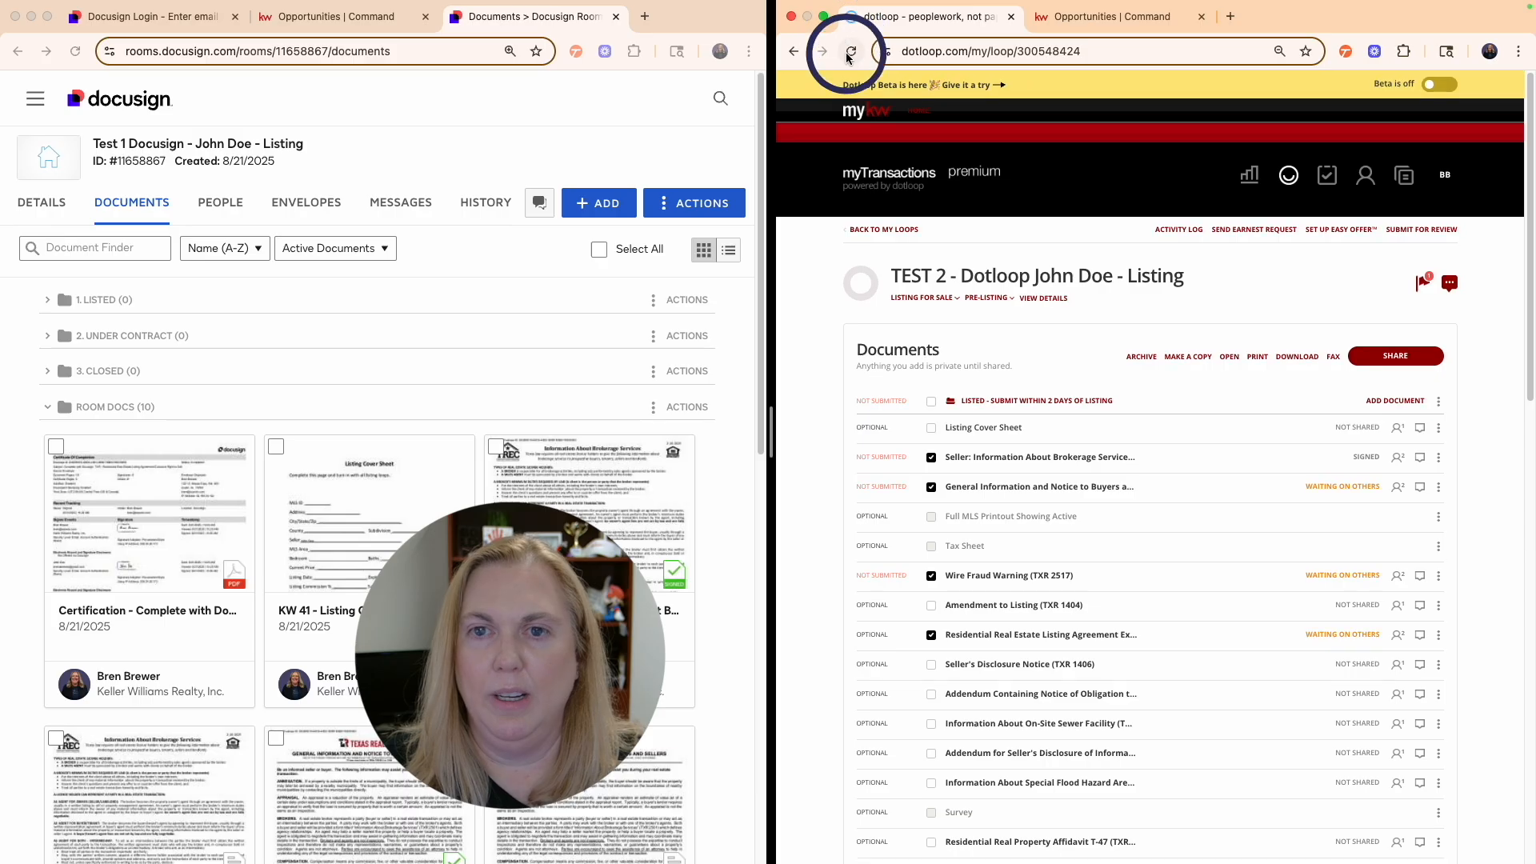
{"action": "left_click", "coordinate": [851, 53]}
{"action": "left_click", "coordinate": [1262, 519]}
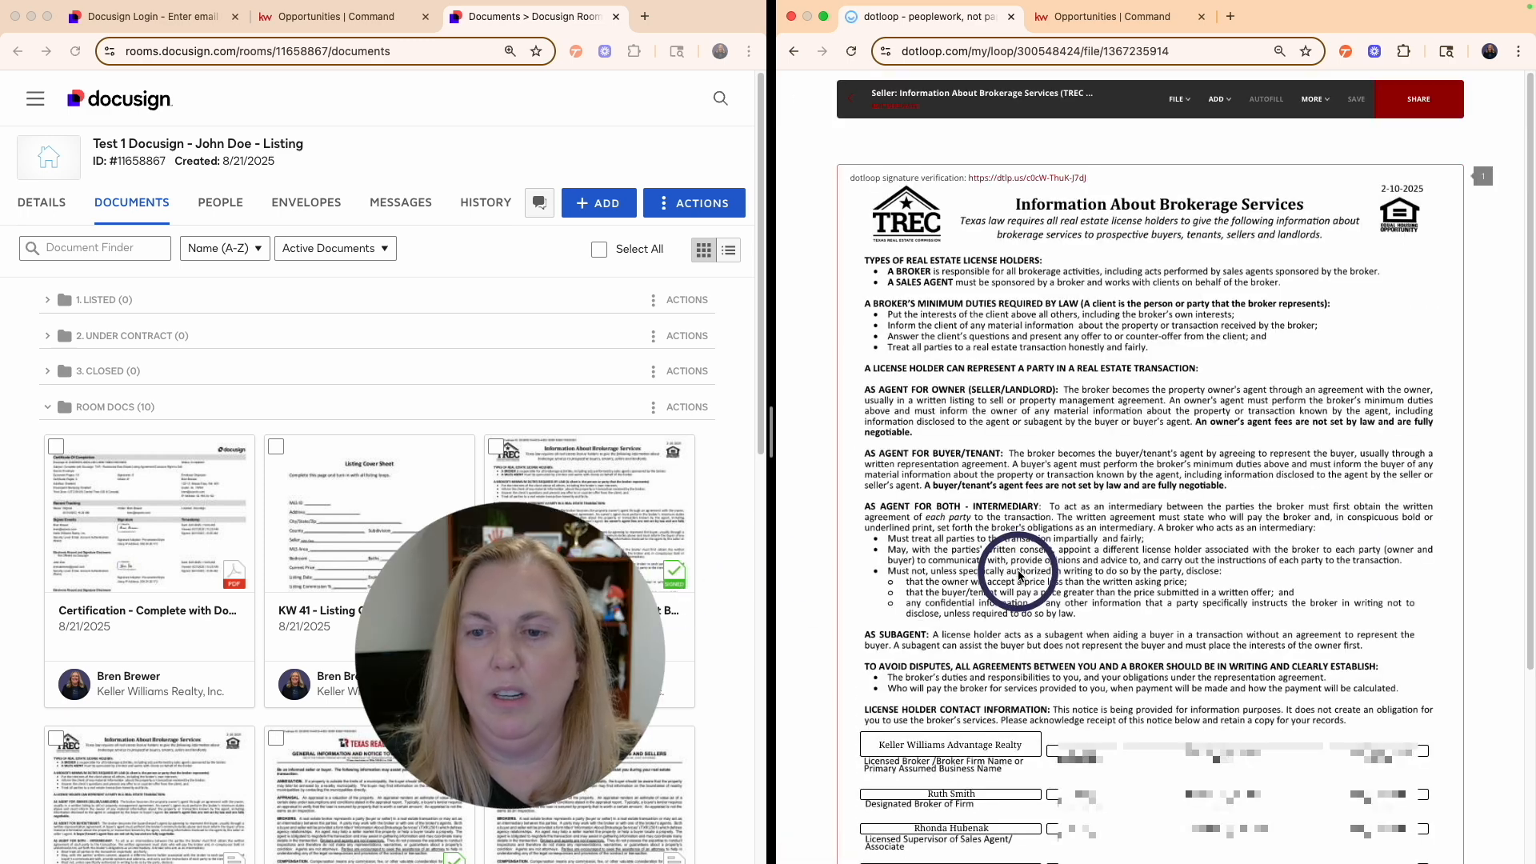
{"action": "scroll", "coordinate": [1010, 560], "scroll_direction": "down", "scroll_amount": 5}
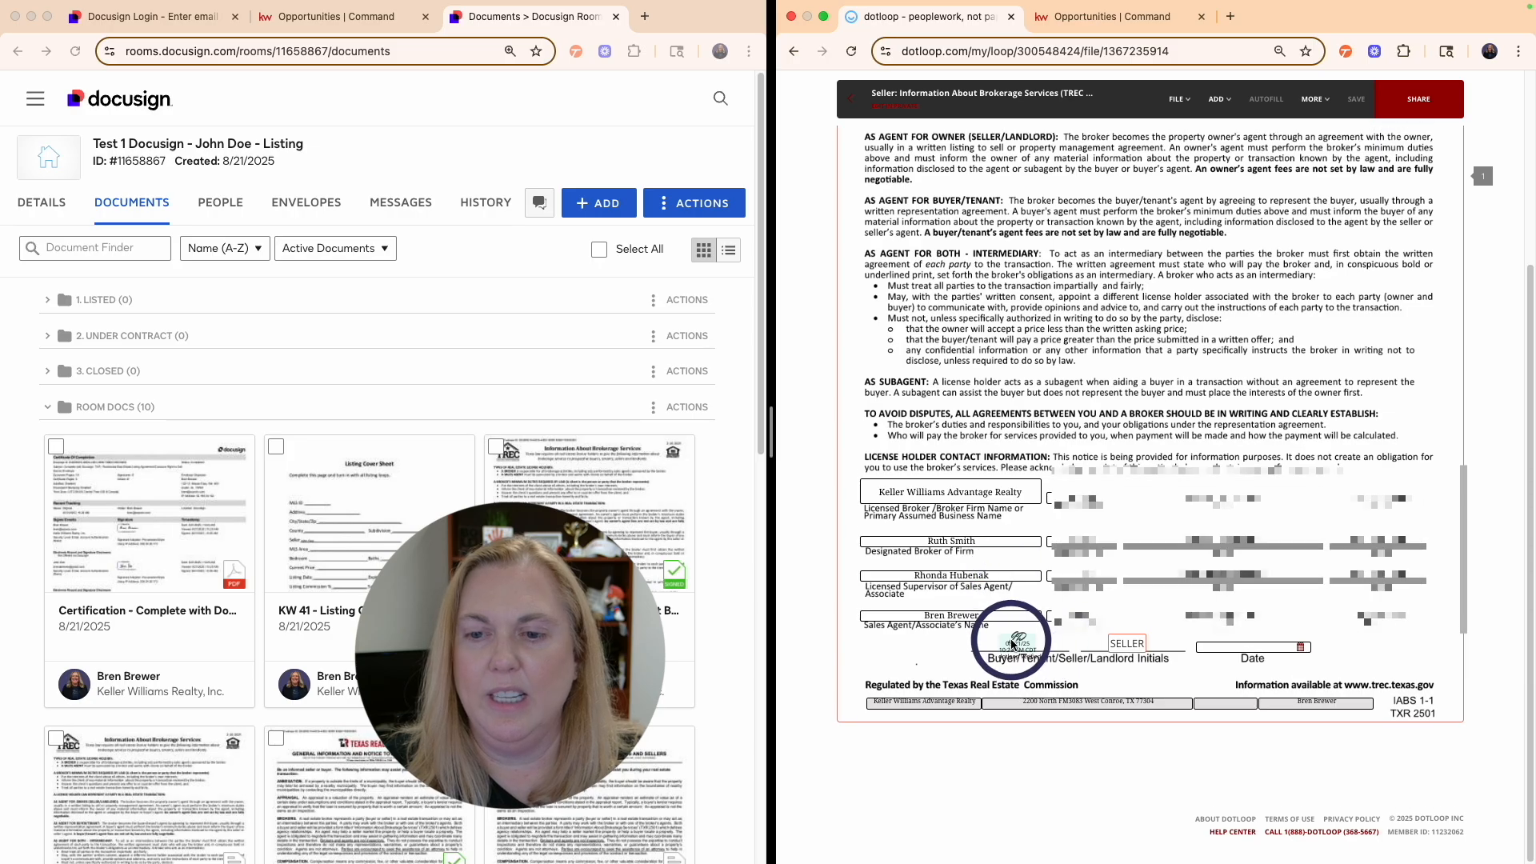
{"action": "left_click", "coordinate": [851, 99]}
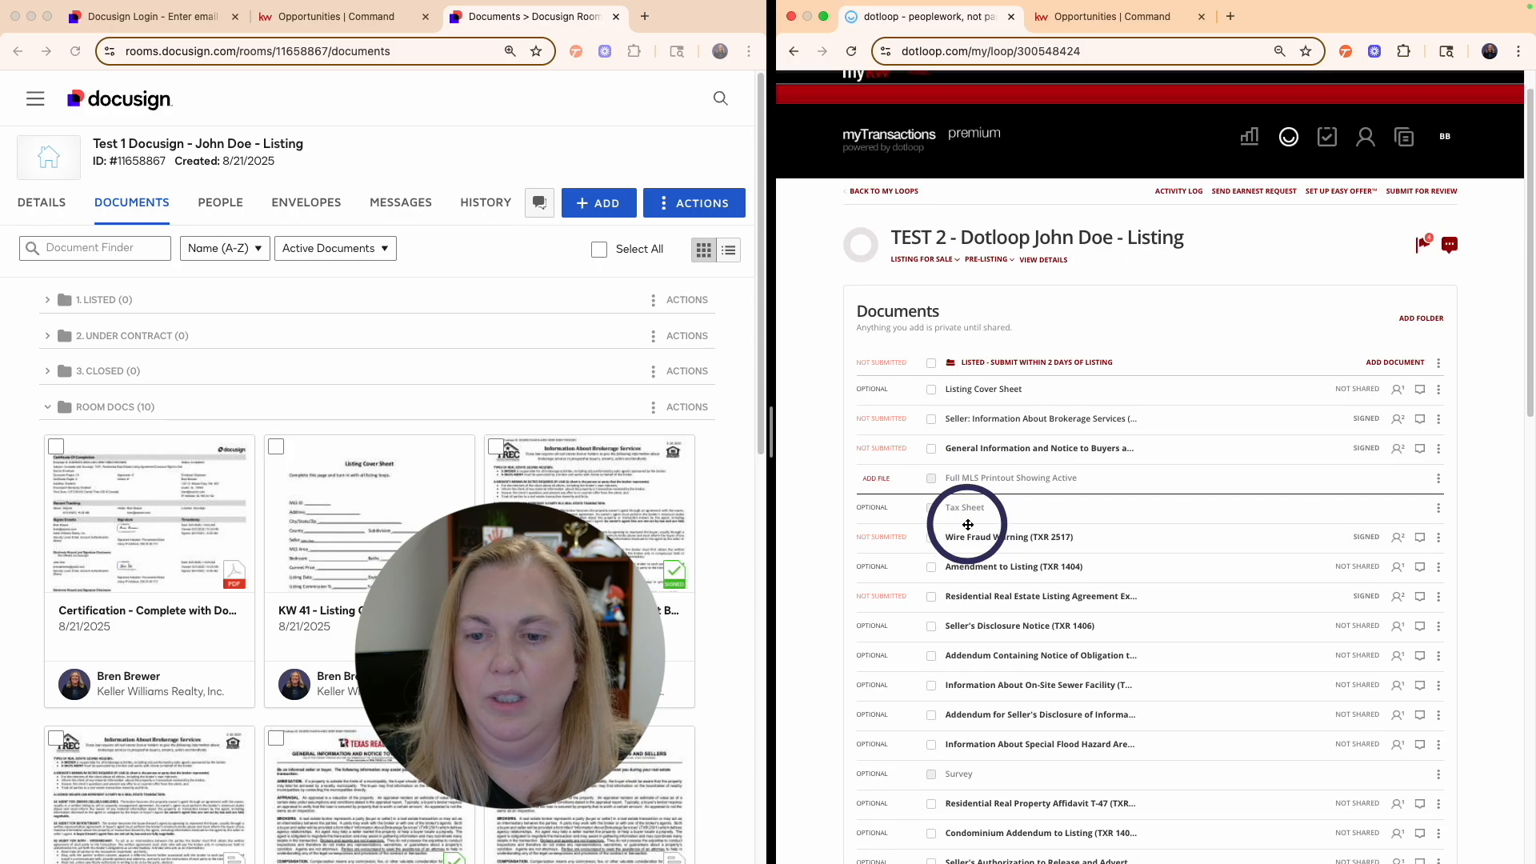
- Open the residential listing agreement and add the agent's initials on pages 1–3
{"action": "left_click", "coordinate": [1118, 593]}
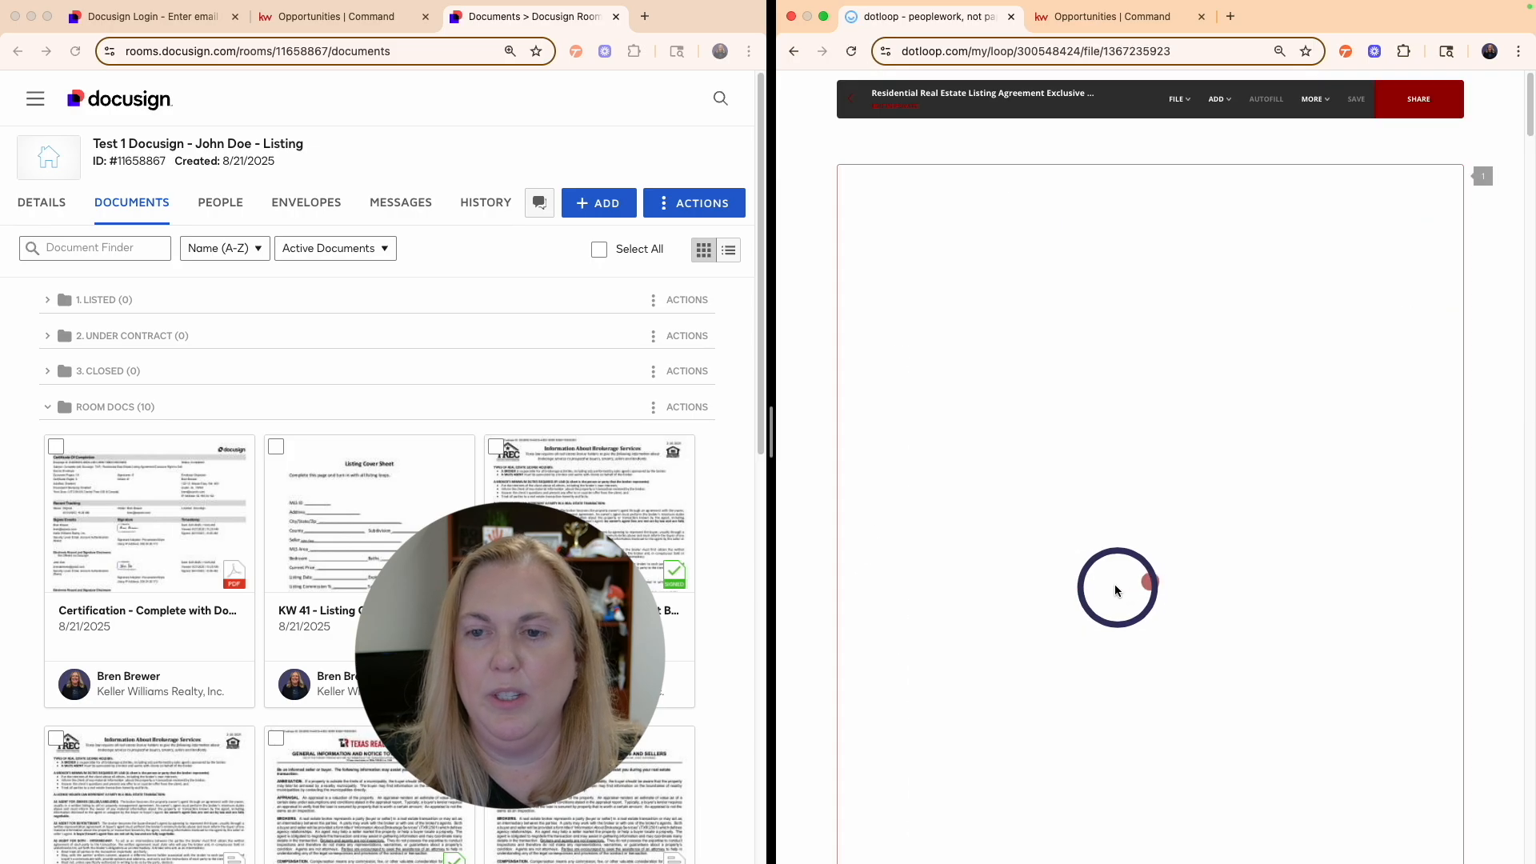
{"action": "scroll", "coordinate": [1017, 555], "scroll_direction": "down", "scroll_amount": 3}
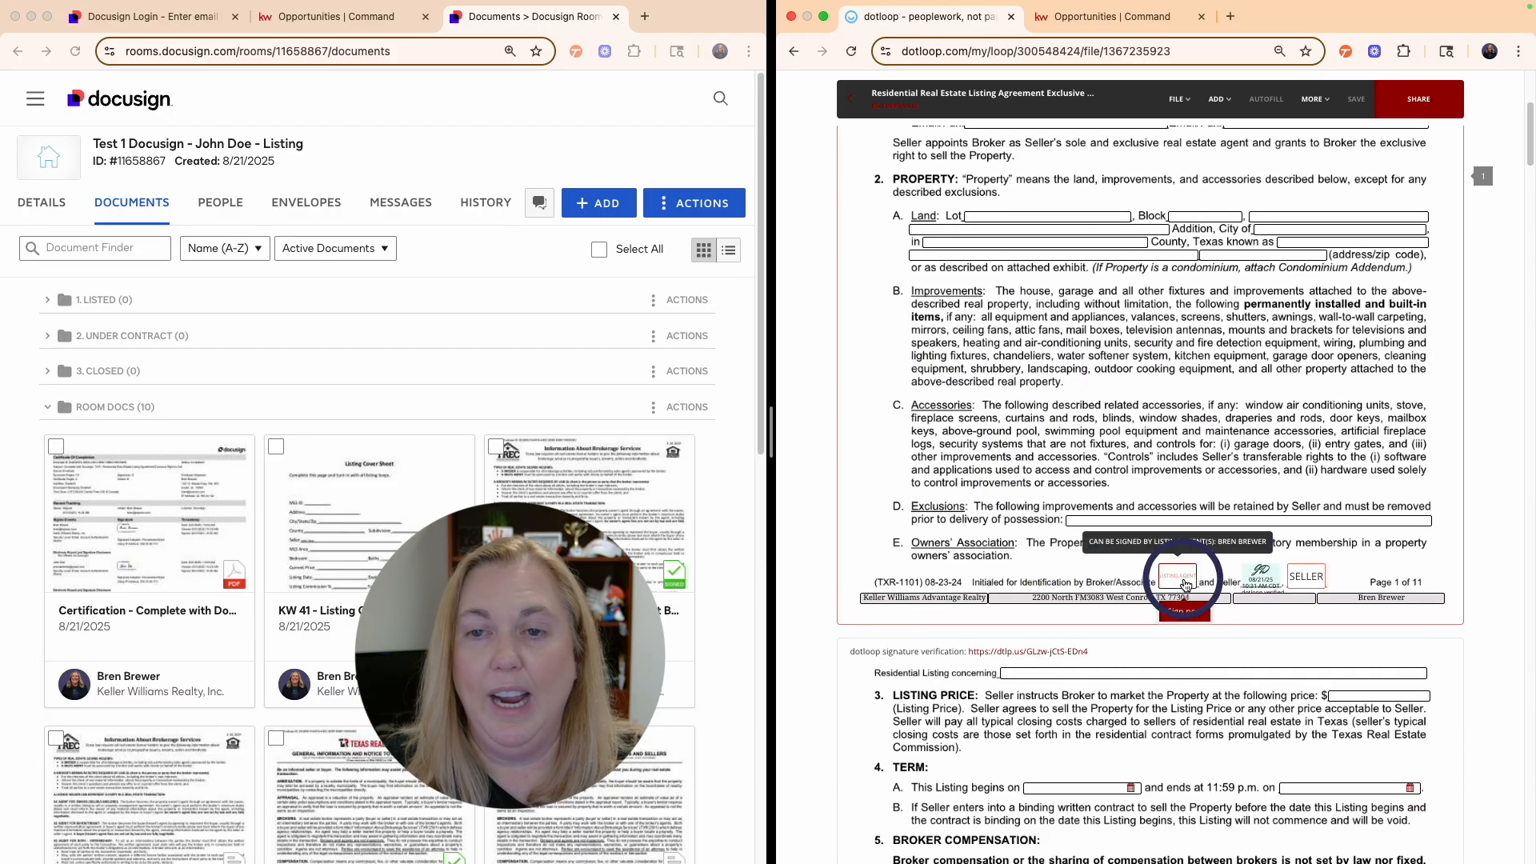
{"action": "left_click", "coordinate": [1196, 613]}
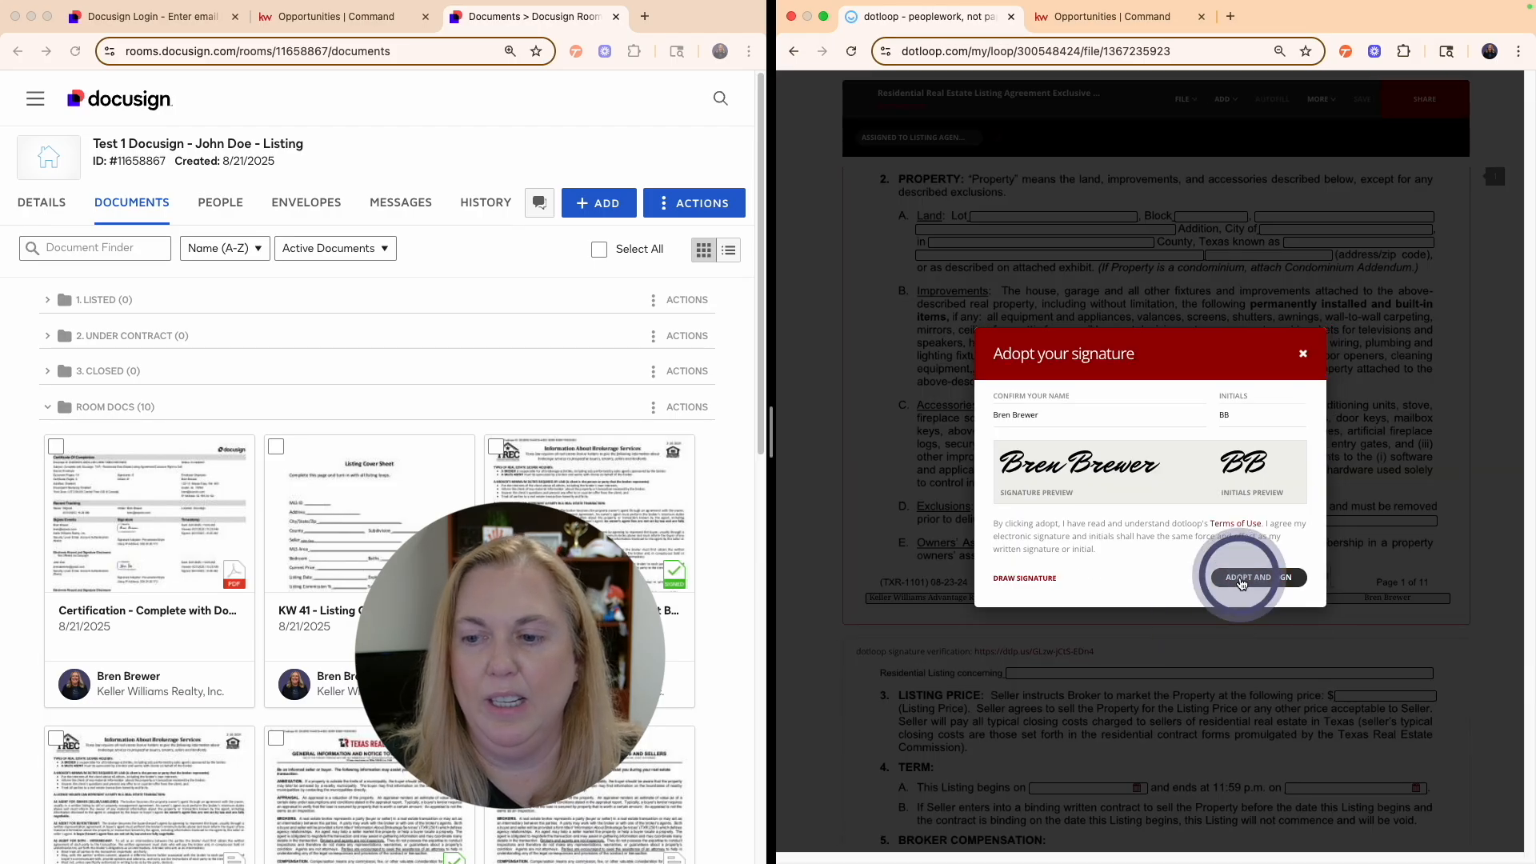
{"action": "left_click", "coordinate": [1255, 575]}
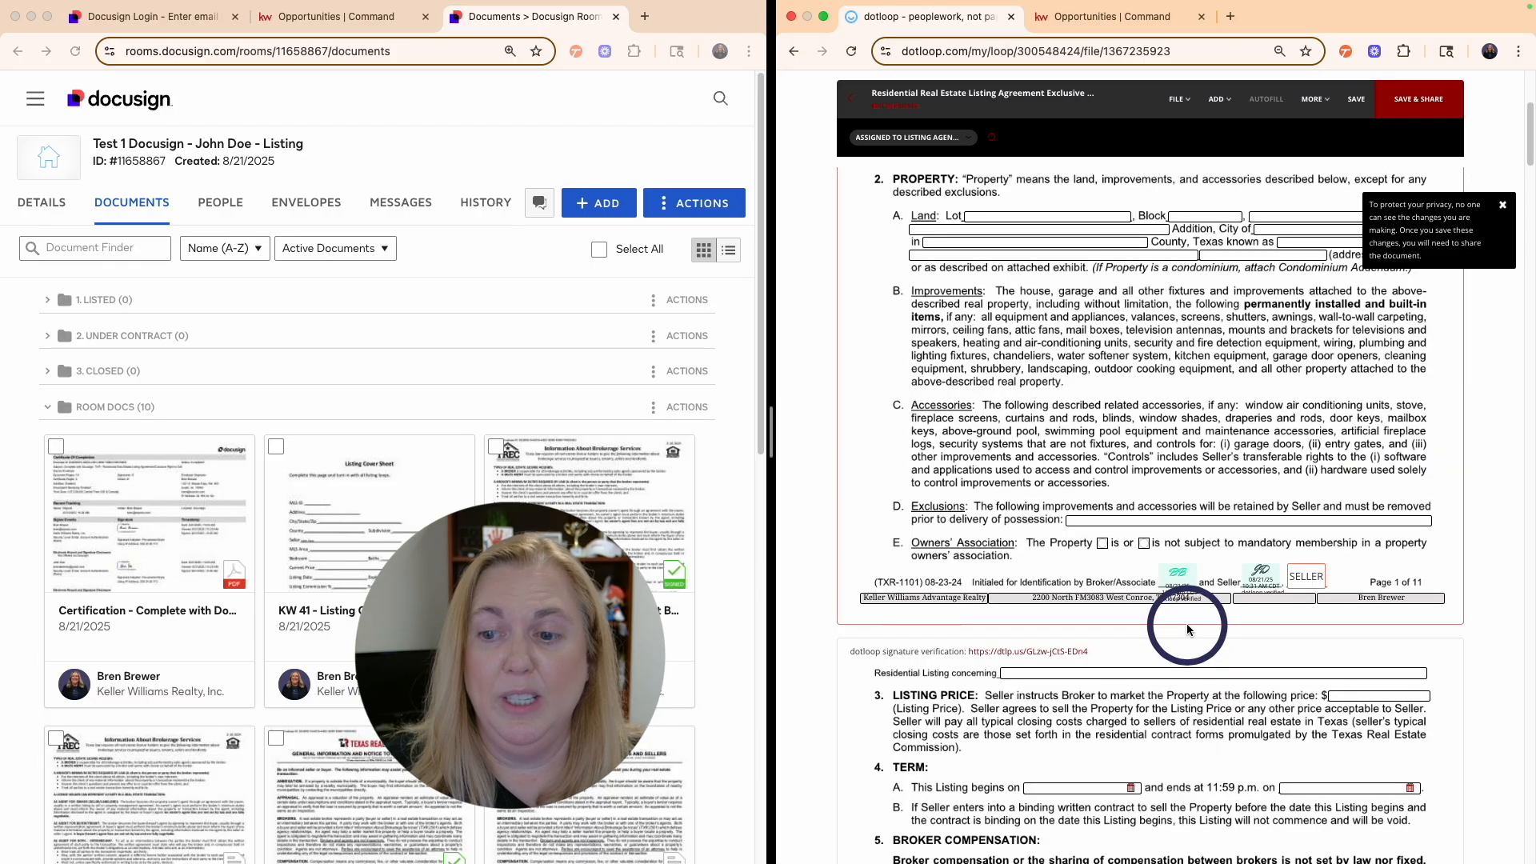
{"action": "scroll", "coordinate": [1190, 632], "scroll_direction": "down", "scroll_amount": 8}
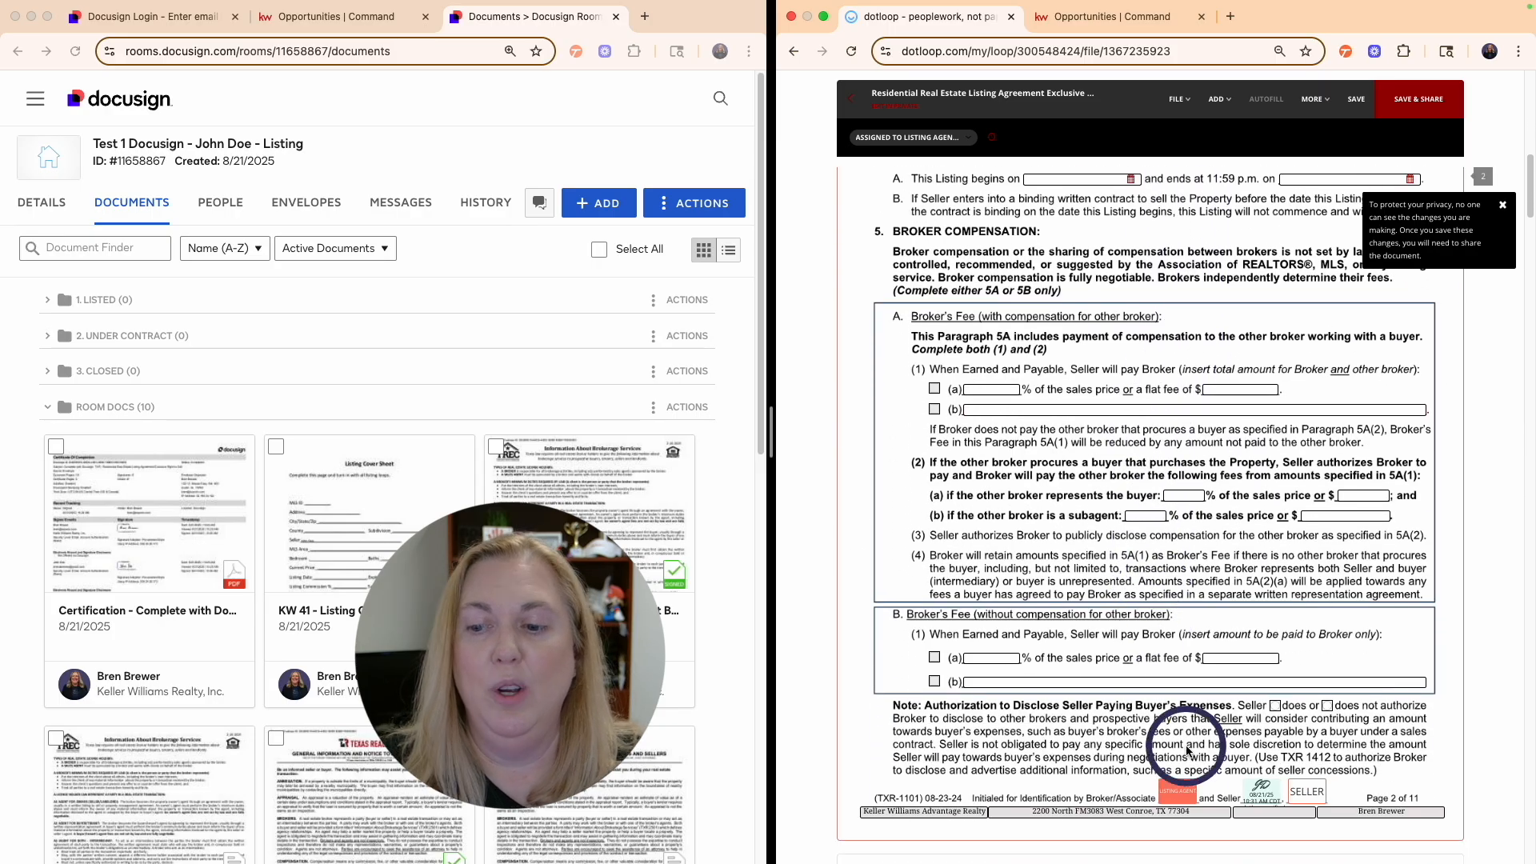
{"action": "left_click", "coordinate": [1186, 795]}
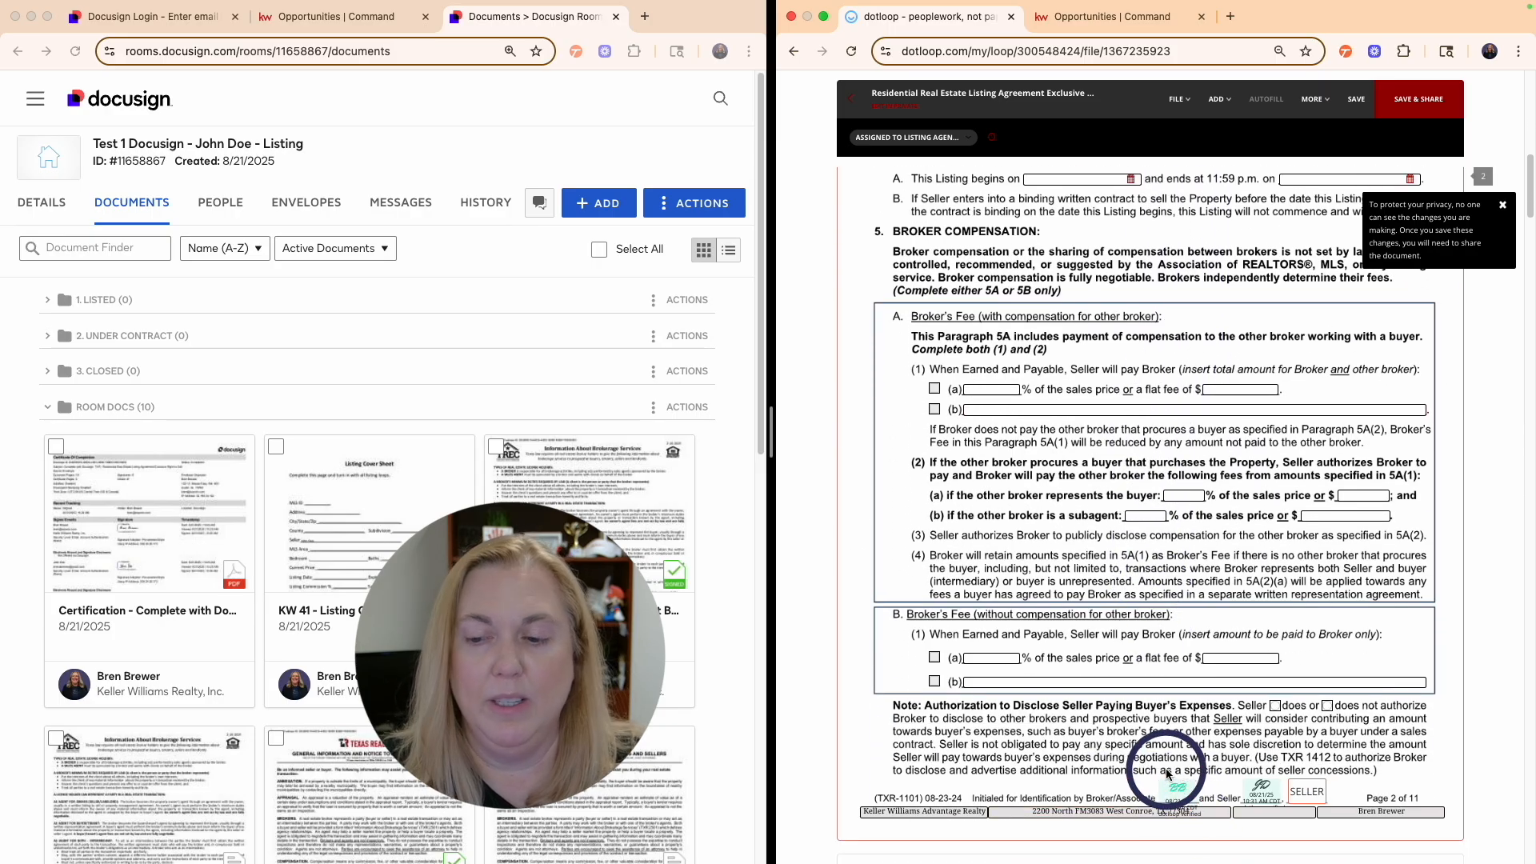
{"action": "scroll", "coordinate": [1194, 798], "scroll_direction": "down", "scroll_amount": 10}
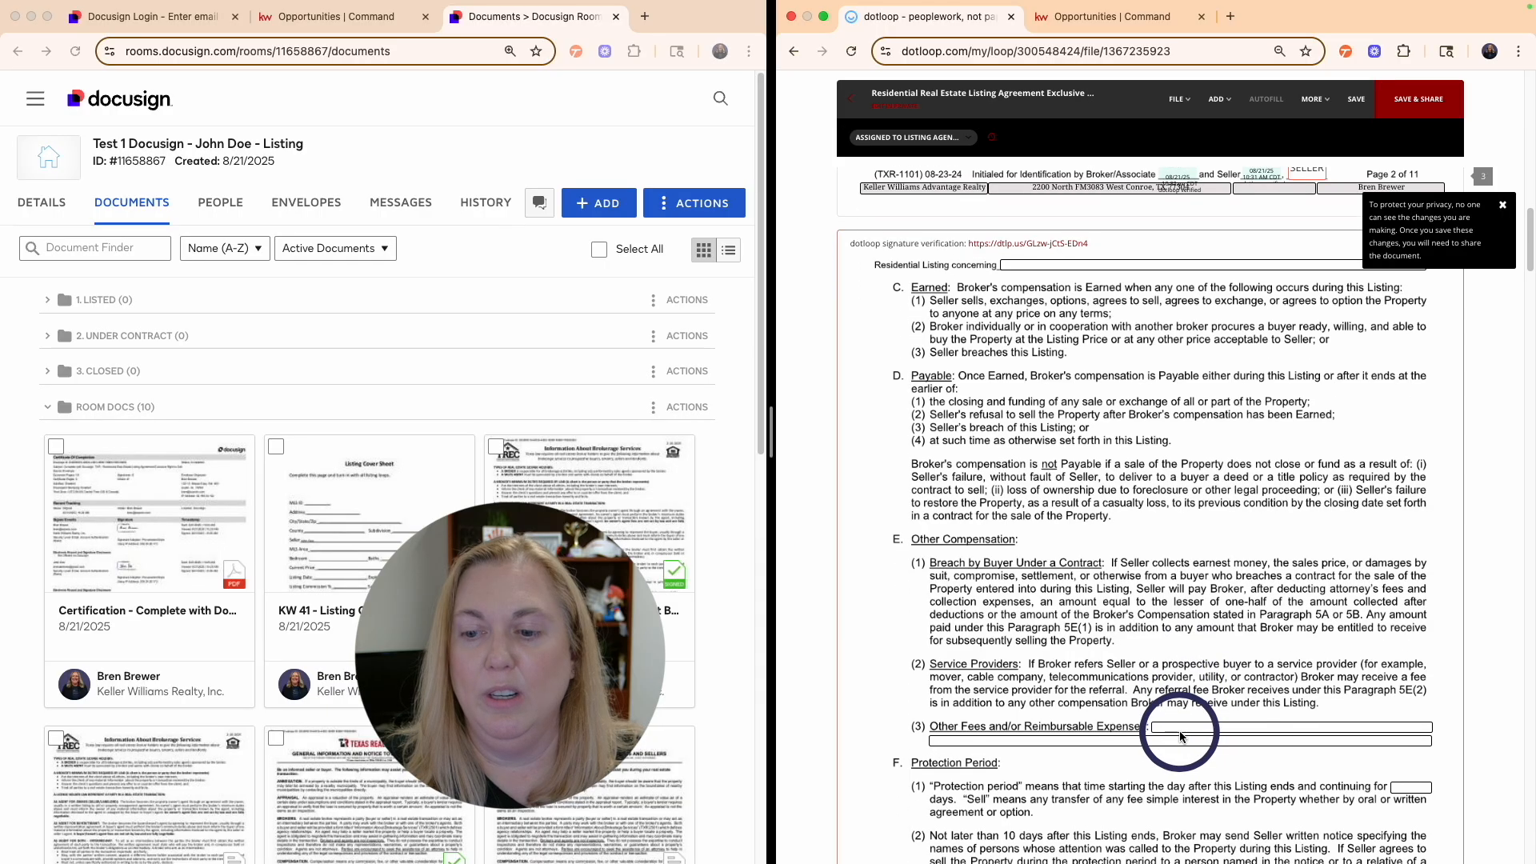
{"action": "scroll", "coordinate": [1178, 730], "scroll_direction": "down", "scroll_amount": 1}
{"action": "left_click", "coordinate": [1182, 755]}
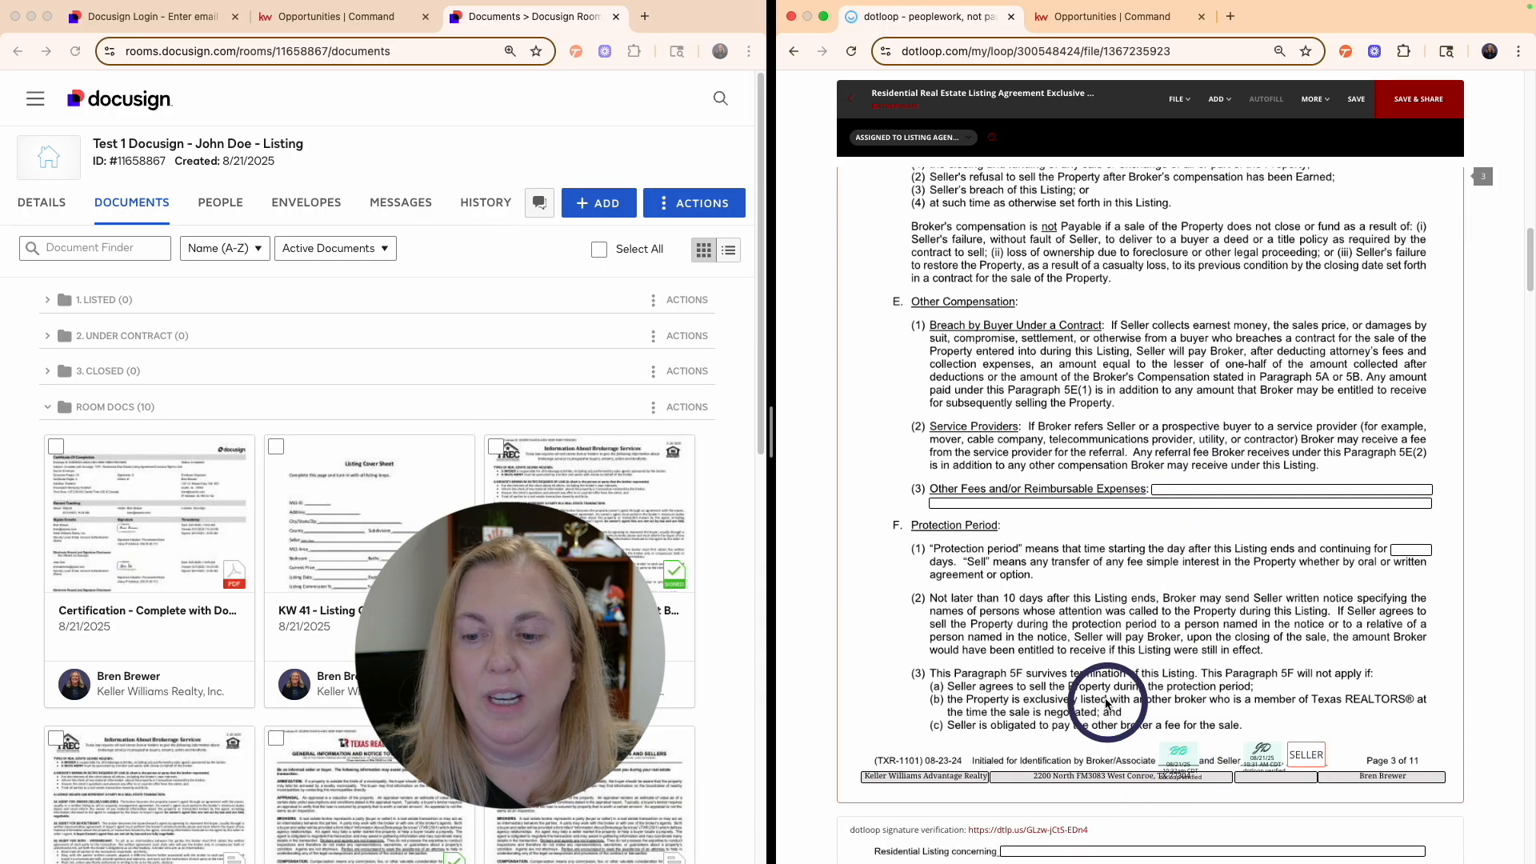
- Initial the listing agent boxes on pages 4, 5 and 6
{"action": "scroll", "coordinate": [1106, 704], "scroll_direction": "down", "scroll_amount": 12}
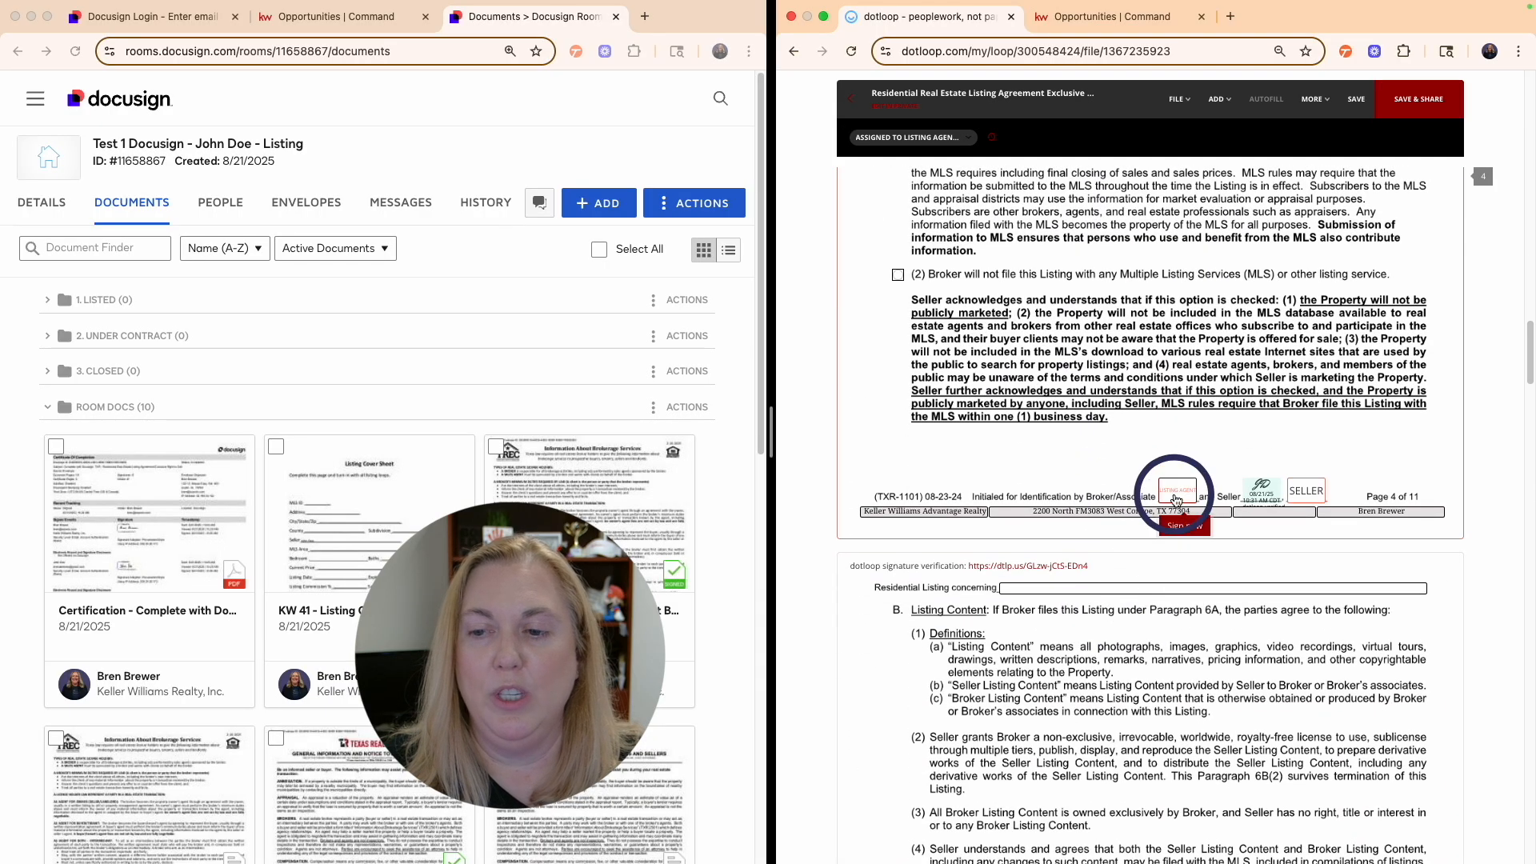
{"action": "left_click", "coordinate": [1186, 532]}
{"action": "scroll", "coordinate": [1131, 679], "scroll_direction": "down", "scroll_amount": 10}
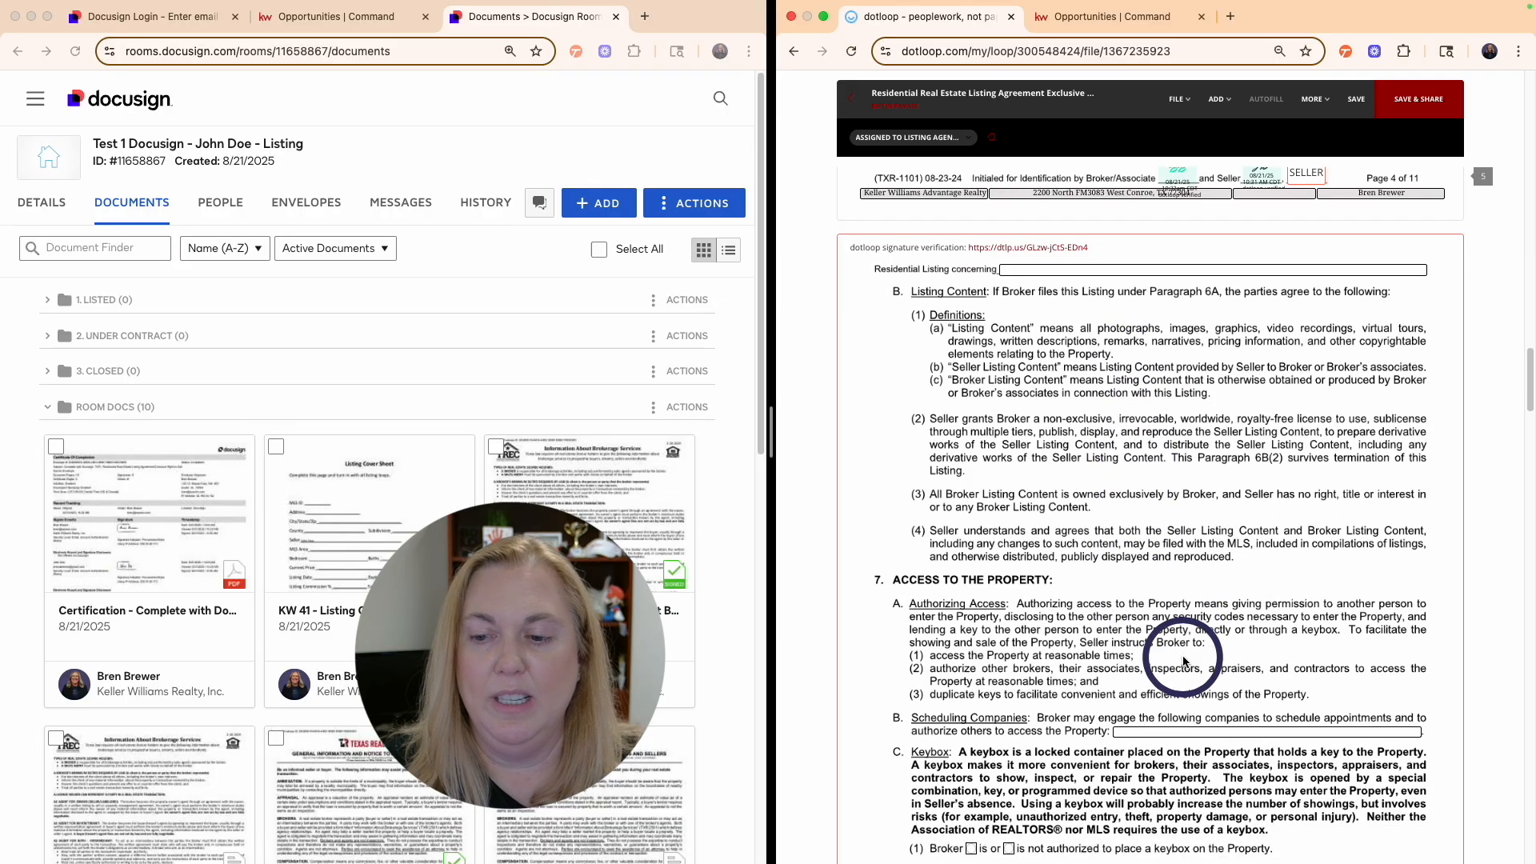
{"action": "scroll", "coordinate": [1184, 664], "scroll_direction": "down", "scroll_amount": 1}
{"action": "left_click", "coordinate": [1181, 704]}
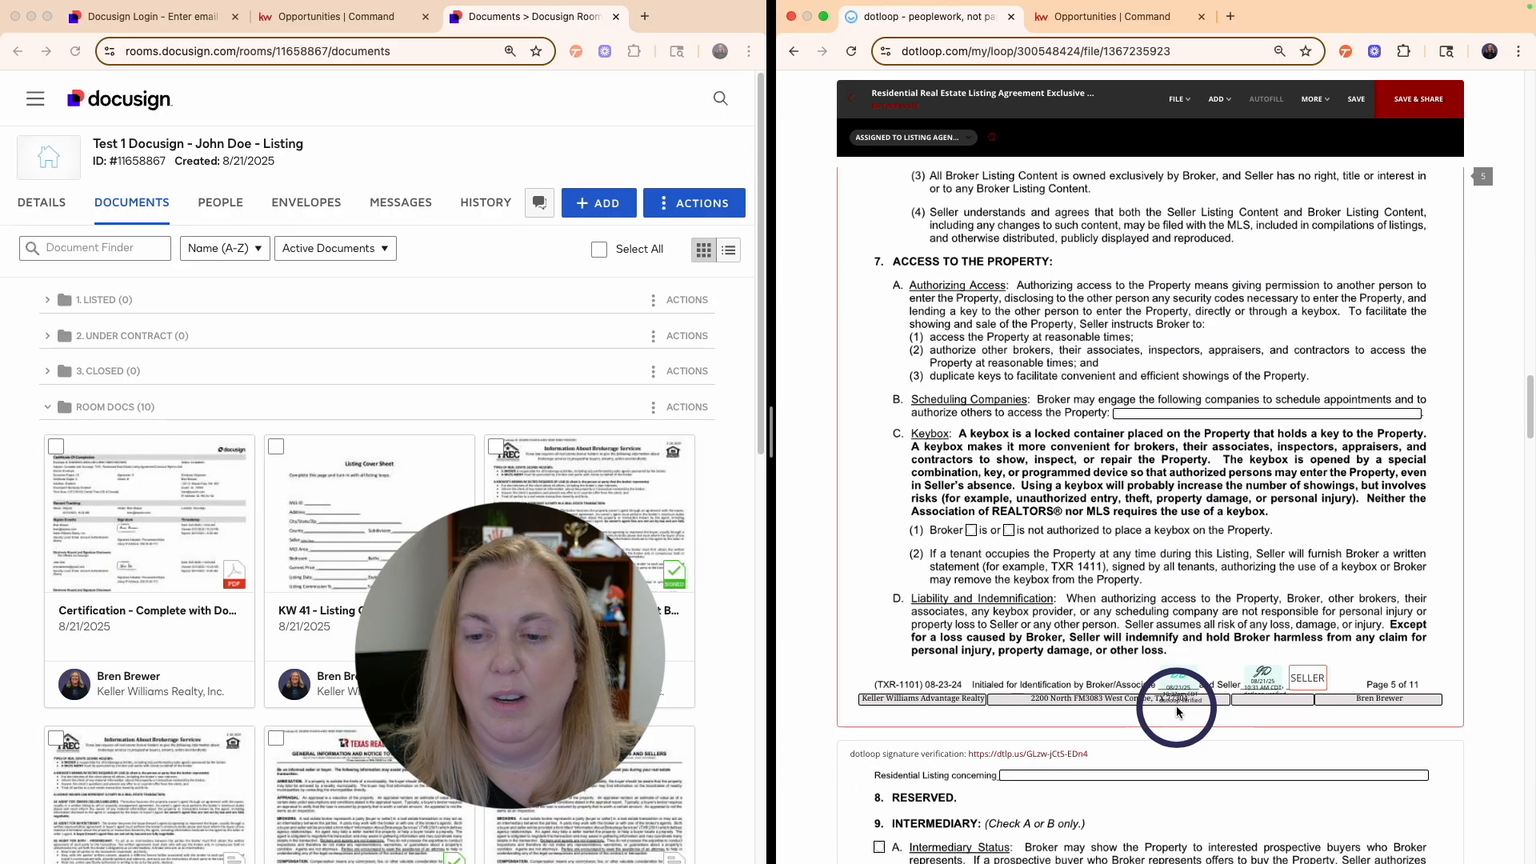
{"action": "scroll", "coordinate": [1152, 704], "scroll_direction": "down", "scroll_amount": 10}
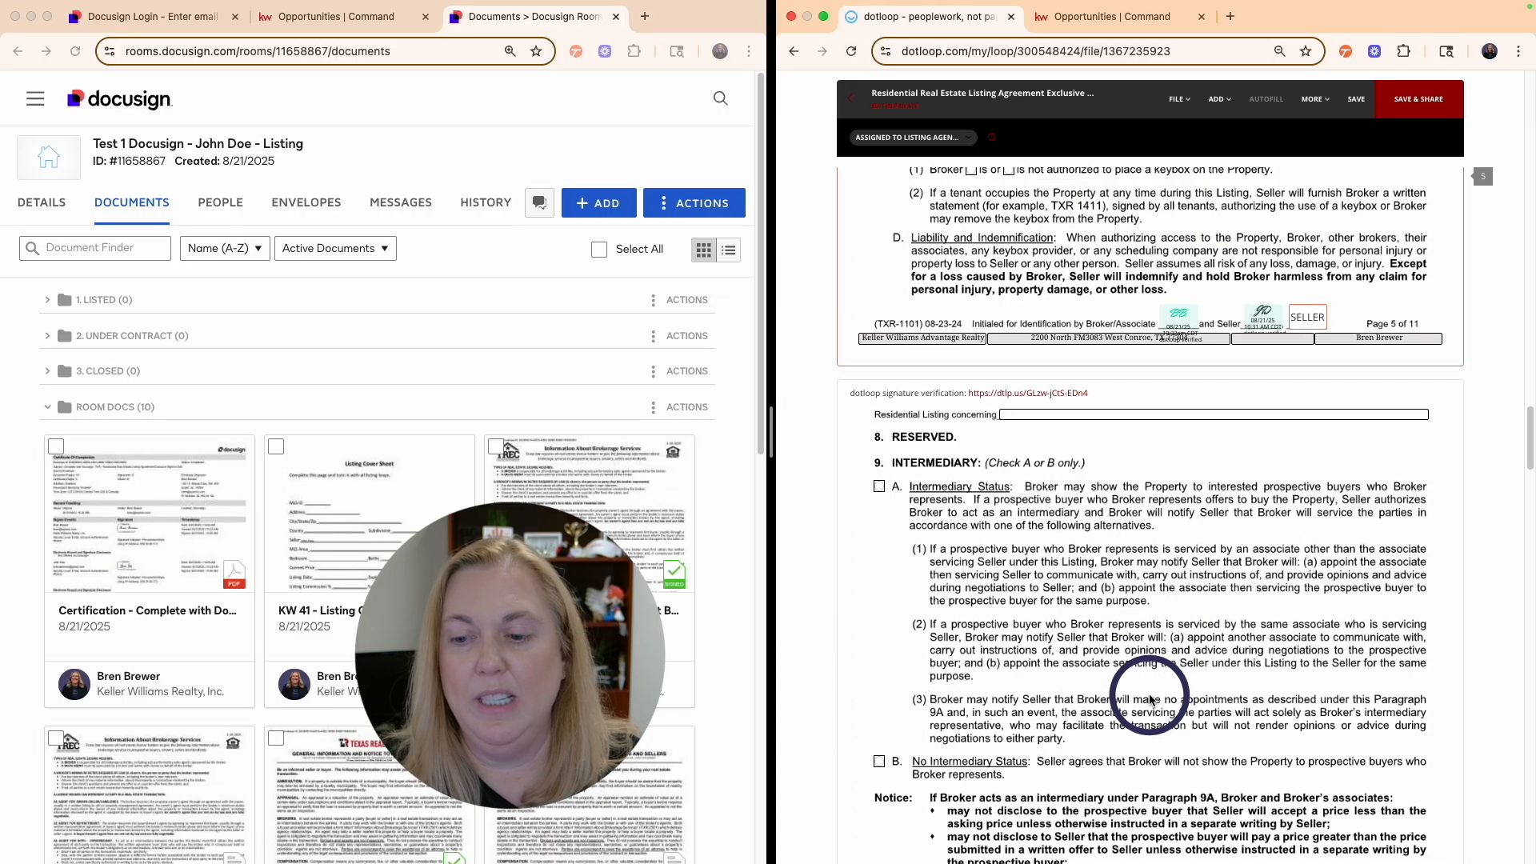
{"action": "left_click", "coordinate": [1191, 680]}
- Initial pages 9 and 10, sign the listing agent's signature line, and leave the agreement
{"action": "scroll", "coordinate": [1176, 696], "scroll_direction": "down", "scroll_amount": 5}
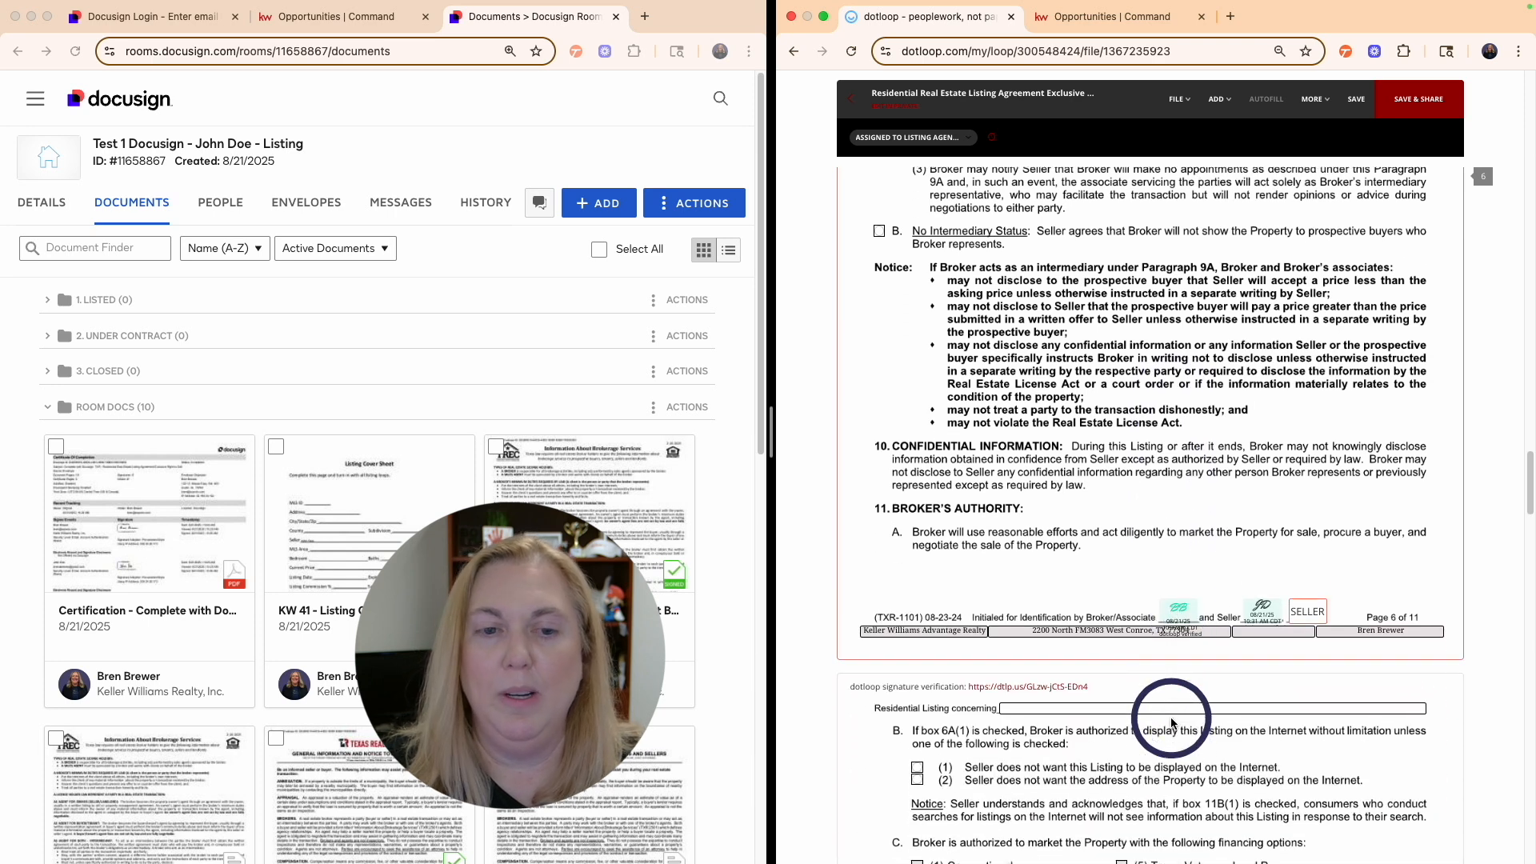
{"action": "scroll", "coordinate": [1171, 721], "scroll_direction": "down", "scroll_amount": 6}
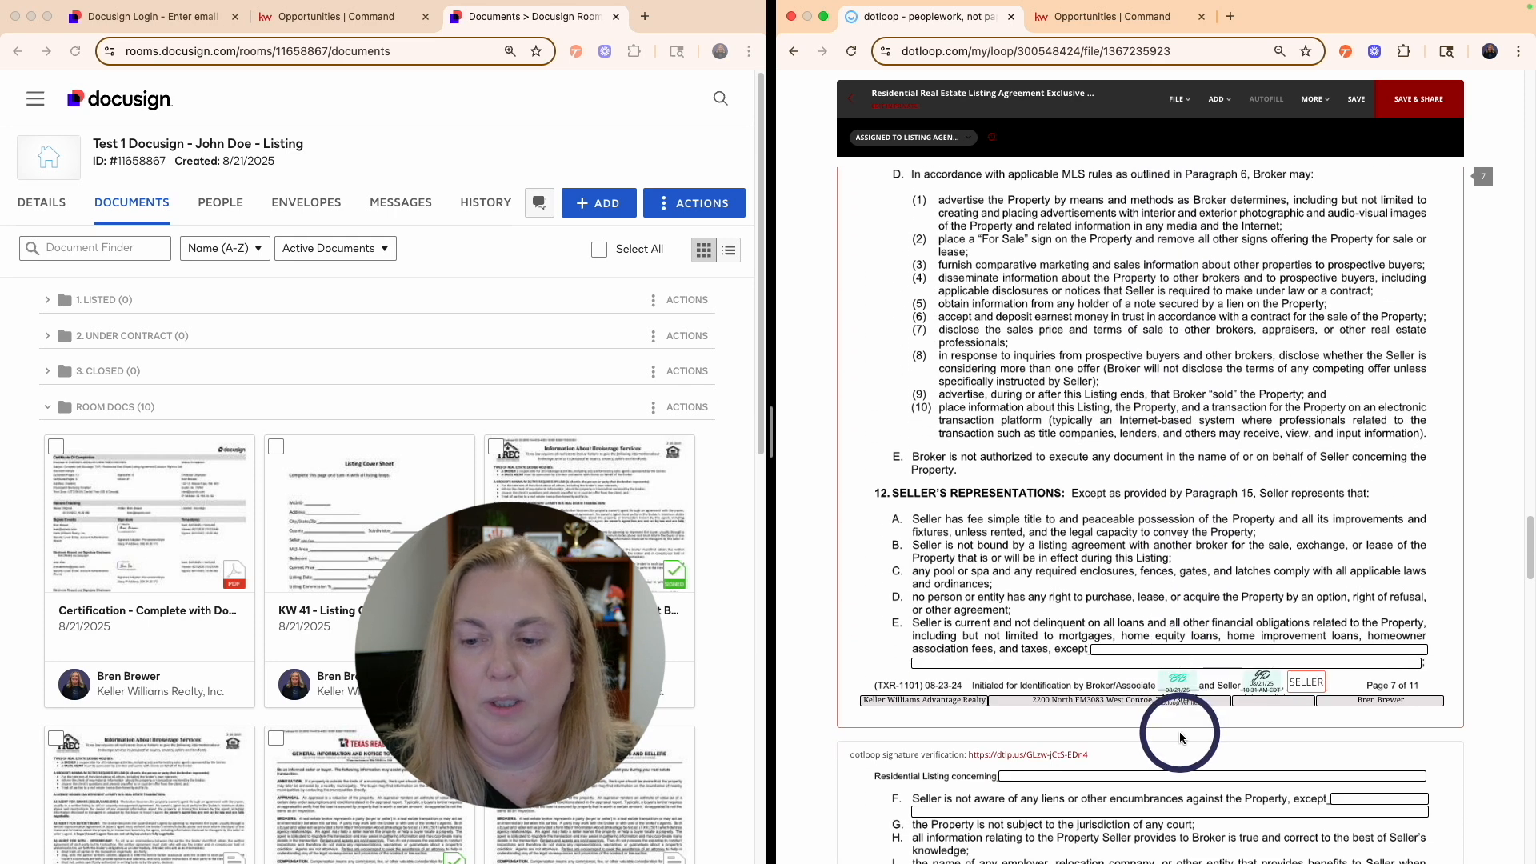
{"action": "scroll", "coordinate": [1182, 720], "scroll_direction": "down", "scroll_amount": 5}
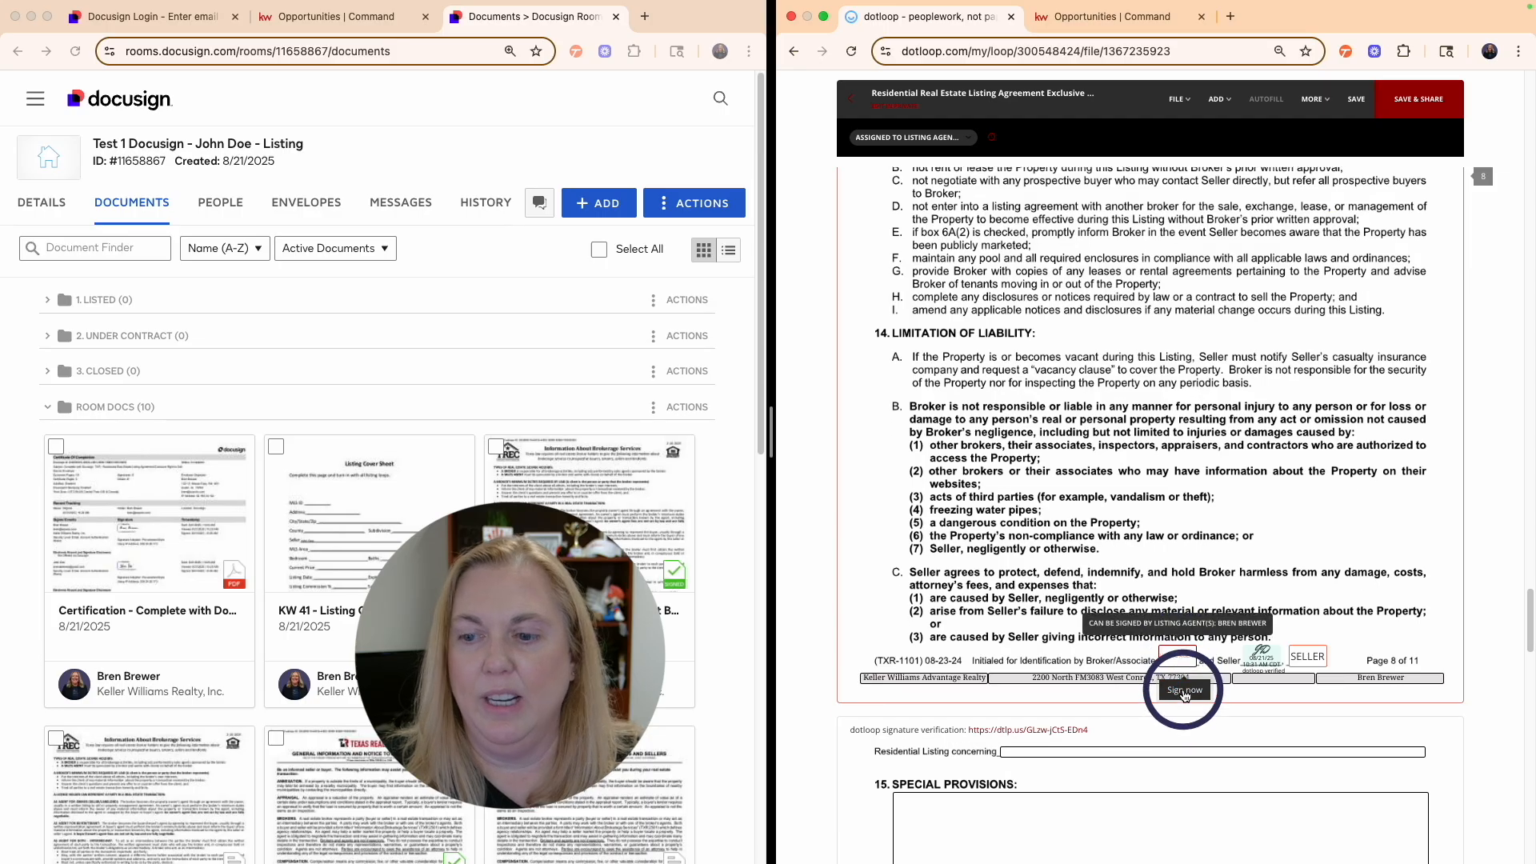
{"action": "scroll", "coordinate": [1181, 709], "scroll_direction": "down", "scroll_amount": 6}
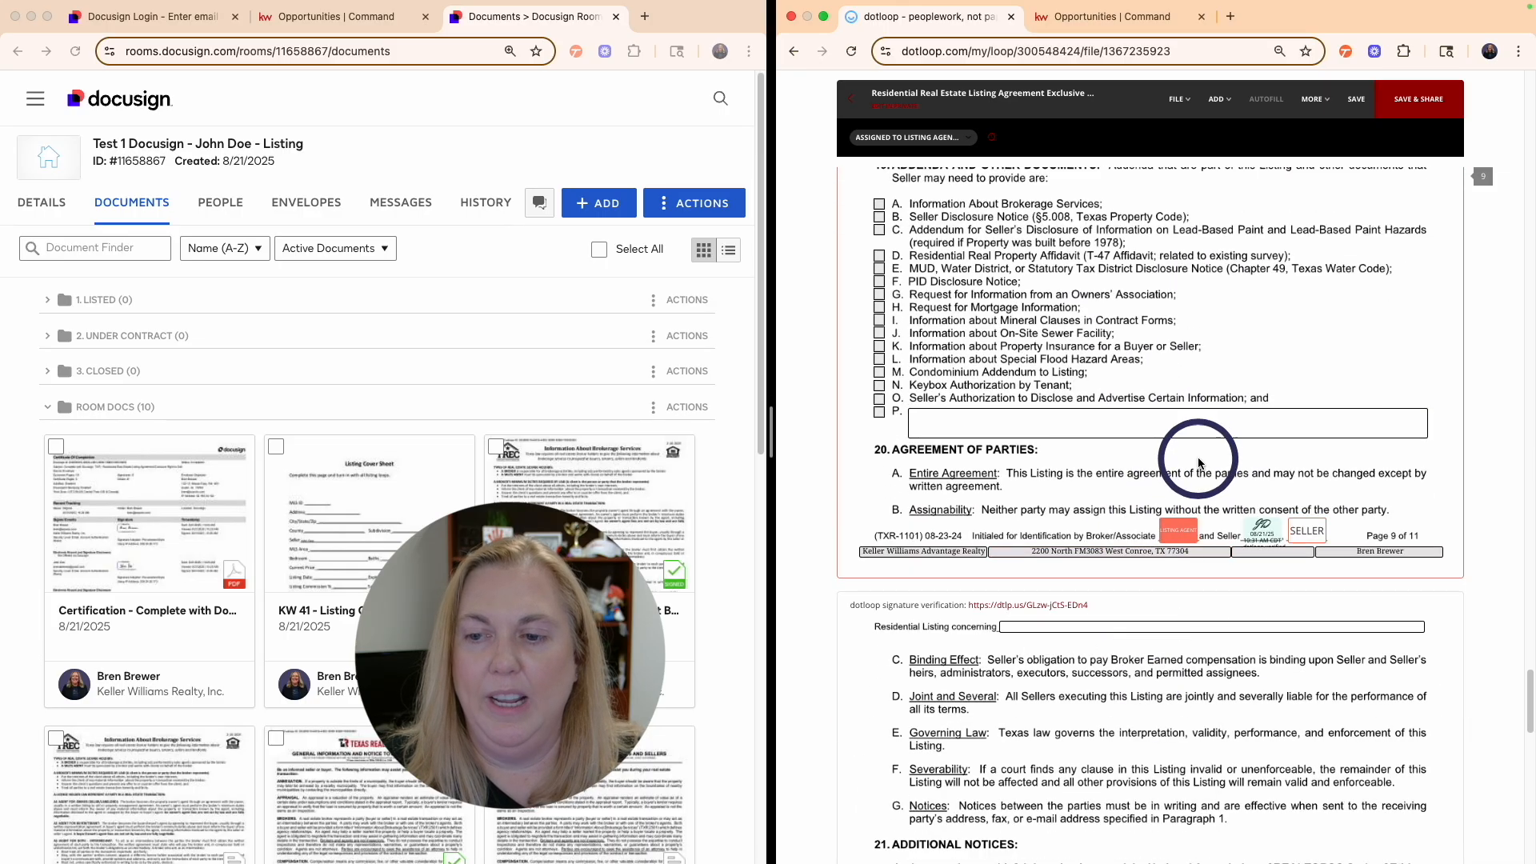
{"action": "left_click", "coordinate": [1193, 566]}
{"action": "scroll", "coordinate": [1176, 608], "scroll_direction": "down", "scroll_amount": 15}
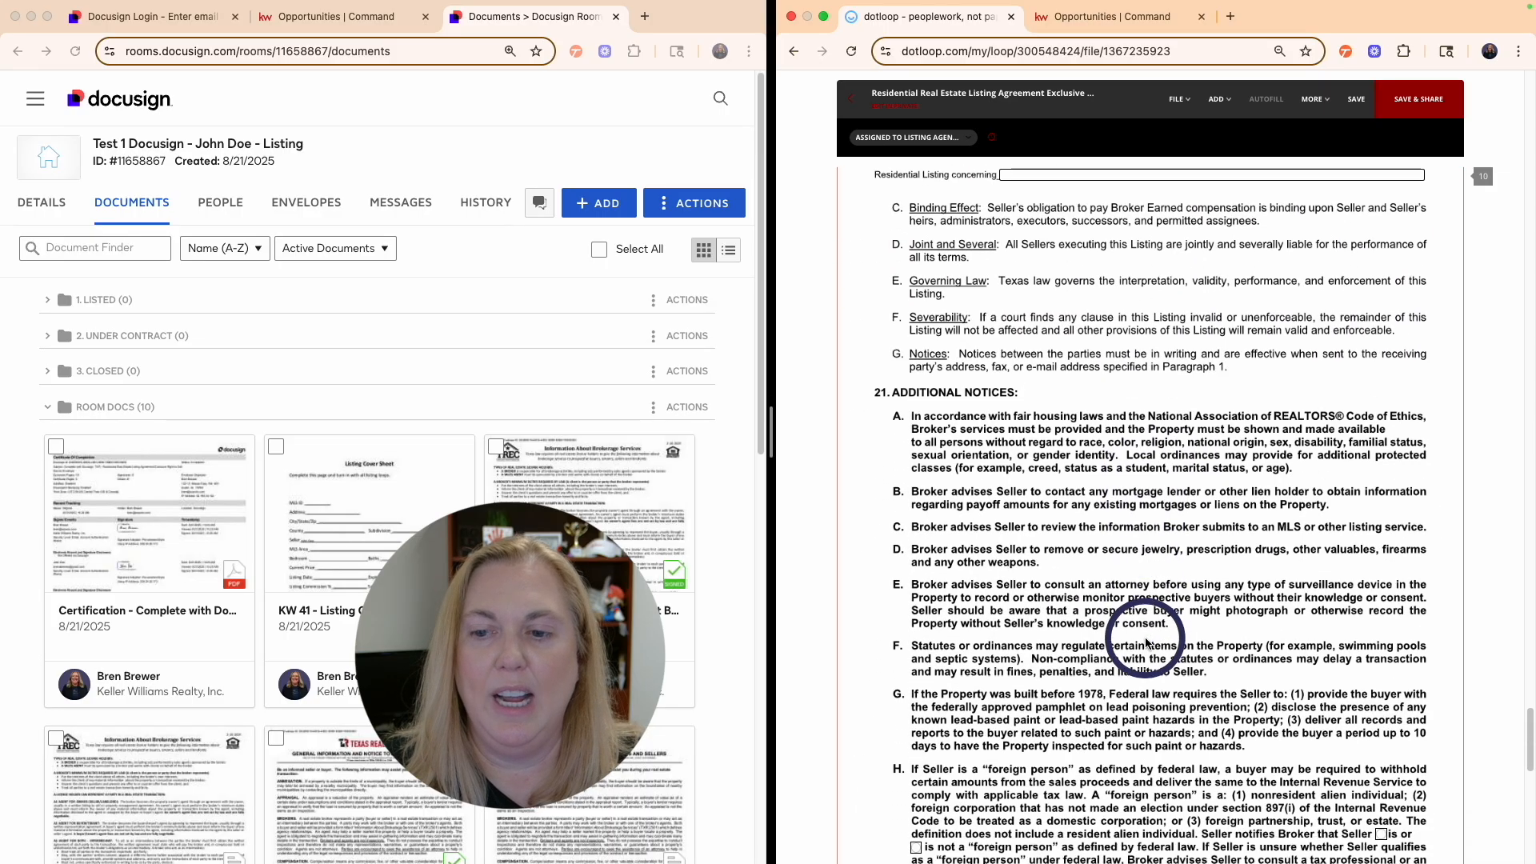
{"action": "scroll", "coordinate": [1146, 640], "scroll_direction": "up", "scroll_amount": 7}
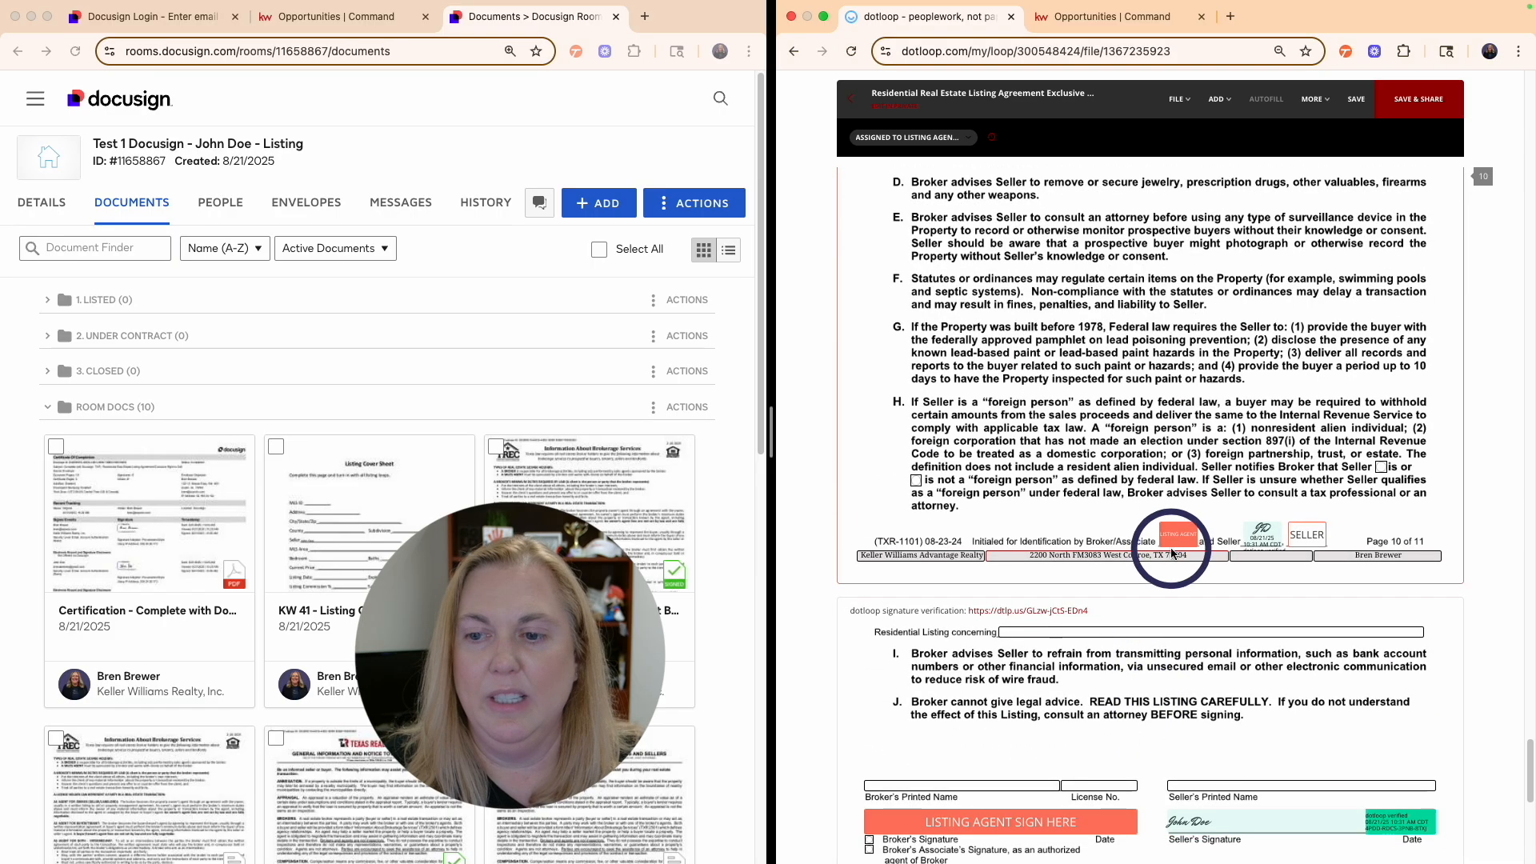
{"action": "left_click", "coordinate": [1180, 570]}
{"action": "scroll", "coordinate": [1040, 682], "scroll_direction": "down", "scroll_amount": 3}
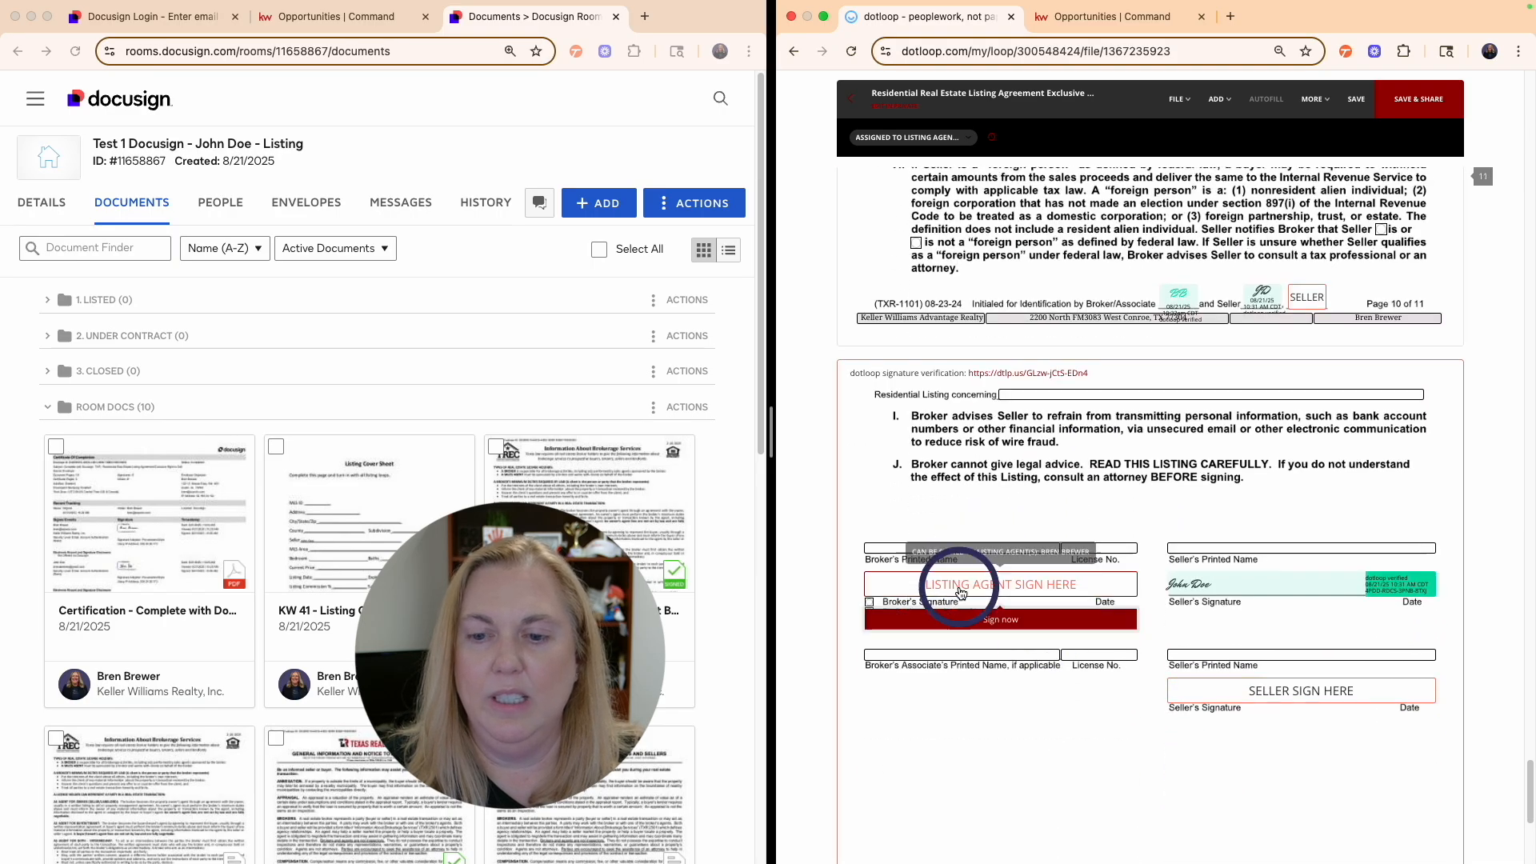
{"action": "left_click", "coordinate": [990, 618]}
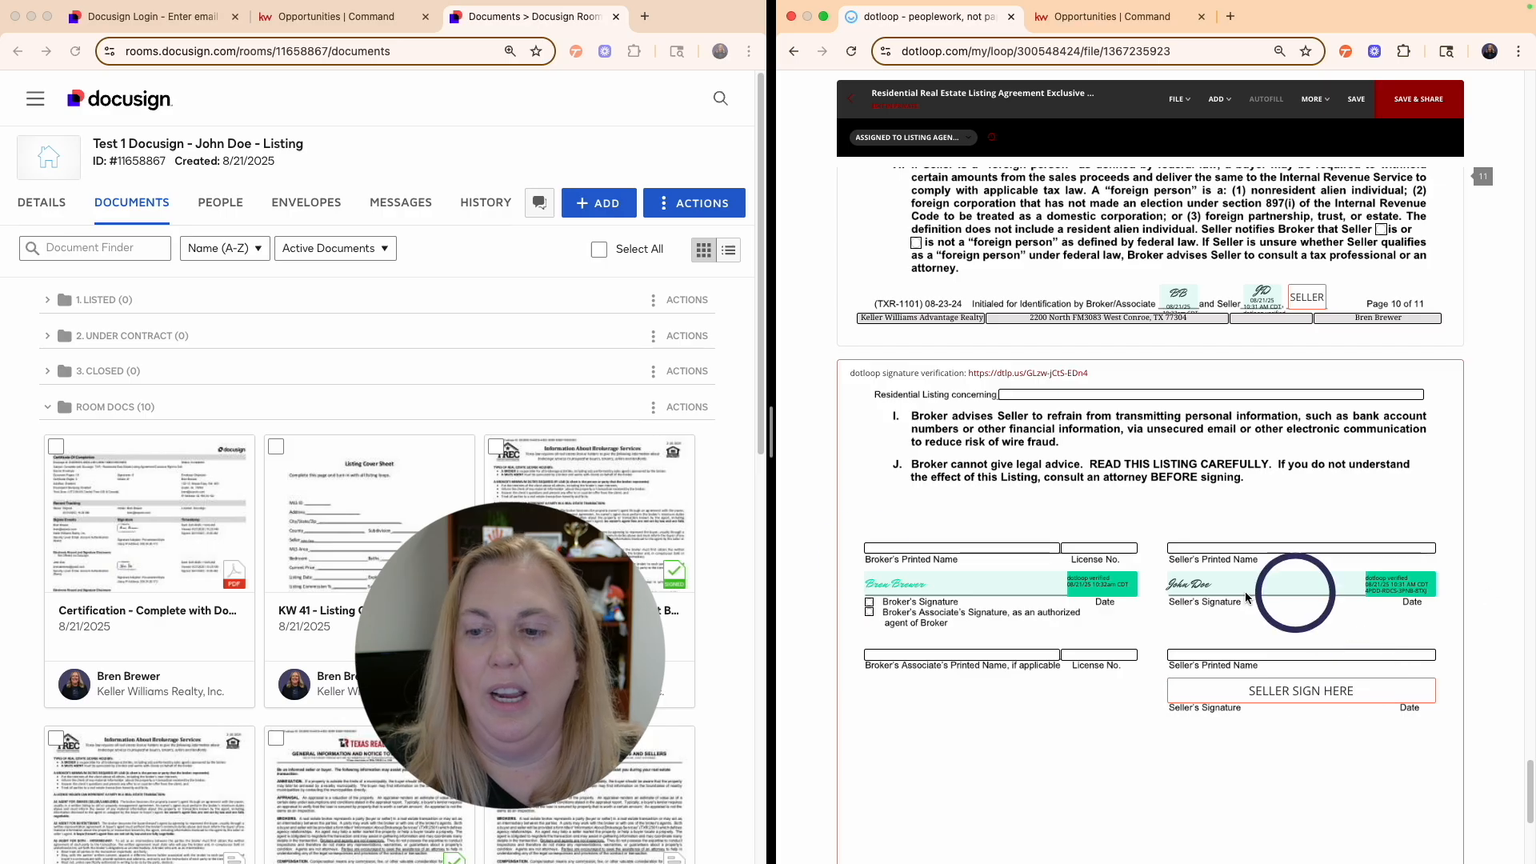
{"action": "left_click", "coordinate": [851, 98]}
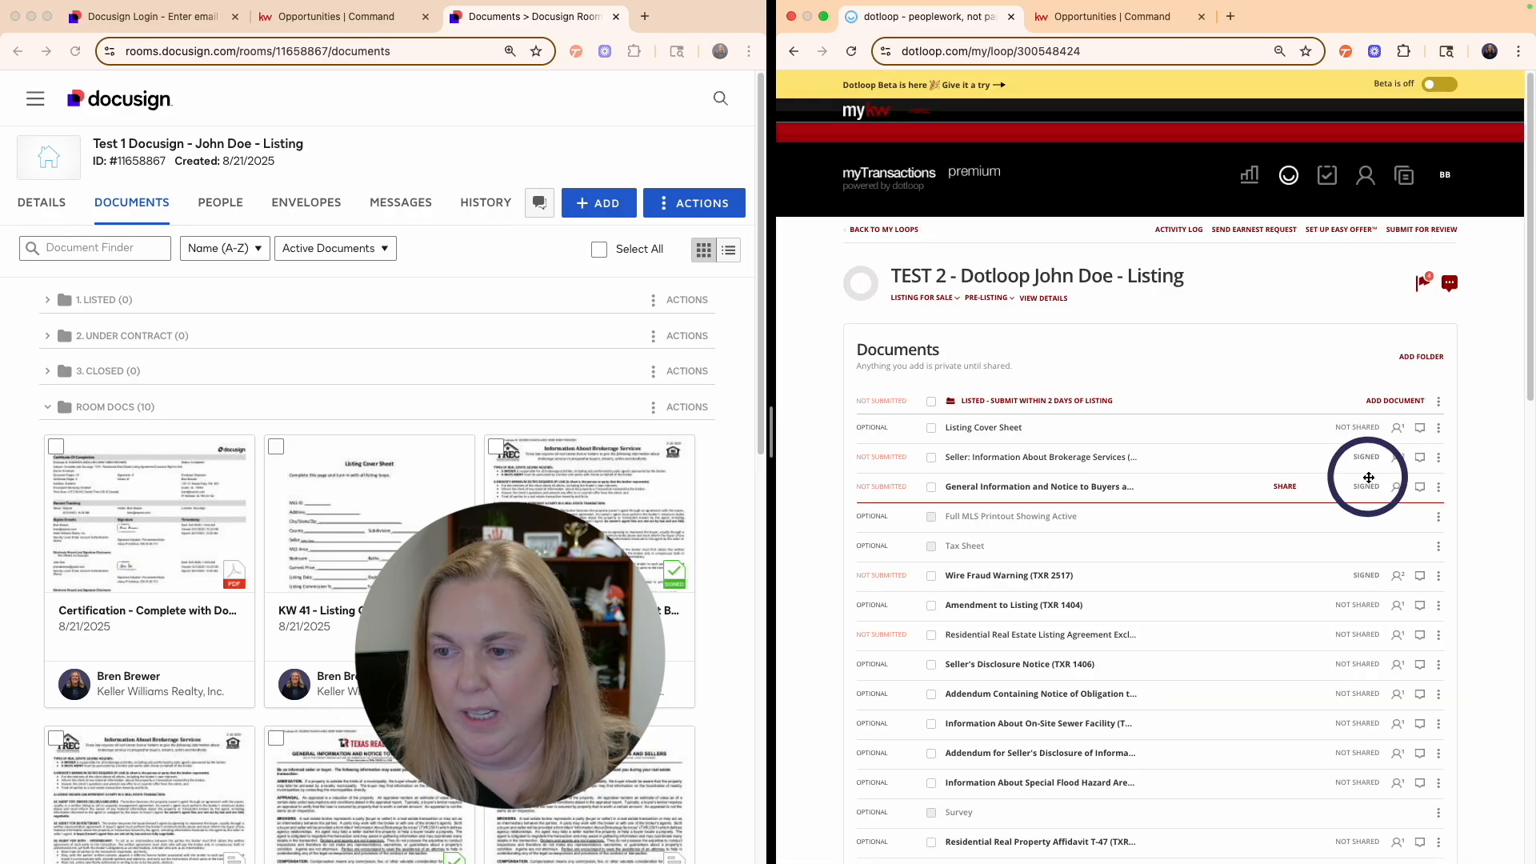
- Open the General Information notice and Wire Fraud Warning to verify their signatures, returning to the list
{"action": "left_click", "coordinate": [985, 490]}
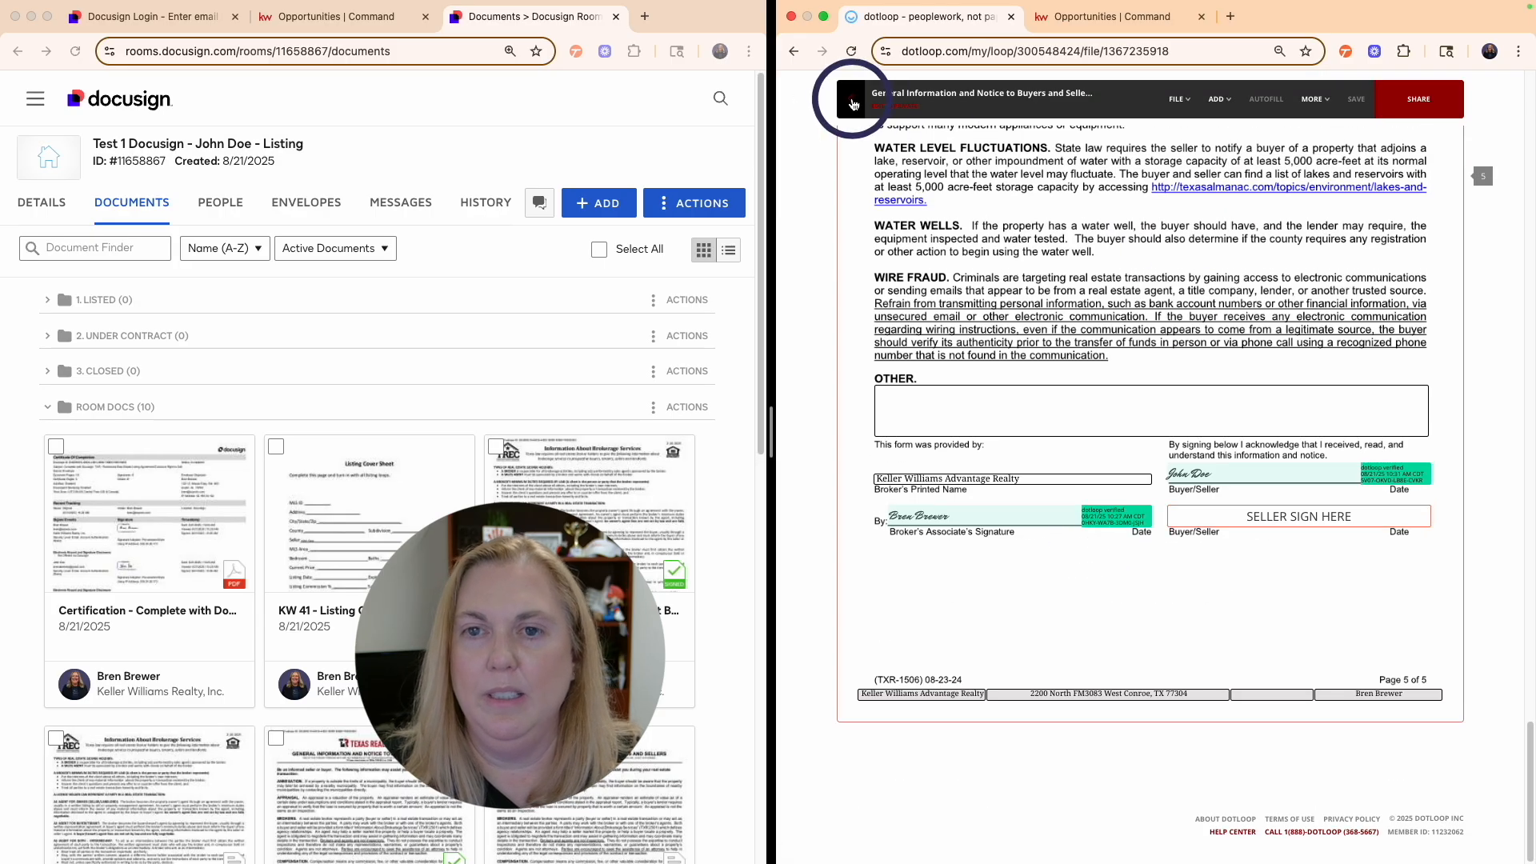
{"action": "left_click", "coordinate": [851, 98]}
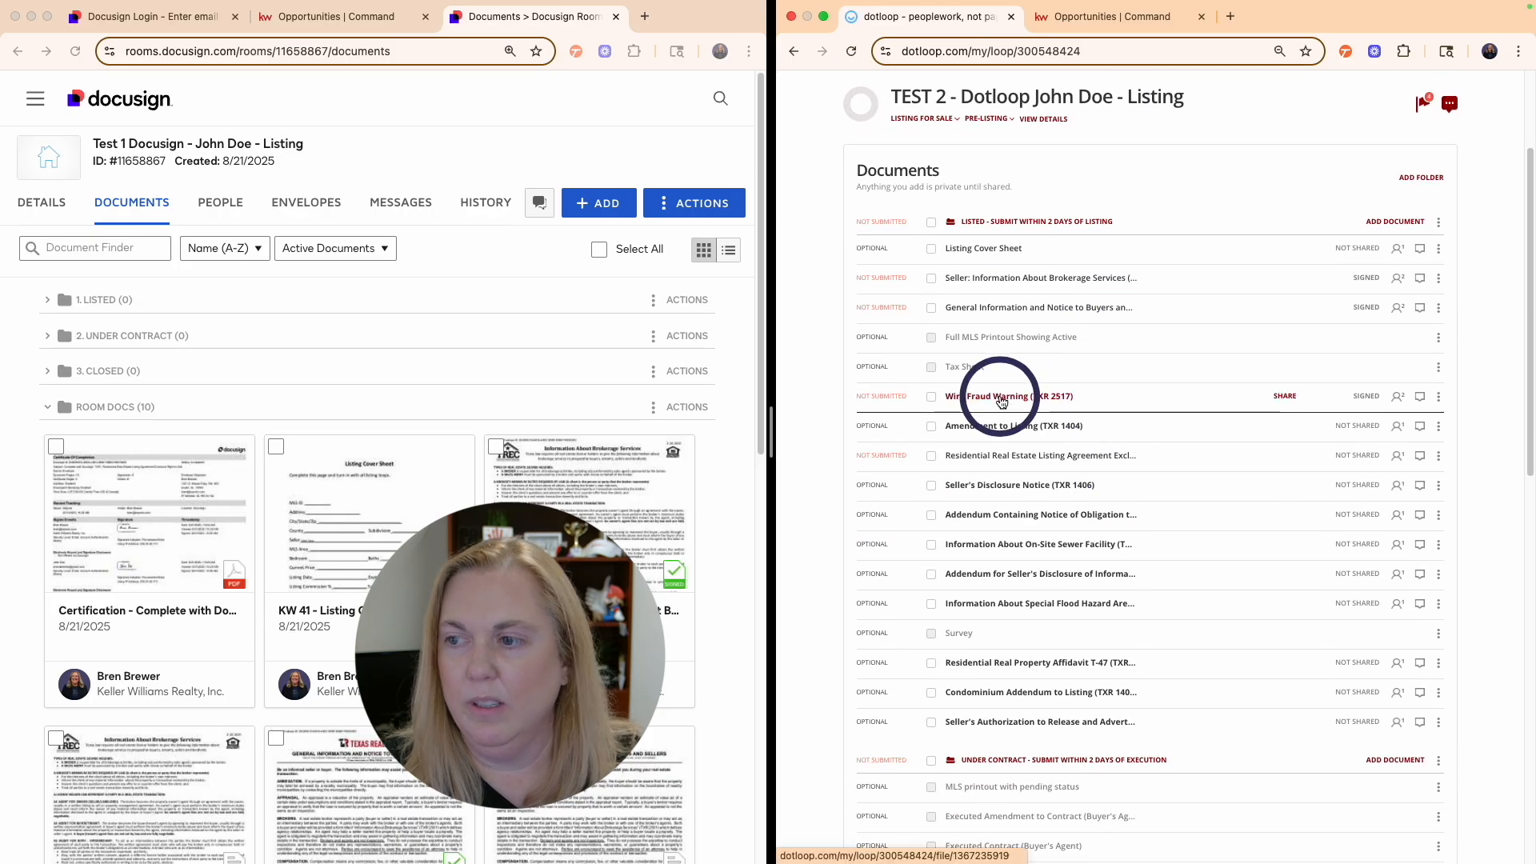
{"action": "left_click", "coordinate": [1001, 398]}
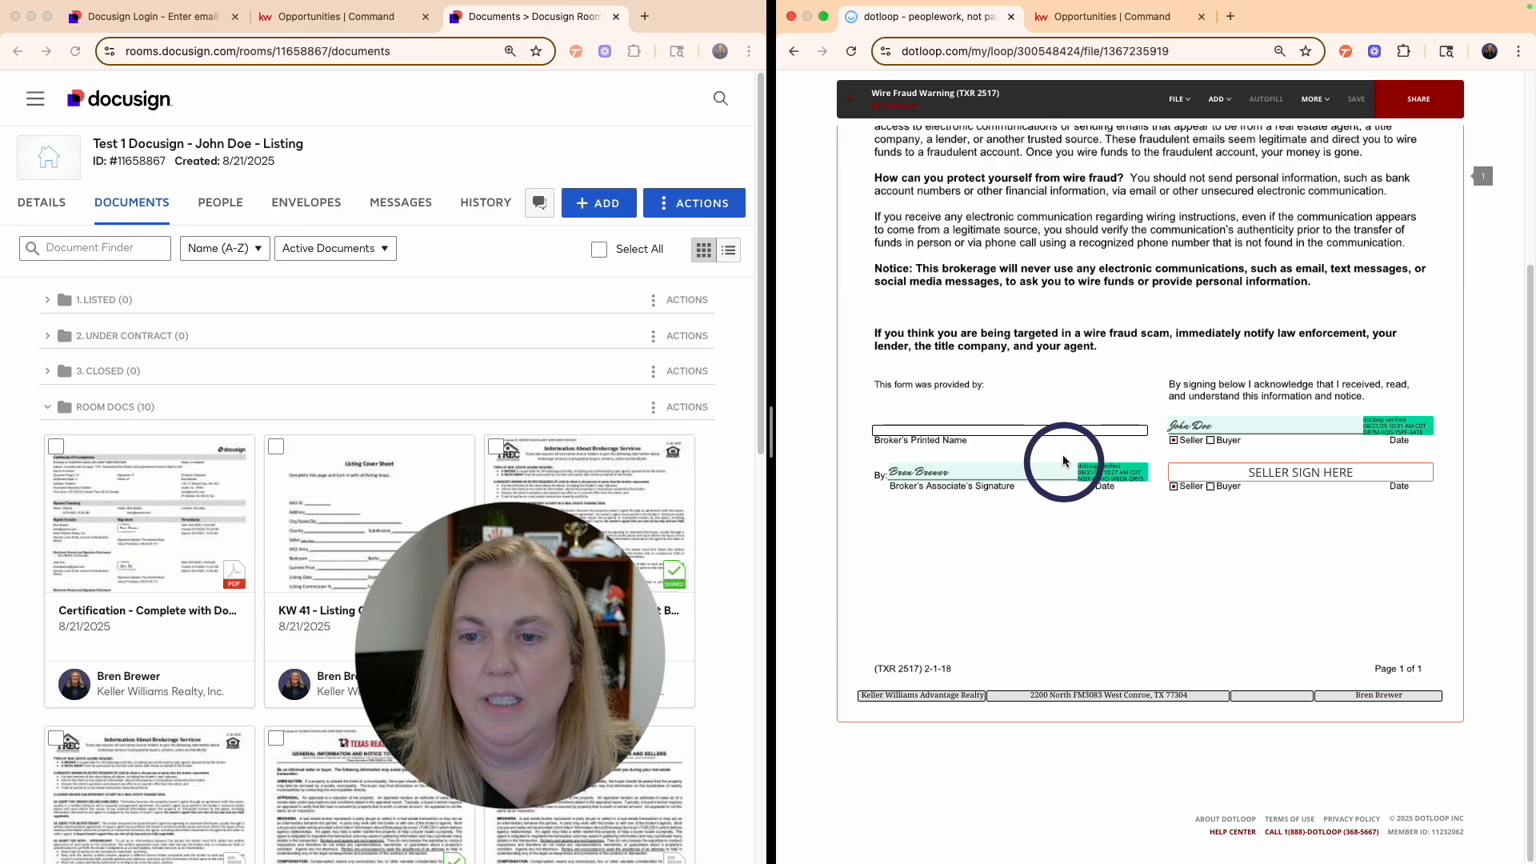
{"action": "left_click", "coordinate": [1174, 100]}
{"action": "left_click", "coordinate": [851, 98]}
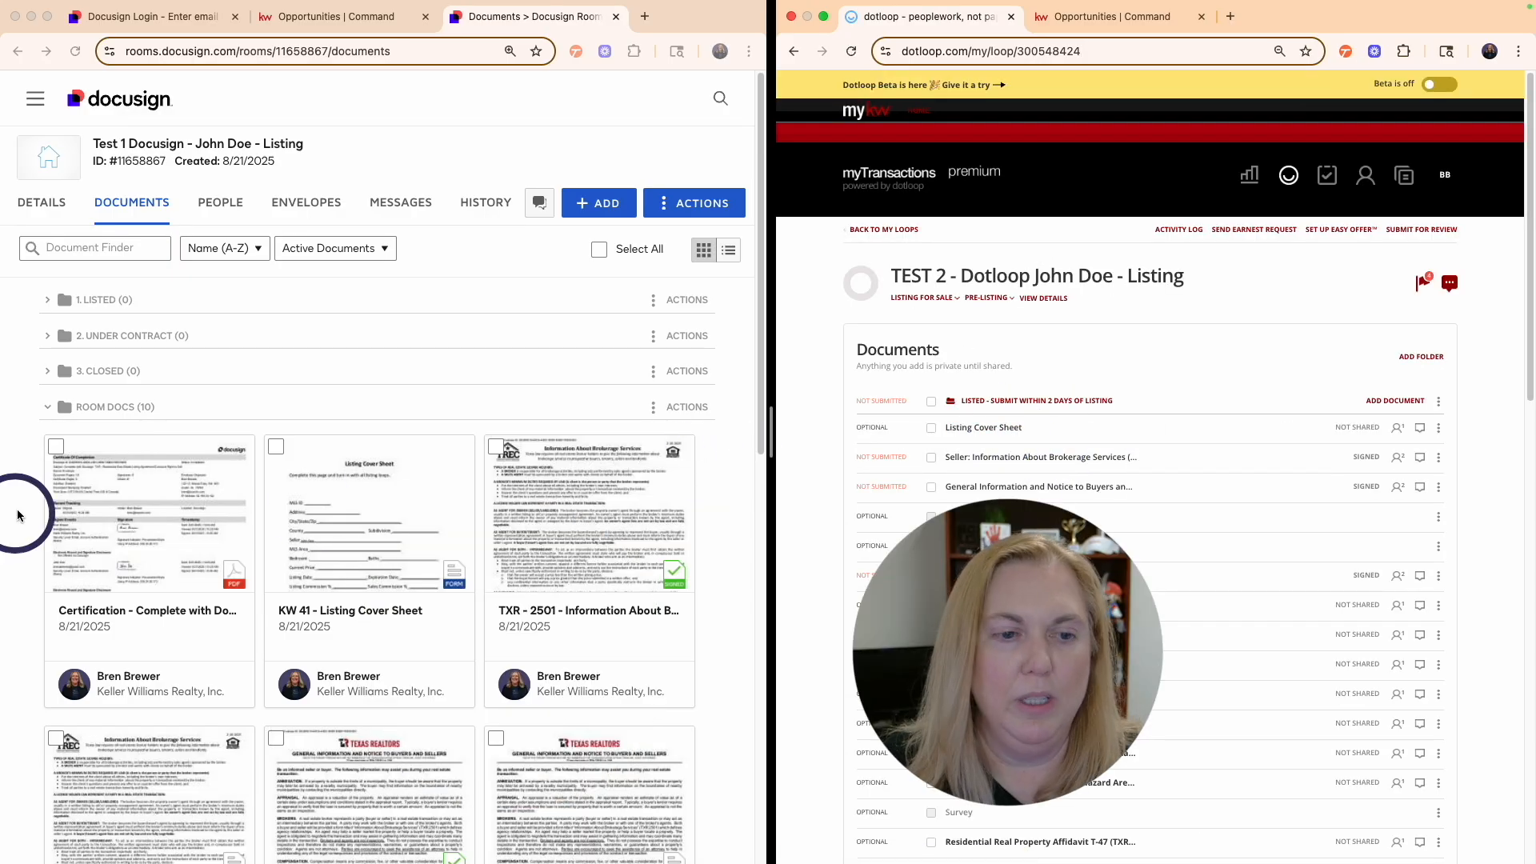
- Select the four signed listing documents in Room Docs, including TXR 2501 and General Information
{"action": "left_click", "coordinate": [496, 448]}
{"action": "scroll", "coordinate": [481, 501], "scroll_direction": "down", "scroll_amount": 3}
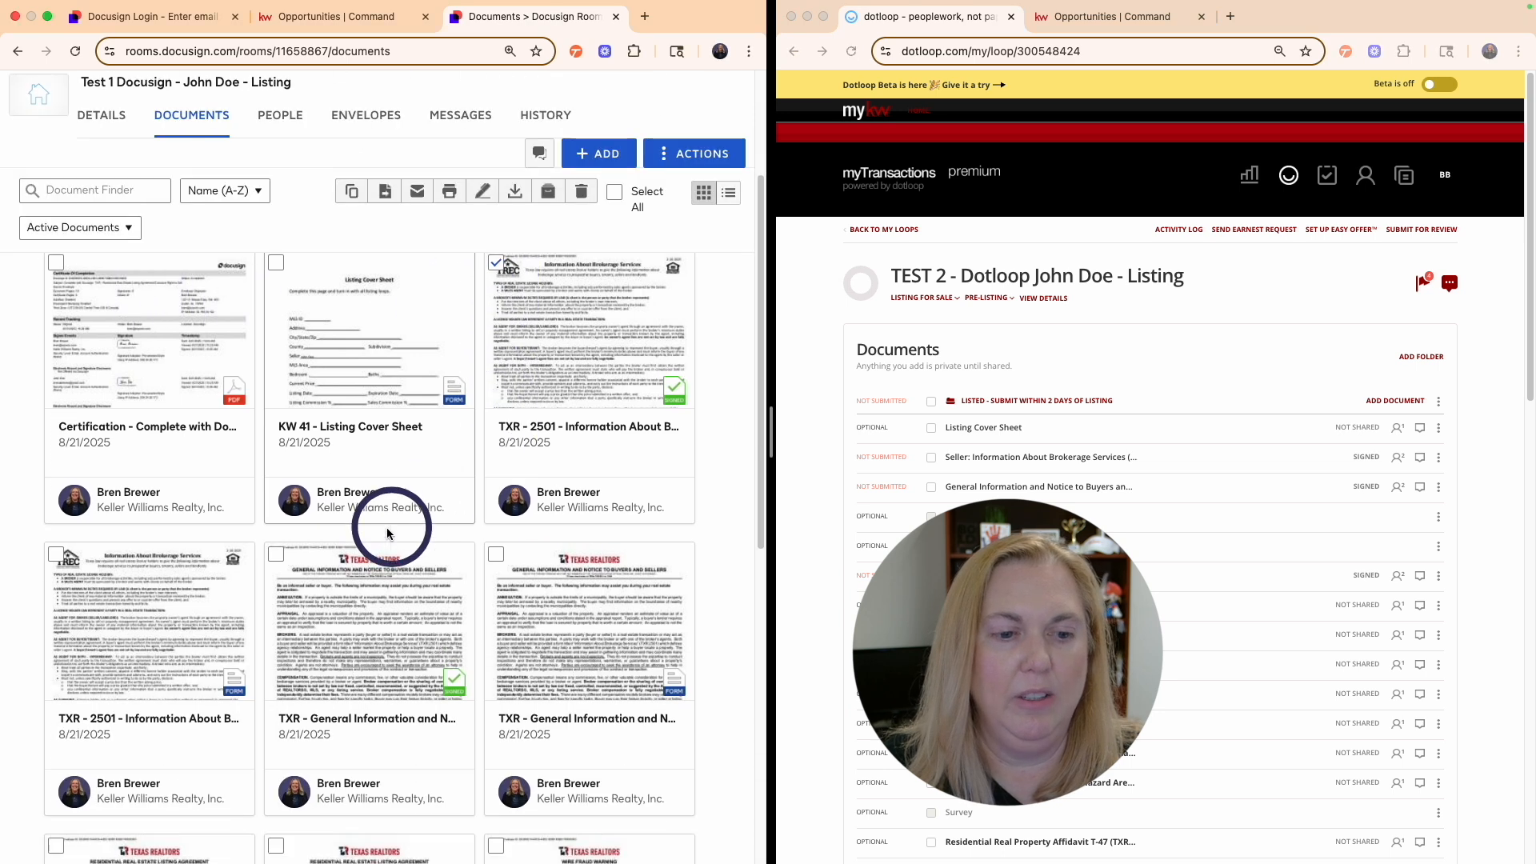
{"action": "left_click", "coordinate": [277, 516]}
{"action": "scroll", "coordinate": [272, 520], "scroll_direction": "down", "scroll_amount": 3}
{"action": "left_click", "coordinate": [59, 601]}
{"action": "left_click", "coordinate": [498, 600]}
{"action": "scroll", "coordinate": [518, 561], "scroll_direction": "up", "scroll_amount": 4}
{"action": "scroll", "coordinate": [519, 561], "scroll_direction": "up", "scroll_amount": 1}
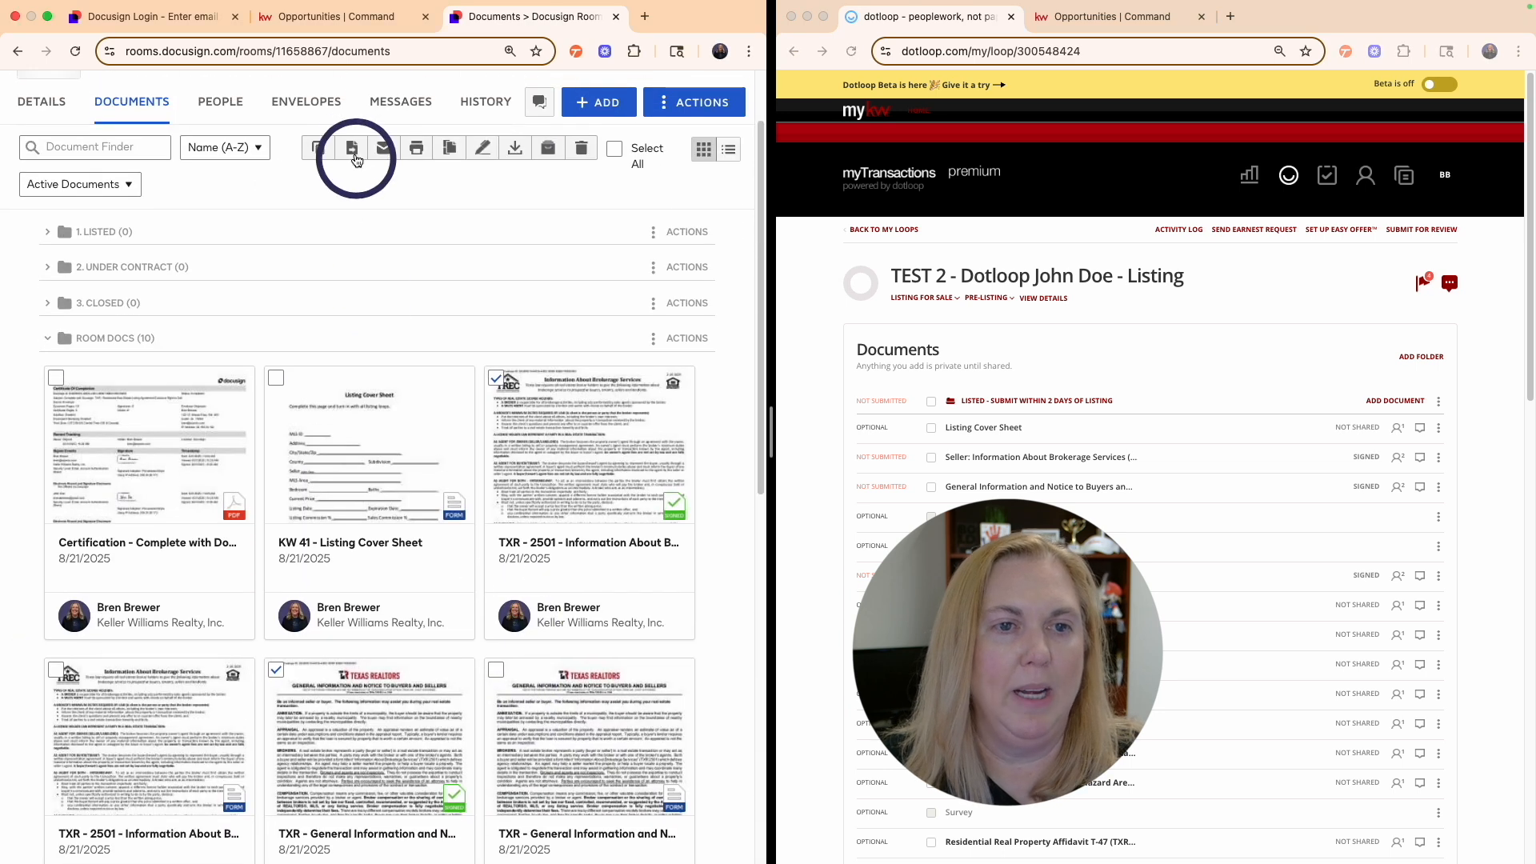
- Move the selected documents to Folder in Current Room, location 1. Listed
{"action": "left_click", "coordinate": [353, 151]}
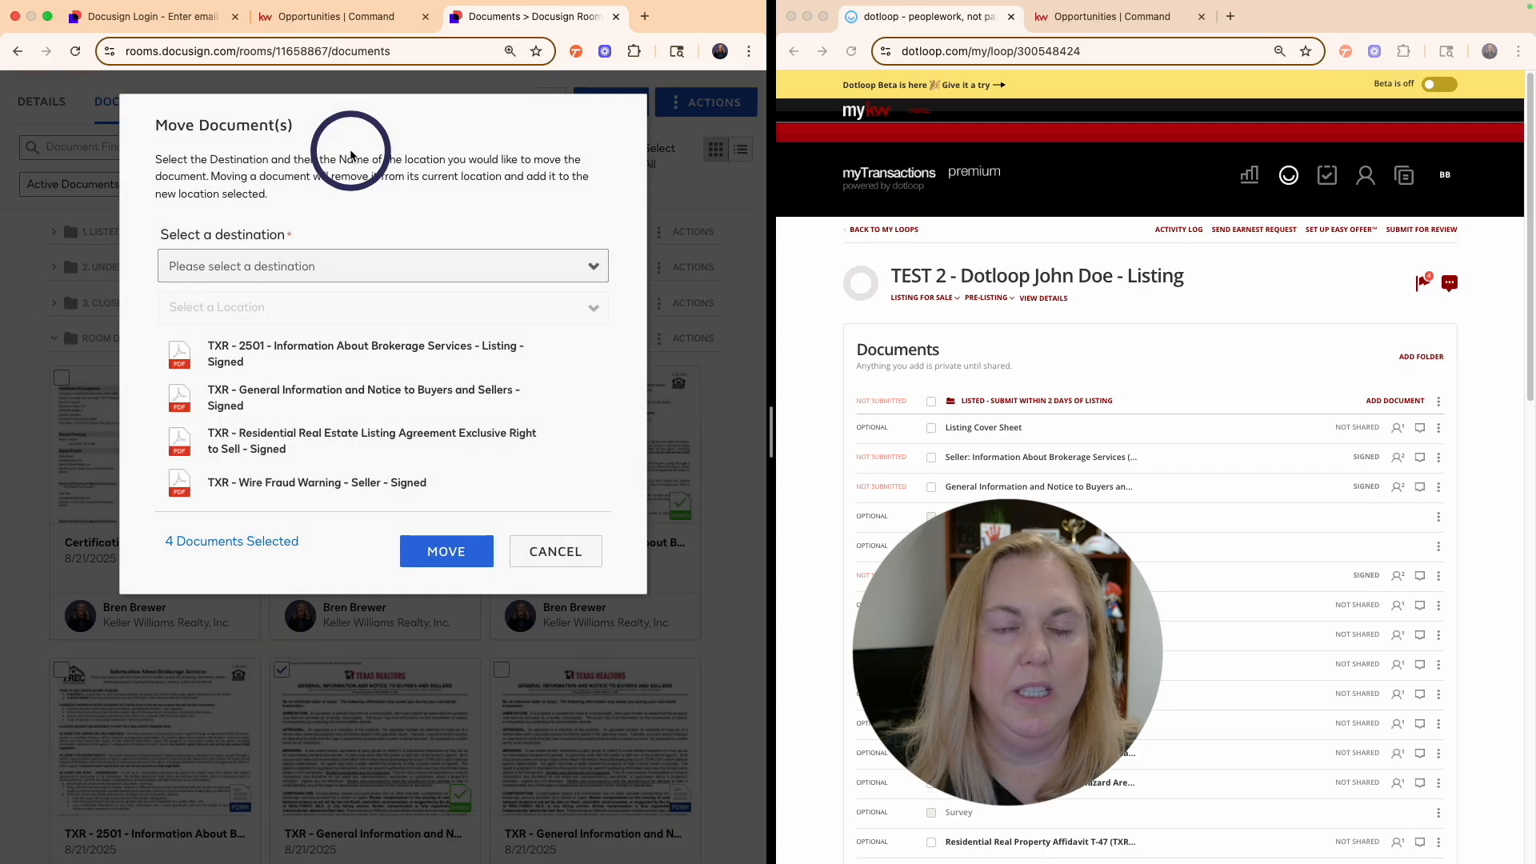
{"action": "left_click", "coordinate": [544, 548]}
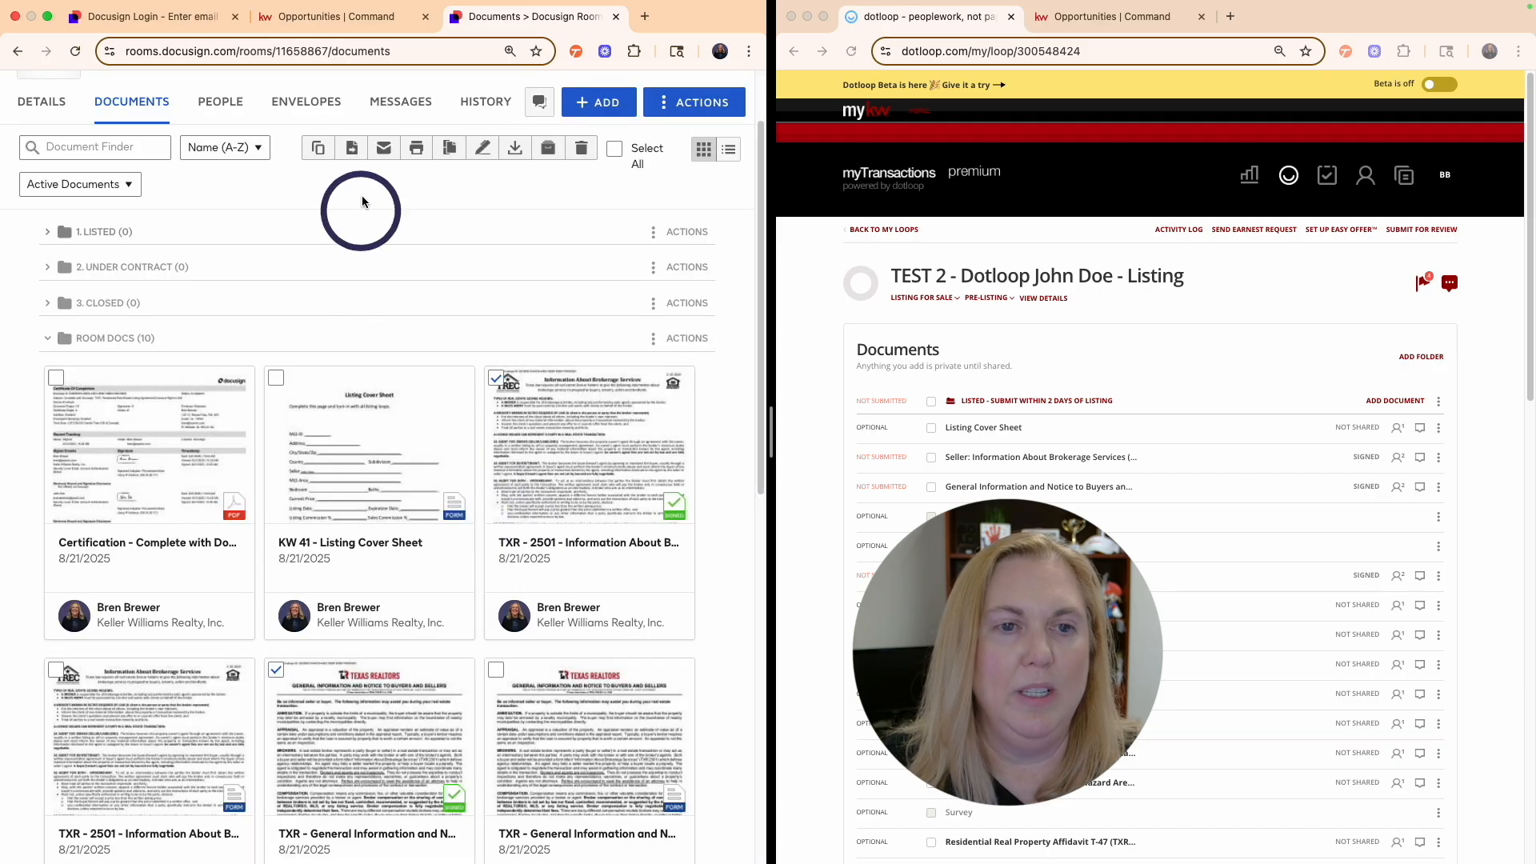
{"action": "left_click", "coordinate": [352, 151]}
{"action": "left_click", "coordinate": [263, 270]}
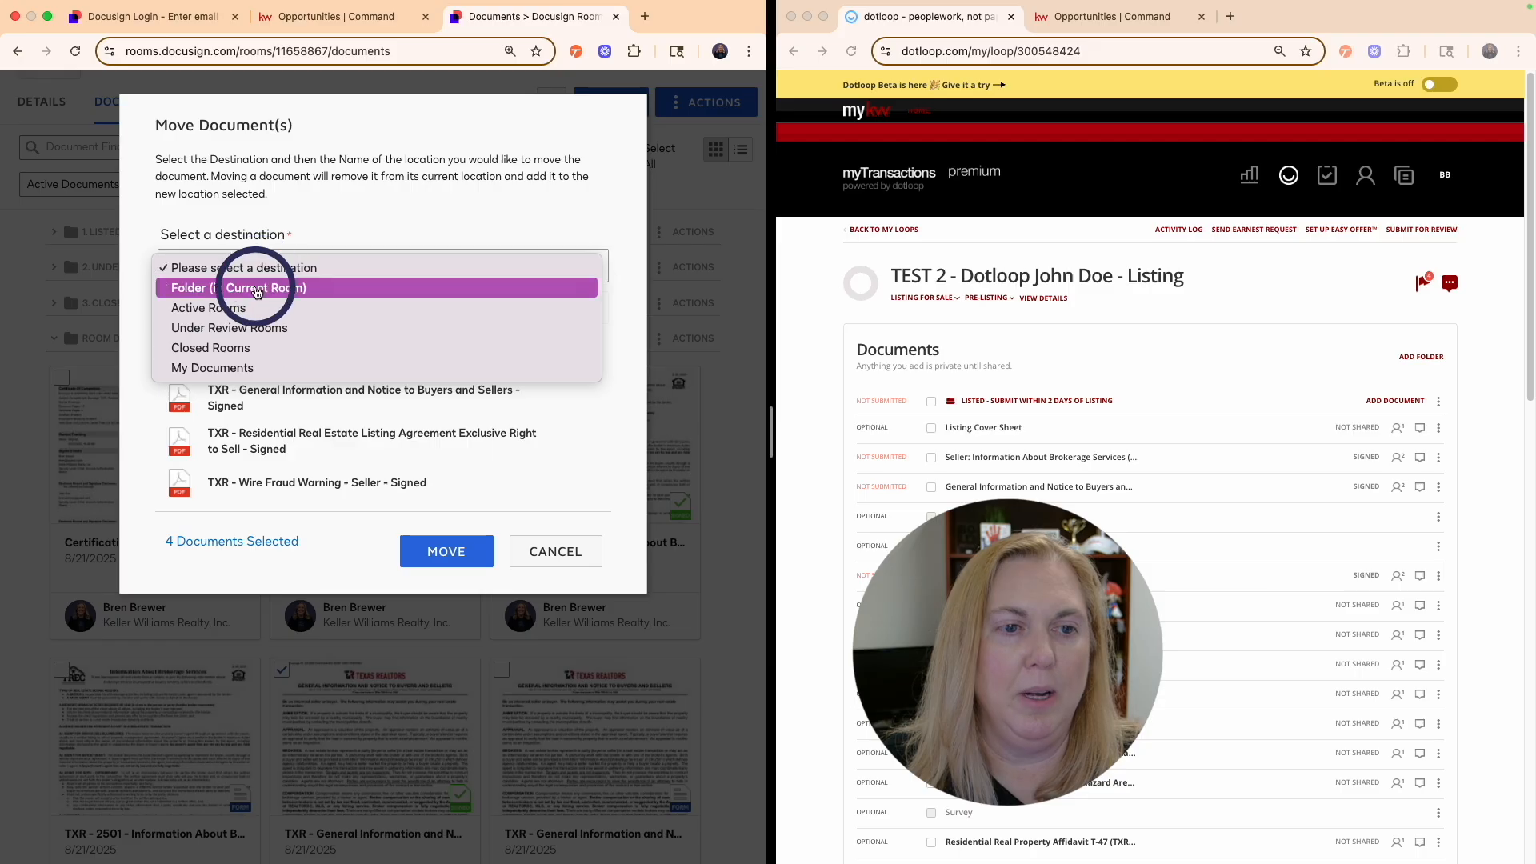
{"action": "left_click", "coordinate": [257, 290]}
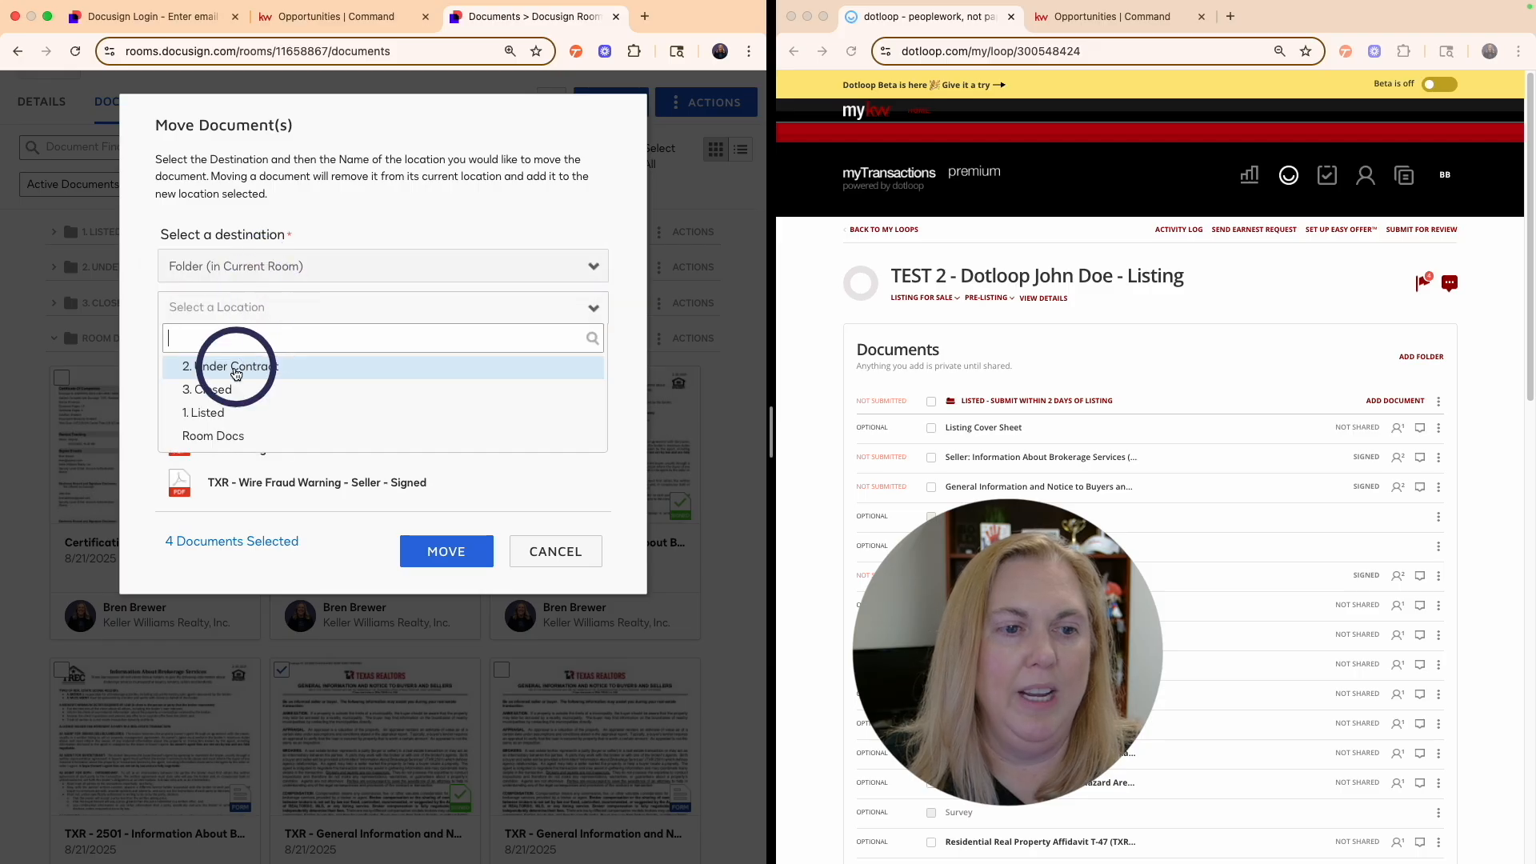
{"action": "left_click", "coordinate": [209, 408]}
{"action": "left_click", "coordinate": [445, 559]}
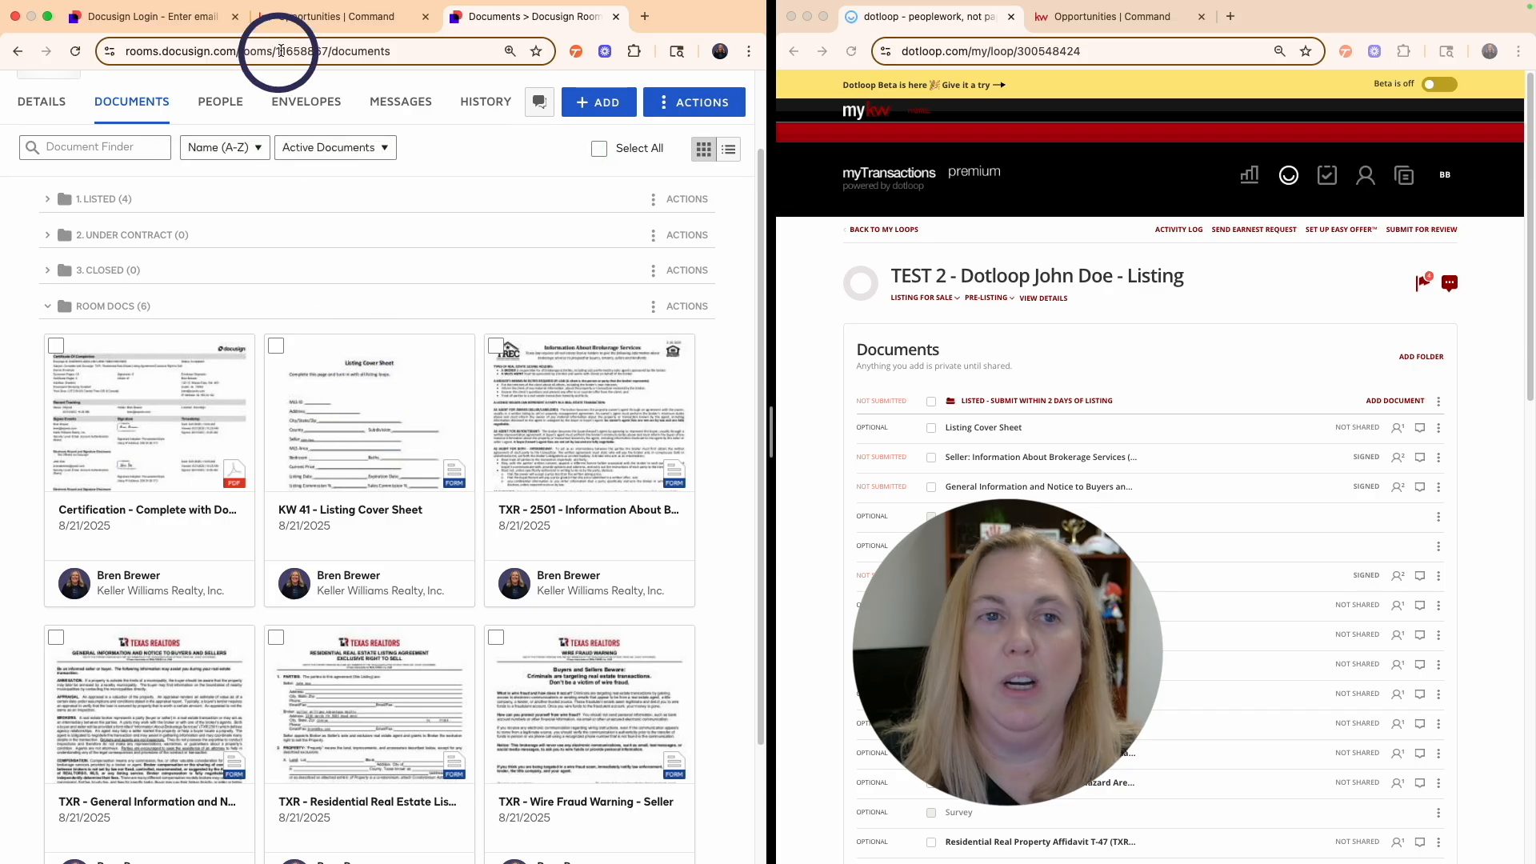
{"action": "left_click", "coordinate": [305, 22]}
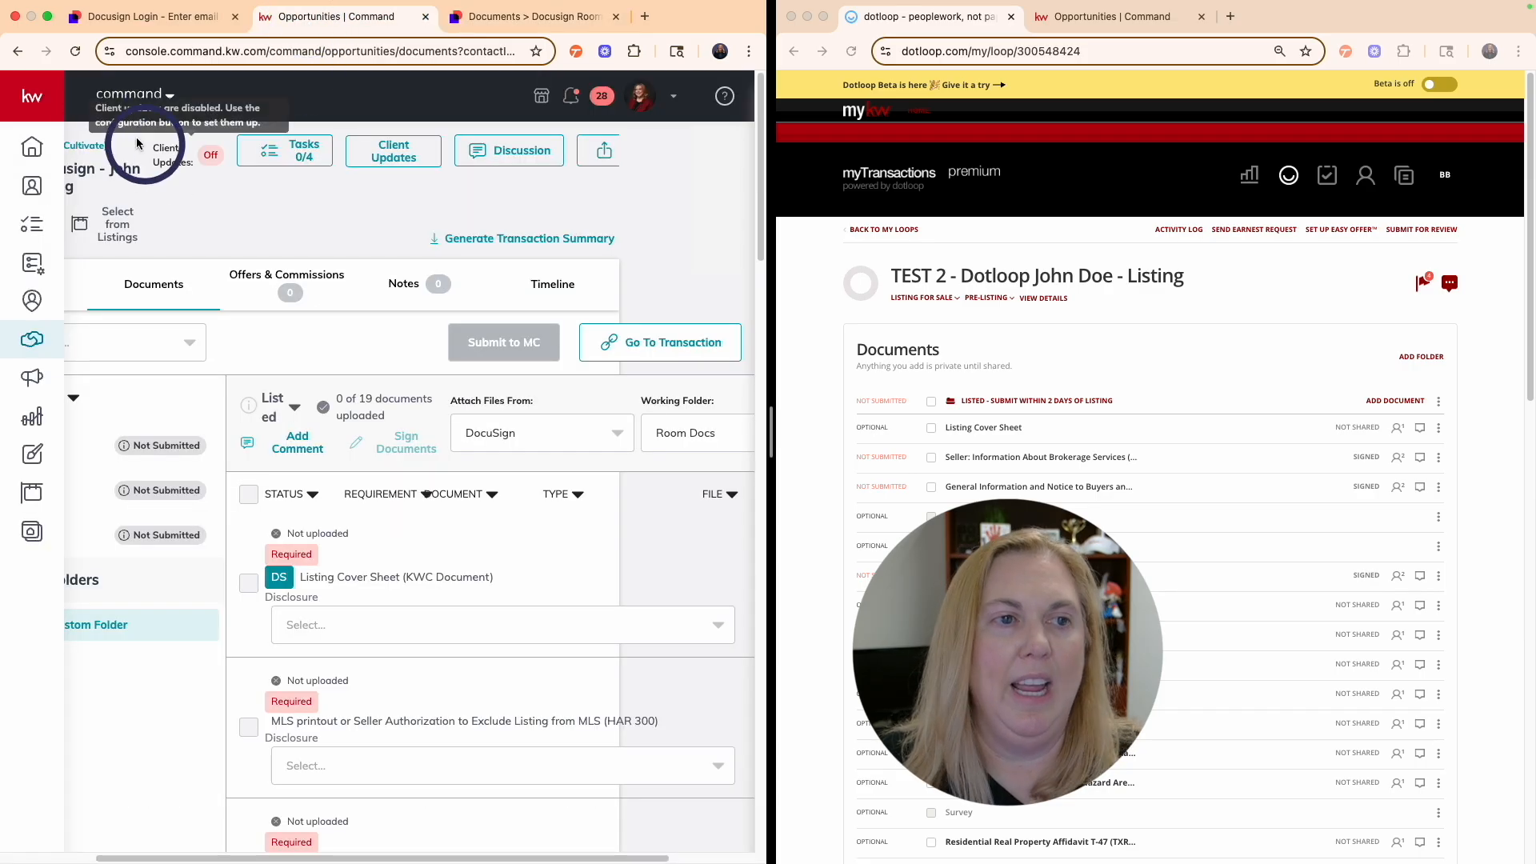
- Reload the Command documents page and review the checklist, checking files offered for the brokerage services item
{"action": "left_click", "coordinate": [75, 52]}
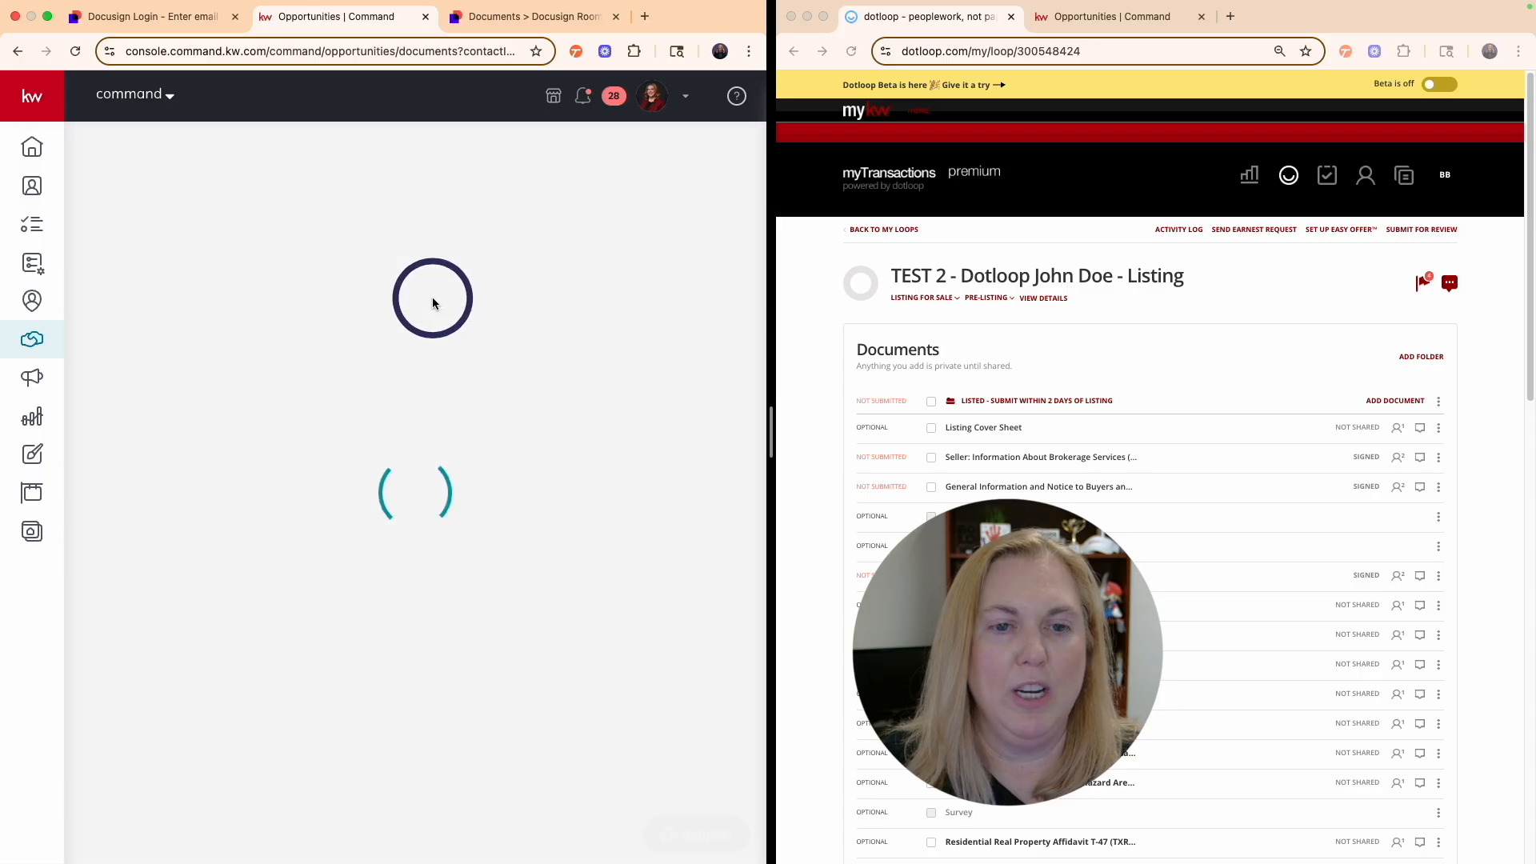
{"action": "scroll", "coordinate": [451, 381], "scroll_direction": "right", "scroll_amount": 5}
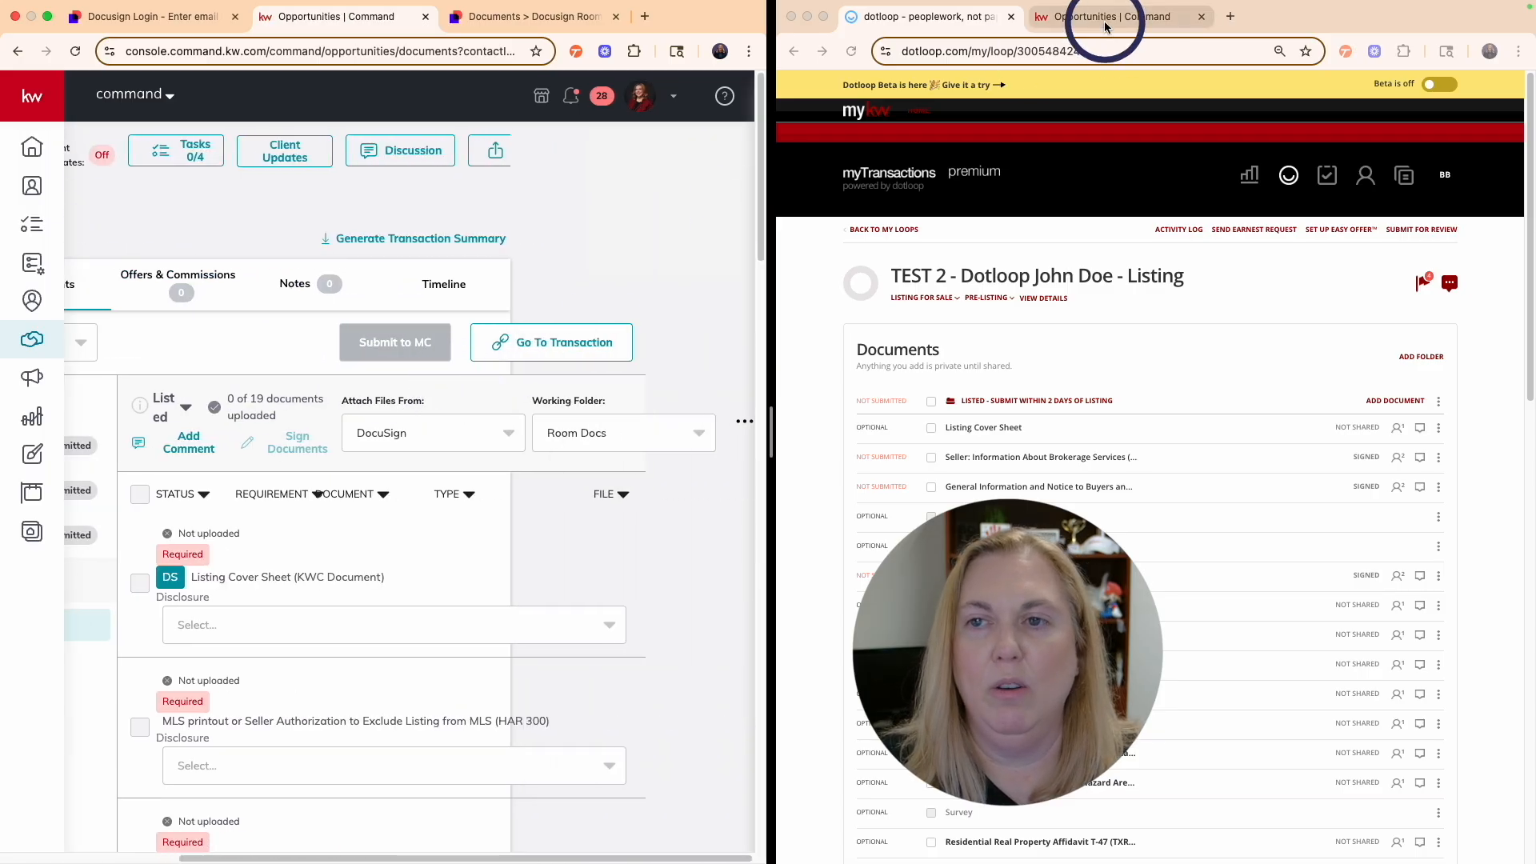
{"action": "scroll", "coordinate": [346, 512], "scroll_direction": "left", "scroll_amount": 3}
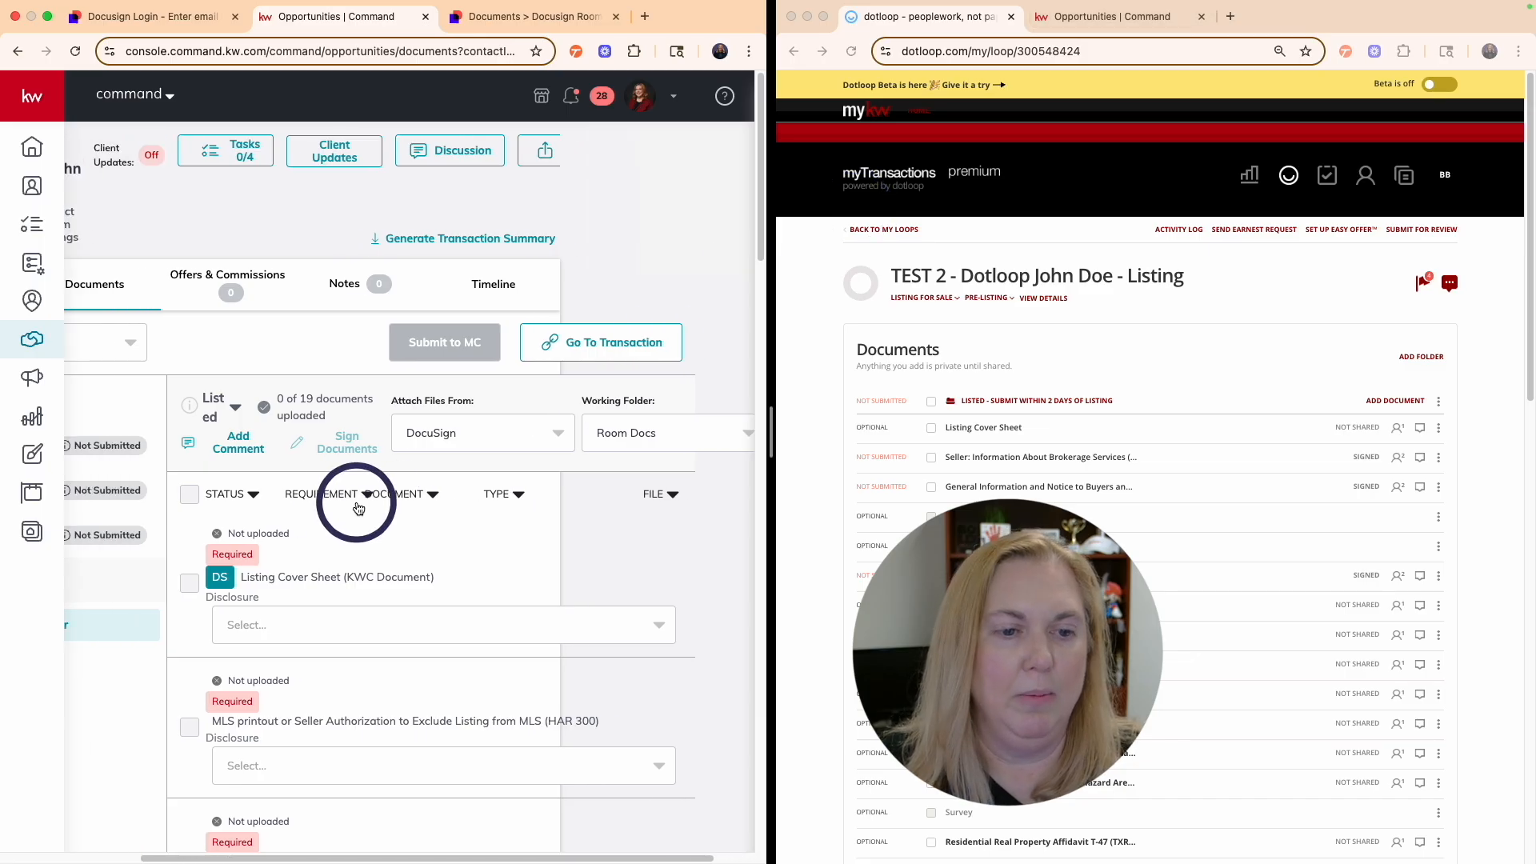
{"action": "scroll", "coordinate": [458, 605], "scroll_direction": "down", "scroll_amount": 5}
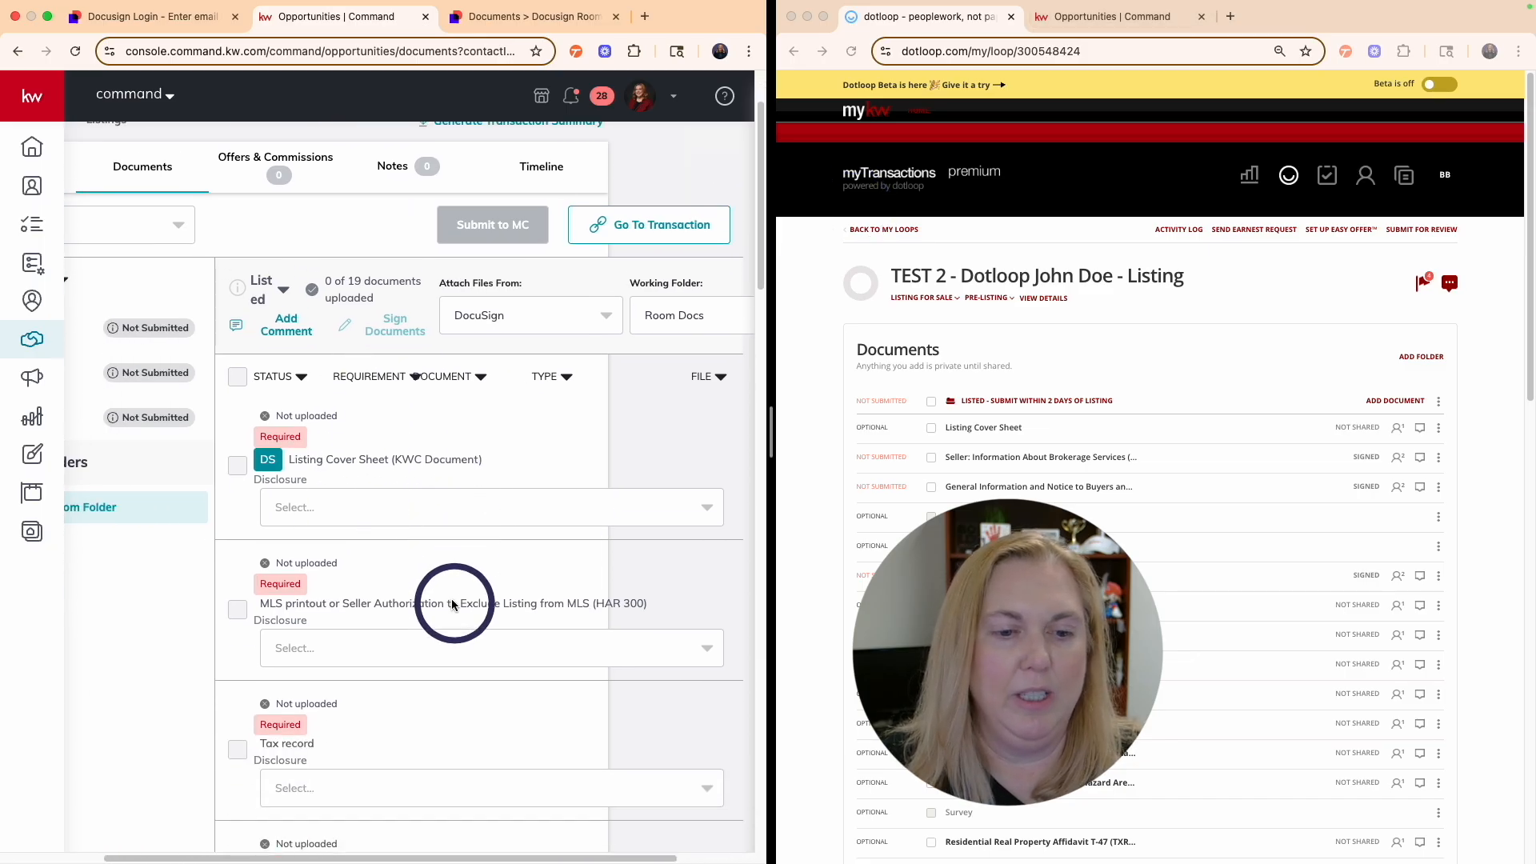
{"action": "scroll", "coordinate": [426, 559], "scroll_direction": "down", "scroll_amount": 5}
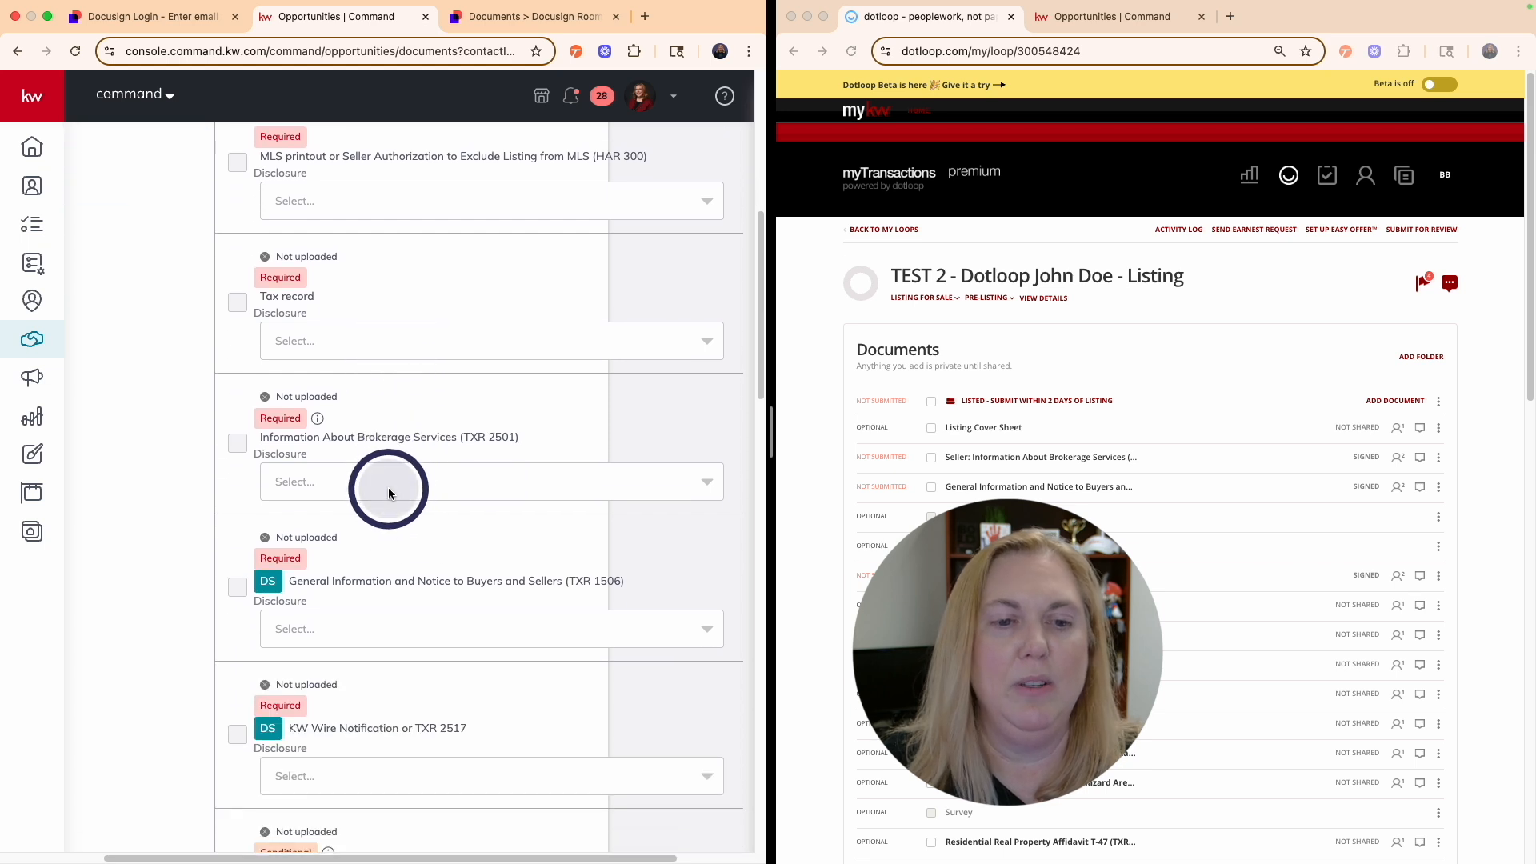
{"action": "left_click", "coordinate": [388, 487]}
{"action": "left_click", "coordinate": [402, 491]}
{"action": "scroll", "coordinate": [439, 388], "scroll_direction": "up", "scroll_amount": 8}
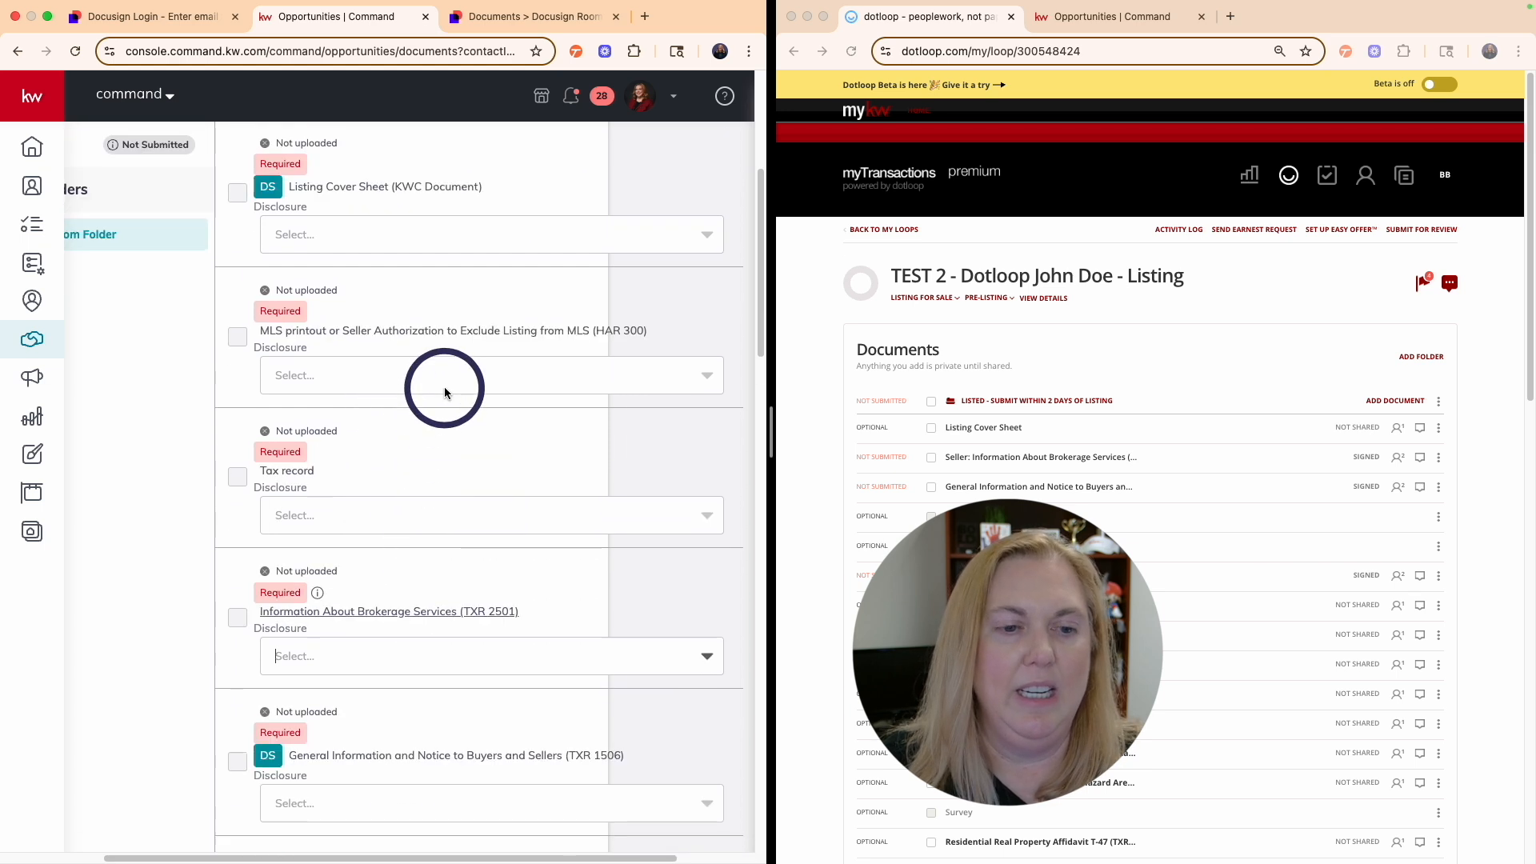
{"action": "scroll", "coordinate": [492, 447], "scroll_direction": "right", "scroll_amount": 3}
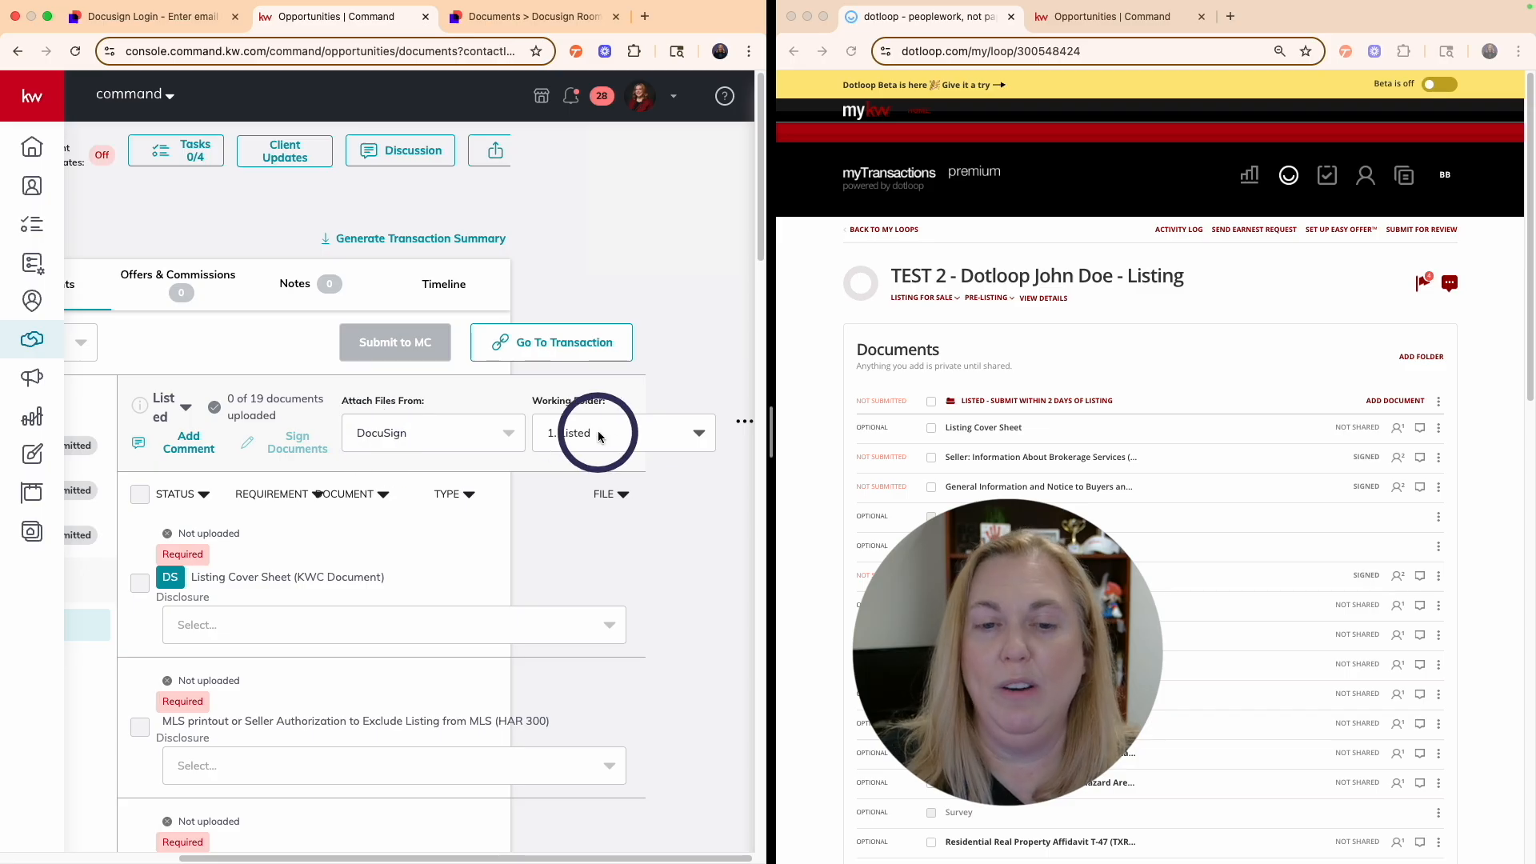
{"action": "scroll", "coordinate": [422, 457], "scroll_direction": "left", "scroll_amount": 7}
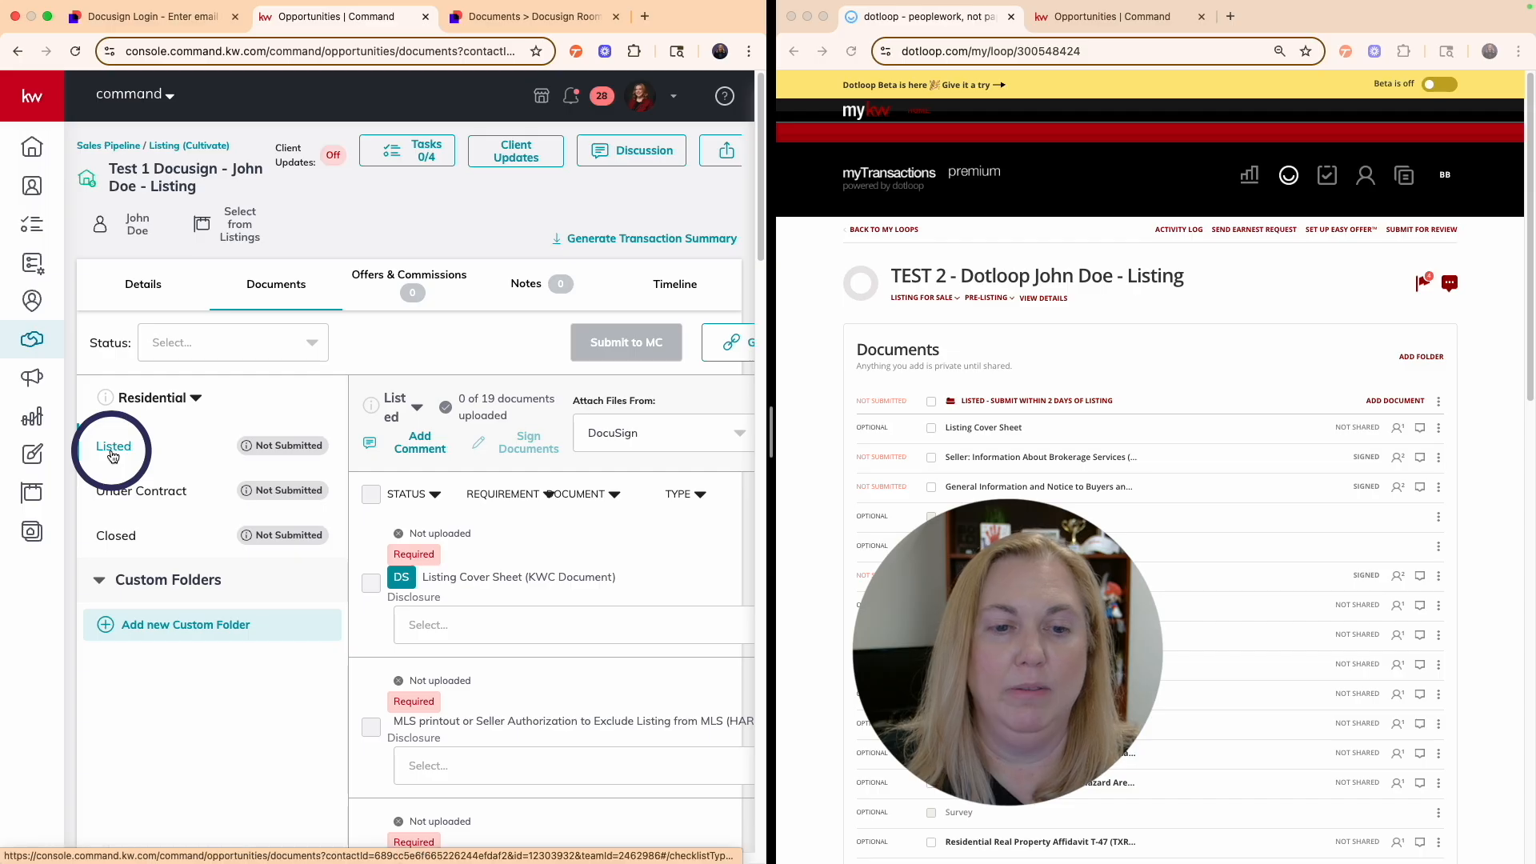
{"action": "scroll", "coordinate": [487, 490], "scroll_direction": "right", "scroll_amount": 7}
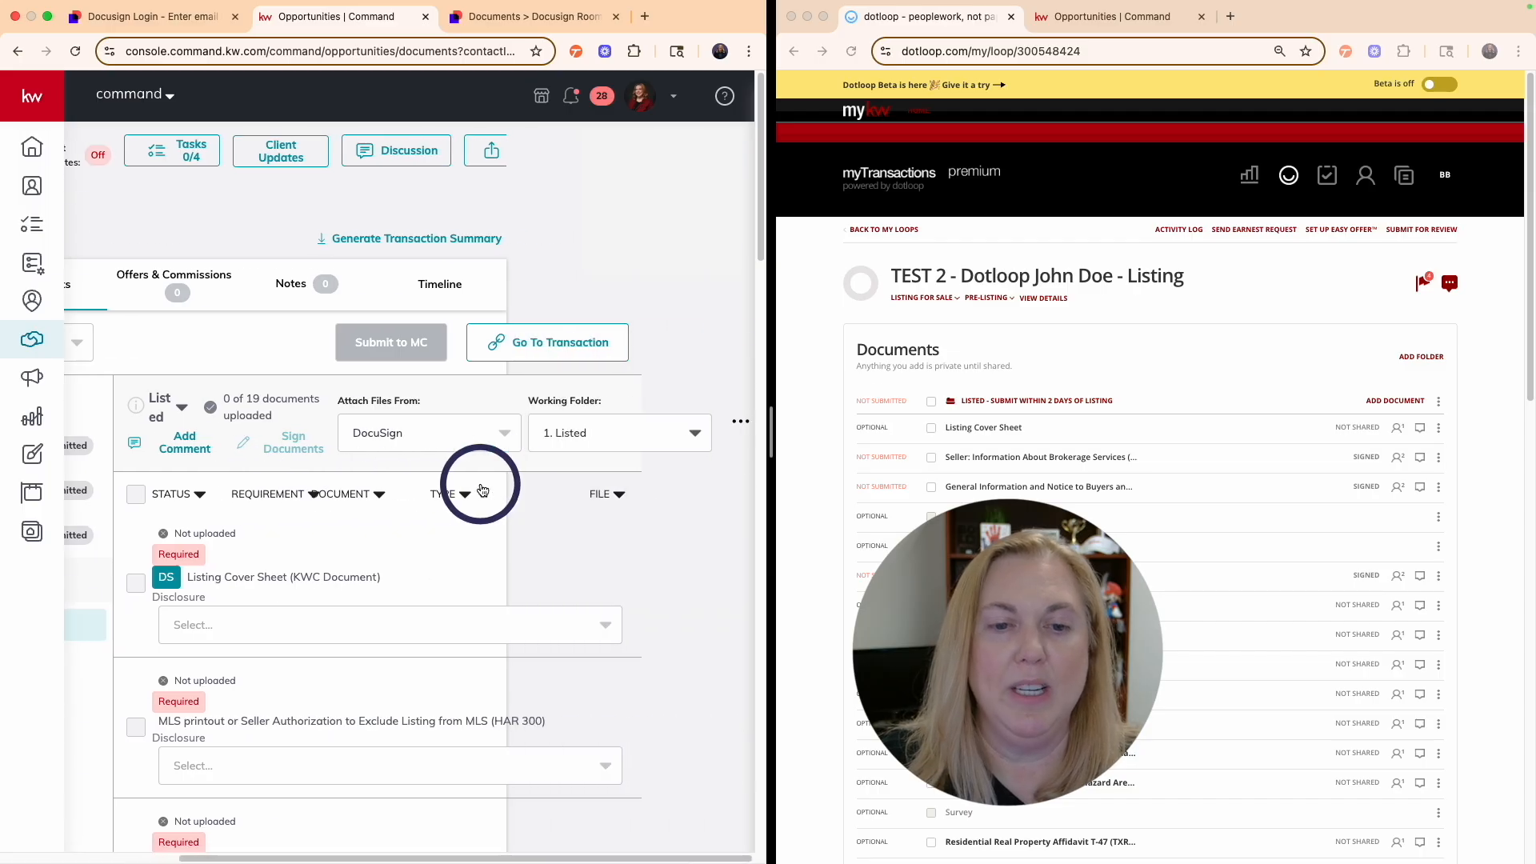
{"action": "scroll", "coordinate": [560, 473], "scroll_direction": "down", "scroll_amount": 5}
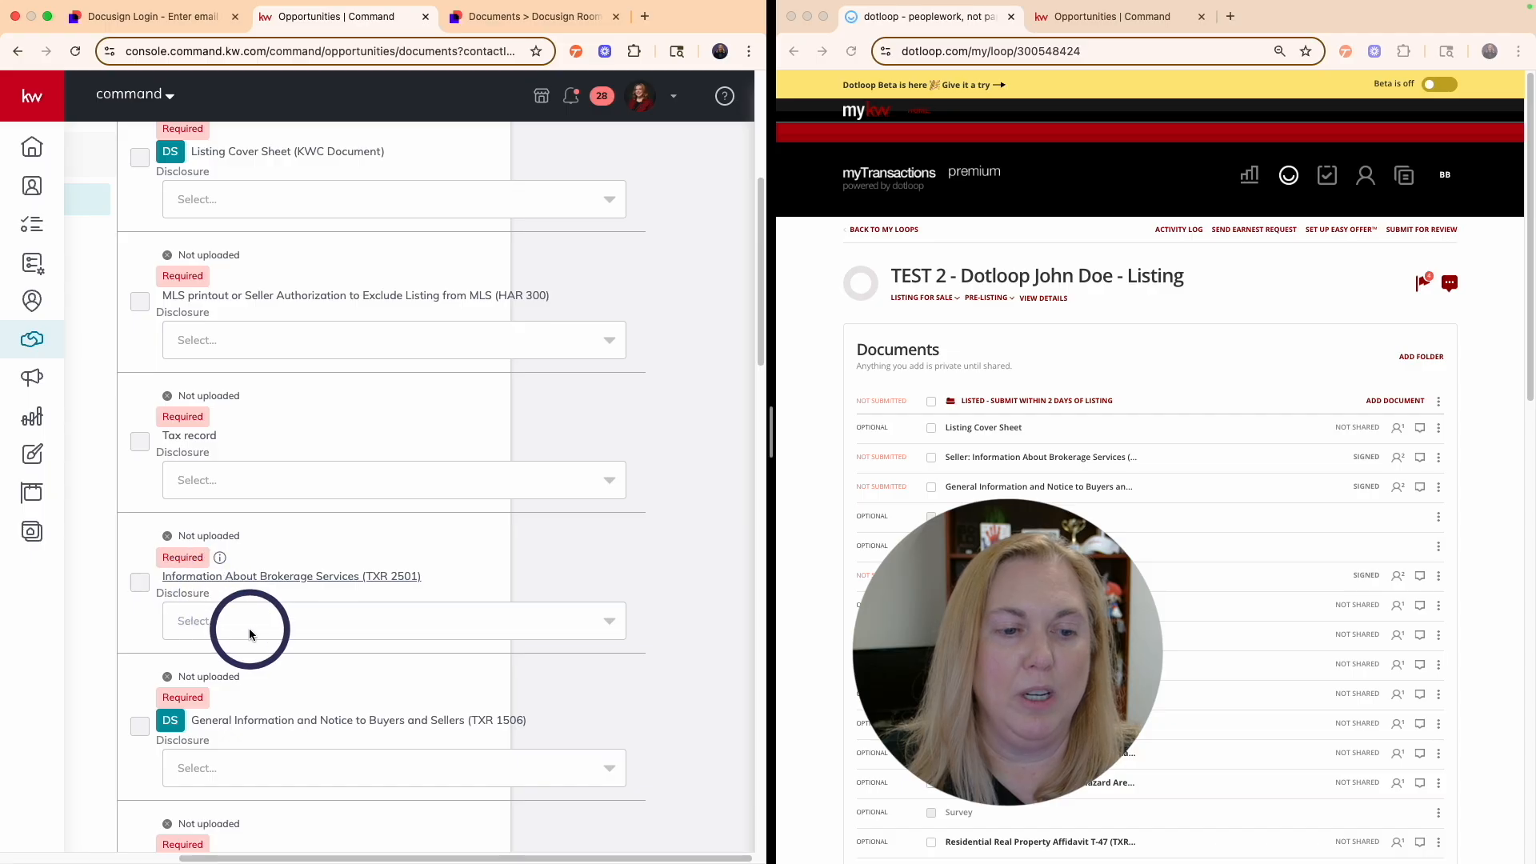
- Attach the signed TXR 2501, General Information and Wire Fraud Warning PDFs to their checklist items
{"action": "left_click", "coordinate": [255, 632]}
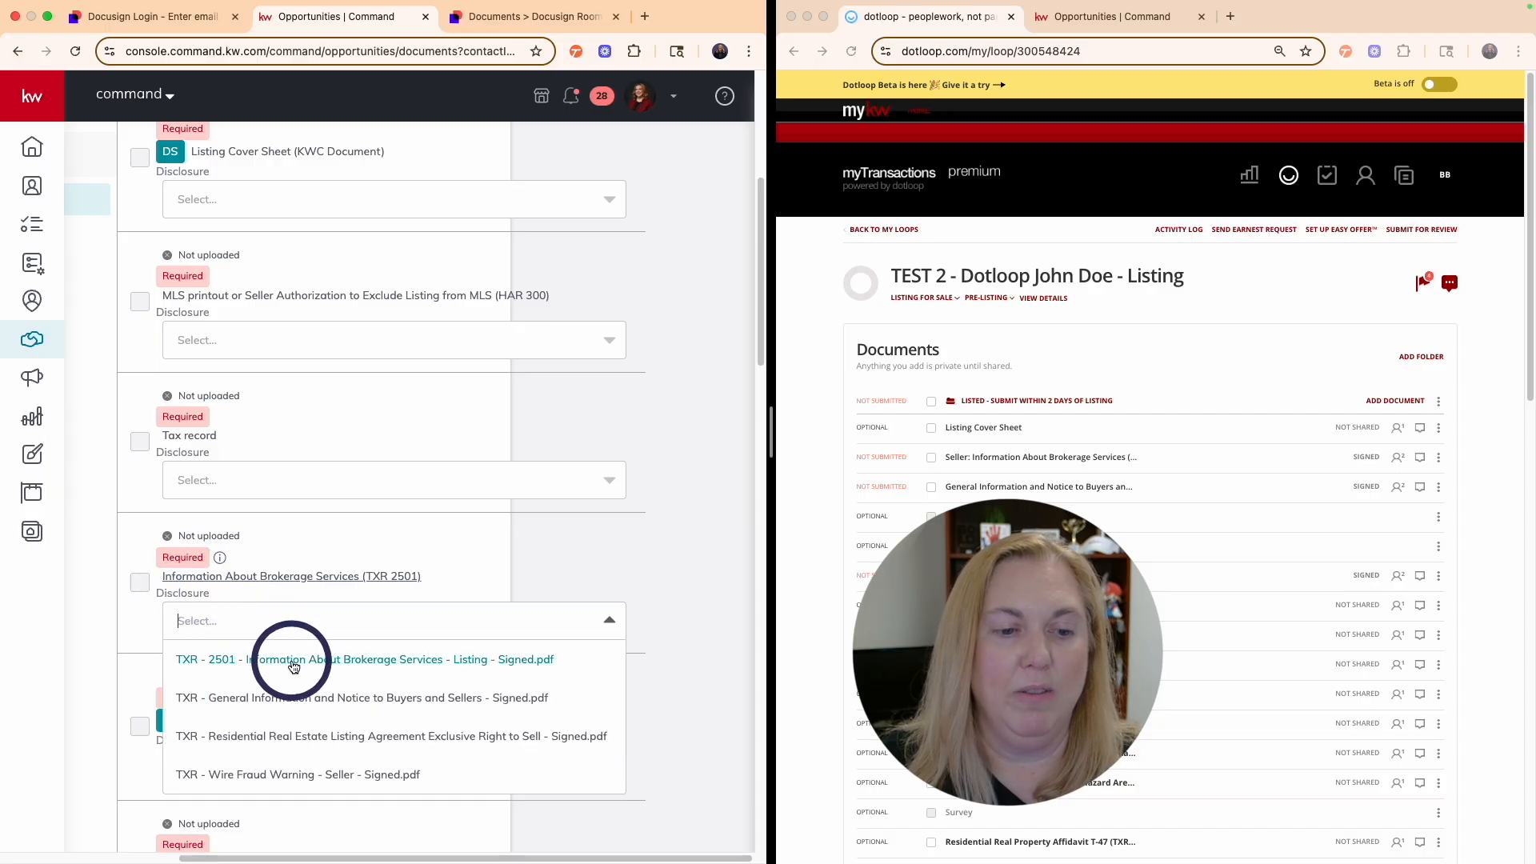
{"action": "left_click", "coordinate": [415, 670]}
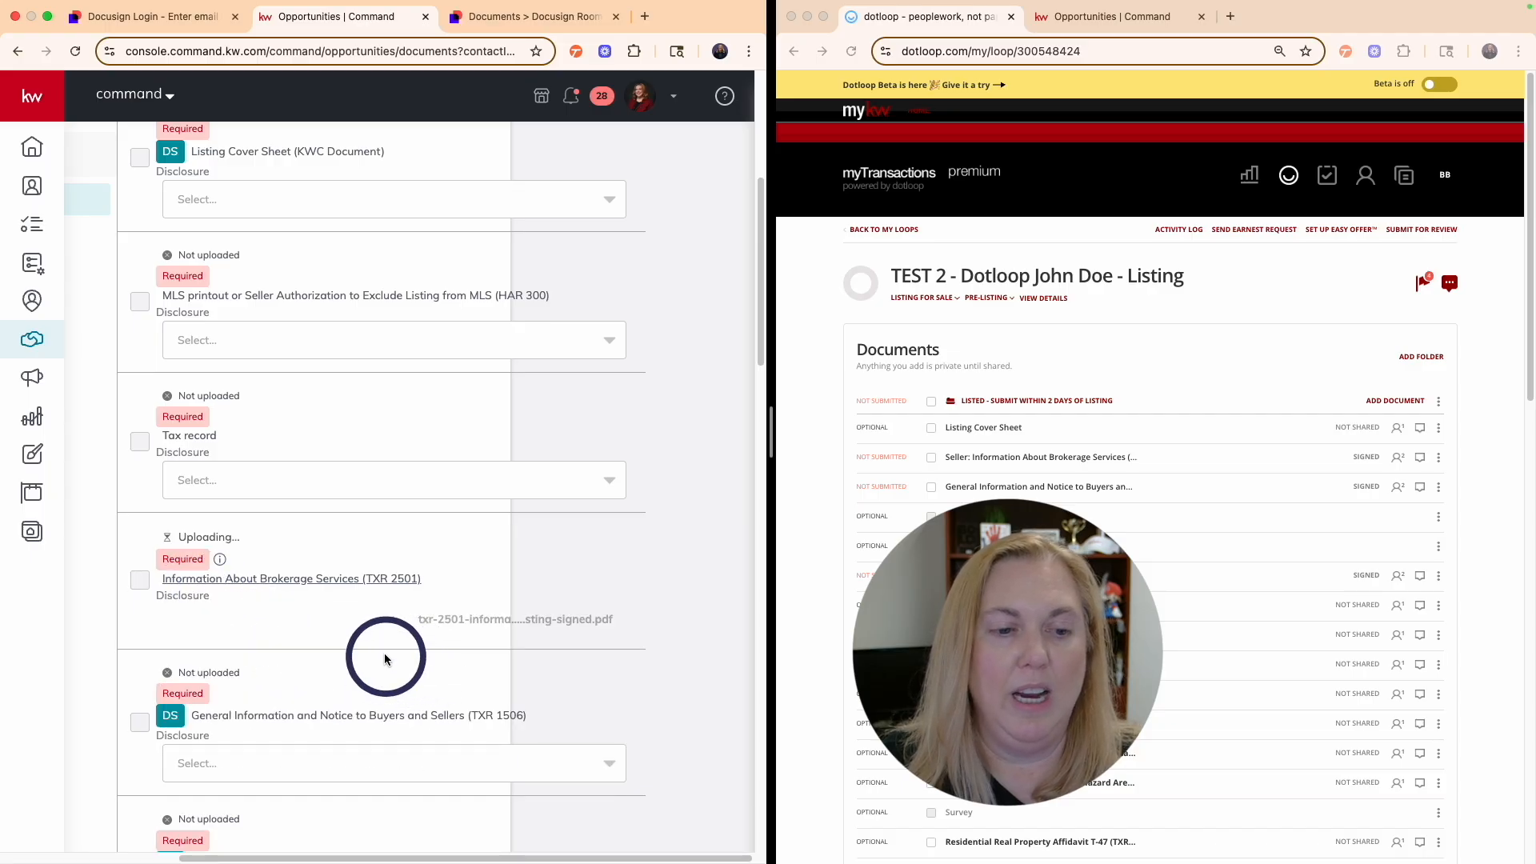
{"action": "scroll", "coordinate": [387, 651], "scroll_direction": "down", "scroll_amount": 2}
{"action": "left_click", "coordinate": [320, 606]}
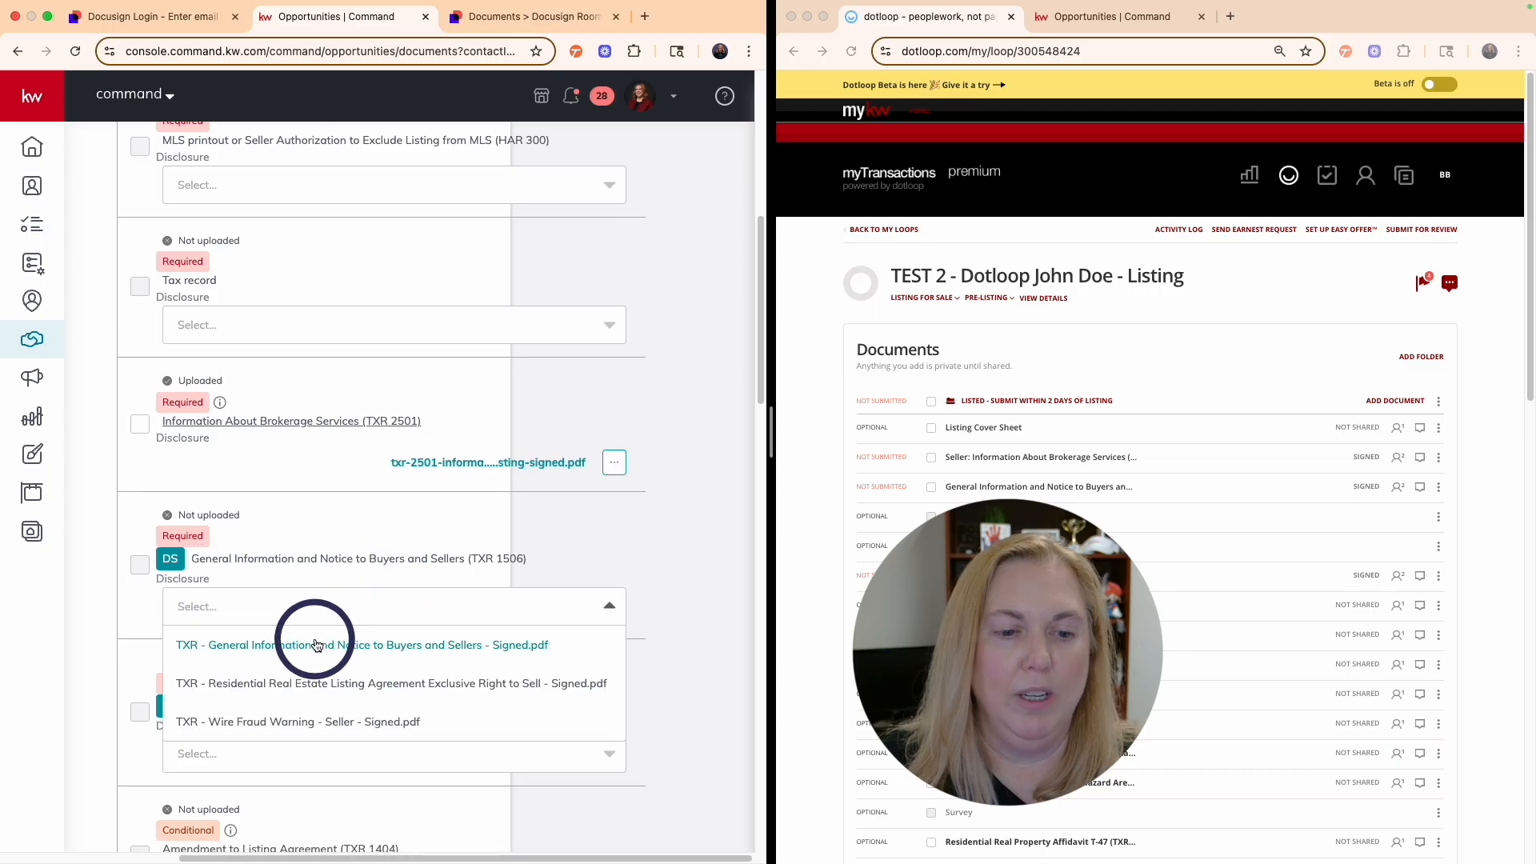
{"action": "left_click", "coordinate": [301, 646]}
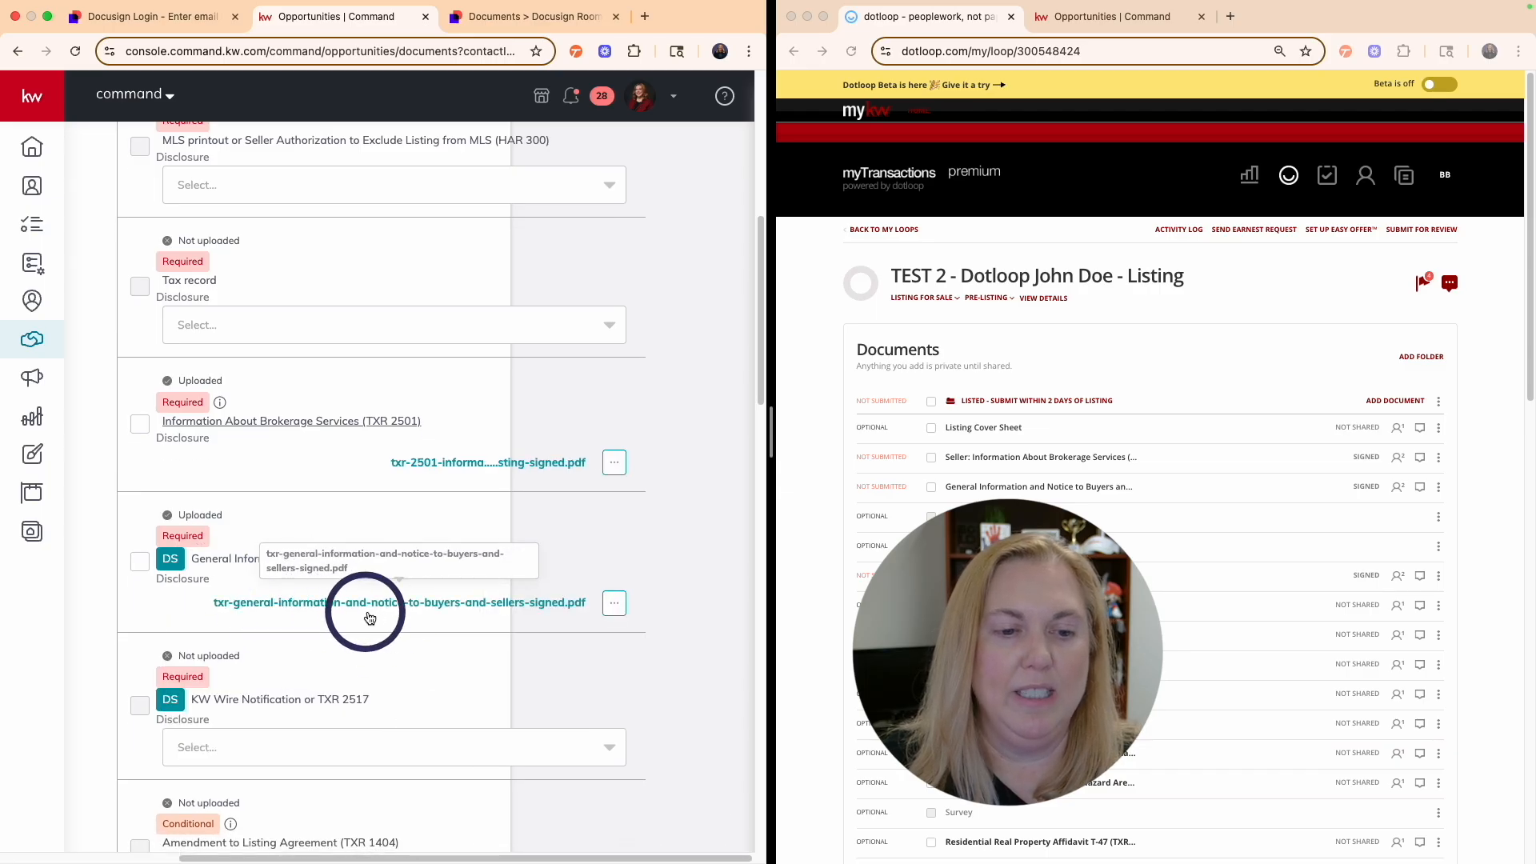
{"action": "scroll", "coordinate": [360, 608], "scroll_direction": "down", "scroll_amount": 2}
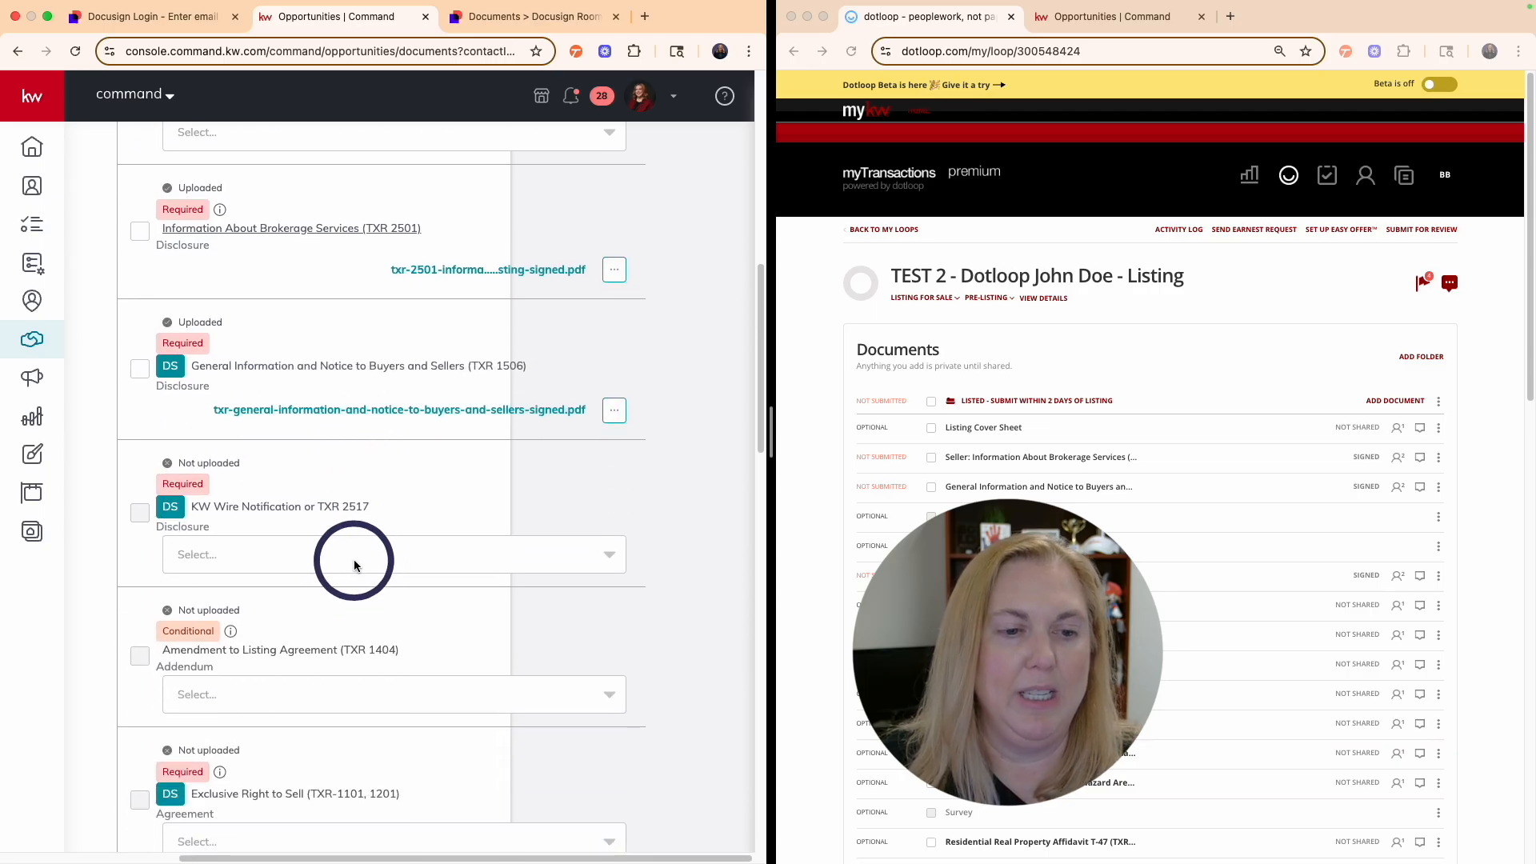
{"action": "left_click", "coordinate": [344, 559]}
{"action": "left_click", "coordinate": [285, 630]}
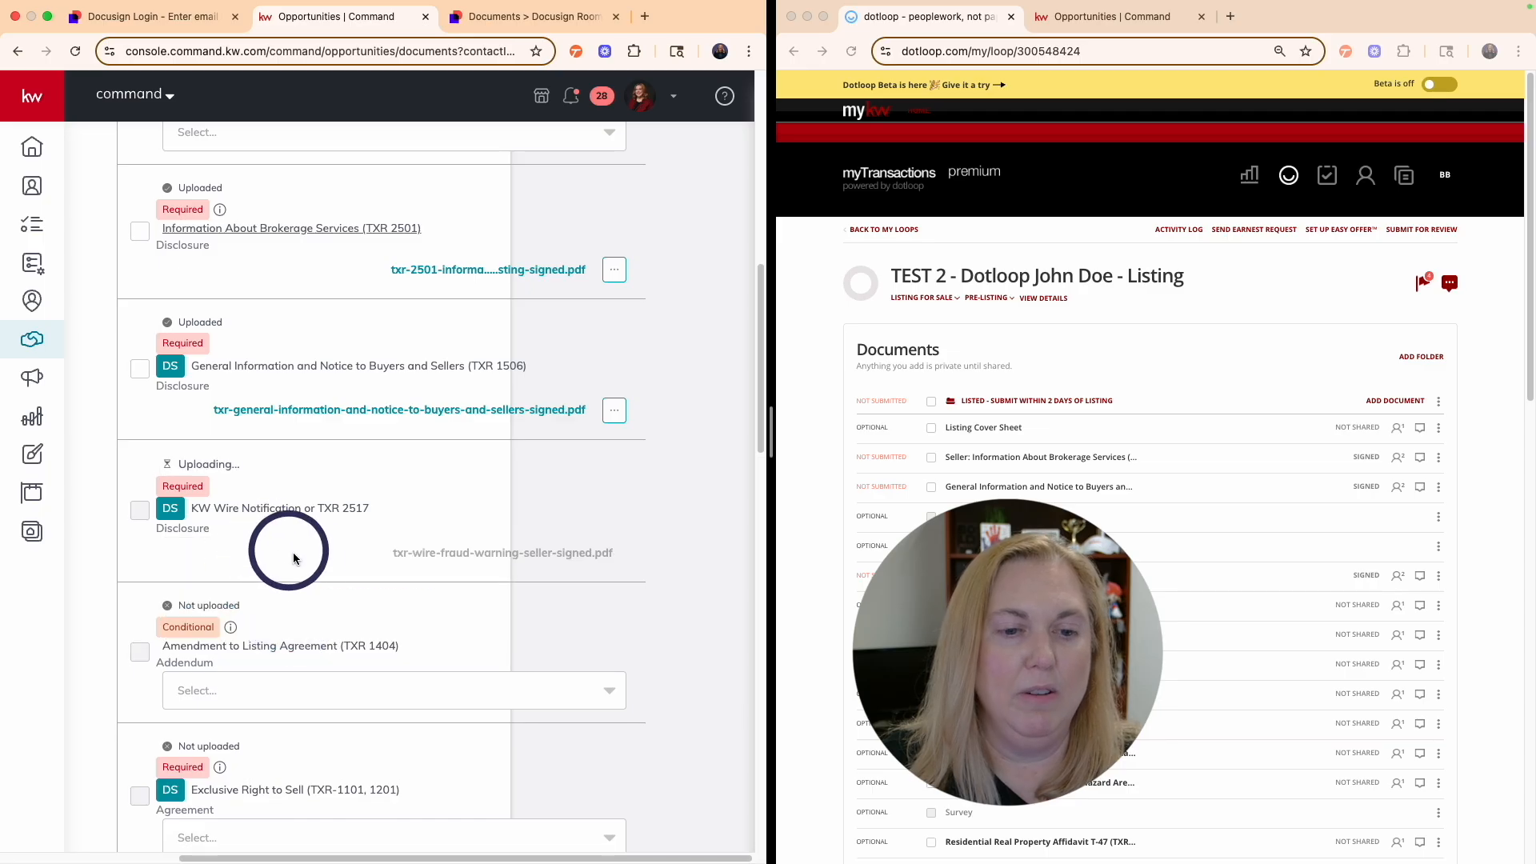
{"action": "scroll", "coordinate": [294, 558], "scroll_direction": "down", "scroll_amount": 5}
- Attach the signed listing agreement to Exclusive Right to Sell, preview TXR 2501, and cancel Submit to MC
{"action": "left_click", "coordinate": [263, 576]}
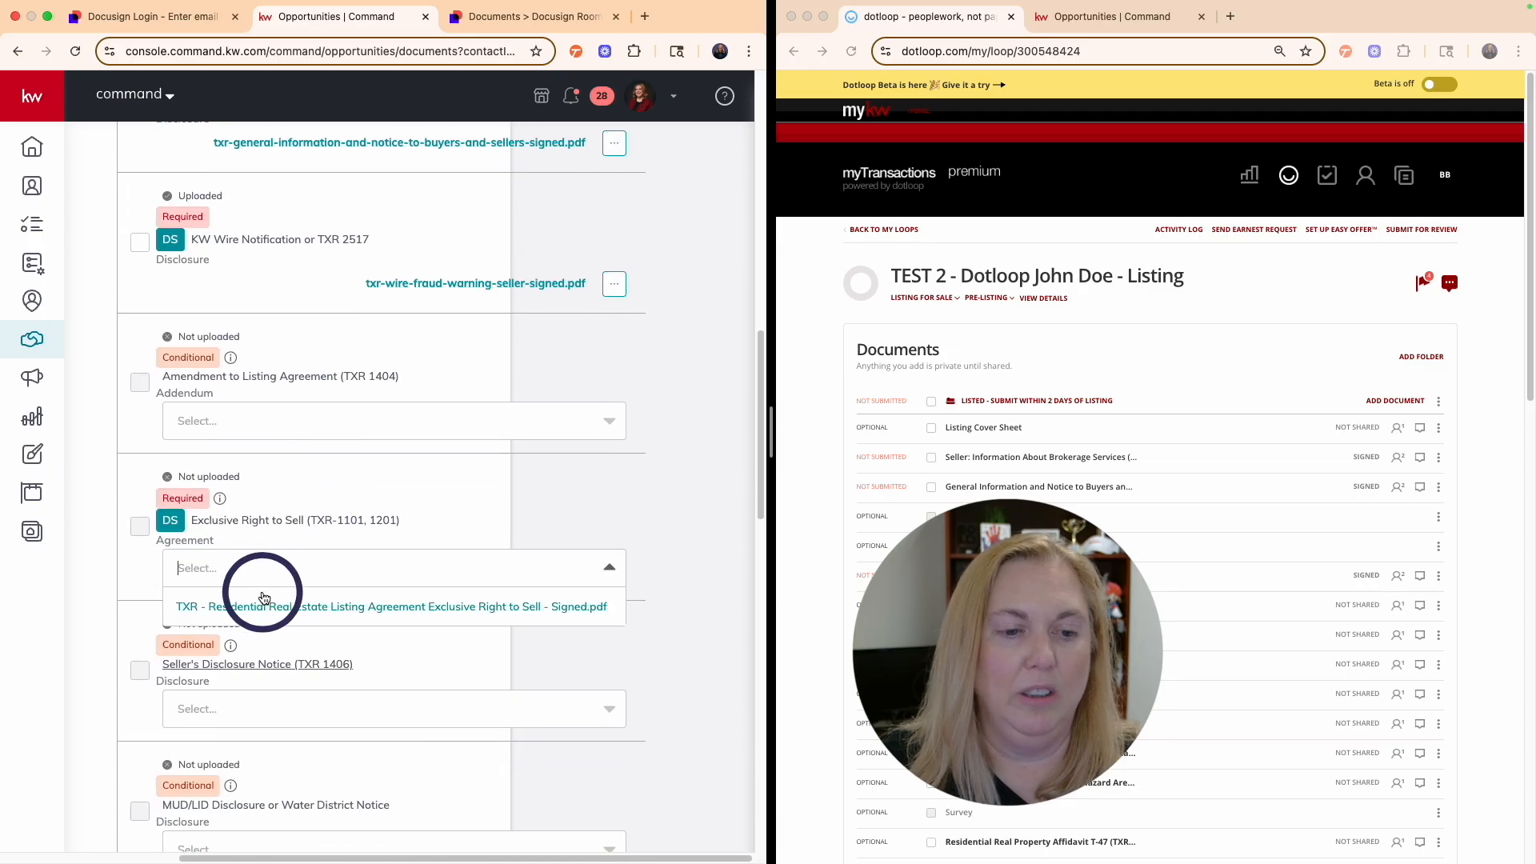
{"action": "left_click", "coordinate": [267, 606]}
{"action": "scroll", "coordinate": [353, 578], "scroll_direction": "up", "scroll_amount": 15}
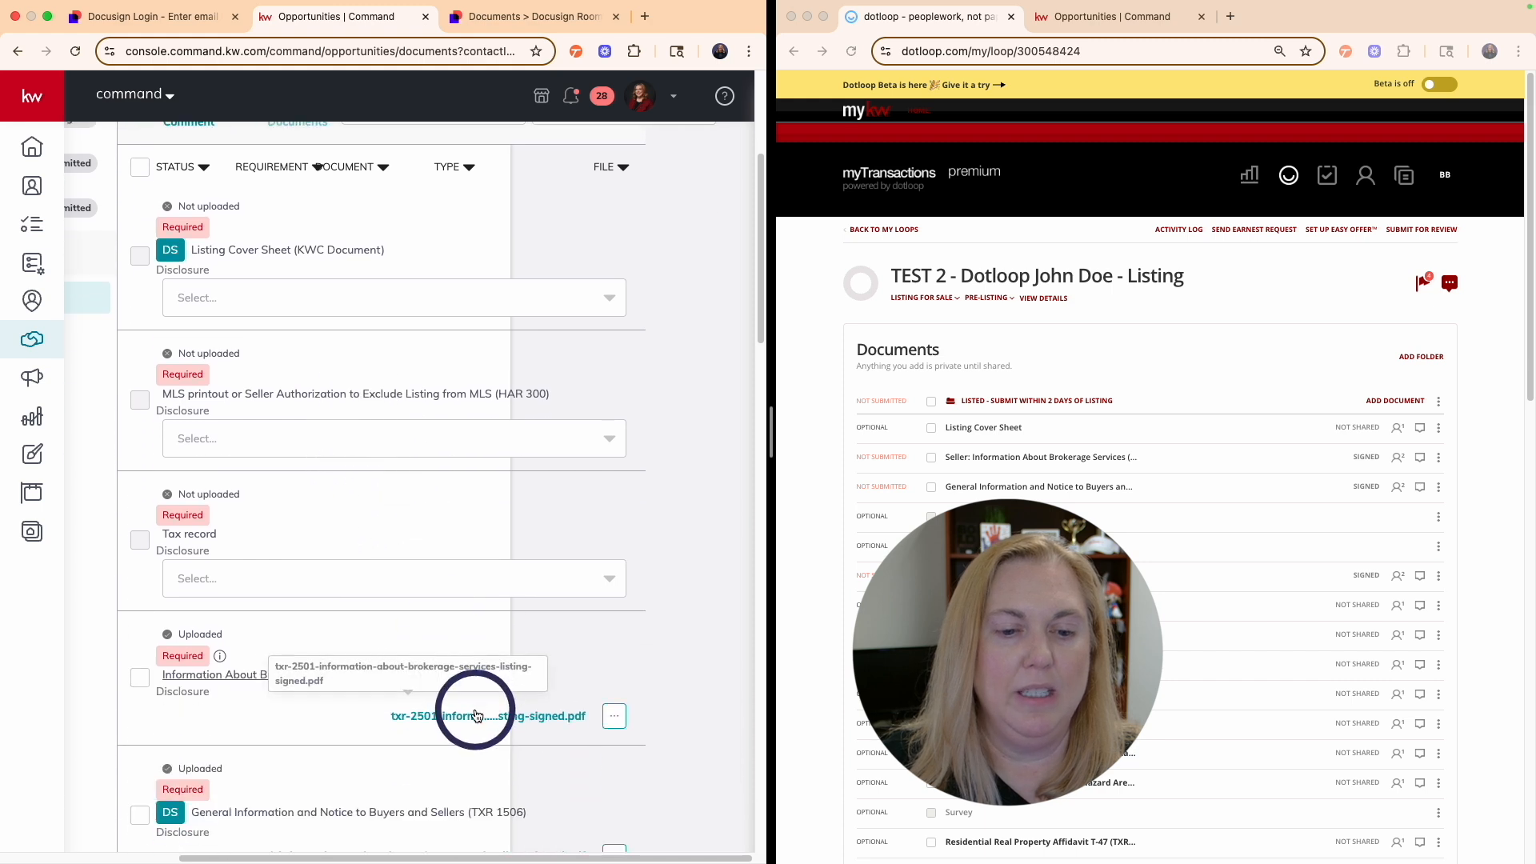
{"action": "left_click", "coordinate": [473, 717]}
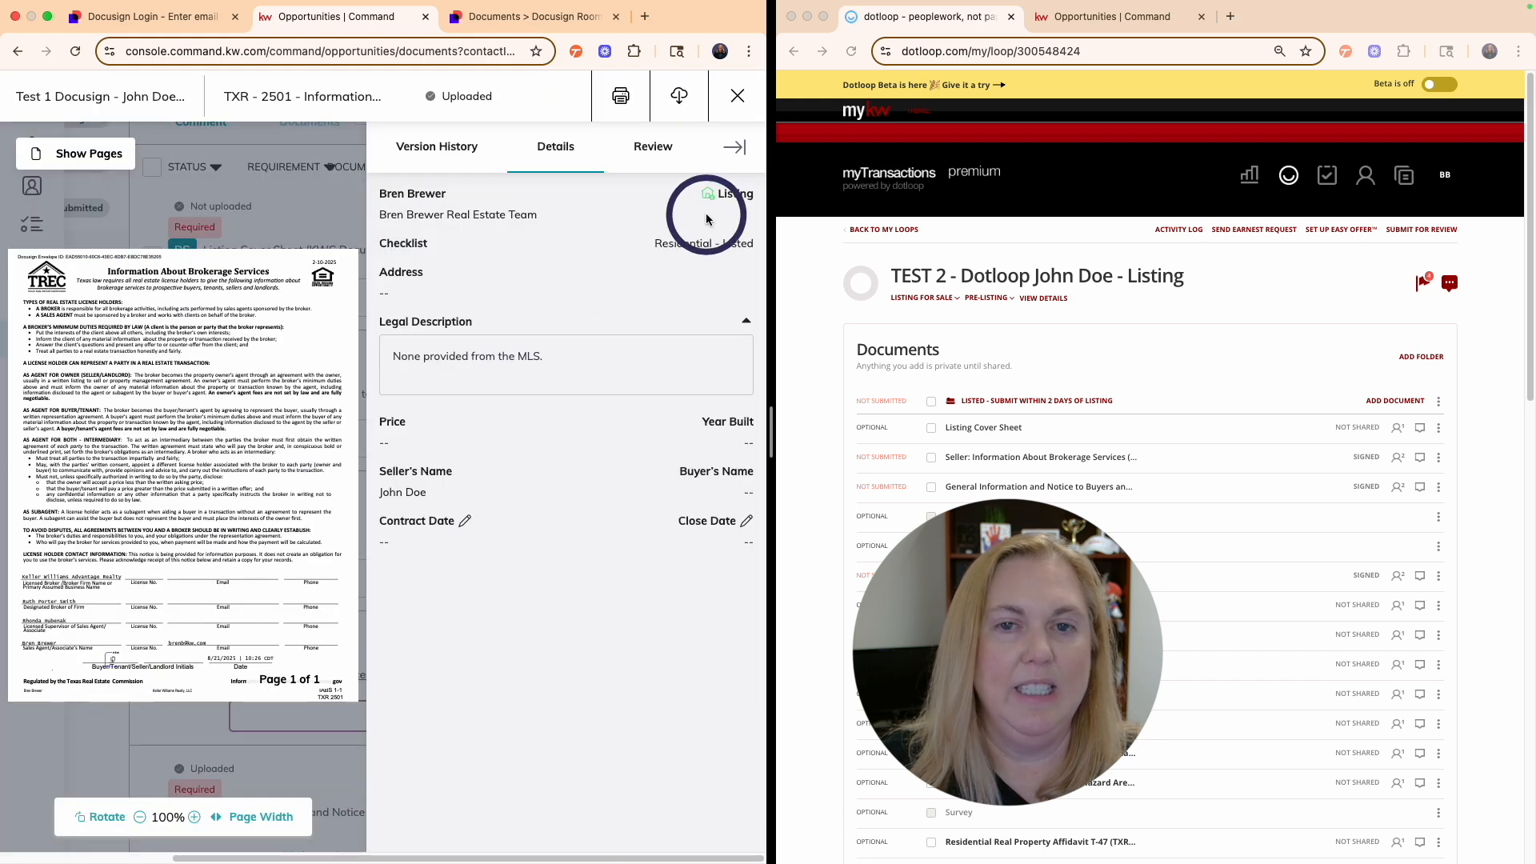
{"action": "left_click", "coordinate": [737, 96]}
{"action": "scroll", "coordinate": [505, 469], "scroll_direction": "down", "scroll_amount": 1}
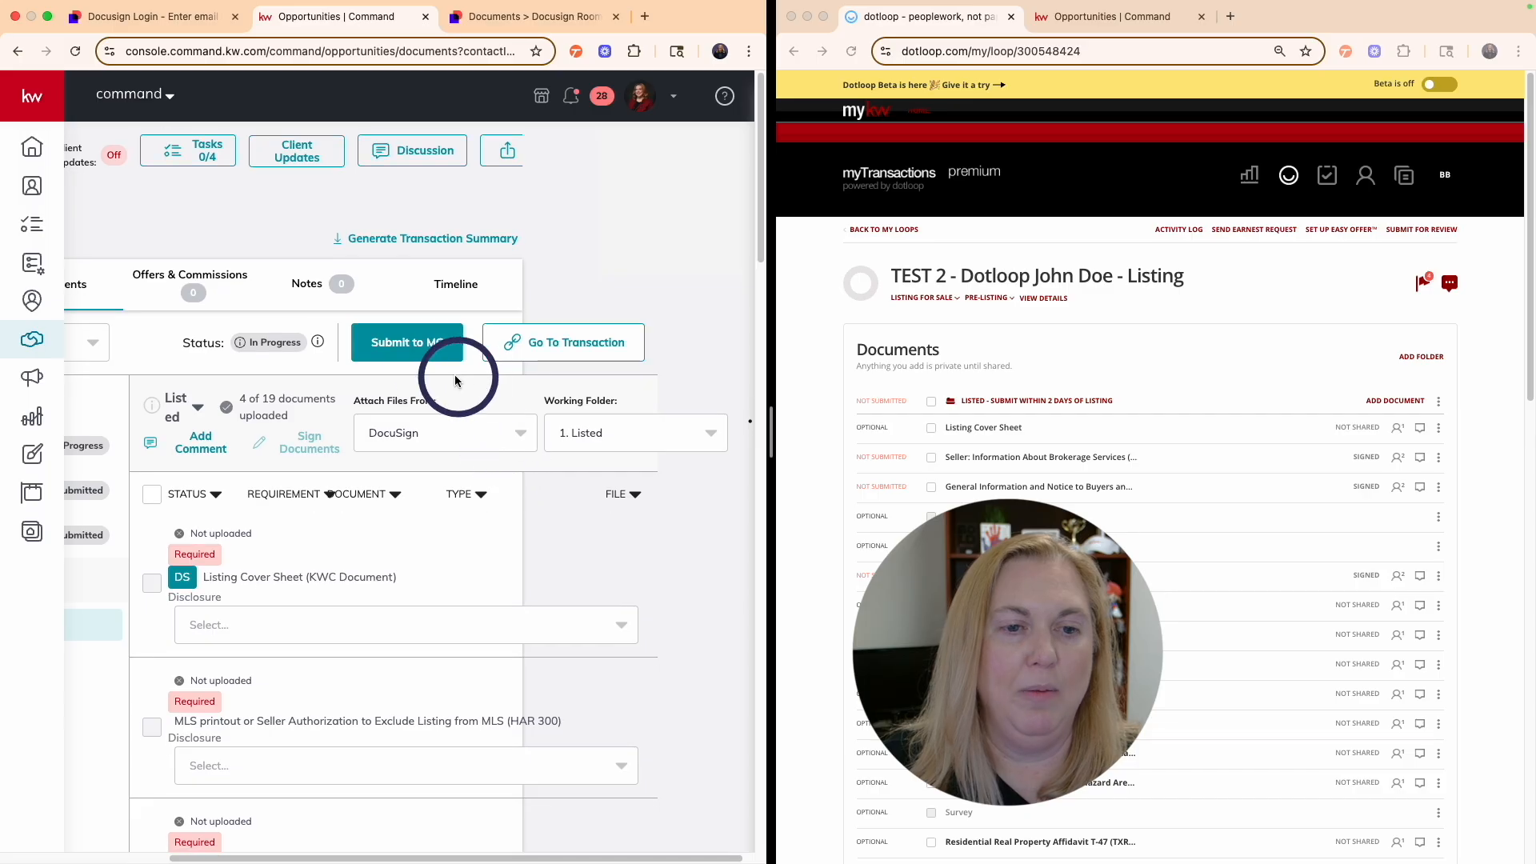
{"action": "left_click", "coordinate": [409, 350]}
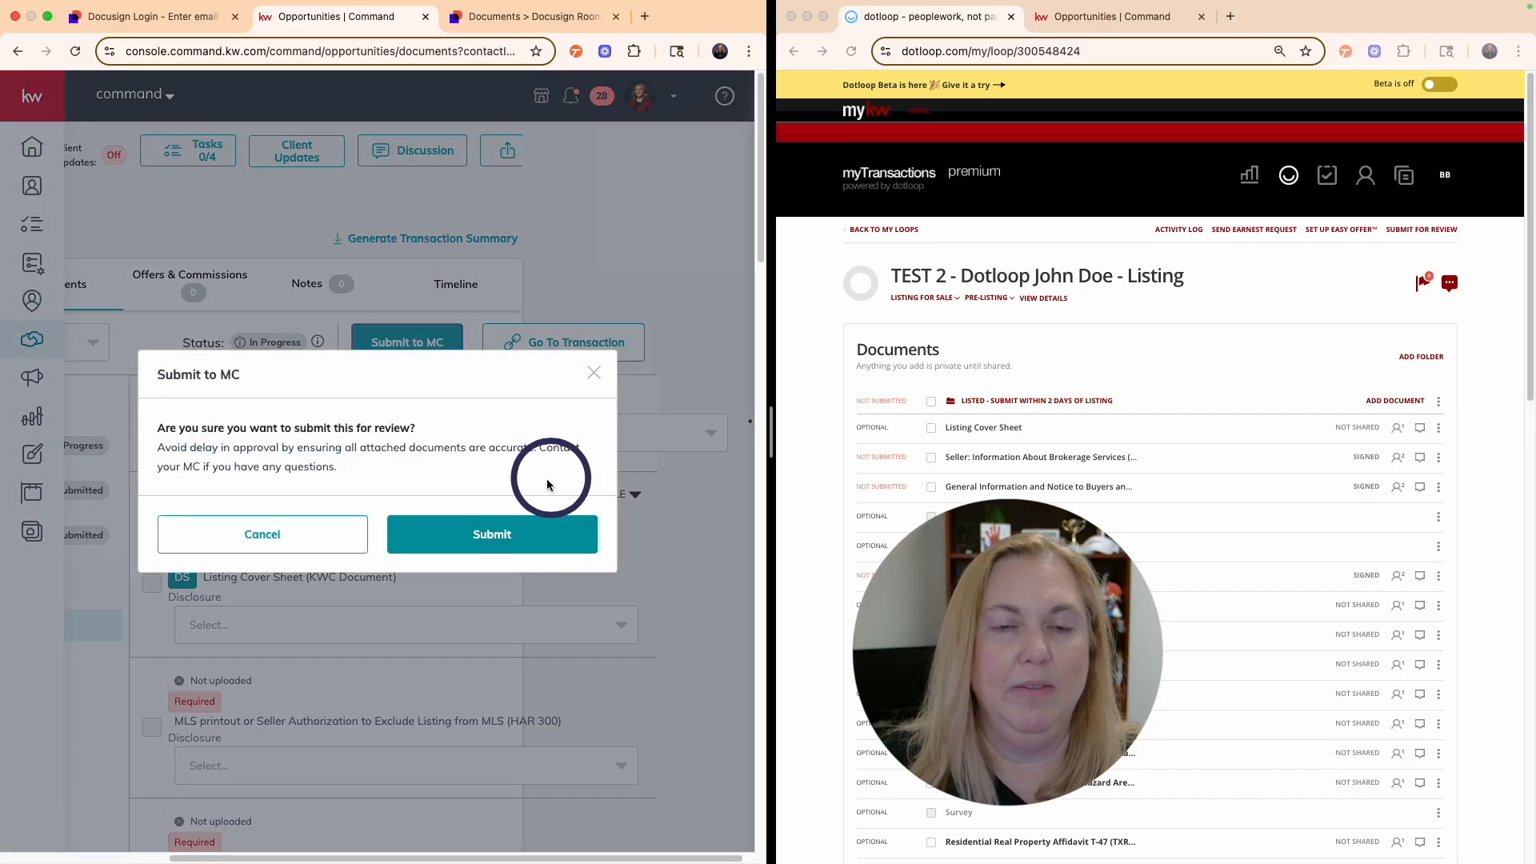
{"action": "left_click", "coordinate": [594, 376]}
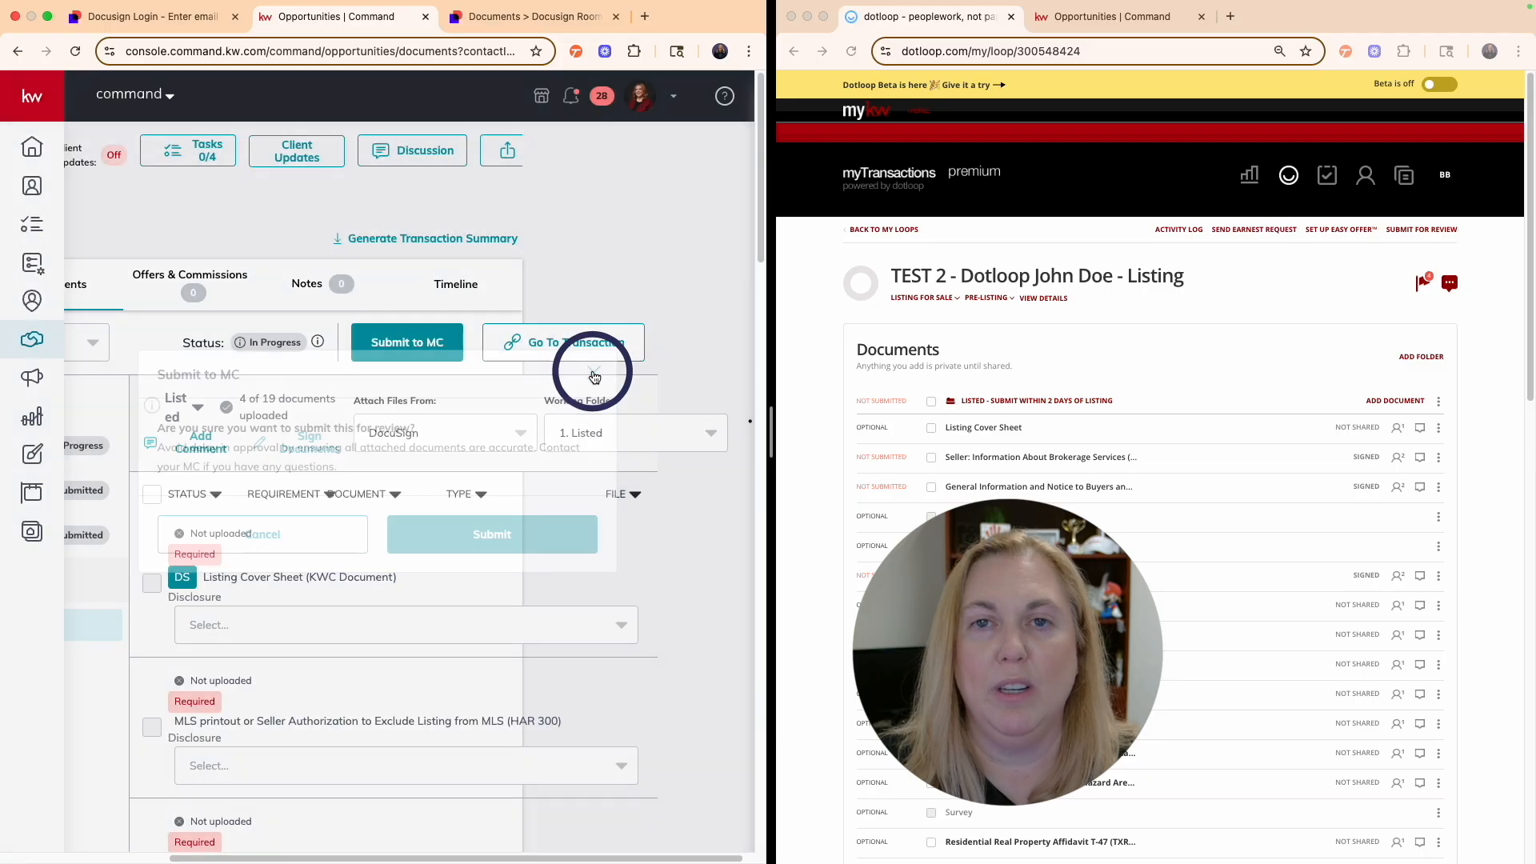
{"action": "scroll", "coordinate": [597, 372], "scroll_direction": "down", "scroll_amount": 1}
{"action": "left_click", "coordinate": [1102, 16]}
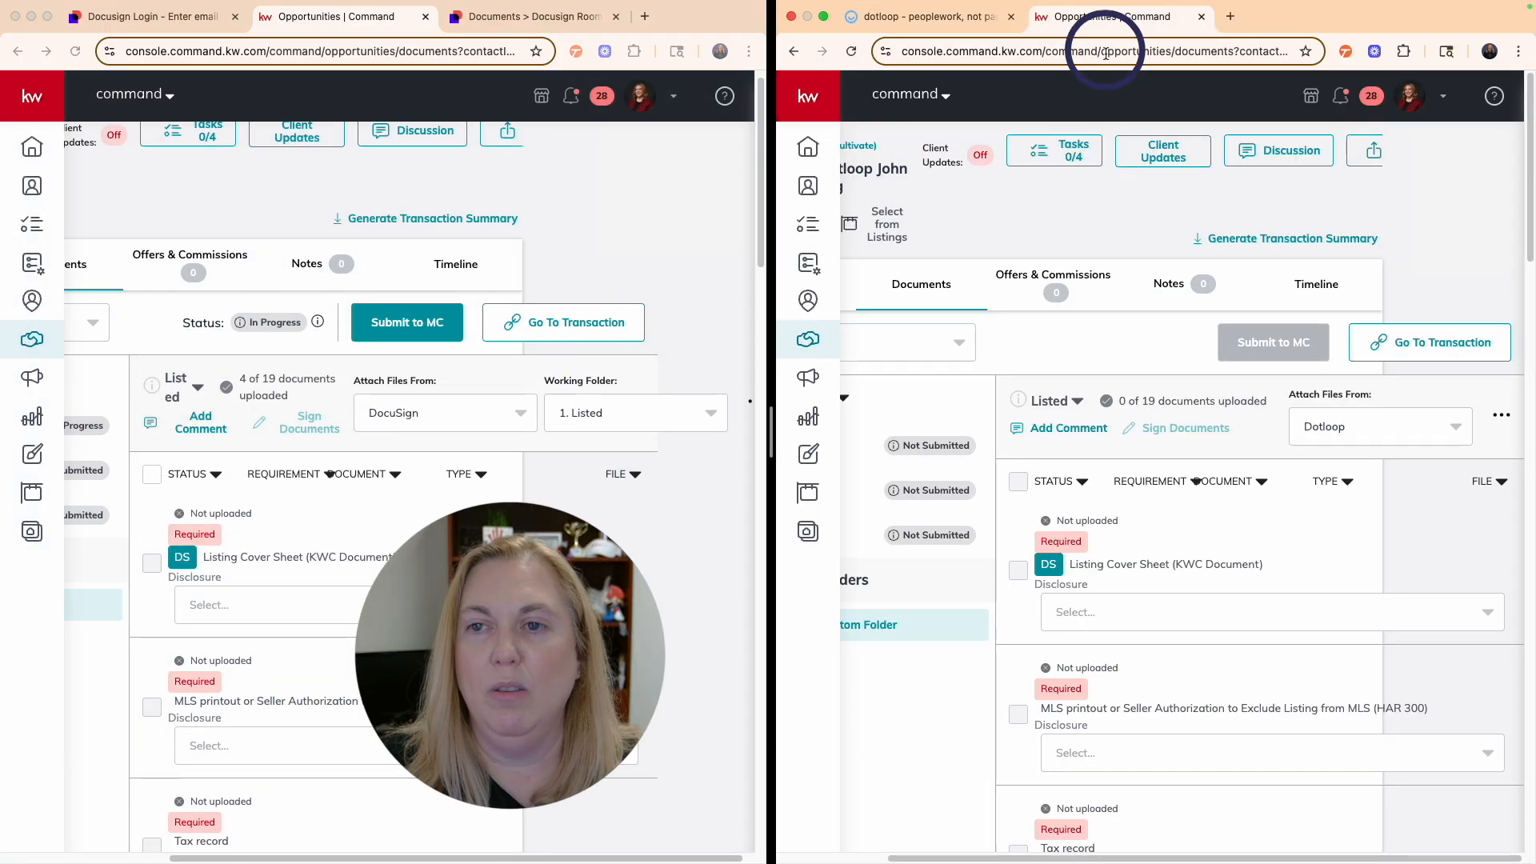
- Reload the opportunity and attach the Seller Information About Brokerage Services PDF to TXR 2501 and Listing Cover Sheet.pdf to the Listing Cover Sheet
{"action": "left_click", "coordinate": [852, 54]}
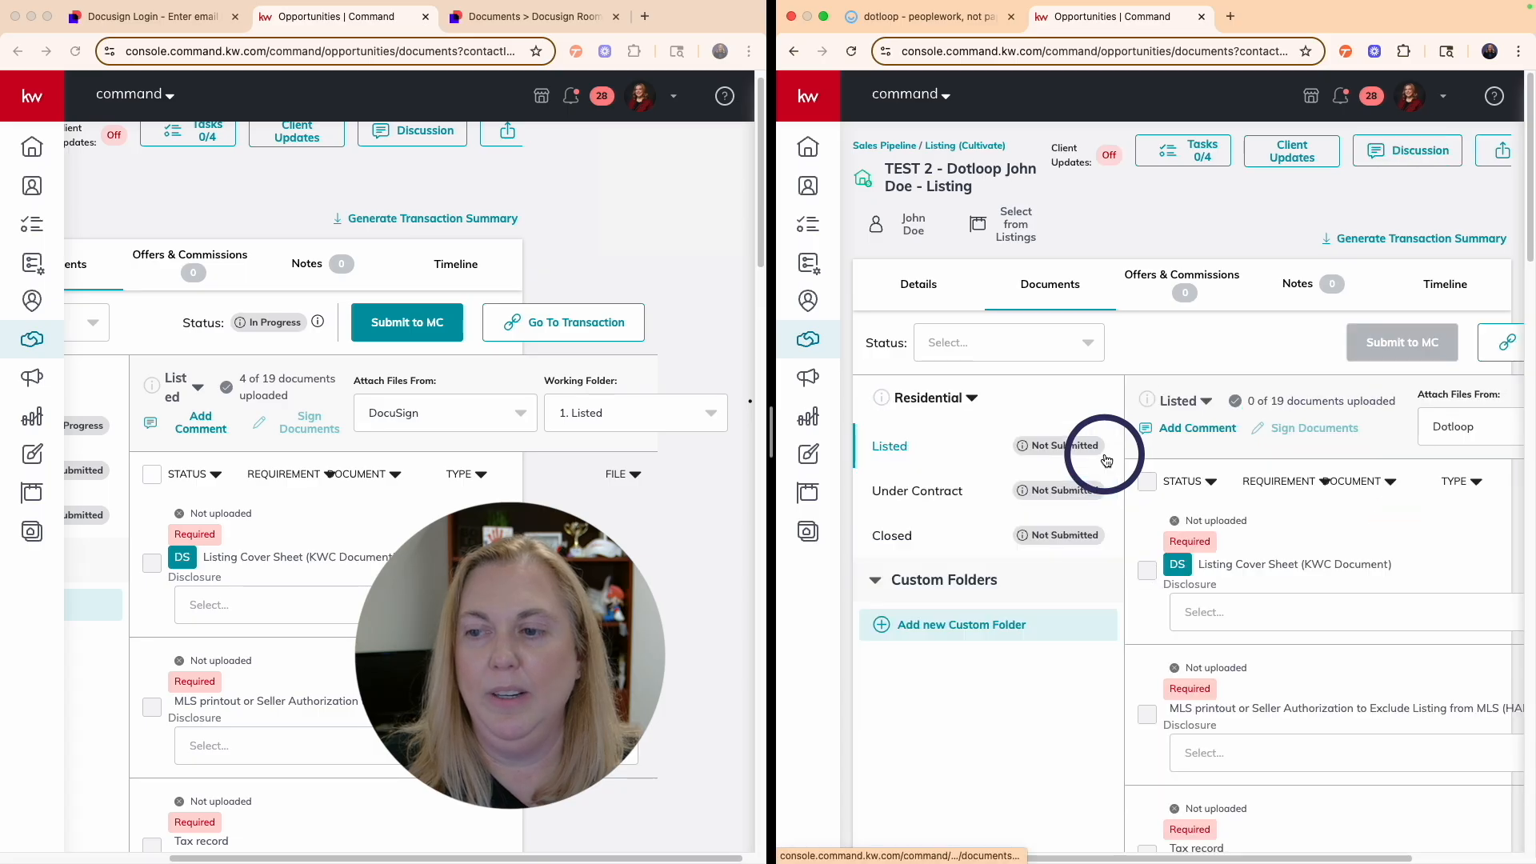
{"action": "scroll", "coordinate": [1281, 416], "scroll_direction": "right", "scroll_amount": 3}
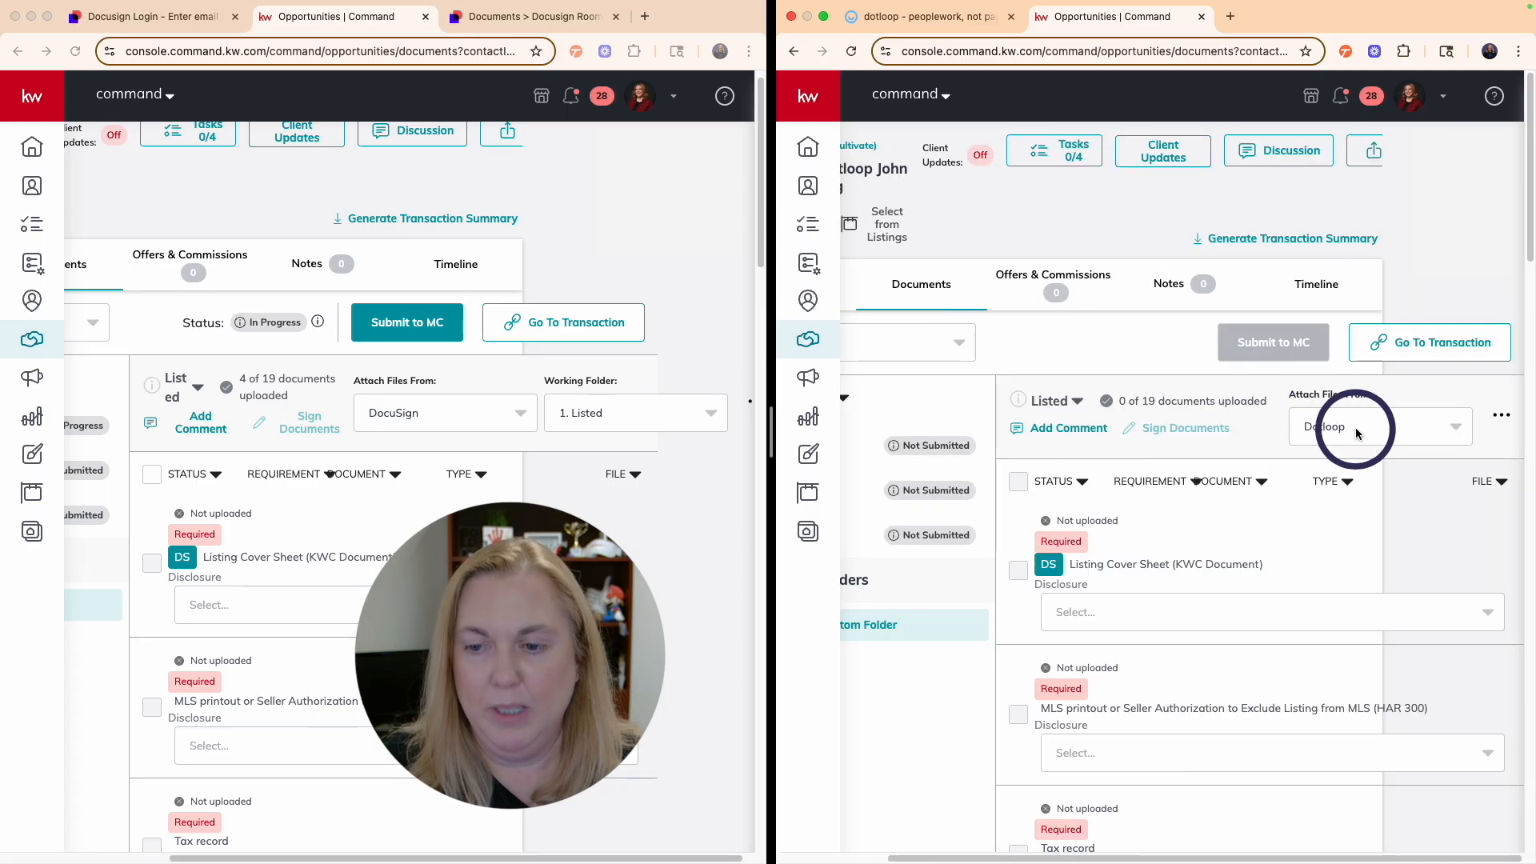
{"action": "scroll", "coordinate": [1232, 552], "scroll_direction": "down", "scroll_amount": 1}
{"action": "scroll", "coordinate": [1233, 552], "scroll_direction": "down", "scroll_amount": 10}
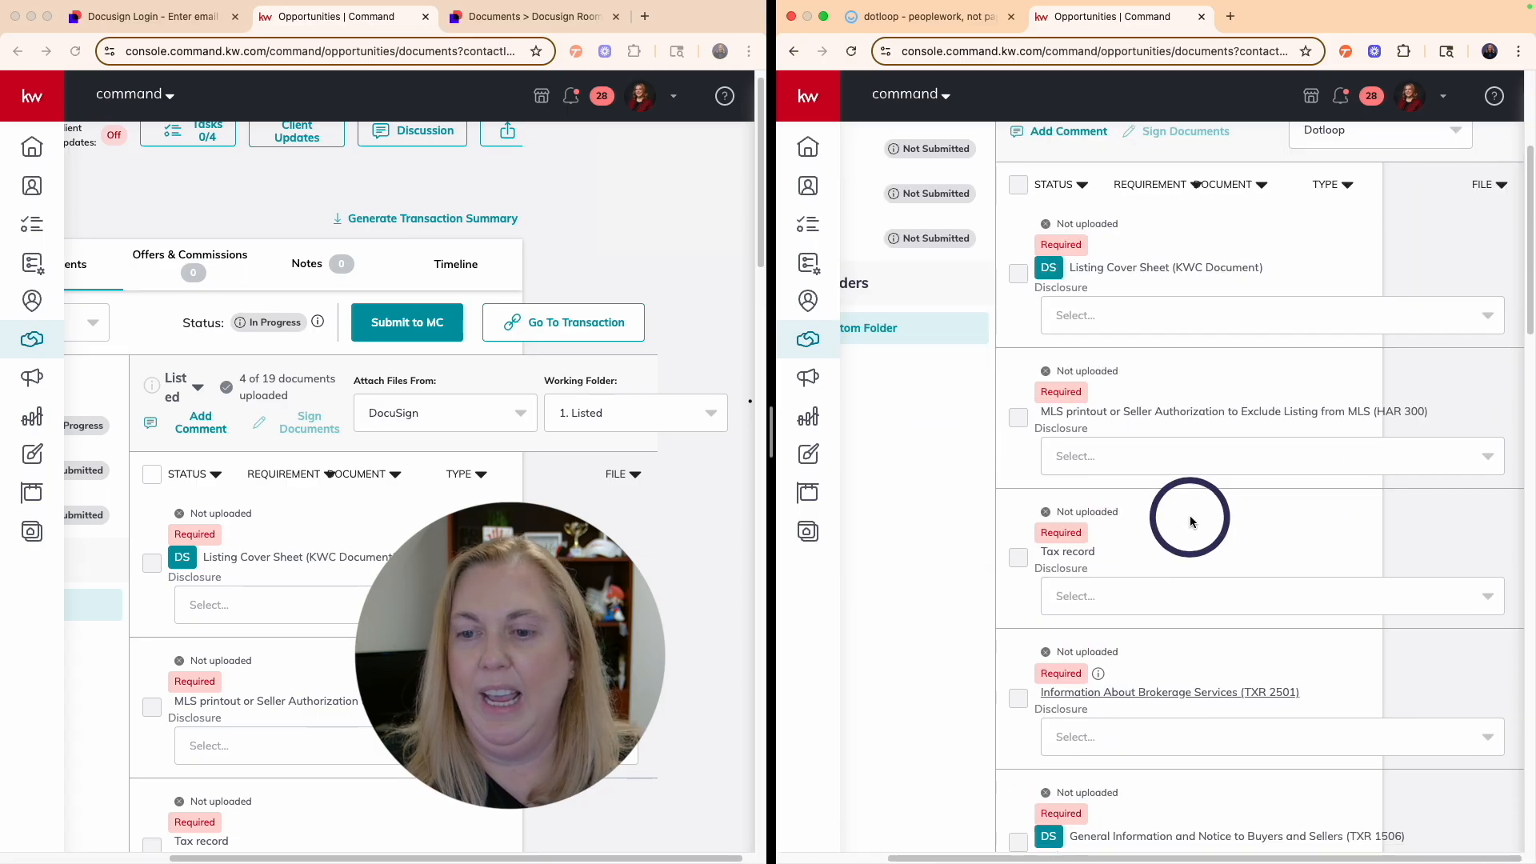
{"action": "left_click", "coordinate": [1140, 447]}
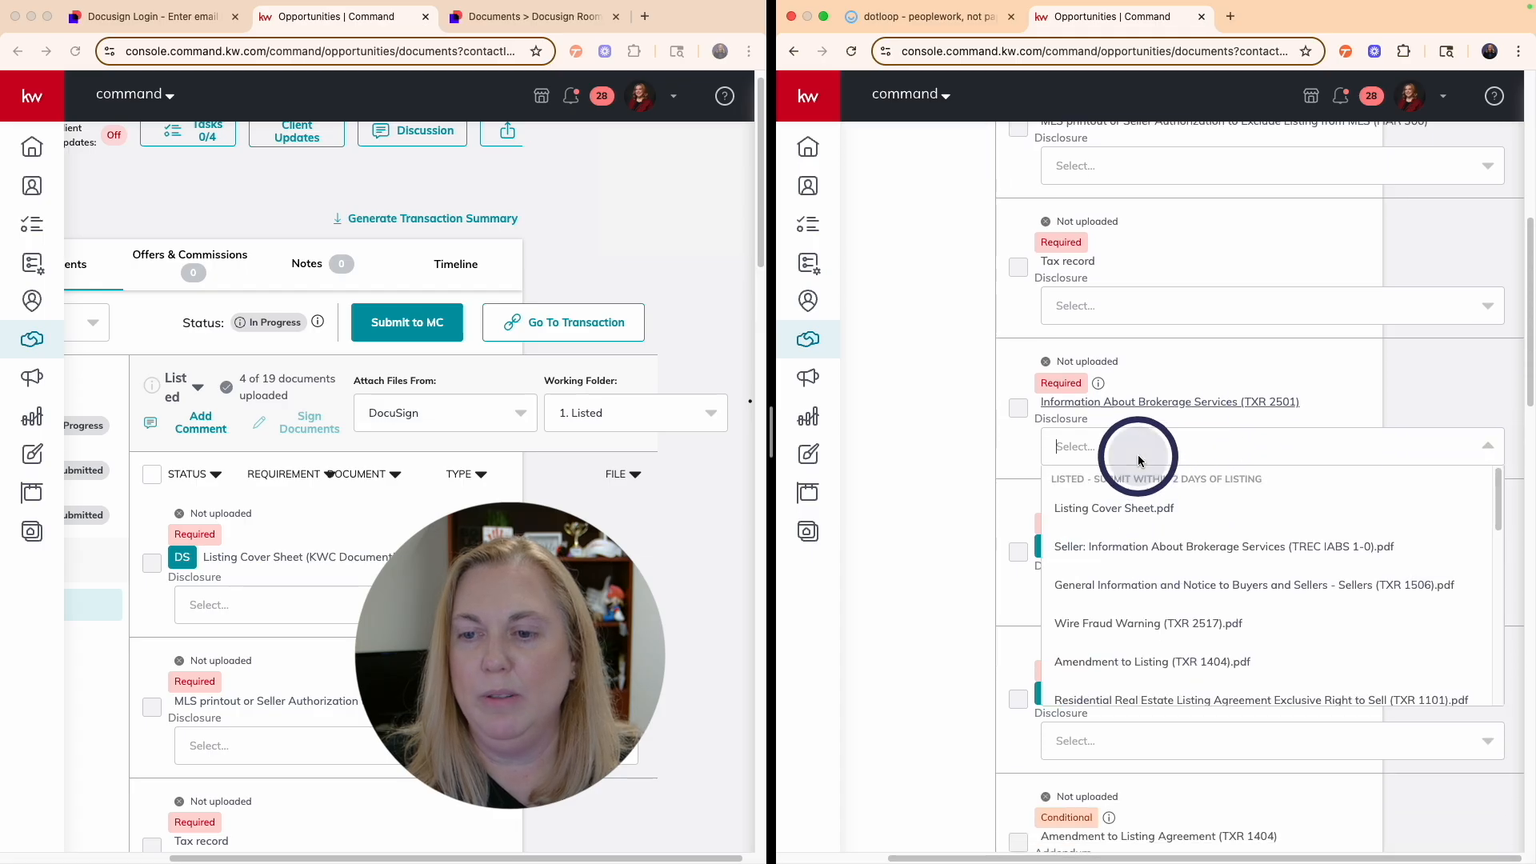
{"action": "left_click", "coordinate": [1137, 547]}
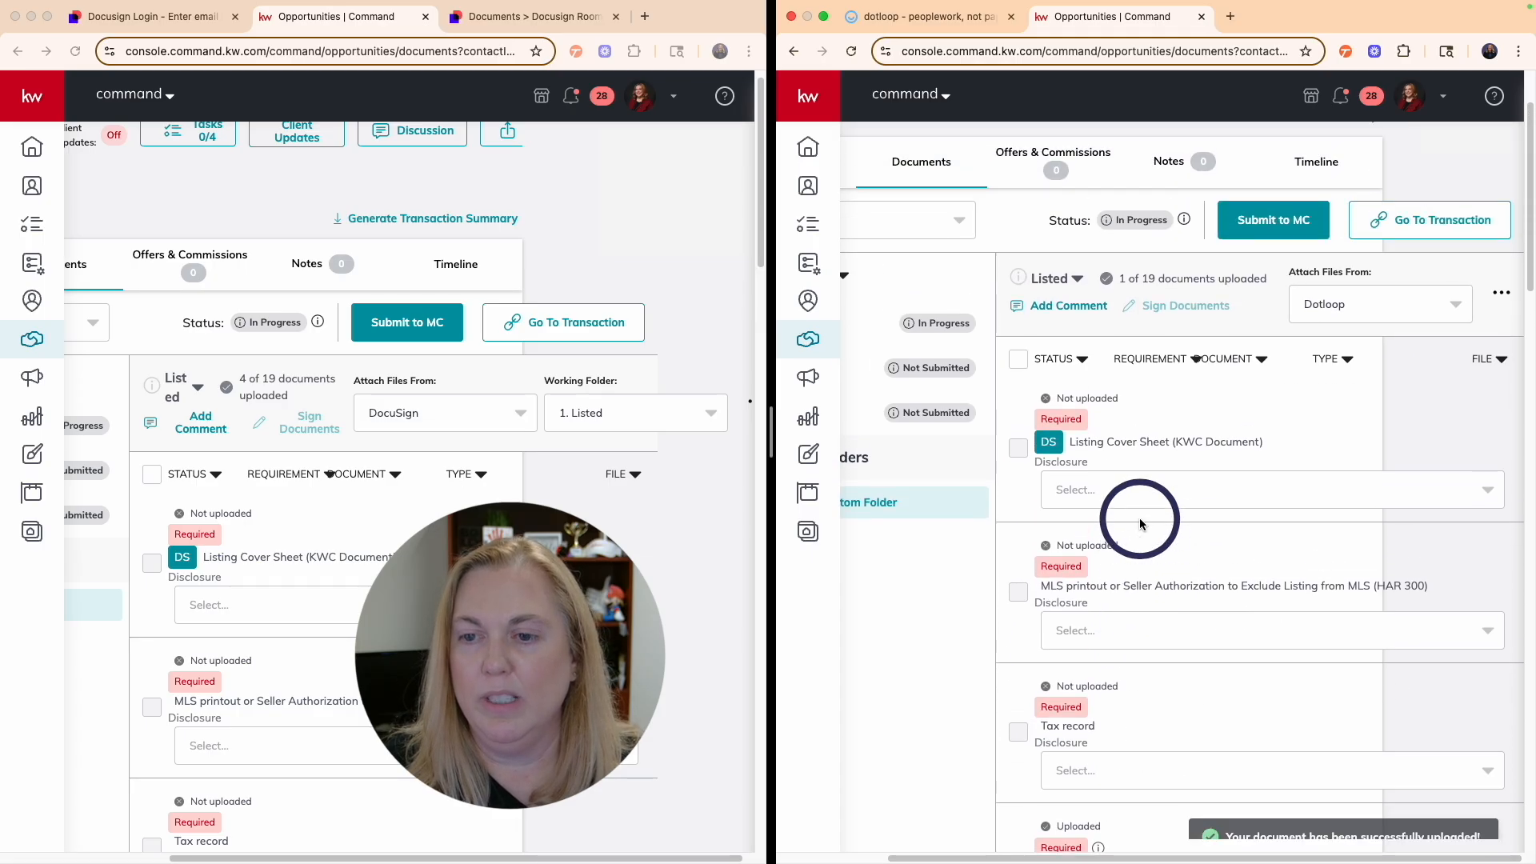
{"action": "left_click", "coordinate": [1129, 518]}
{"action": "left_click", "coordinate": [1107, 579]}
- Attach the General Information and Notice PDF to TXR 1506 and Wire Fraud Warning (TXR 2517).pdf to KW Wire Notification
{"action": "scroll", "coordinate": [1150, 560], "scroll_direction": "down", "scroll_amount": 5}
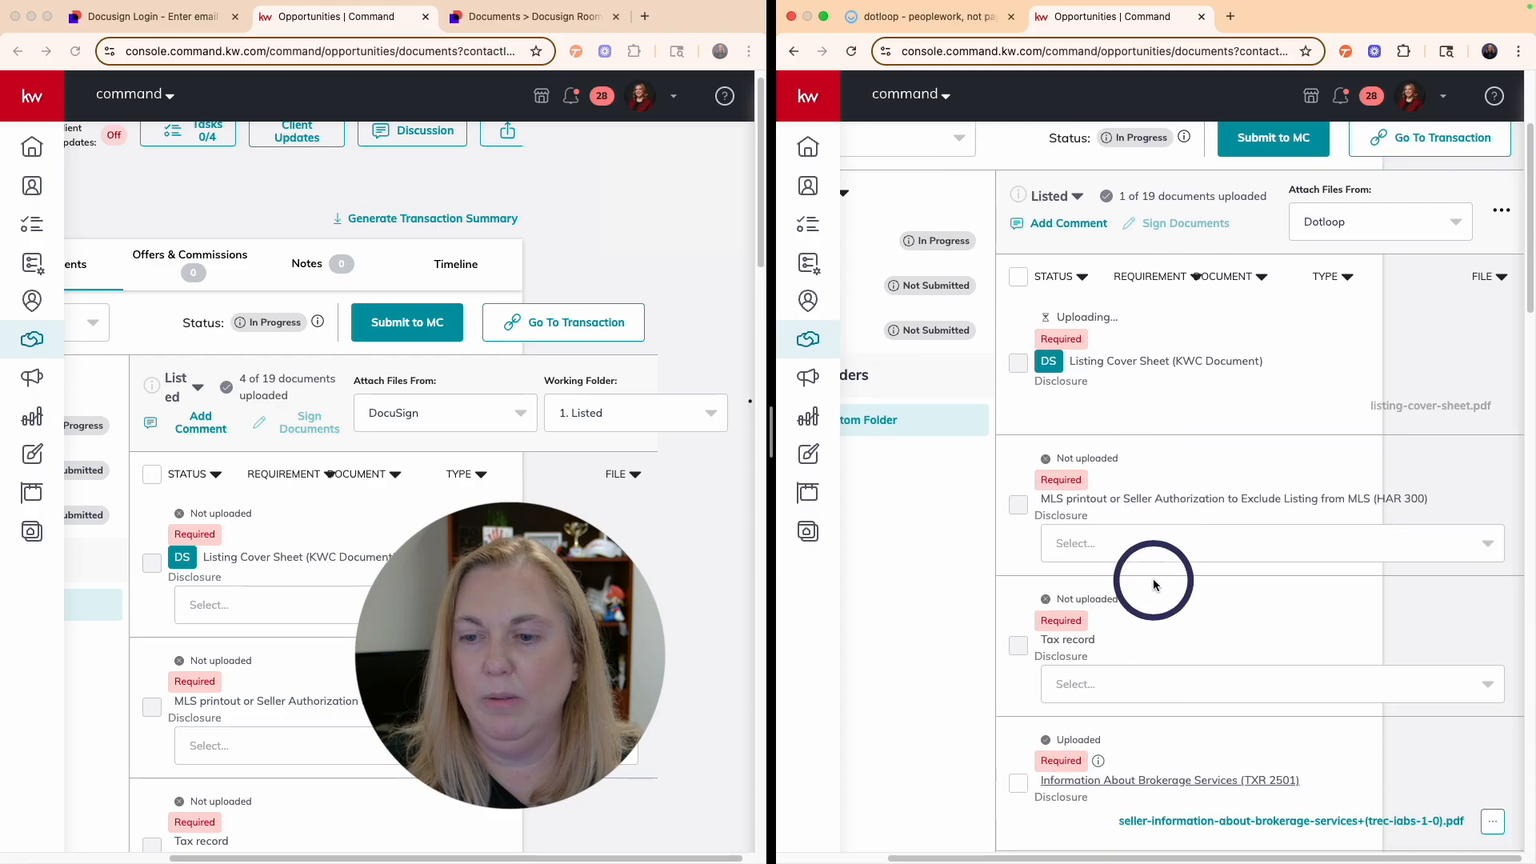
{"action": "scroll", "coordinate": [1149, 541], "scroll_direction": "down", "scroll_amount": 3}
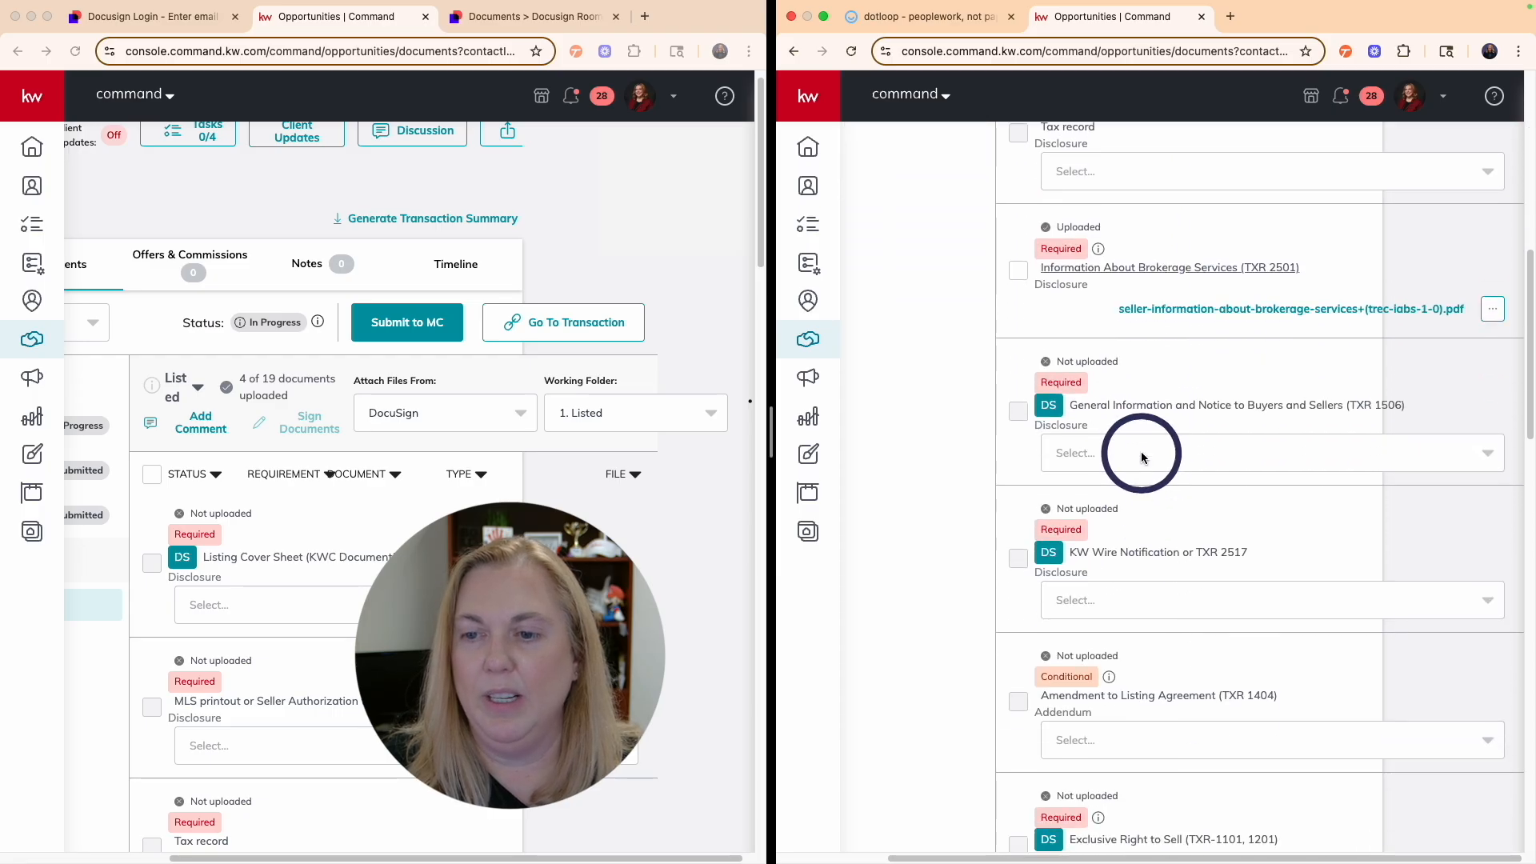
{"action": "left_click", "coordinate": [1141, 450]}
{"action": "left_click", "coordinate": [1140, 516]}
{"action": "scroll", "coordinate": [1152, 536], "scroll_direction": "down", "scroll_amount": 2}
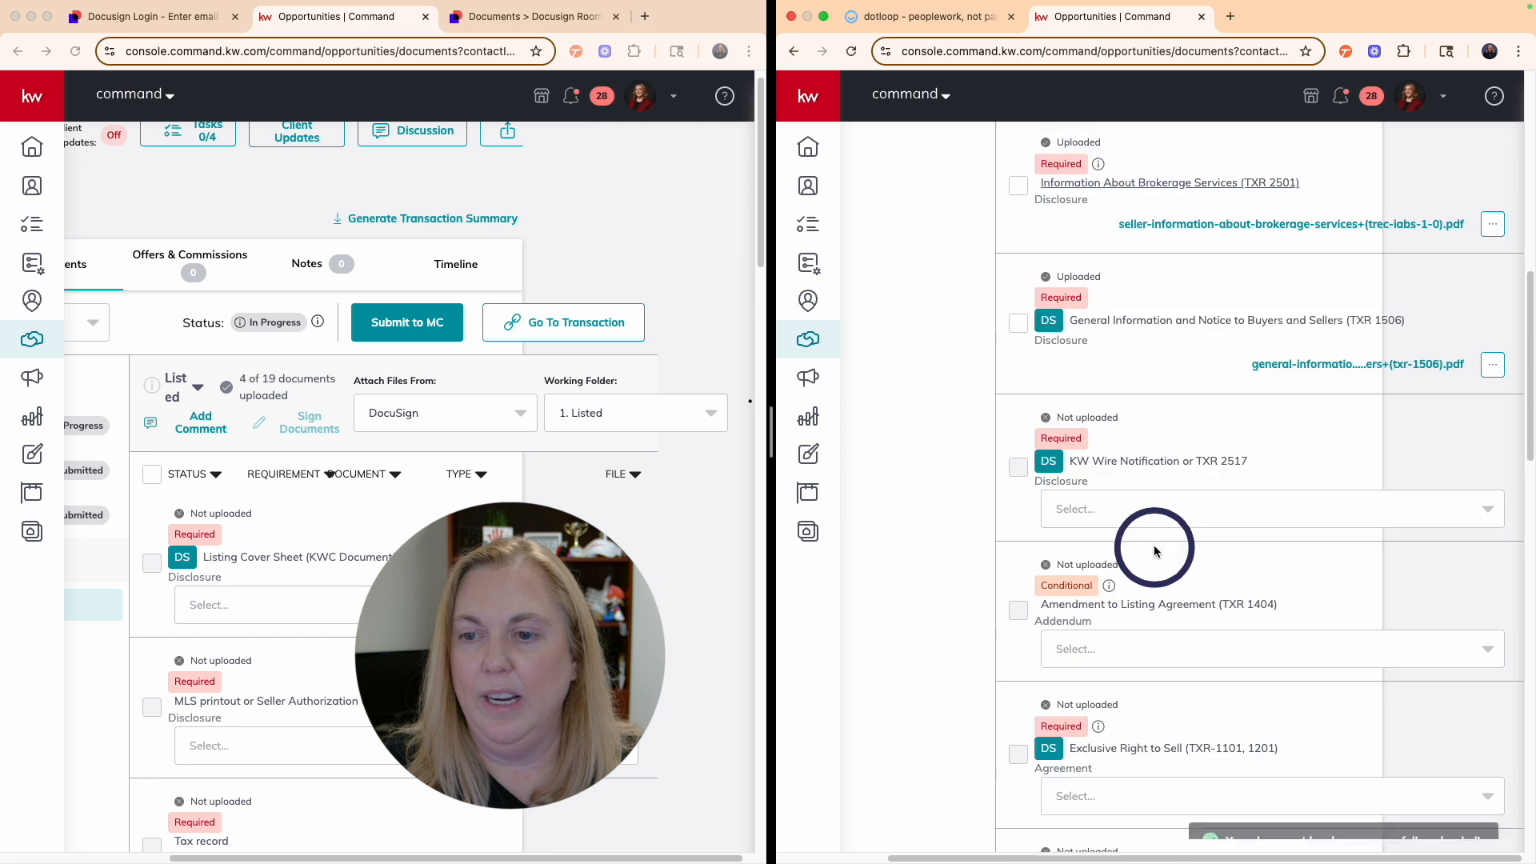
{"action": "left_click", "coordinate": [1152, 506]}
{"action": "left_click", "coordinate": [1148, 566]}
- Attach the Residential Real Estate Listing Agreement PDF to Exclusive Right to Sell, then start submitting to MC
{"action": "scroll", "coordinate": [1153, 531], "scroll_direction": "down", "scroll_amount": 3}
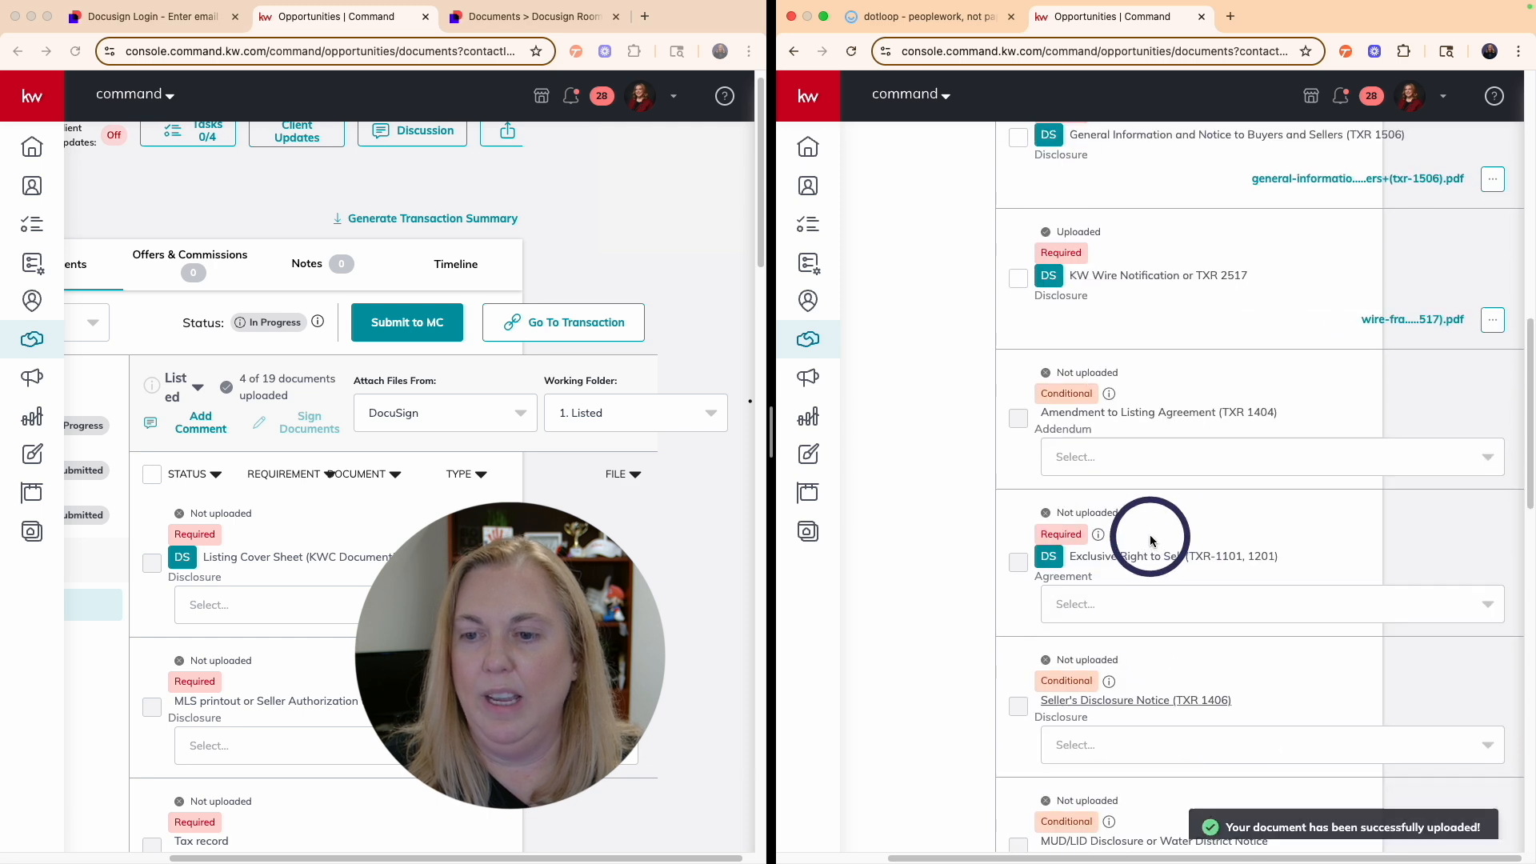
{"action": "left_click", "coordinate": [1153, 600]}
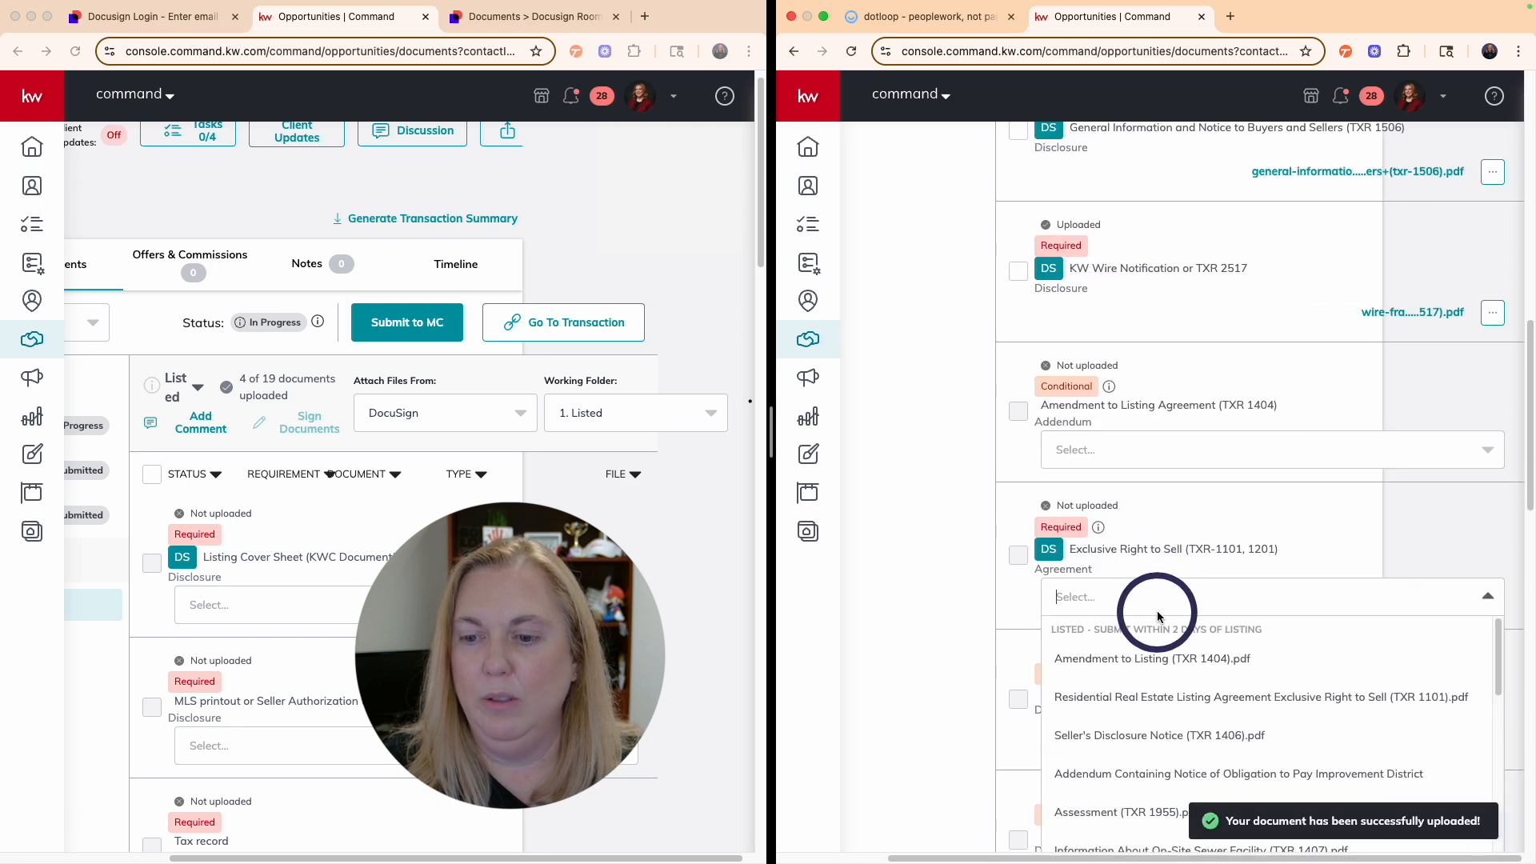
{"action": "left_click", "coordinate": [1158, 696]}
{"action": "scroll", "coordinate": [1217, 608], "scroll_direction": "down", "scroll_amount": 1}
{"action": "scroll", "coordinate": [1200, 576], "scroll_direction": "up", "scroll_amount": 7}
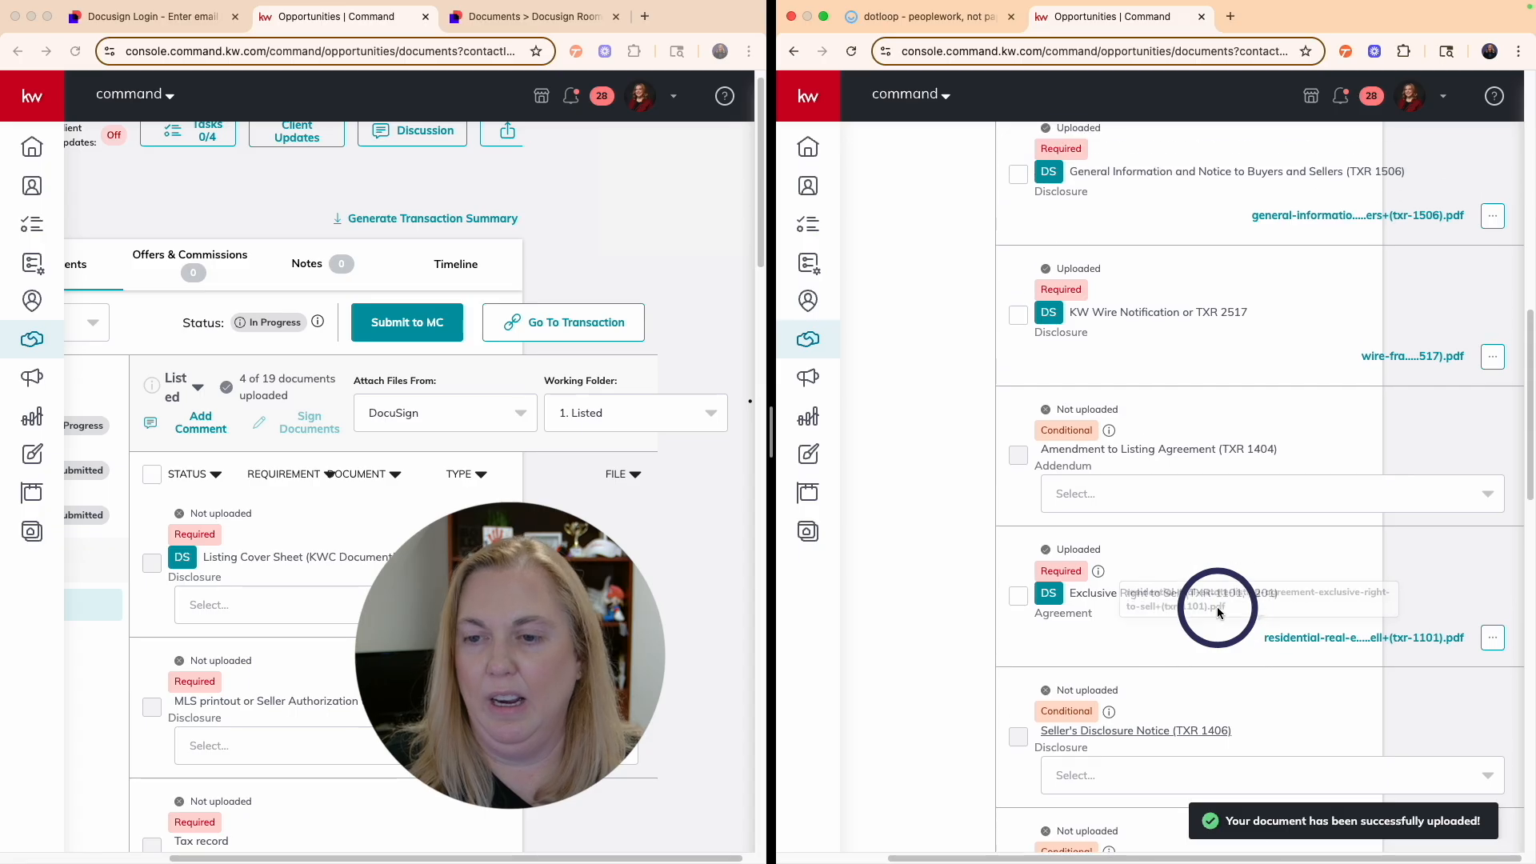
{"action": "scroll", "coordinate": [1170, 510], "scroll_direction": "up", "scroll_amount": 6}
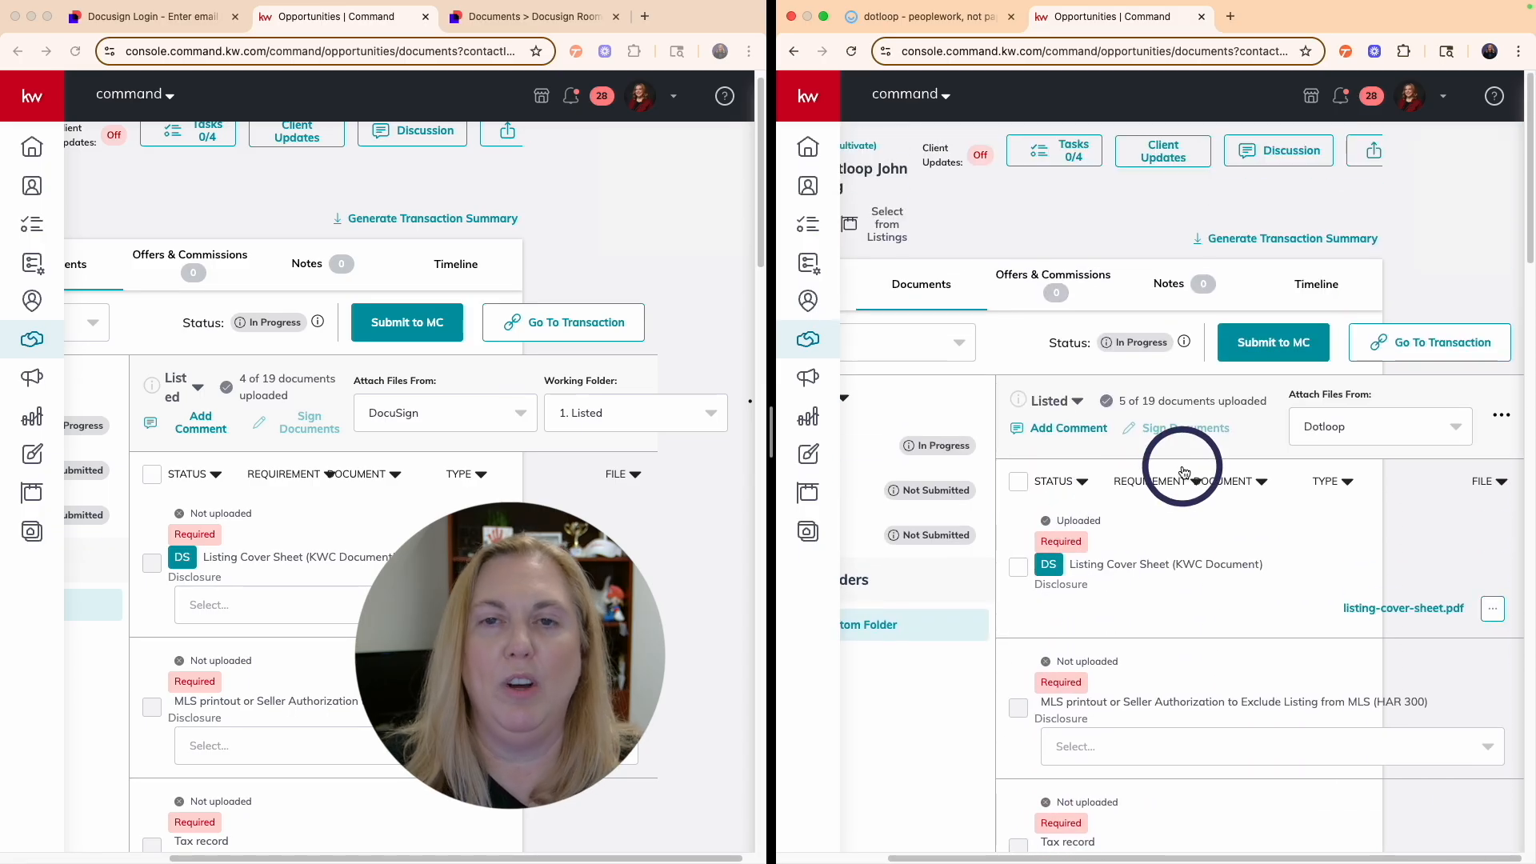
{"action": "left_click", "coordinate": [1246, 346]}
- Close the Submit to MC confirmation and bring the dotloop TEST 2 listing loop back in the right window
{"action": "left_click", "coordinate": [1411, 320]}
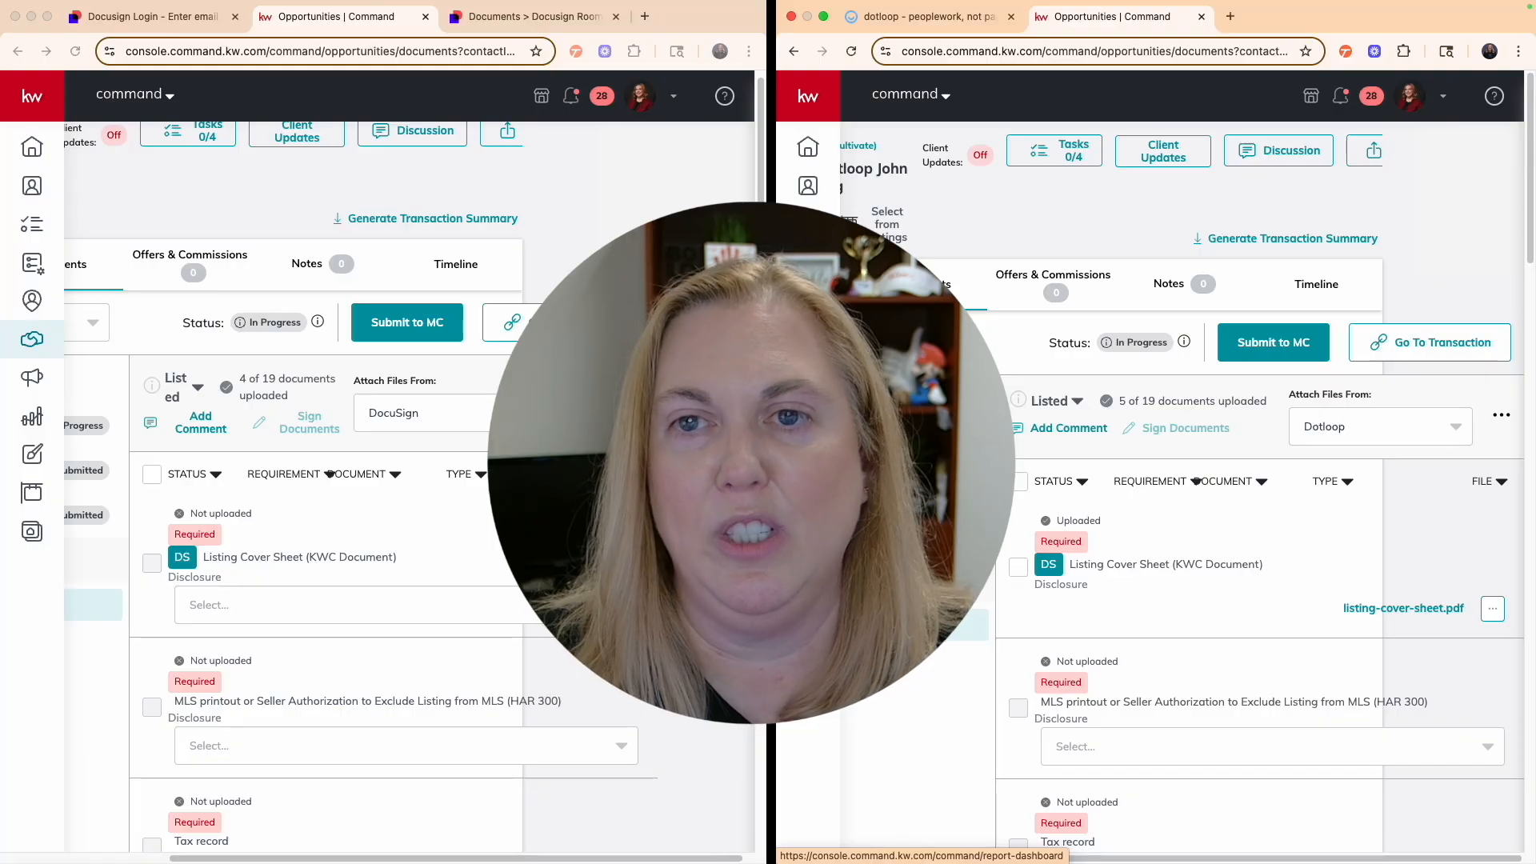
{"action": "left_click", "coordinate": [928, 16]}
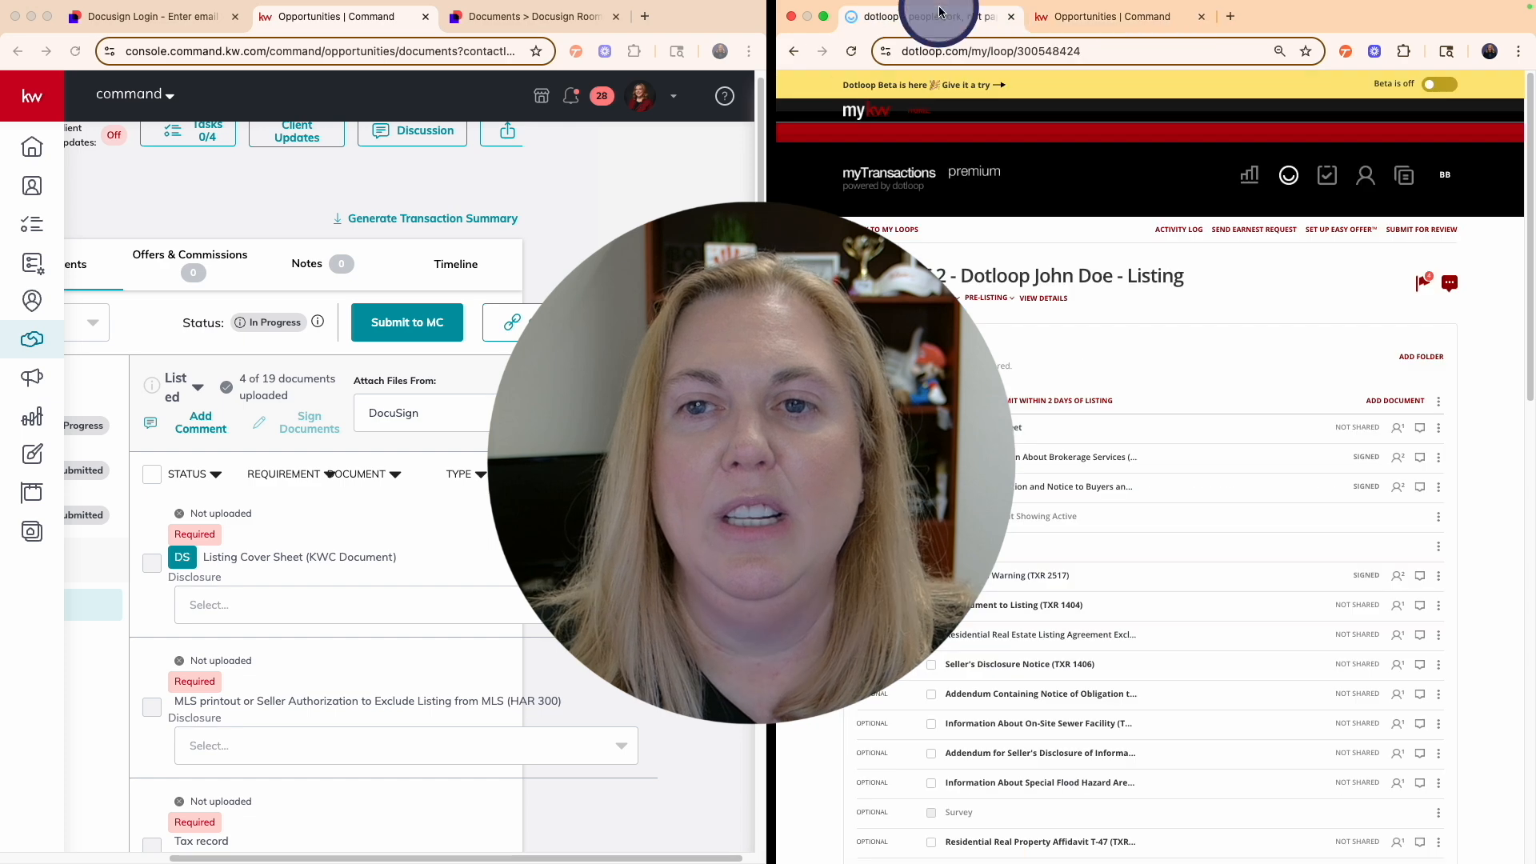
- Bring back the Docusign Rooms Test 1 room documents in the left window, showing 1. Listed and Room Docs
{"action": "left_click", "coordinate": [524, 16]}
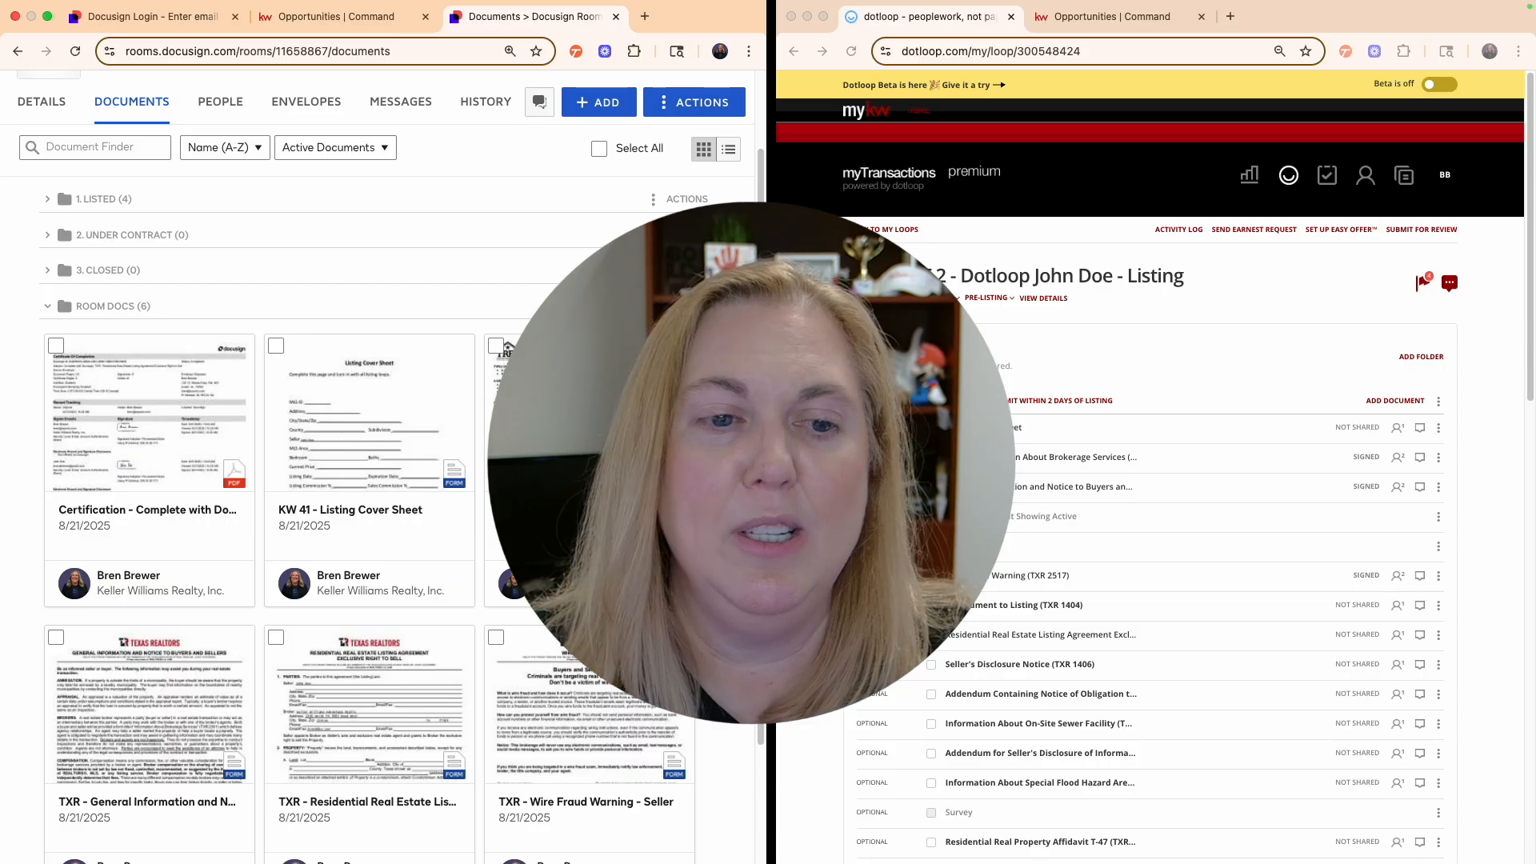
{"action": "scroll", "coordinate": [384, 467], "scroll_direction": "down", "scroll_amount": 1}
{"action": "scroll", "coordinate": [384, 468], "scroll_direction": "up", "scroll_amount": 2}
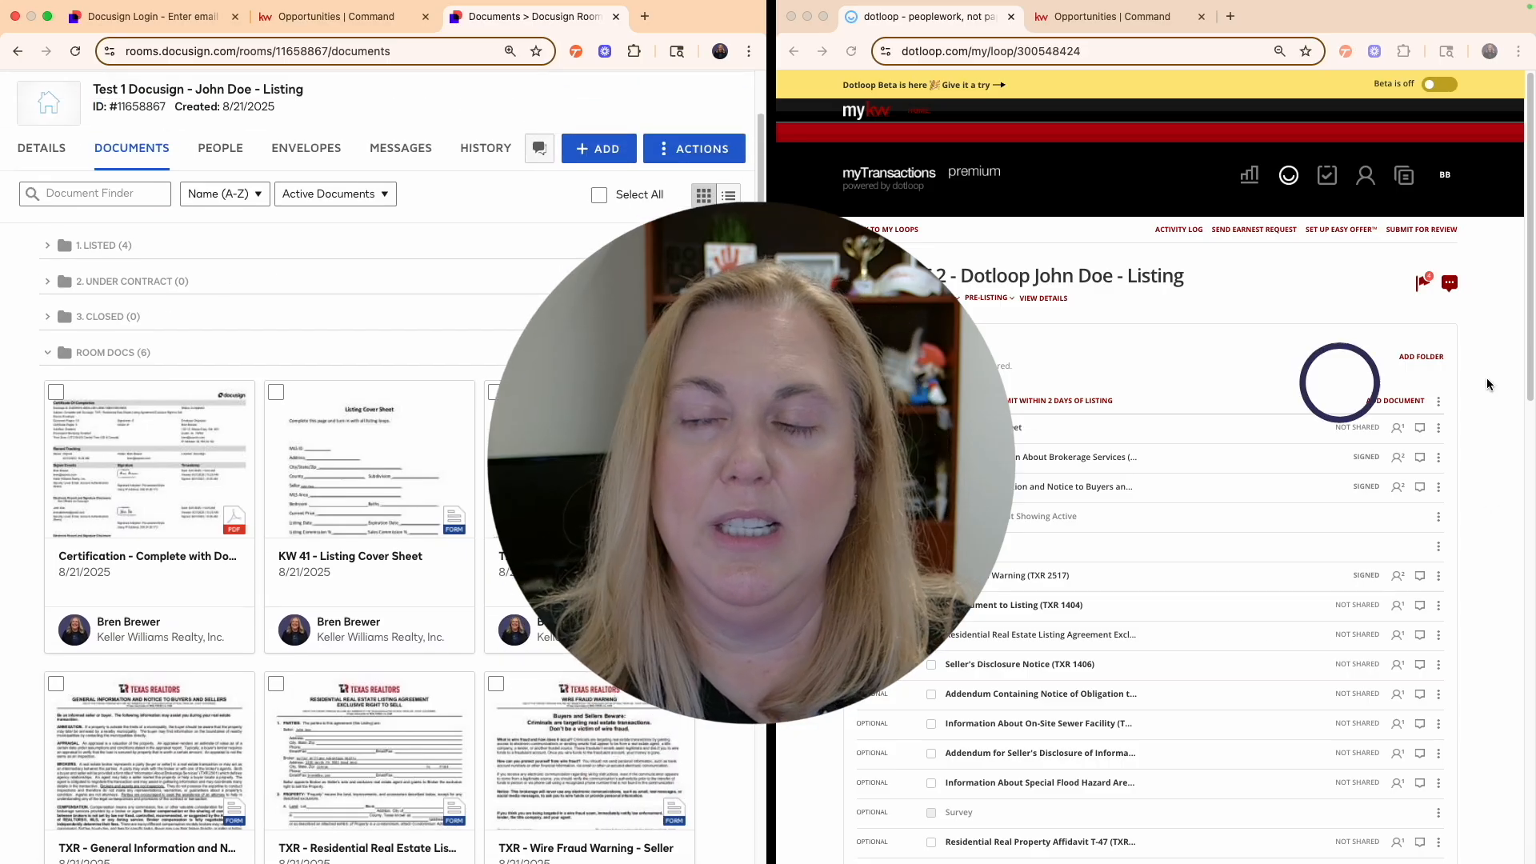